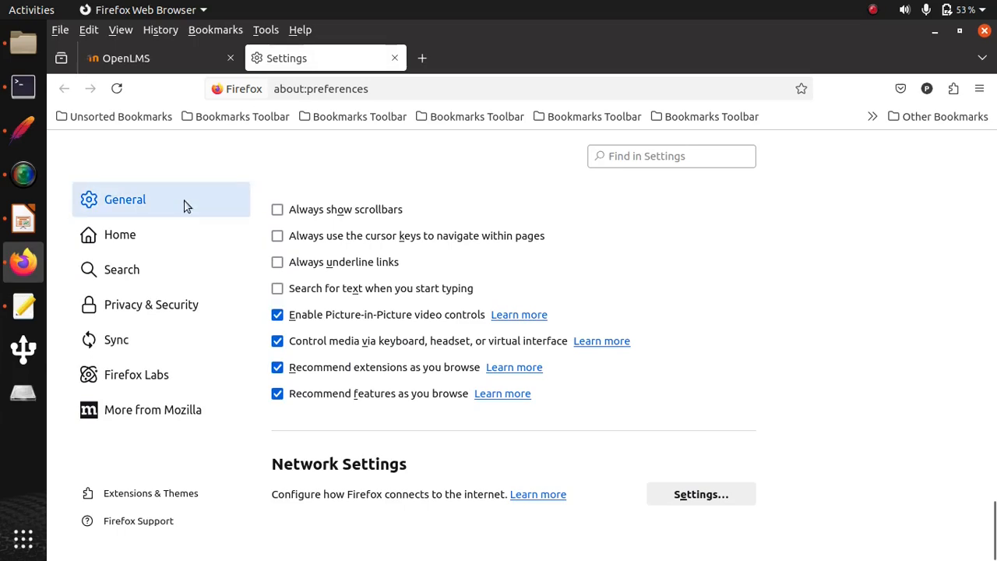
- Switch to Apache JMeter and add a Thread Group to the Test Plan
click(24, 134)
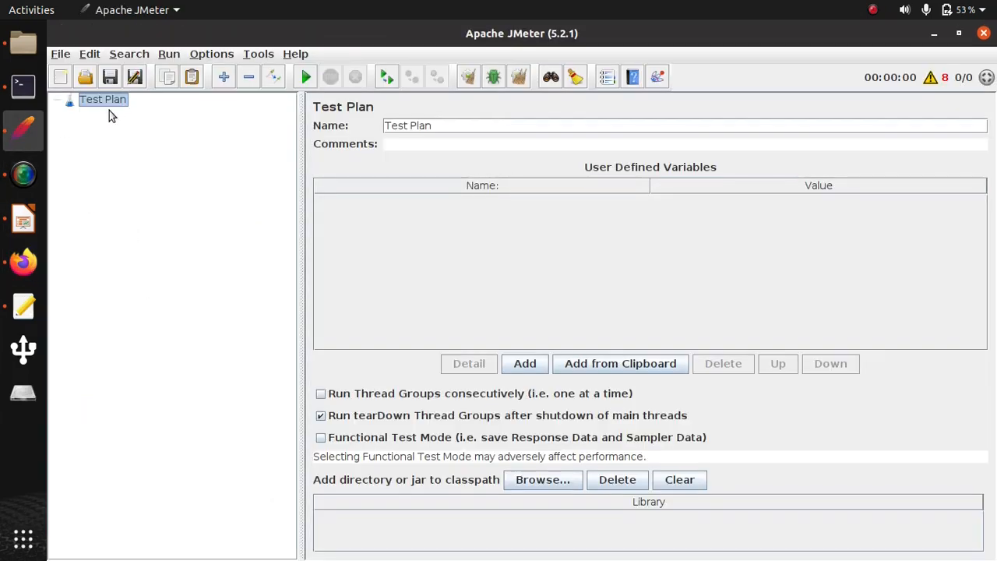
right_click(118, 99)
mouse_move(182, 103)
mouse_move(374, 104)
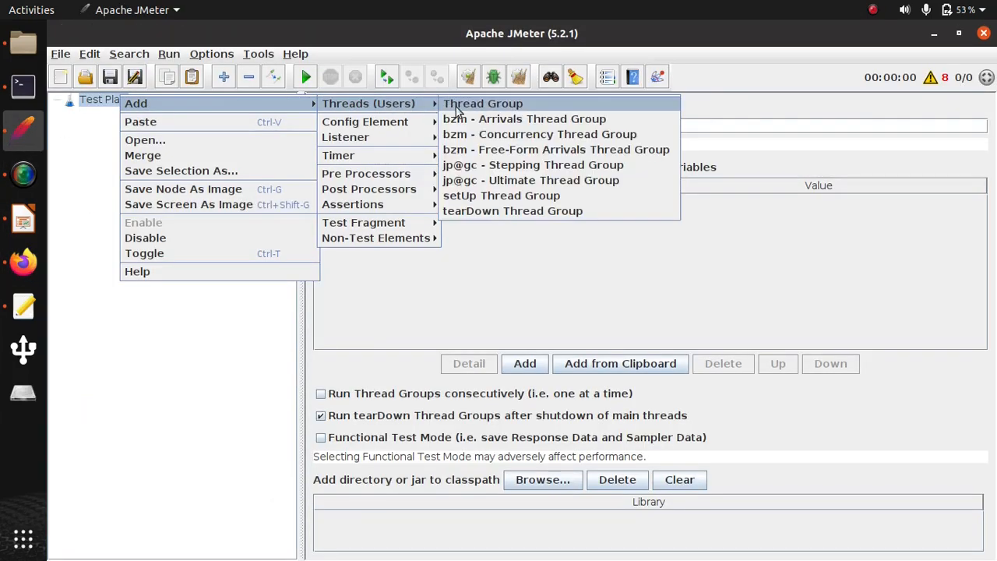
click(459, 104)
- Add the non-test element HTTP(S) Test Script Recorder to the Test Plan
right_click(112, 100)
mouse_move(307, 109)
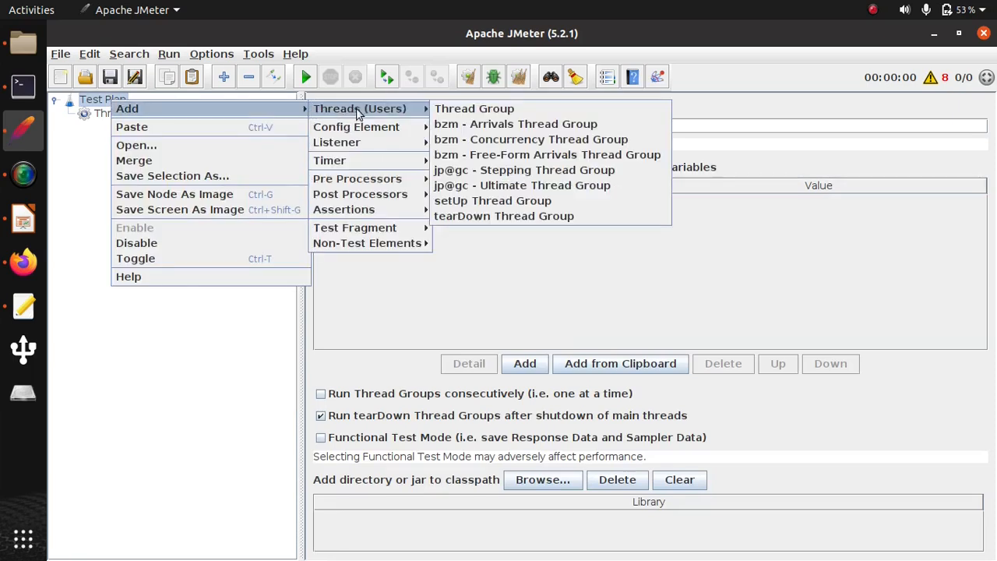
mouse_move(388, 245)
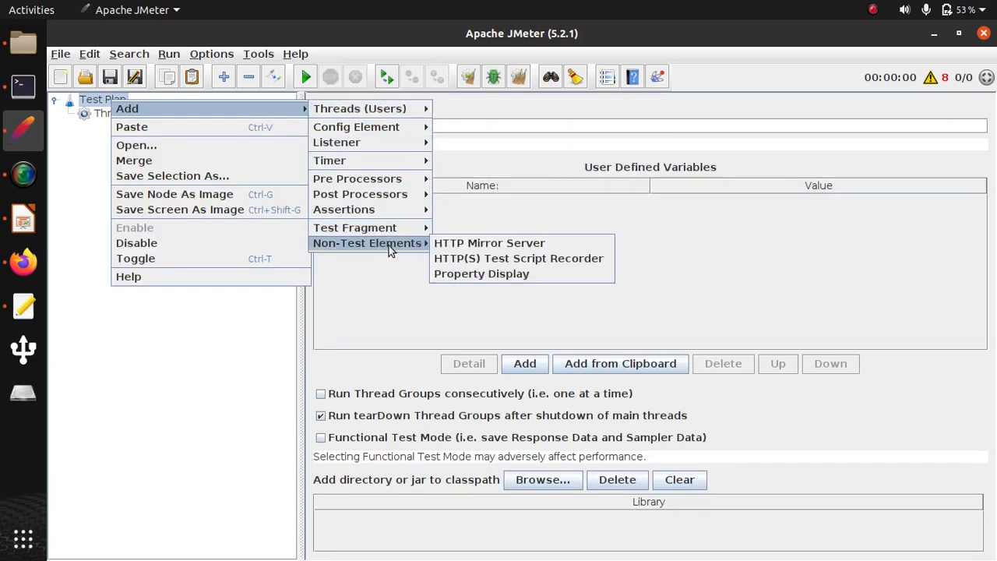
click(483, 258)
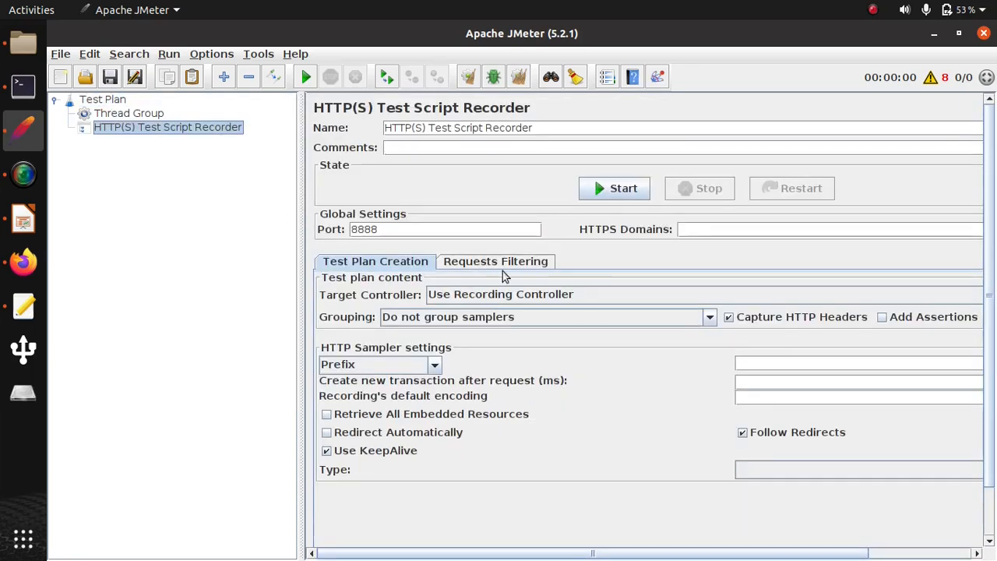
- Set the recorder's target controller to Test Plan > Thread Group and add the suggested URL exclude patterns
click(468, 298)
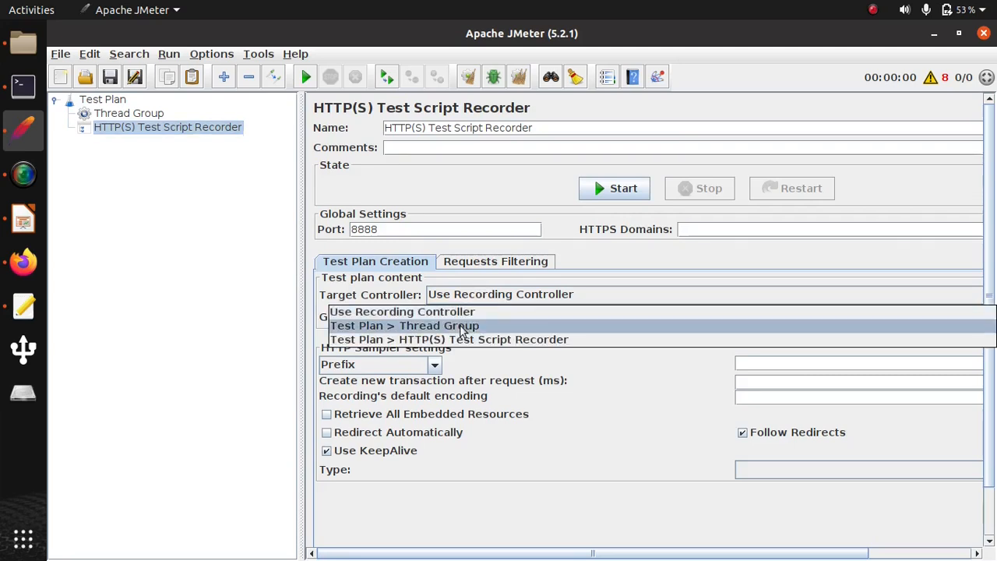
click(465, 328)
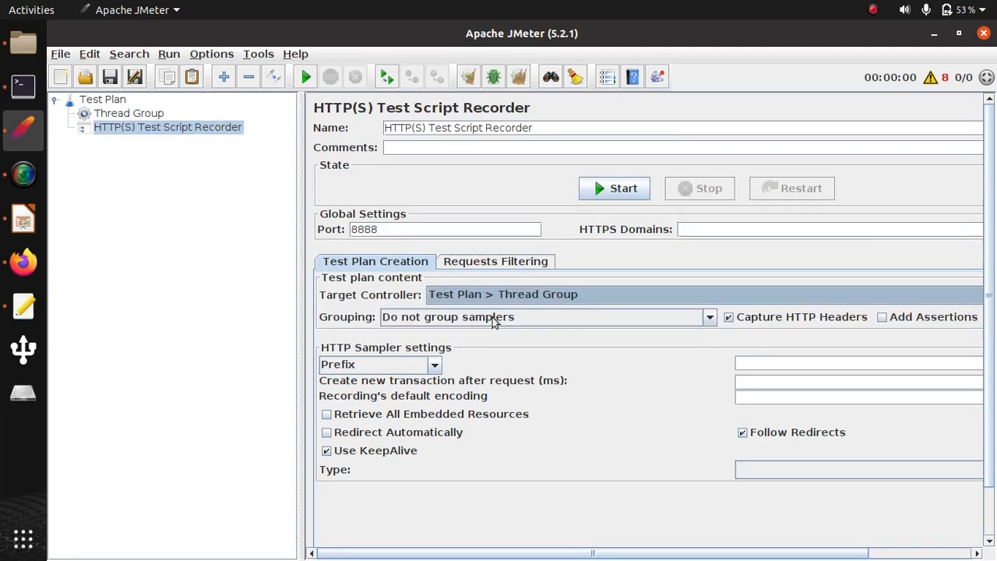
click(497, 262)
click(844, 533)
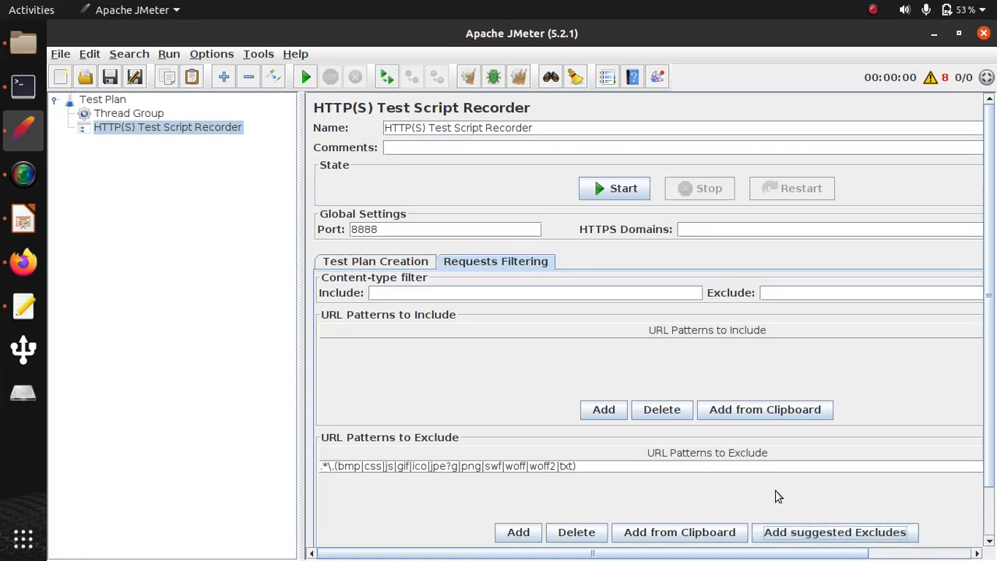
click(414, 263)
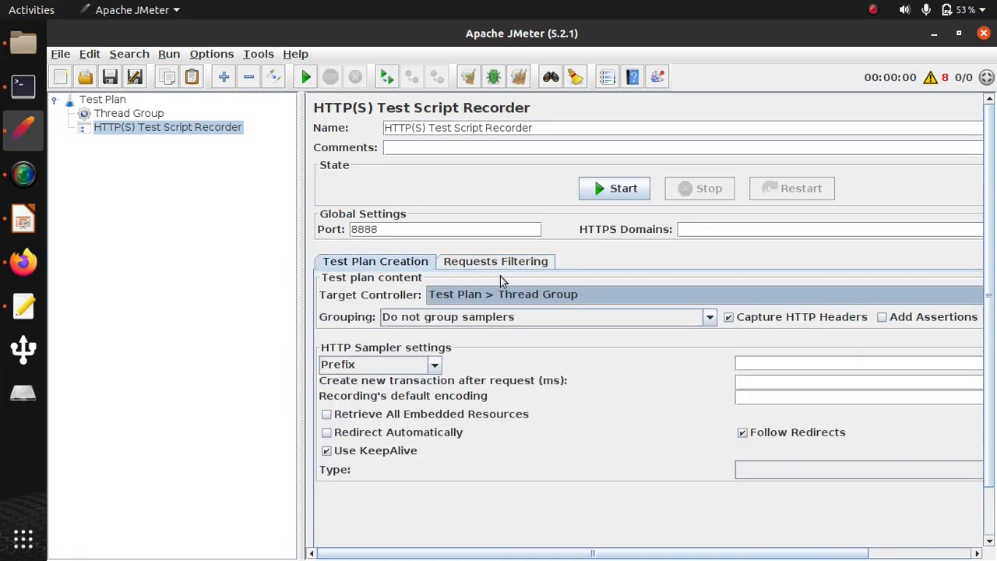
- Start the script recorder, accept the root certificate notice, and stop the Transactions Control window from staying always on top
click(620, 191)
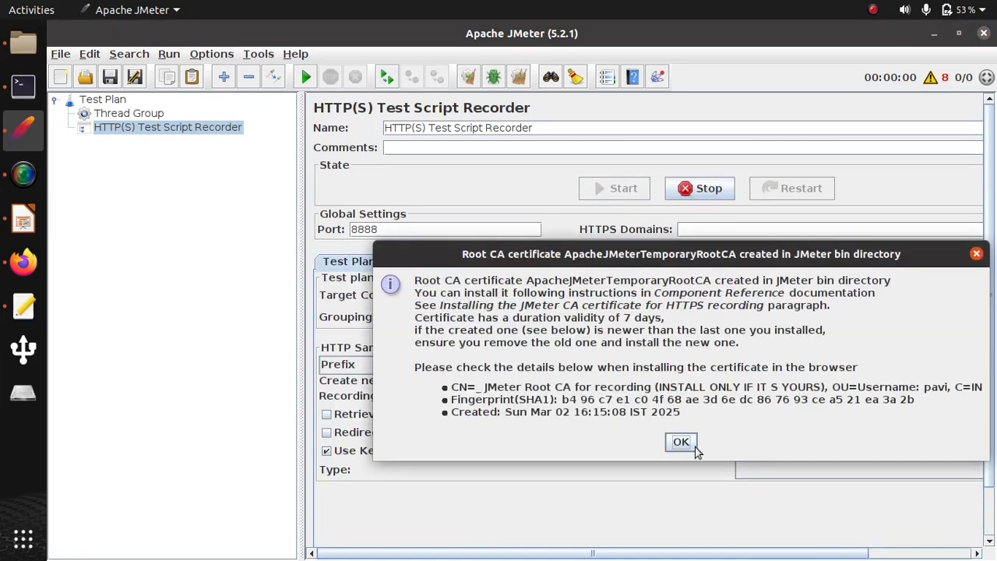
click(683, 443)
right_click(484, 52)
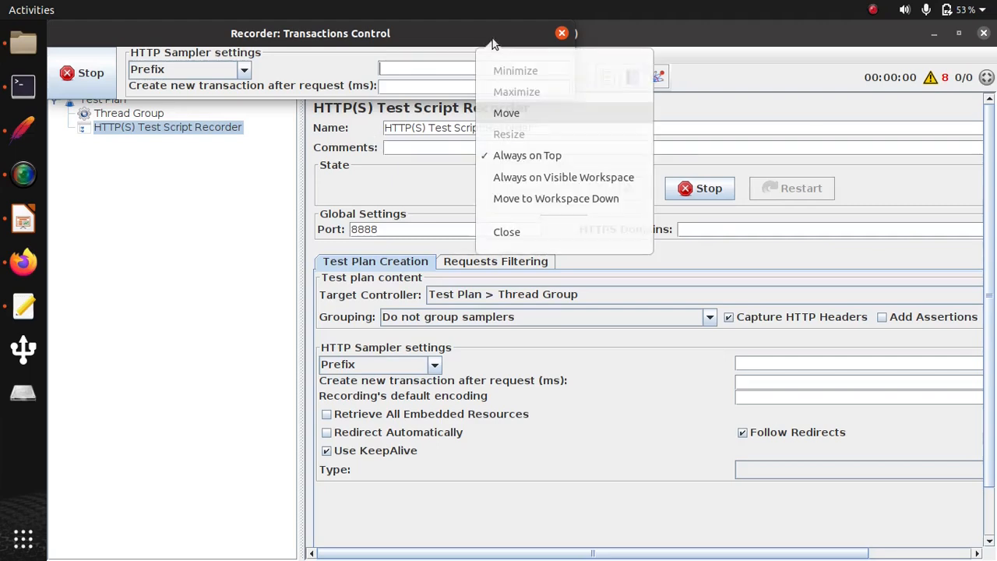
click(534, 155)
click(24, 128)
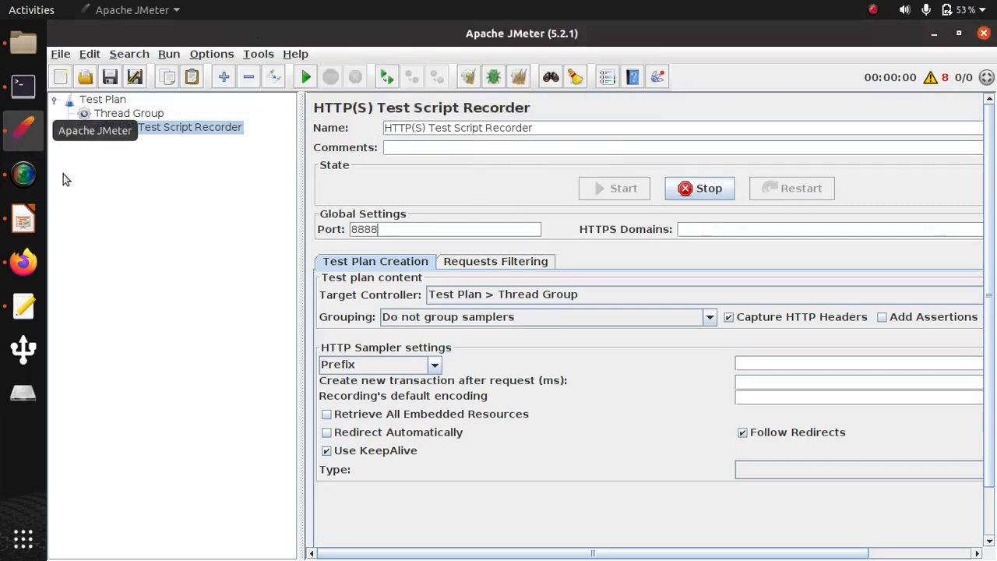
- Switch to Firefox and reload the OpenLMS home page to record its request
click(18, 265)
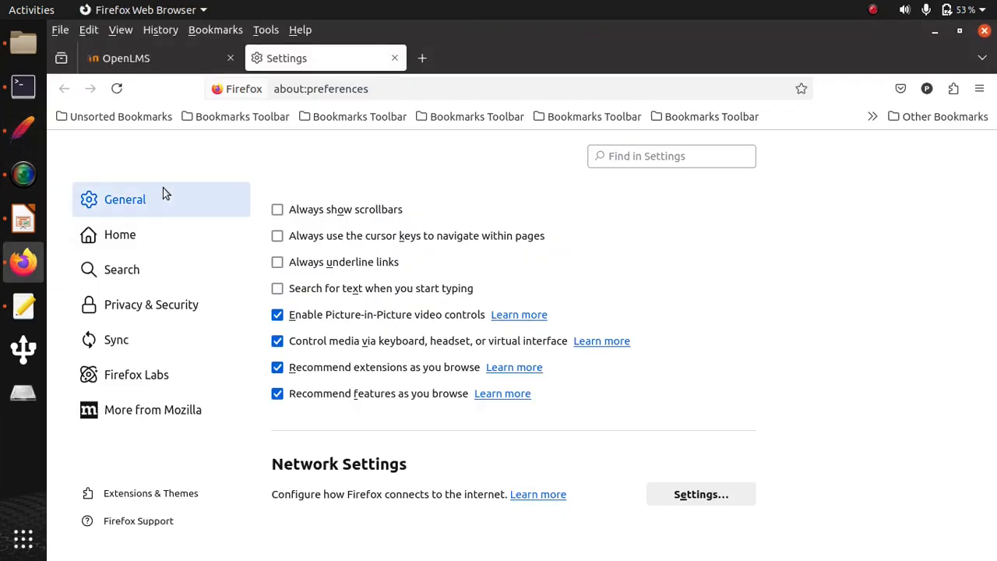
click(153, 66)
click(116, 99)
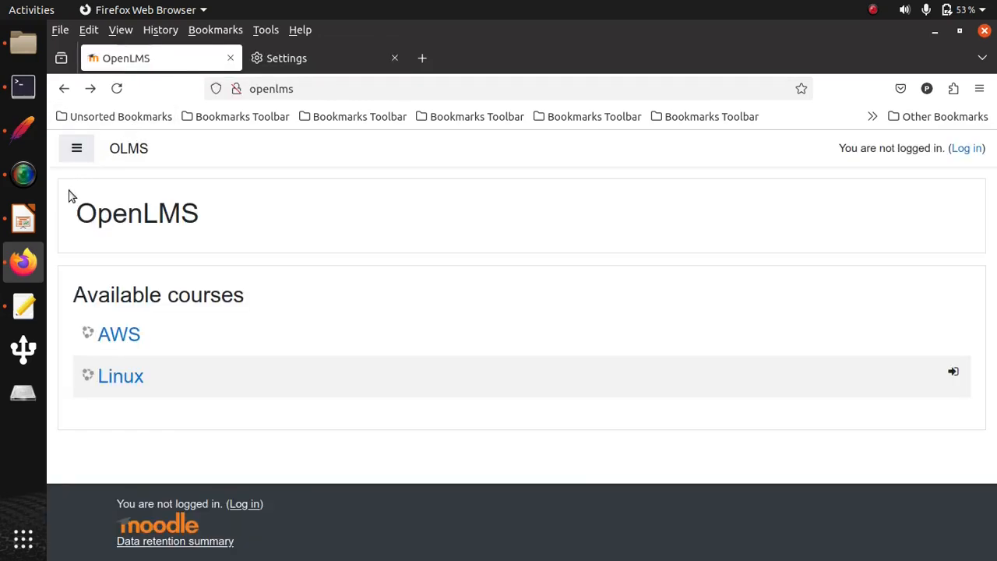
- Switch to JMeter and inspect the recorded / request under the Thread Group
click(23, 129)
click(69, 114)
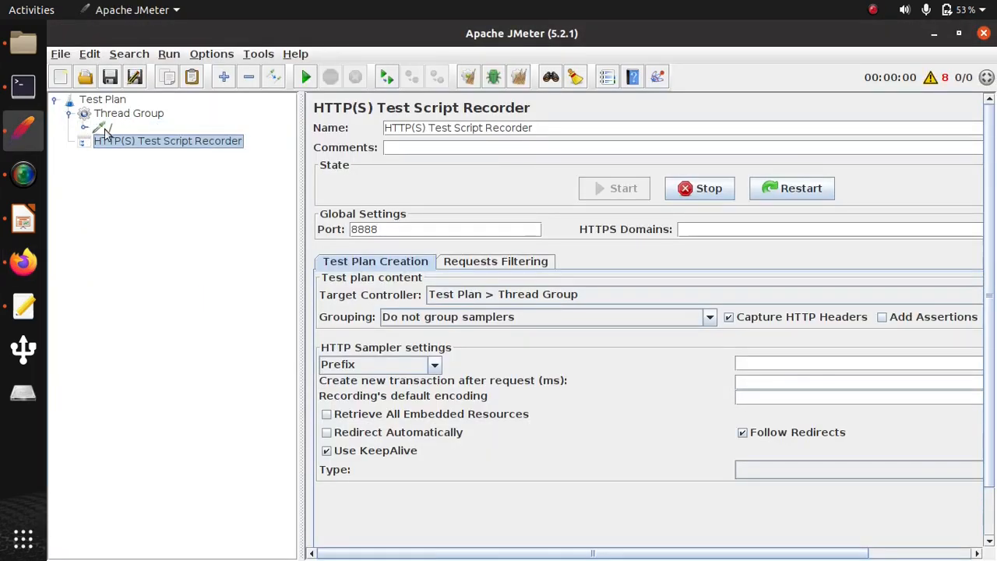
click(109, 128)
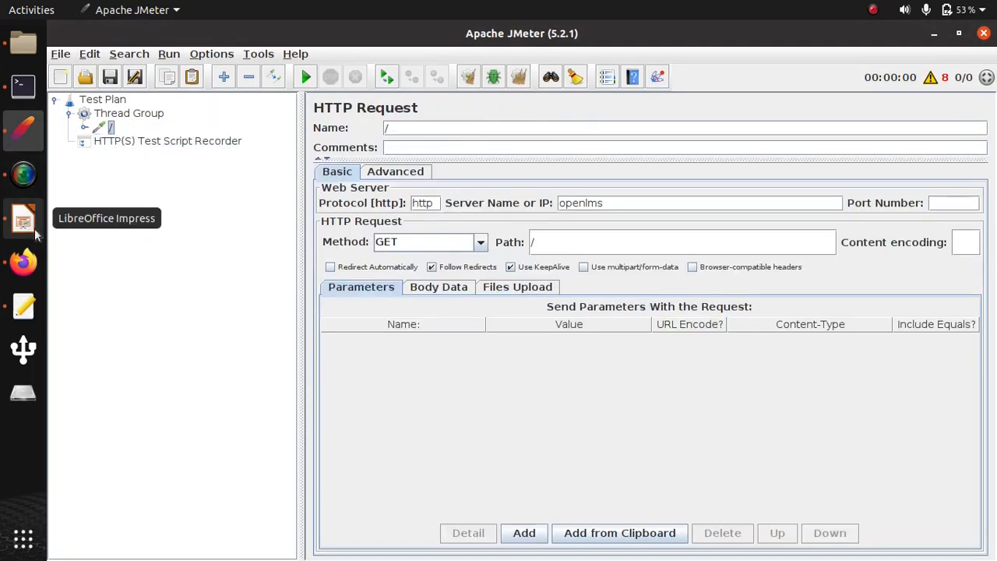
- Switch to Firefox, open the OpenLMS login page and enter the username user101
click(24, 262)
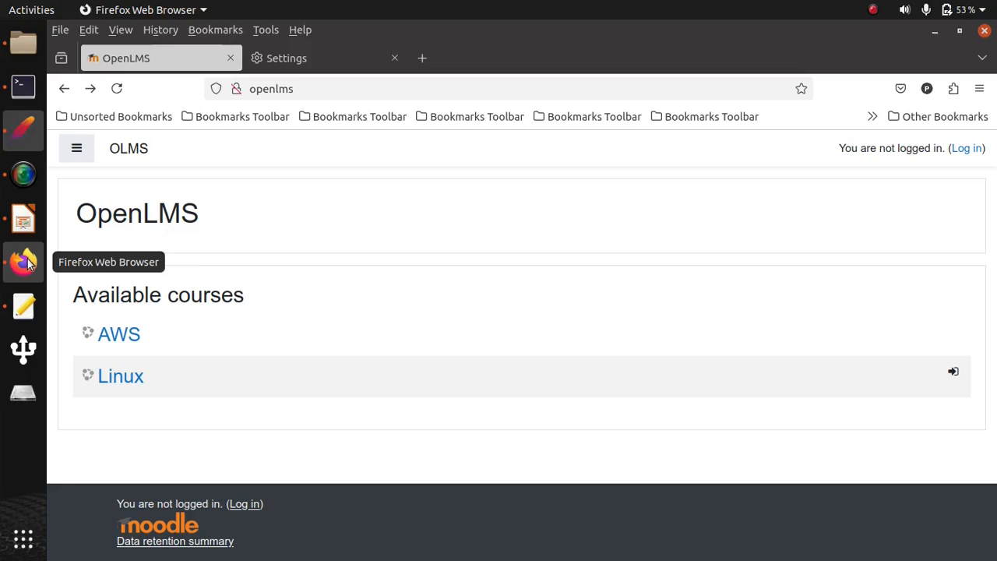
click(964, 149)
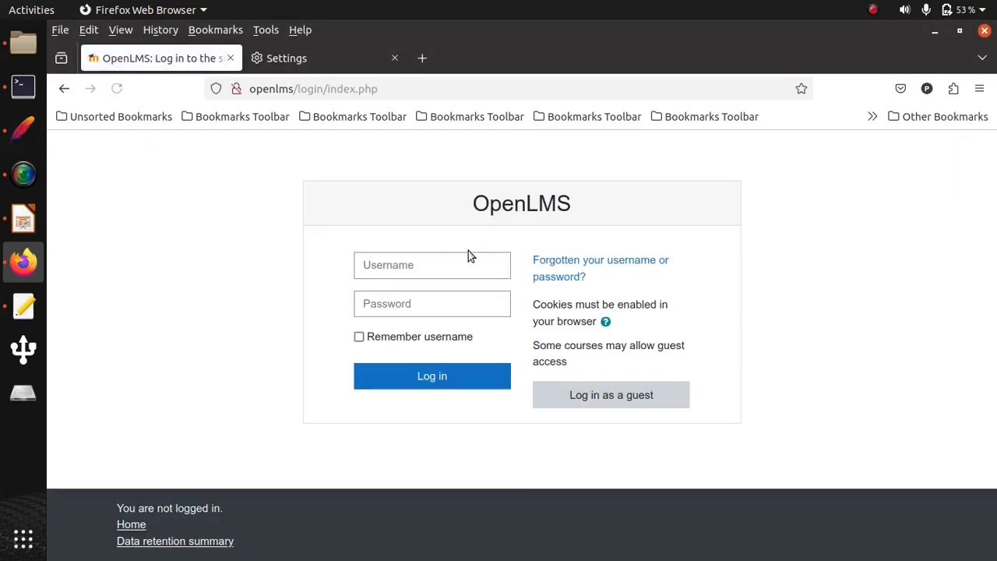
click(446, 265)
key(Escape)
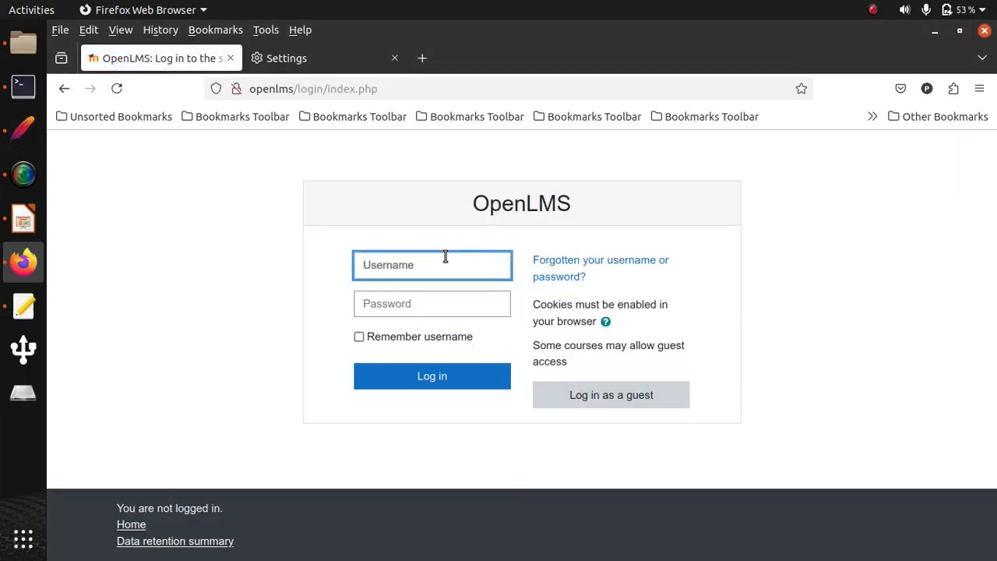
text(user101)
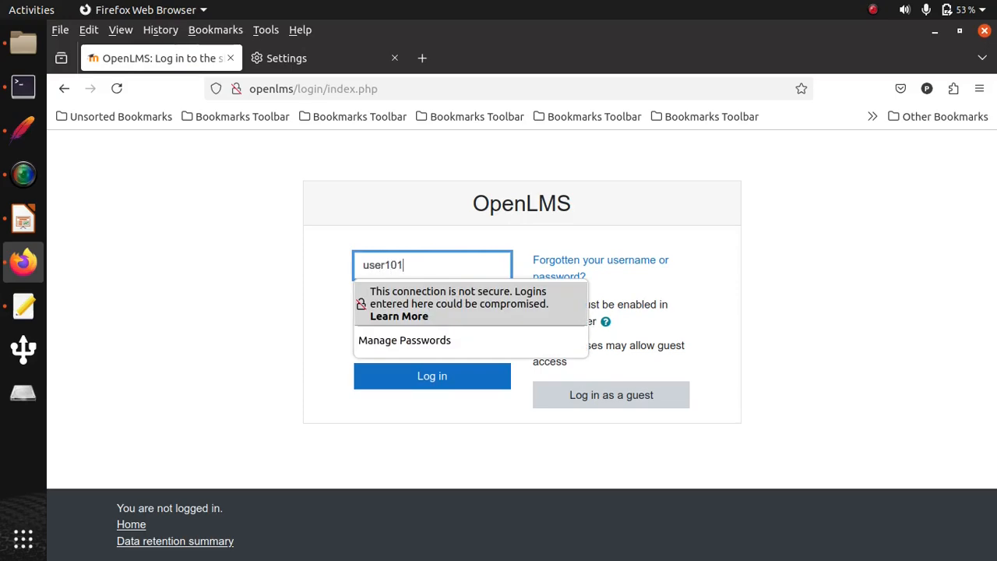
key(Tab)
- Switch to the text editor and copy the password of user101 from users.csv
click(24, 306)
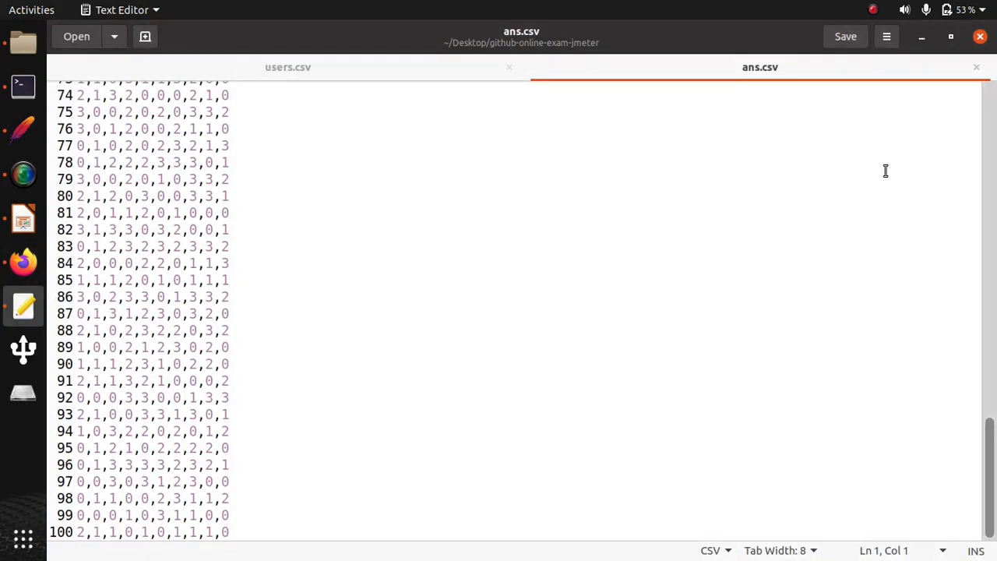
click(324, 77)
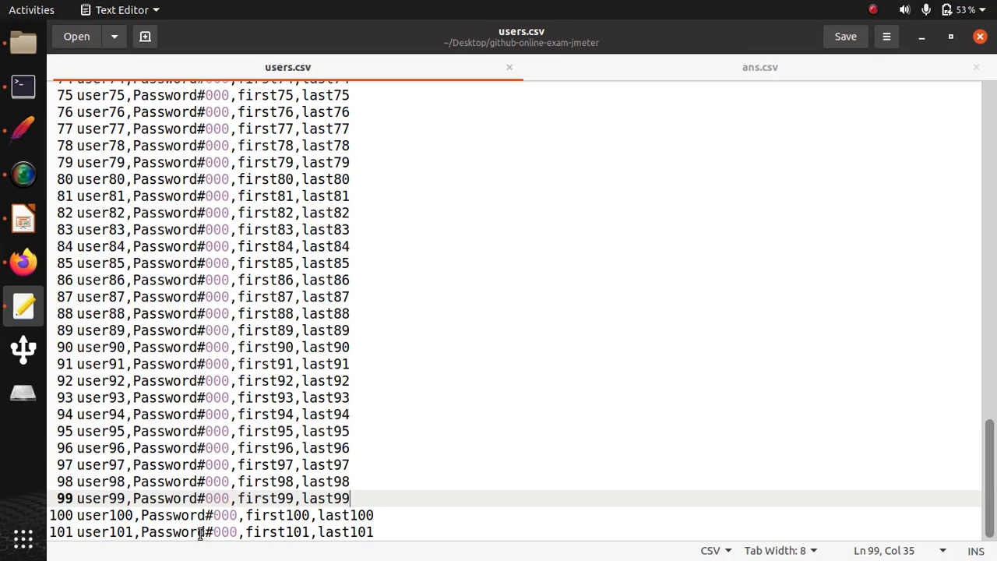
drag(138, 534, 238, 533)
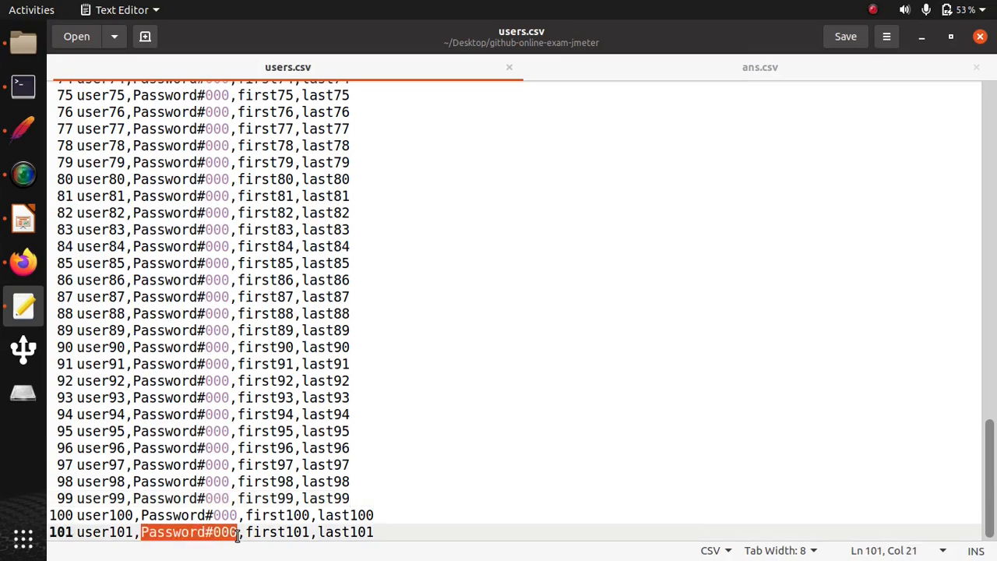
- Switch to Firefox, paste the account password to log in to OpenLMS, and open the Linux course
click(23, 262)
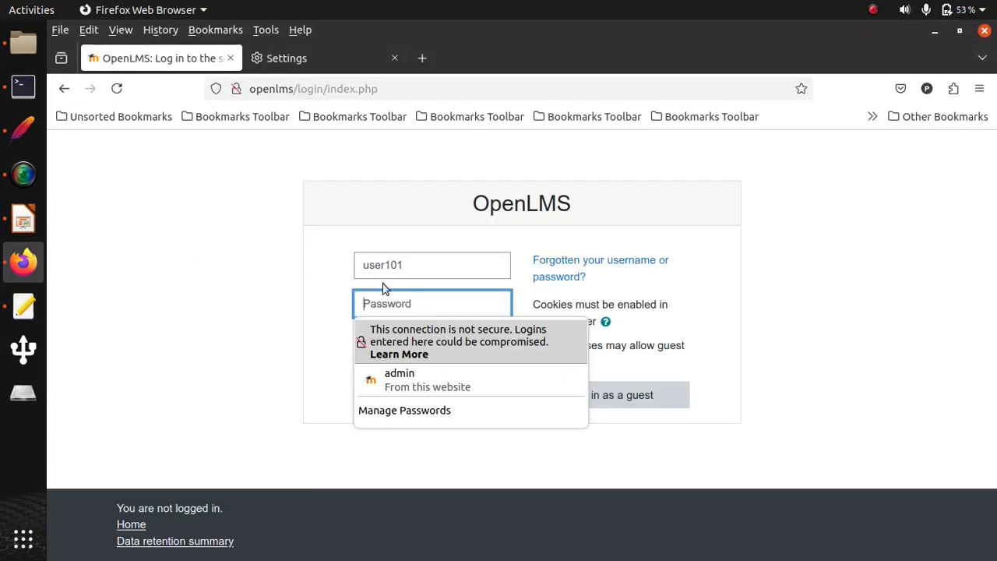
key(ctrl+v)
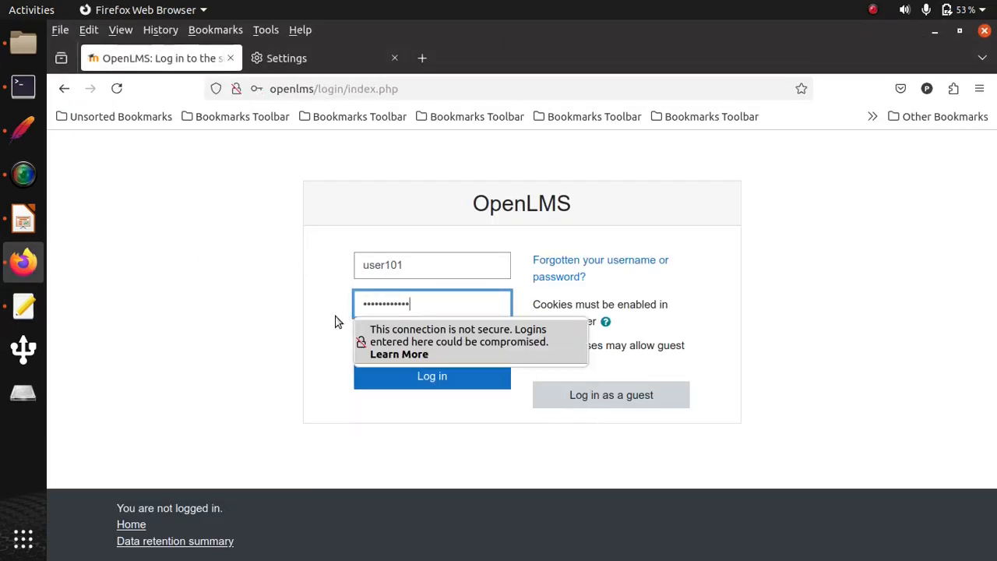
click(445, 377)
click(459, 246)
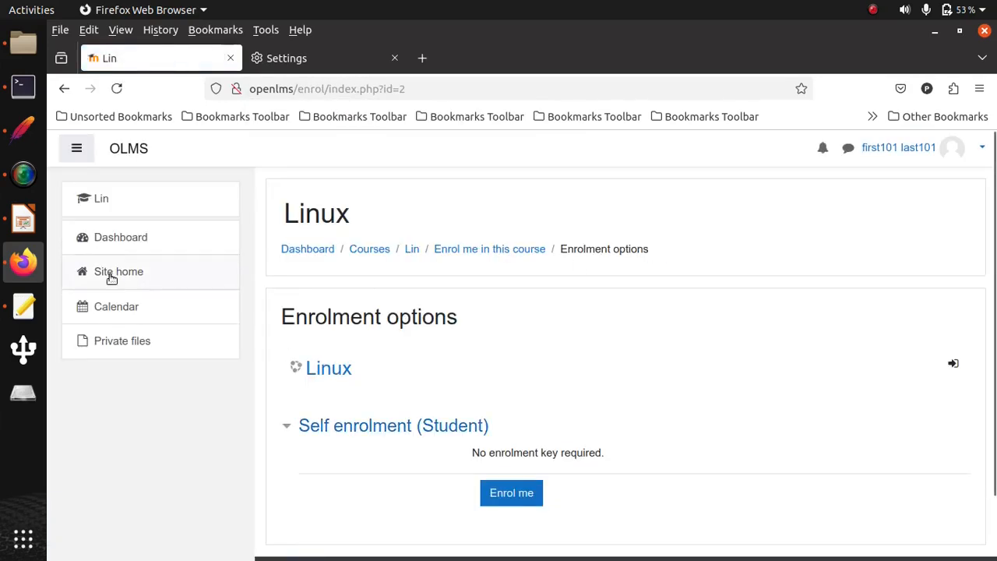
- Check the recorded requests in JMeter, return to Firefox and self-enrol in the Linux course
click(23, 129)
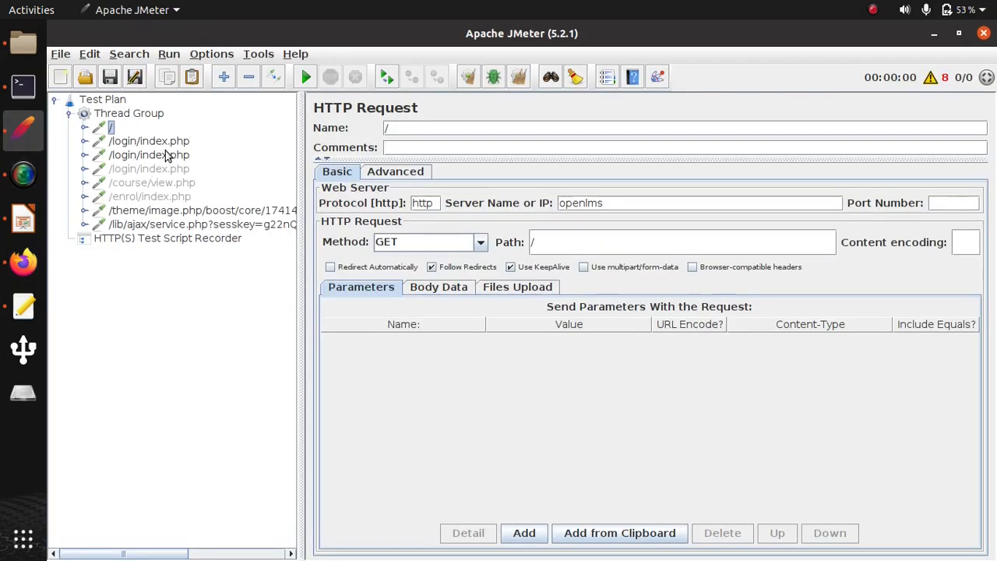
click(30, 267)
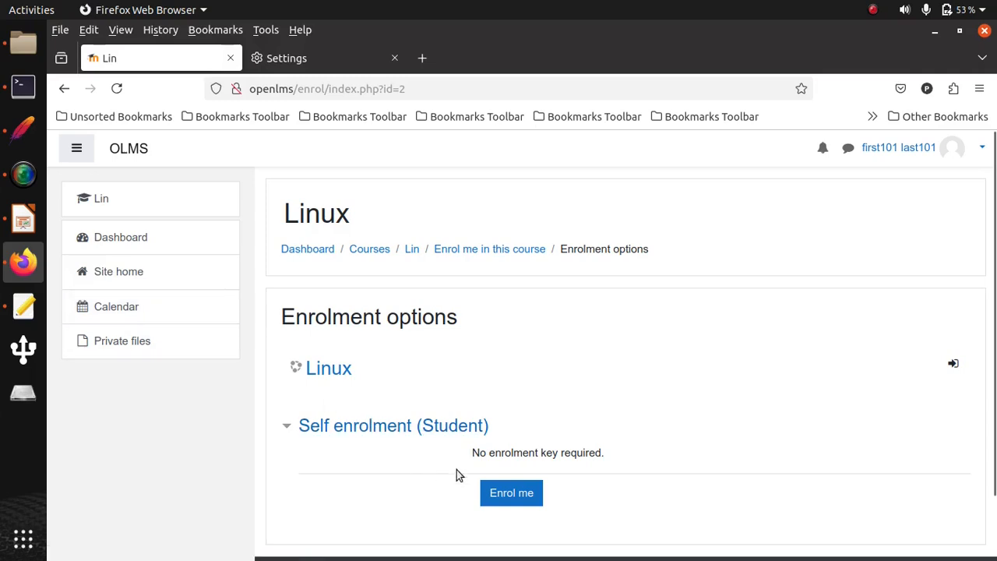
click(513, 493)
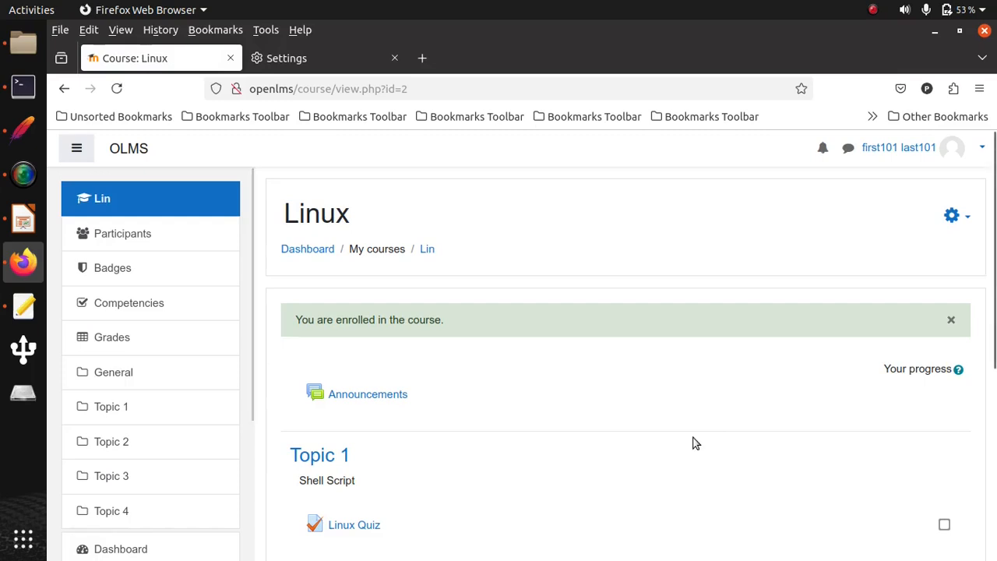
- Open the Linux Quiz under Topic 1 and start a timed attempt
scroll(993, 303, down, 3)
click(350, 421)
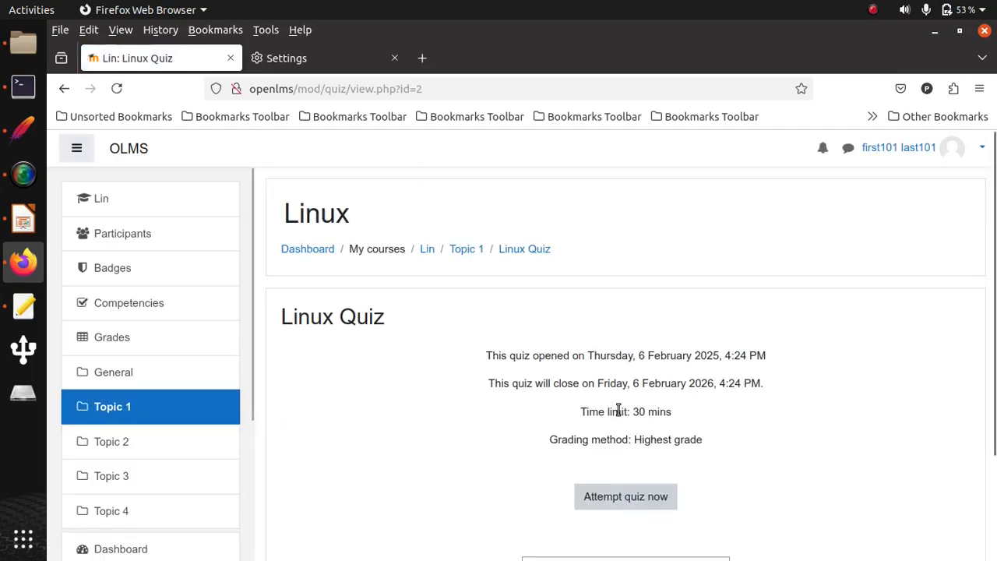
click(627, 496)
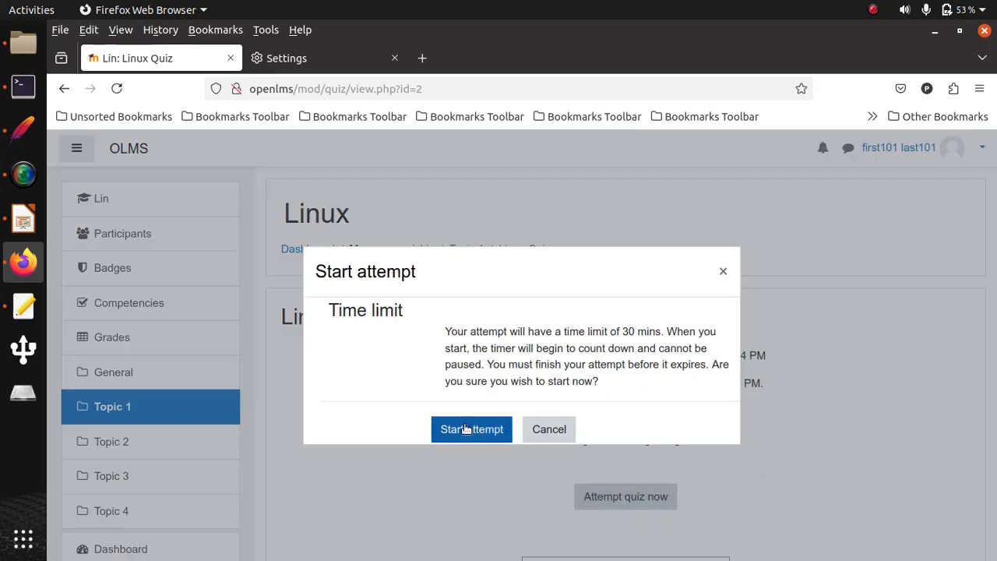
click(466, 429)
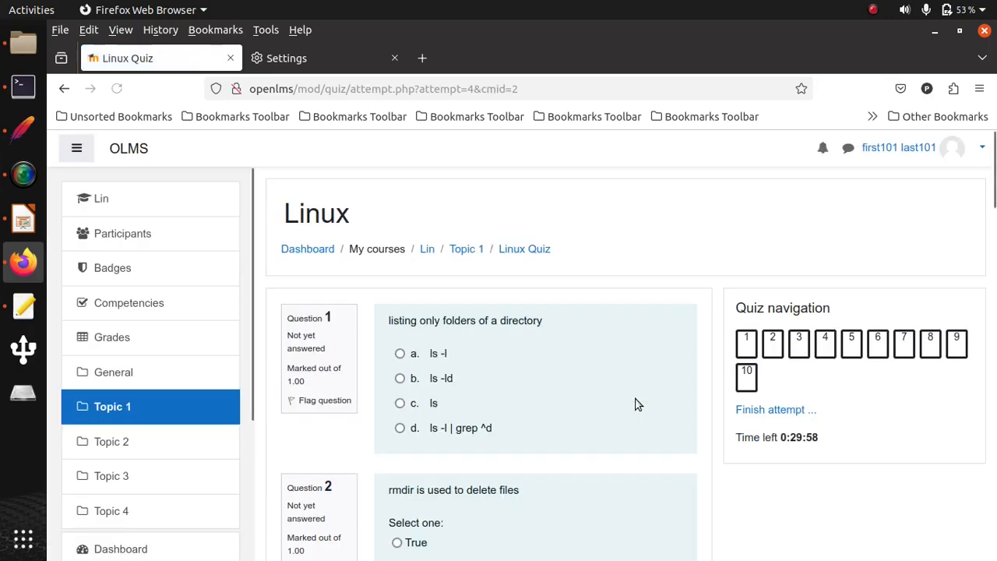
- Answer quiz questions 1 to 4 with "ls -l | grep ^d", False, WebSphere and "crontab -l"
click(400, 429)
mouse_move(995, 217)
mouse_down()
mouse_move(994, 258)
mouse_move(994, 221)
mouse_up()
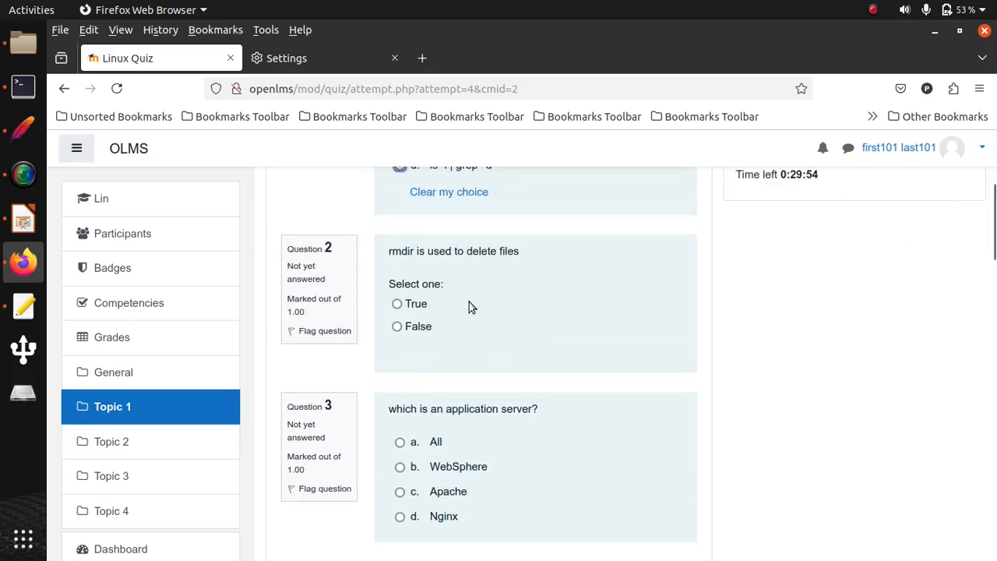
click(399, 466)
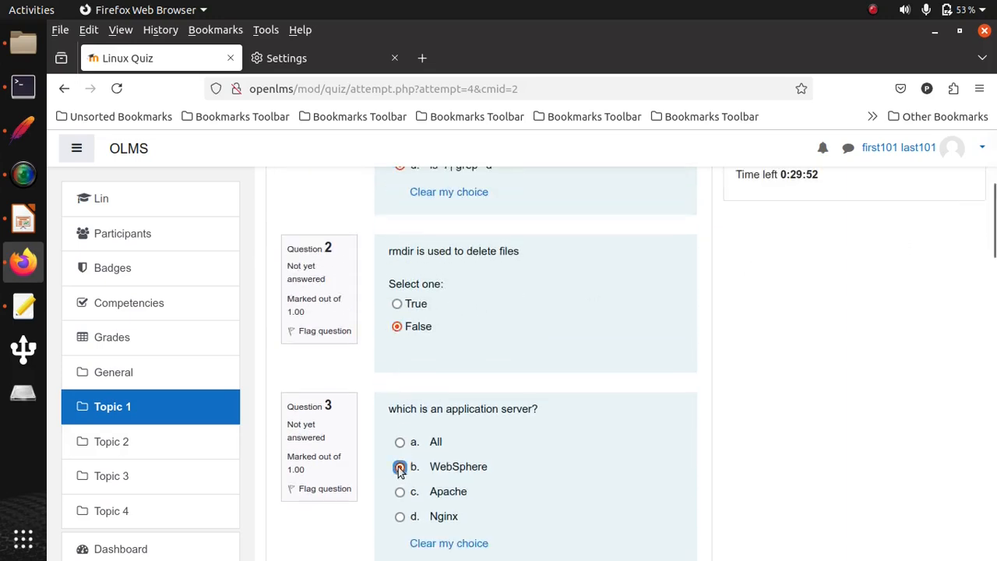
click(993, 295)
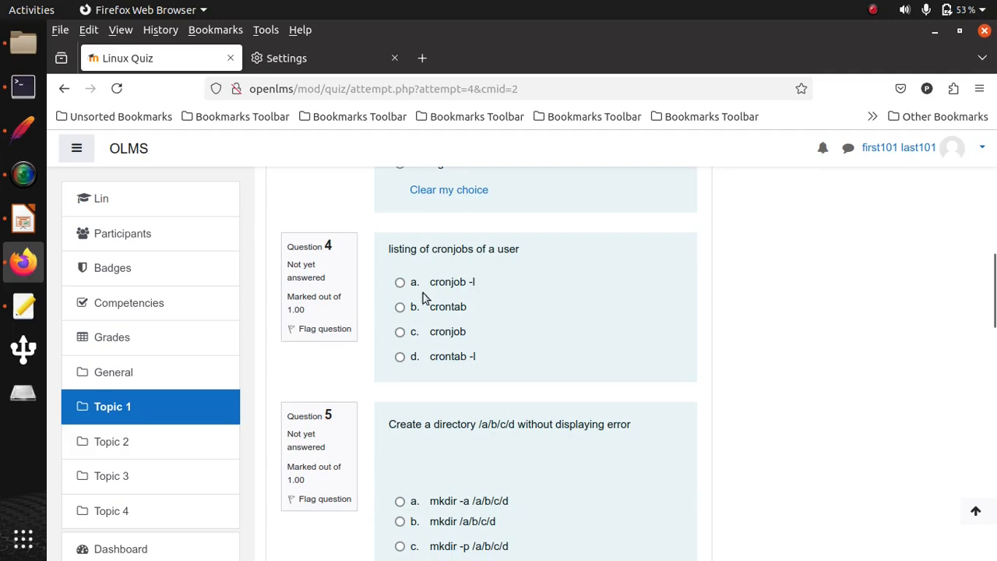
click(397, 356)
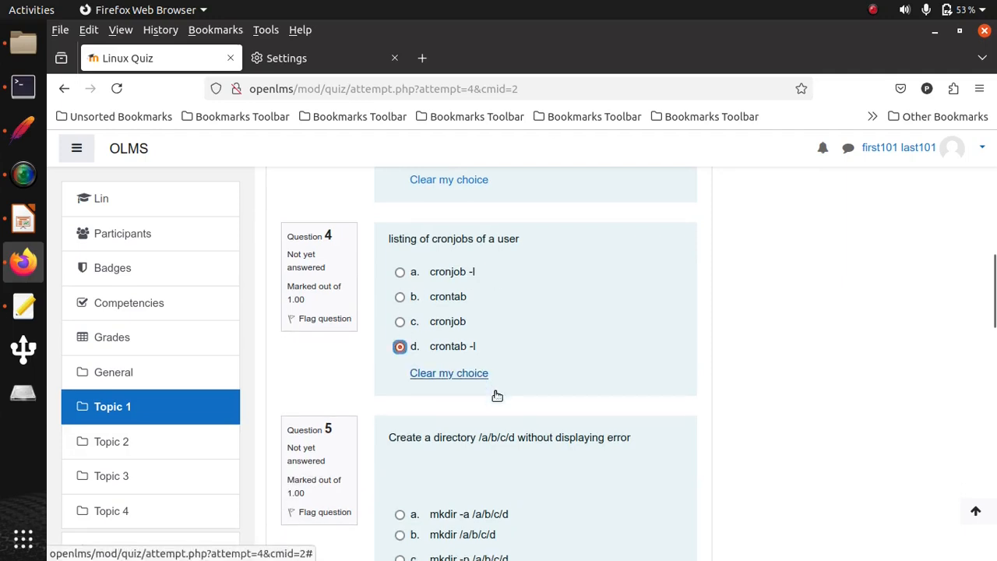
- Answer quiz questions 5 to 7 with "mkdir -p /a/b/c/d", sync and session
scroll(430, 406, down, 3)
click(399, 404)
scroll(402, 398, down, 5)
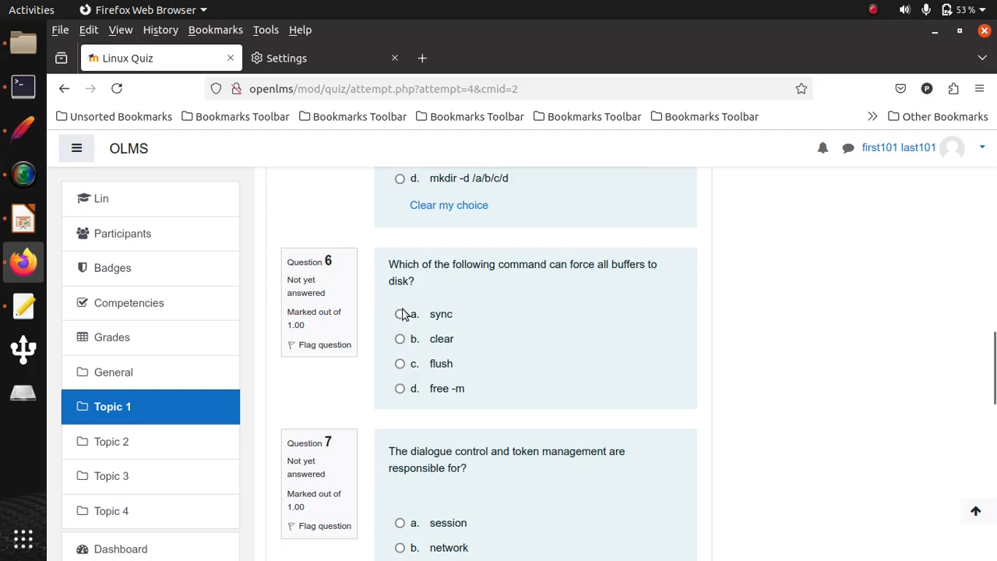
click(399, 315)
scroll(429, 338, down, 5)
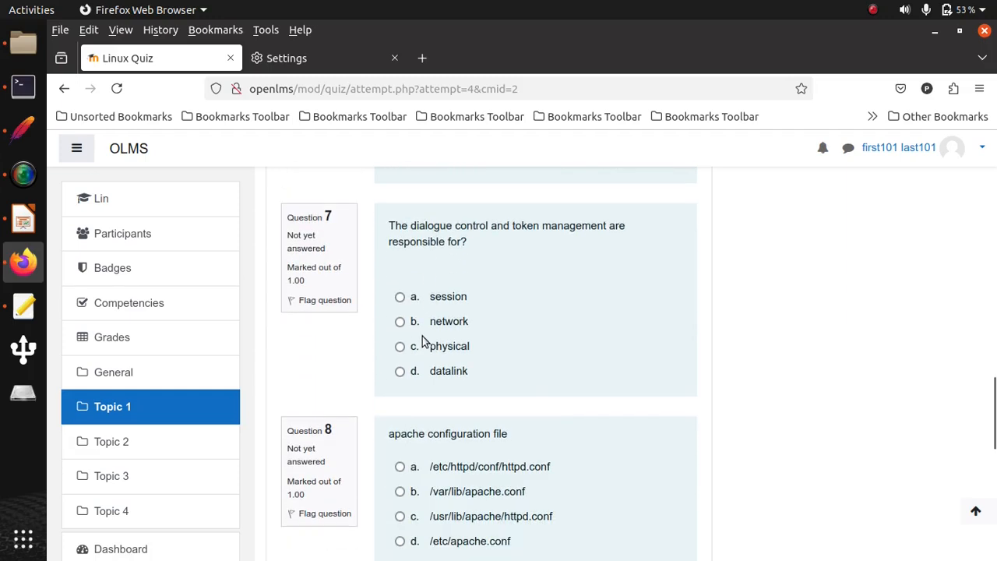
click(399, 322)
- Answer quiz questions 8 to 10 with /etc/httpd/conf/httpd.conf, /etc/shadow and uname
scroll(427, 335, down, 3)
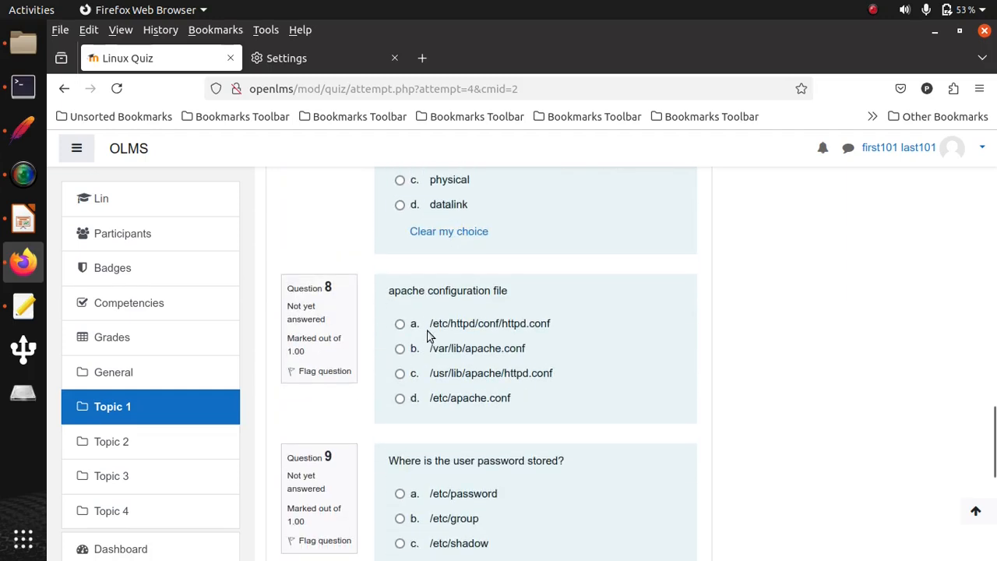
click(400, 324)
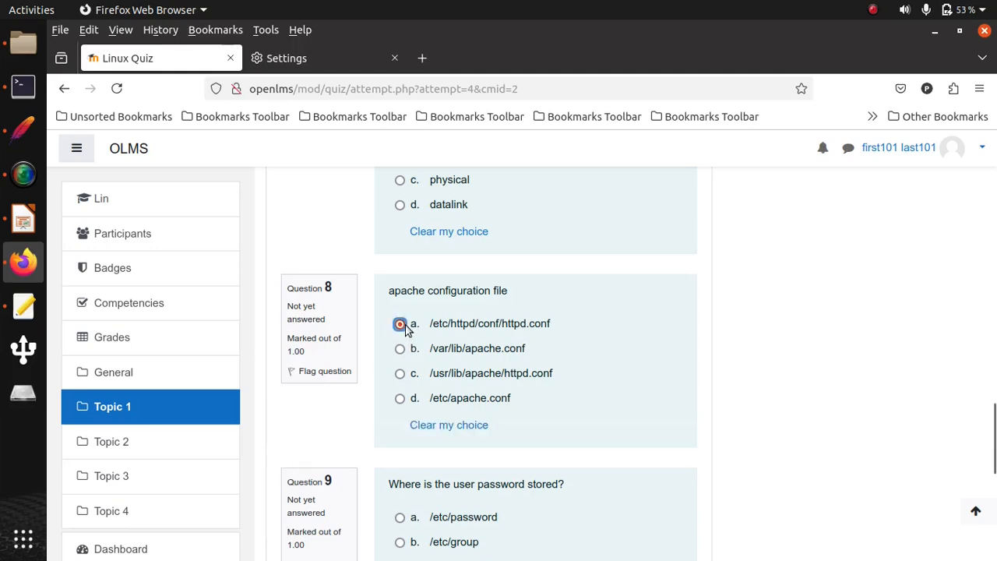
scroll(407, 327, down, 7)
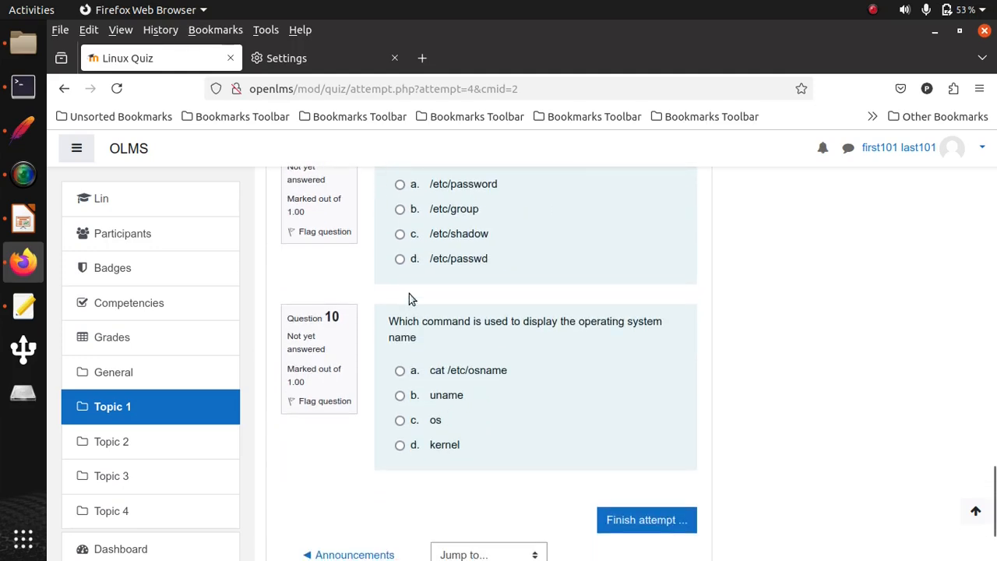
click(399, 236)
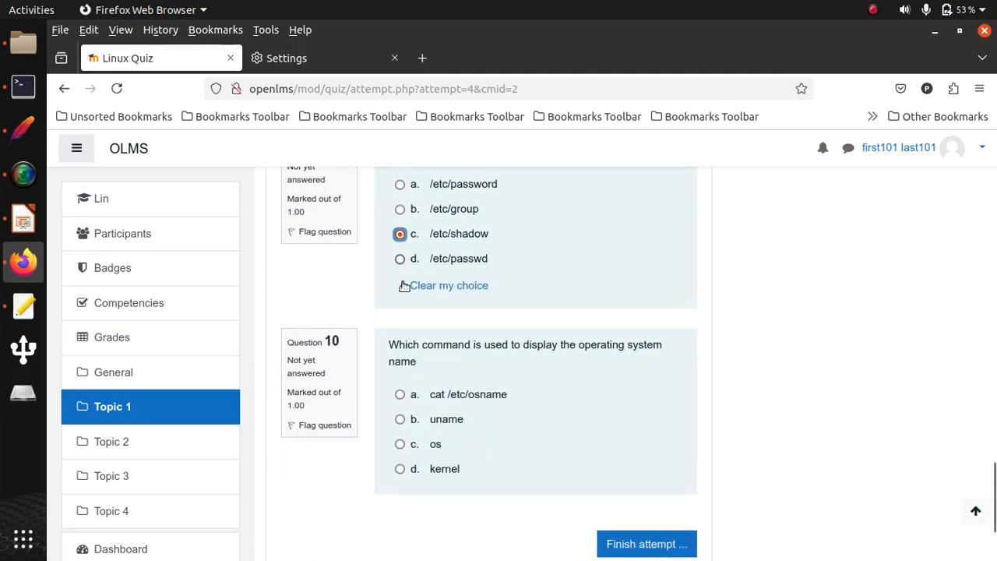
click(400, 420)
- Finish the Linux Quiz attempt and submit all answers, confirming the submission
scroll(643, 503, down, 3)
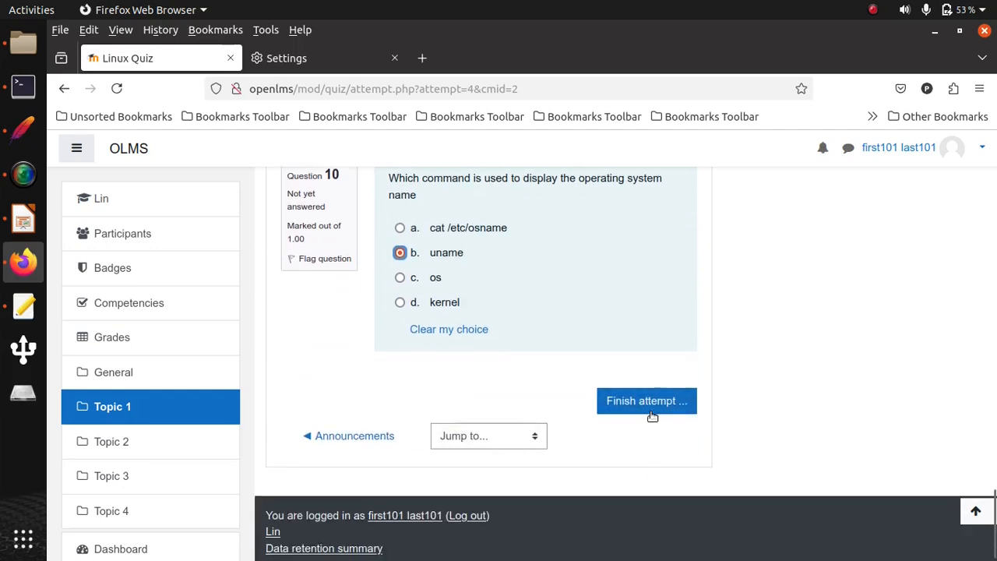
click(651, 410)
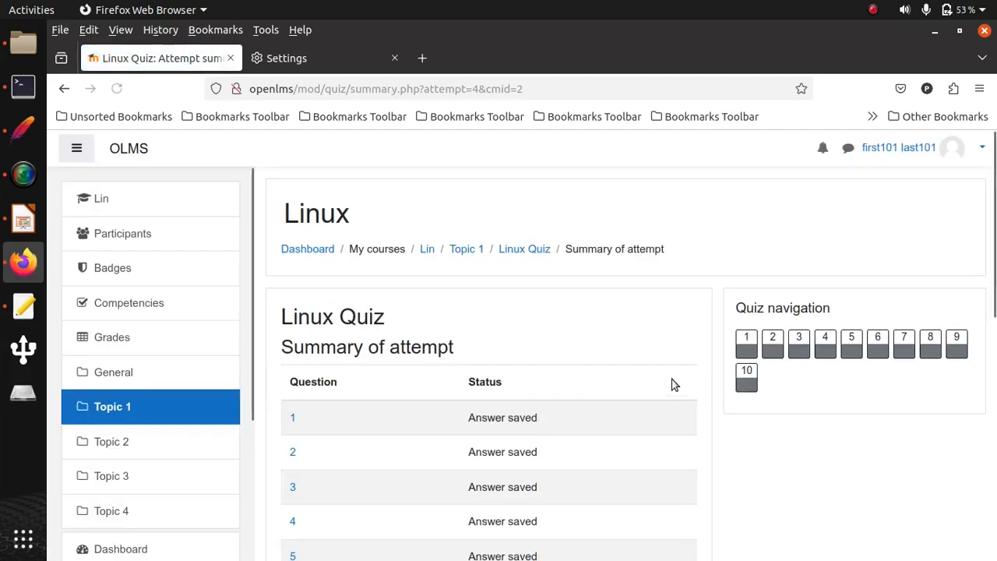
scroll(672, 383, down, 7)
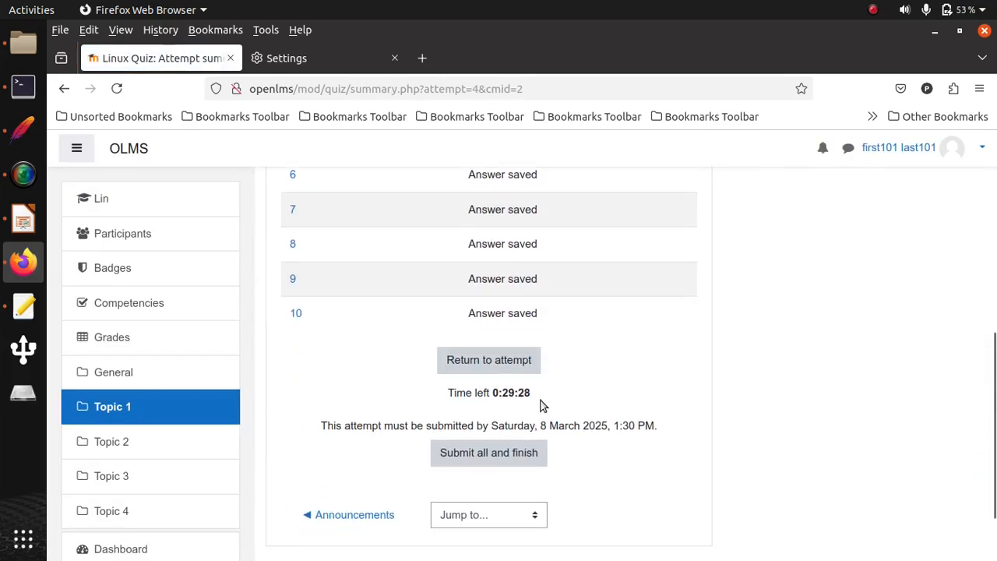
click(489, 452)
click(486, 448)
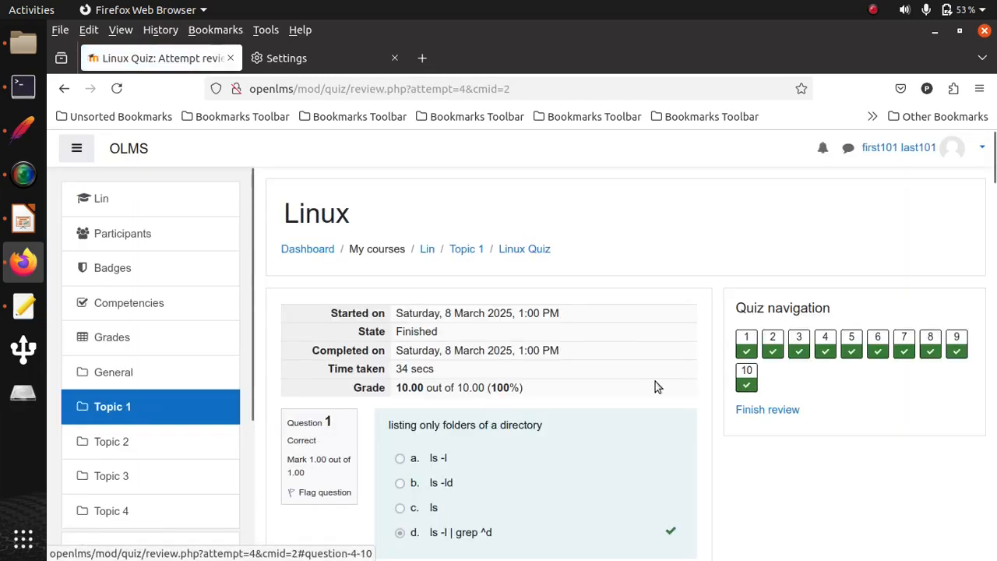
- Look through the reviewed answers, finish the review and check the summary of previous attempts
scroll(654, 381, down, 5)
scroll(654, 387, down, 10)
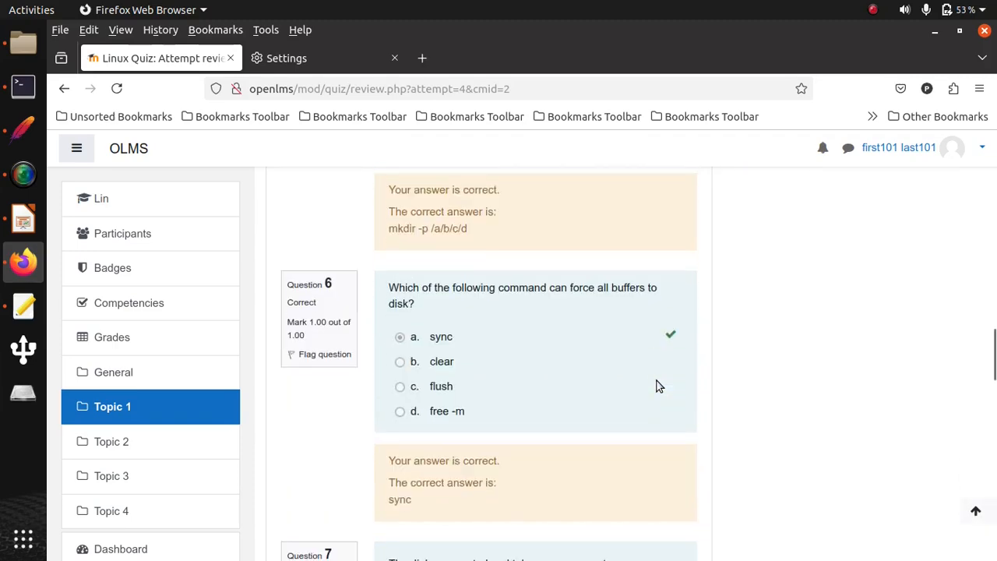
scroll(658, 385, down, 15)
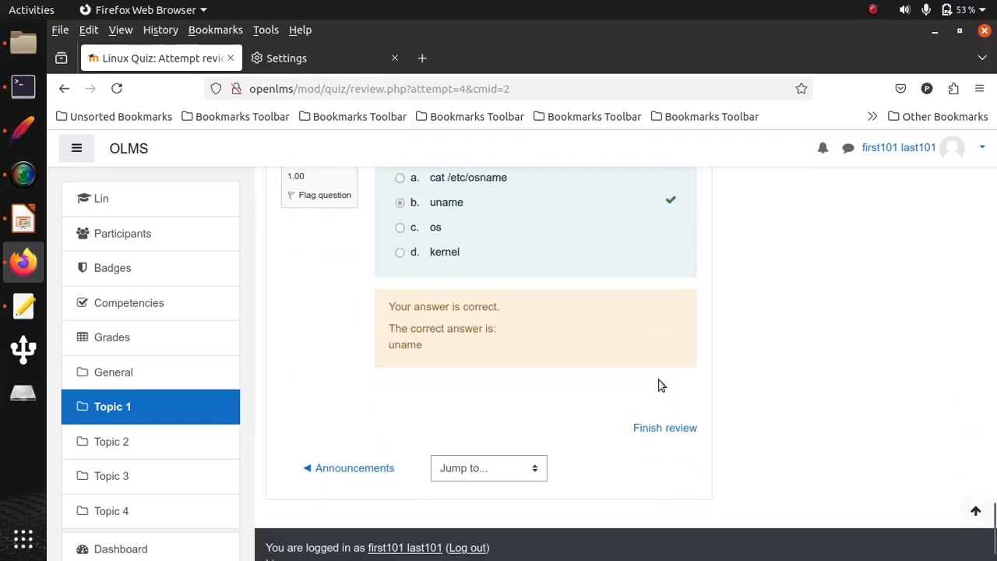
click(667, 395)
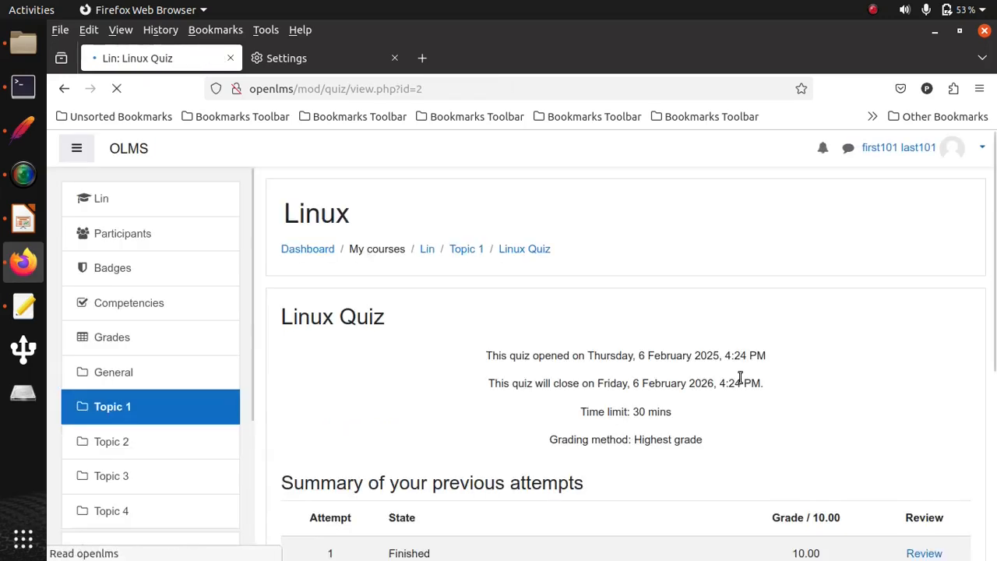
scroll(724, 374, down, 5)
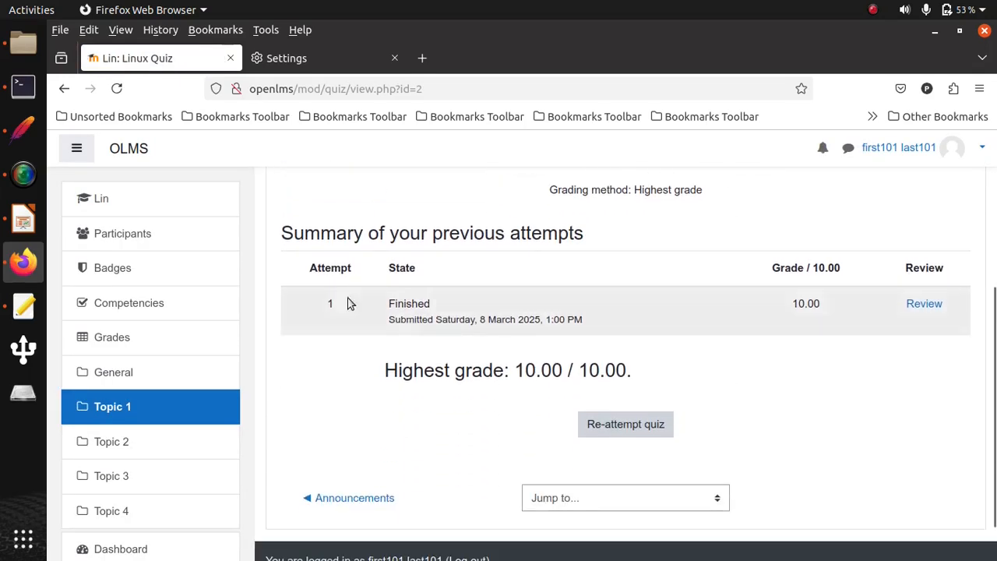
- Switch to JMeter and add a View Results Tree listener to the Thread Group
click(24, 128)
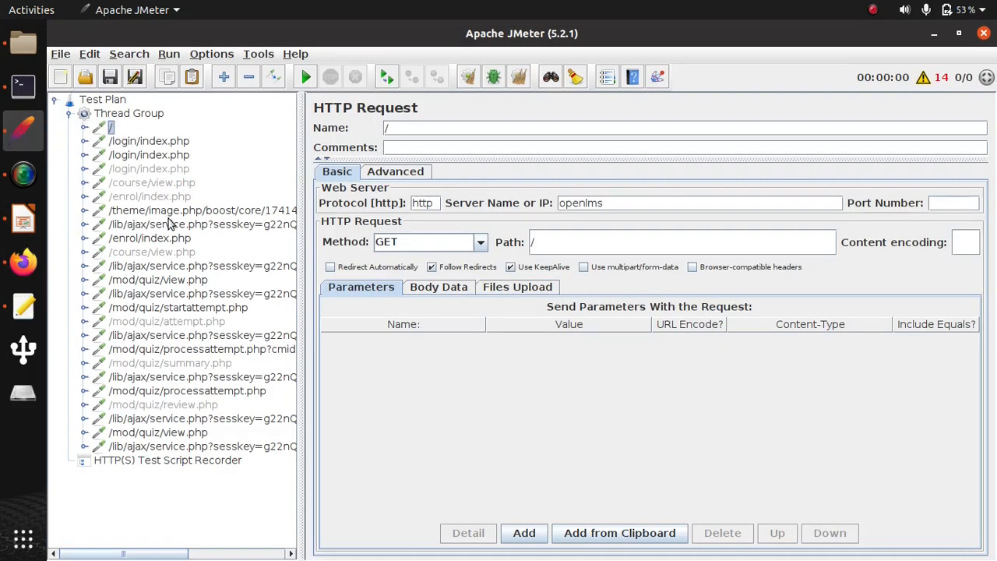
click(117, 116)
right_click(117, 115)
mouse_move(195, 124)
mouse_move(382, 262)
click(531, 264)
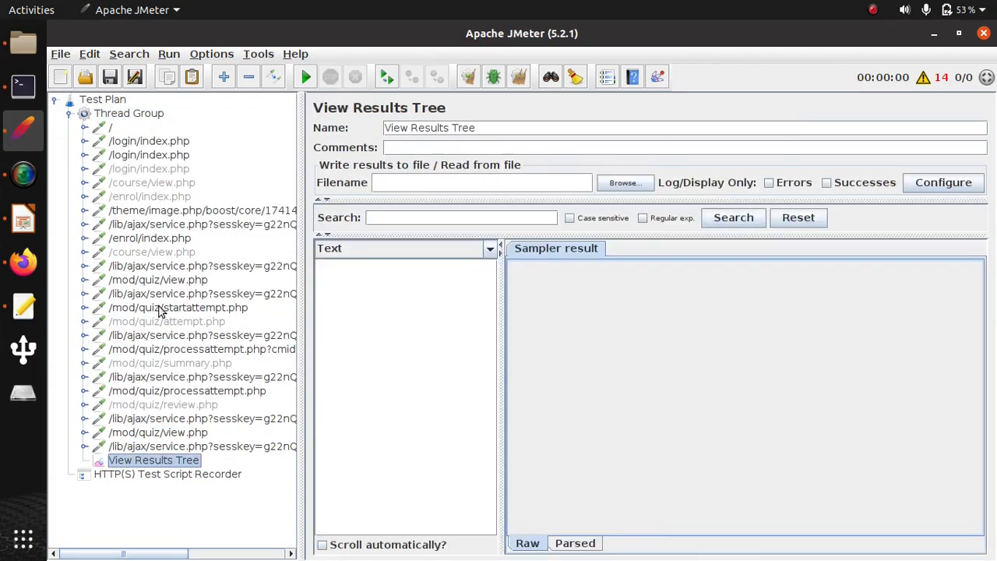
- Add a Regular Expression Extractor to the first /login/index.php request and name its created variable token
right_click(155, 142)
mouse_move(174, 152)
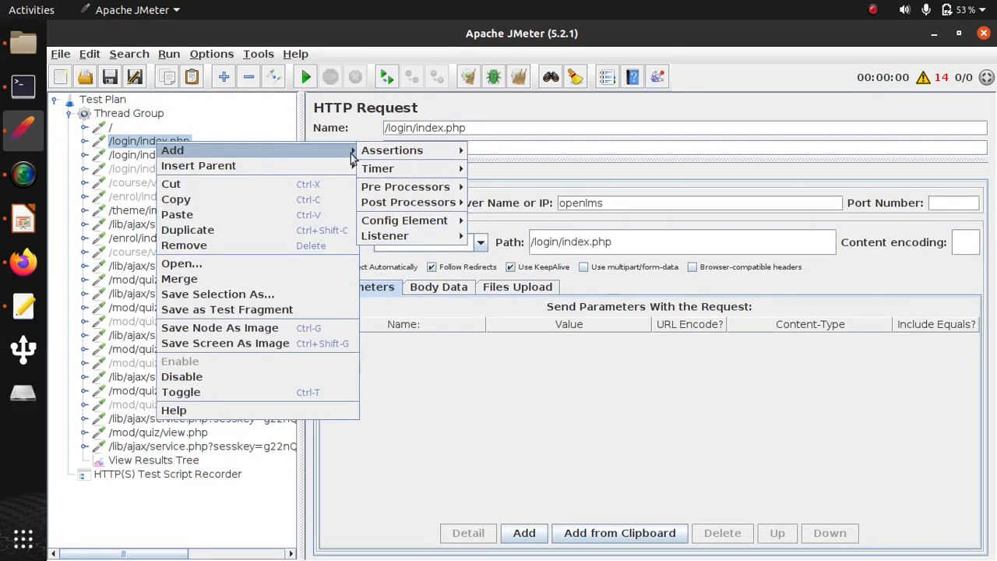
mouse_move(448, 202)
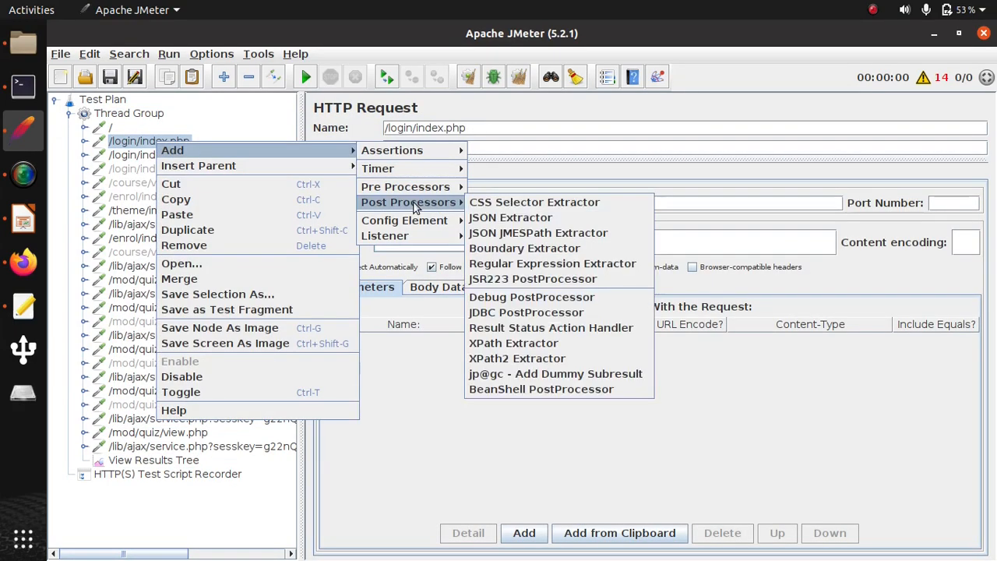
click(512, 266)
click(691, 237)
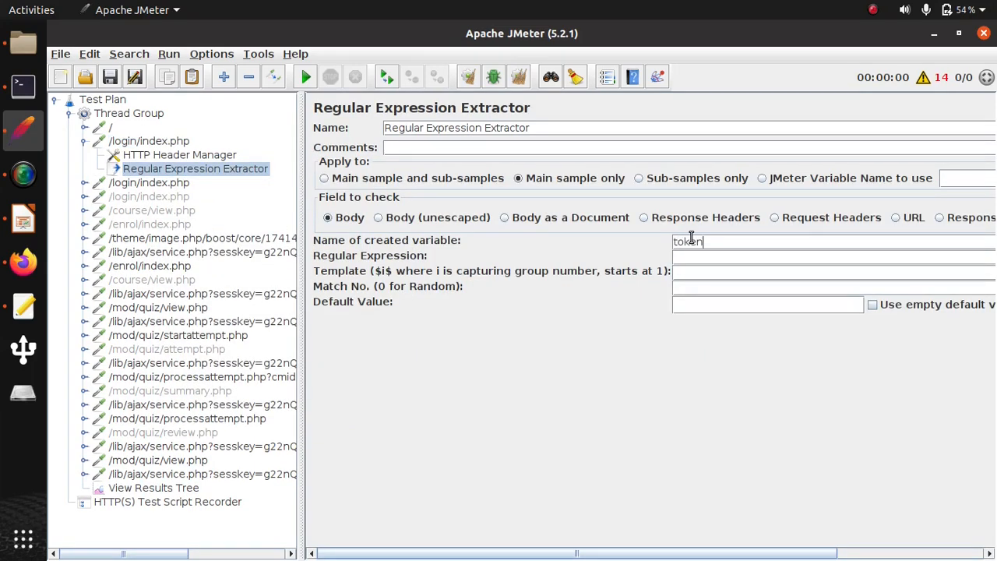
- Remove the three consecutive disabled redirect requests /login/index.php, /course/view.php and /enrol/index.php from the Thread Group
click(153, 197)
shift+click(158, 224)
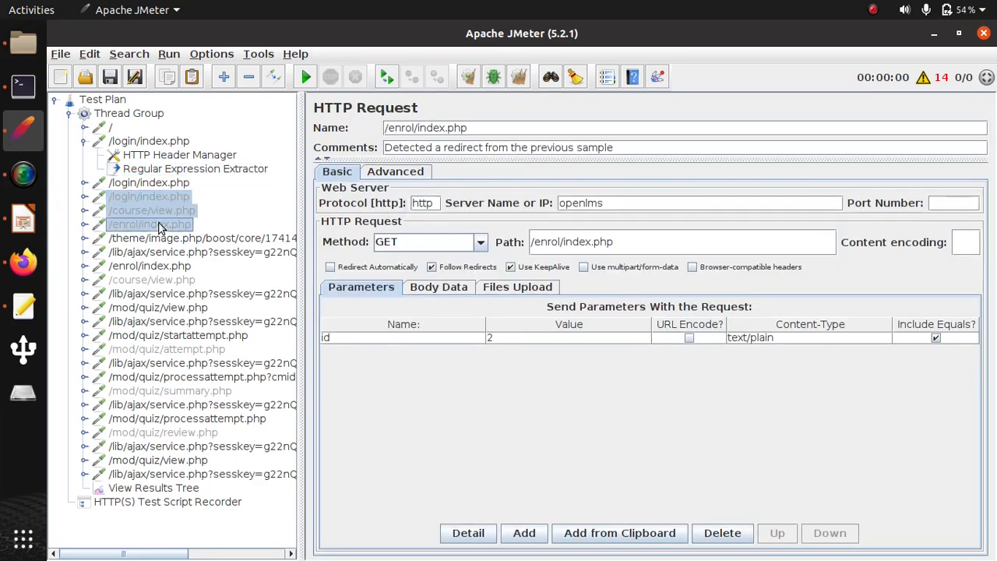
right_click(161, 213)
click(211, 318)
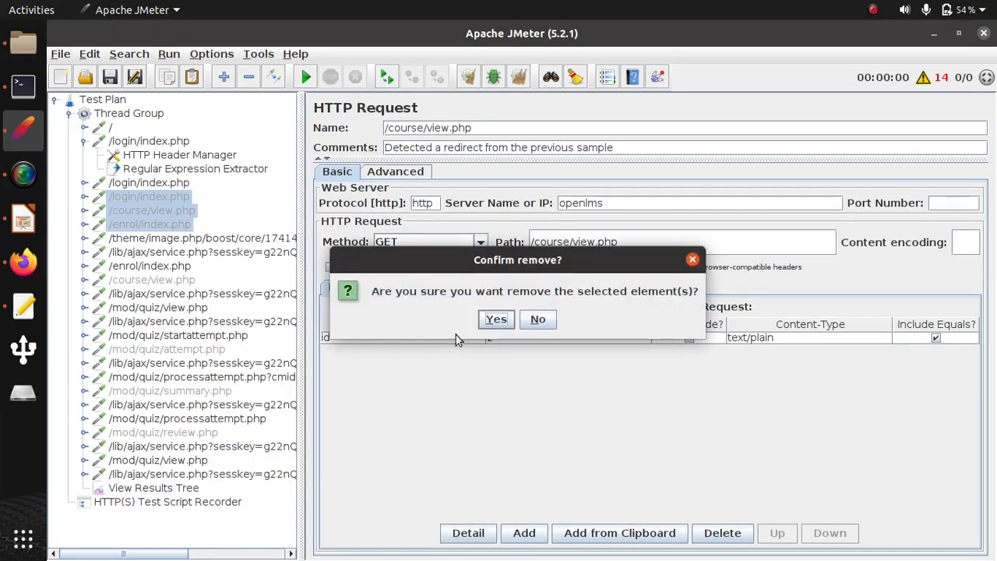
click(495, 319)
- Remove the disabled redirect requests /course/view.php and /mod/quiz/attempt.php together from the Thread Group
click(175, 239)
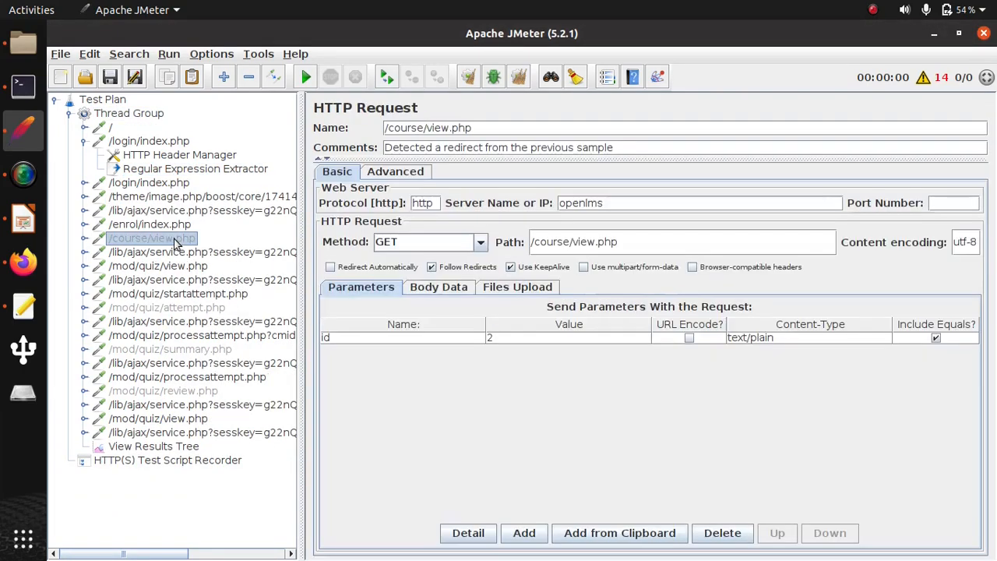
ctrl+click(181, 311)
right_click(187, 312)
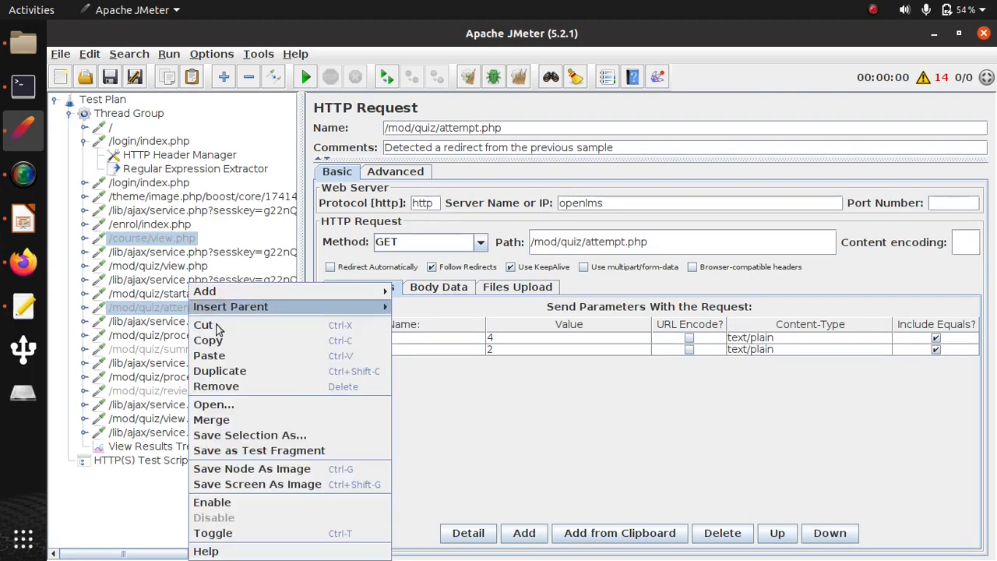
click(244, 390)
click(495, 313)
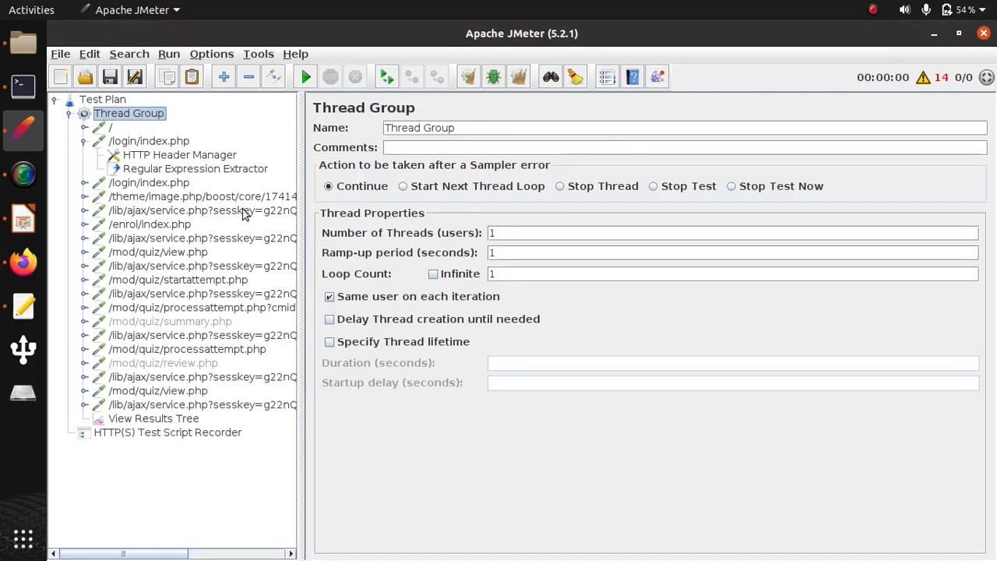
- Disable all requests from the second /login/index.php through the last /lib/ajax/service.php request
click(148, 182)
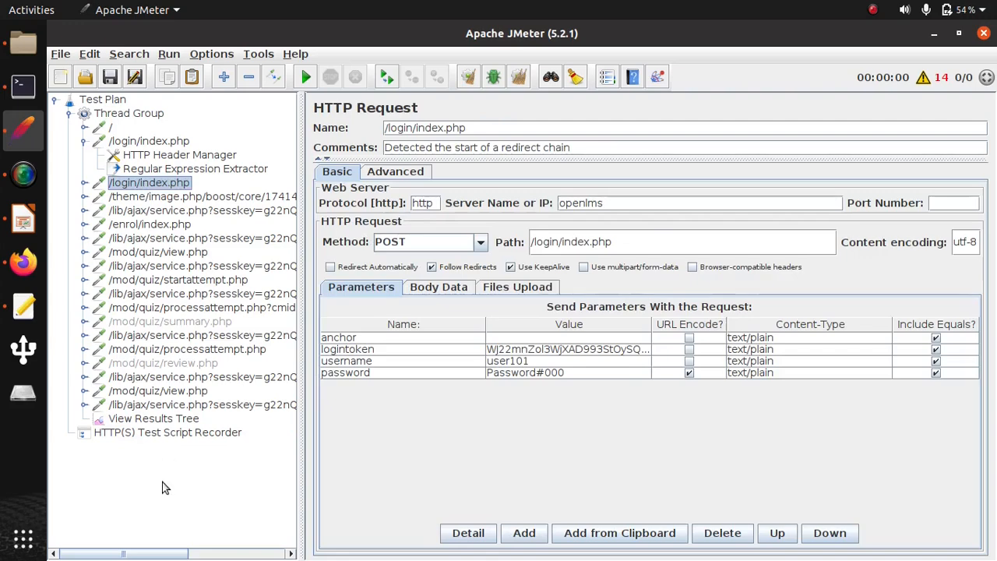
shift+click(172, 406)
right_click(158, 329)
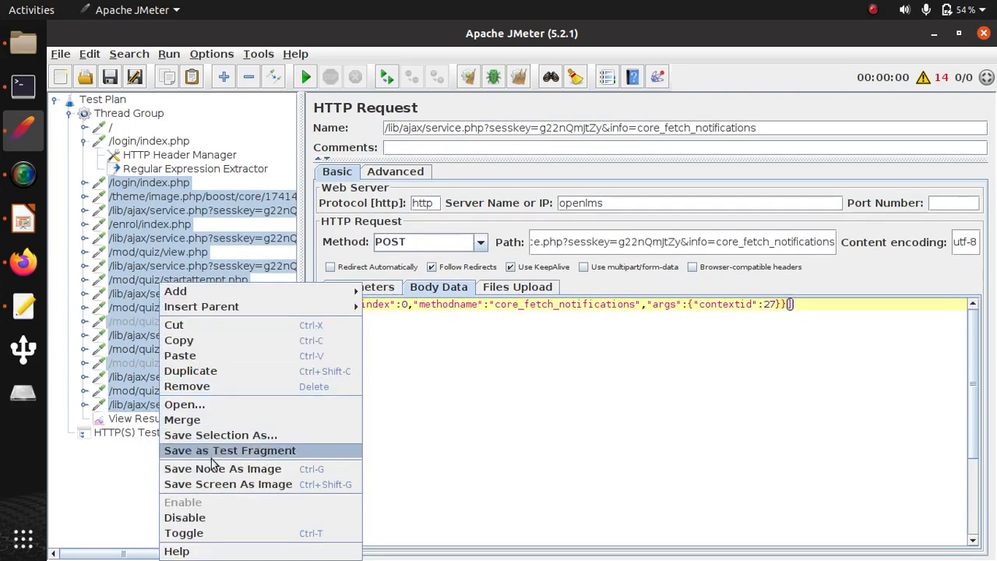
click(190, 519)
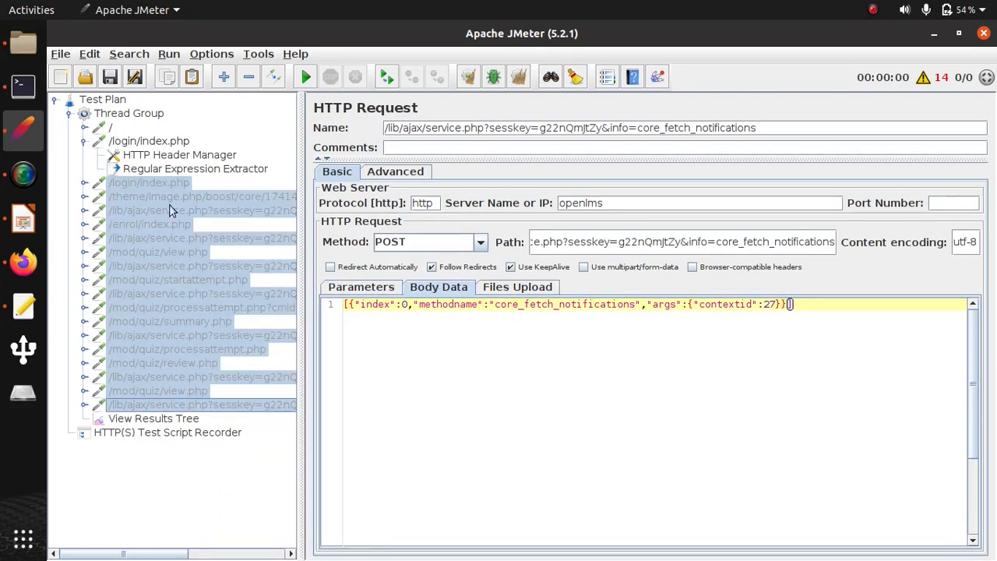
- Run the test, saving the test plan first as ol in the github-online-exam-jmeter folder
click(169, 55)
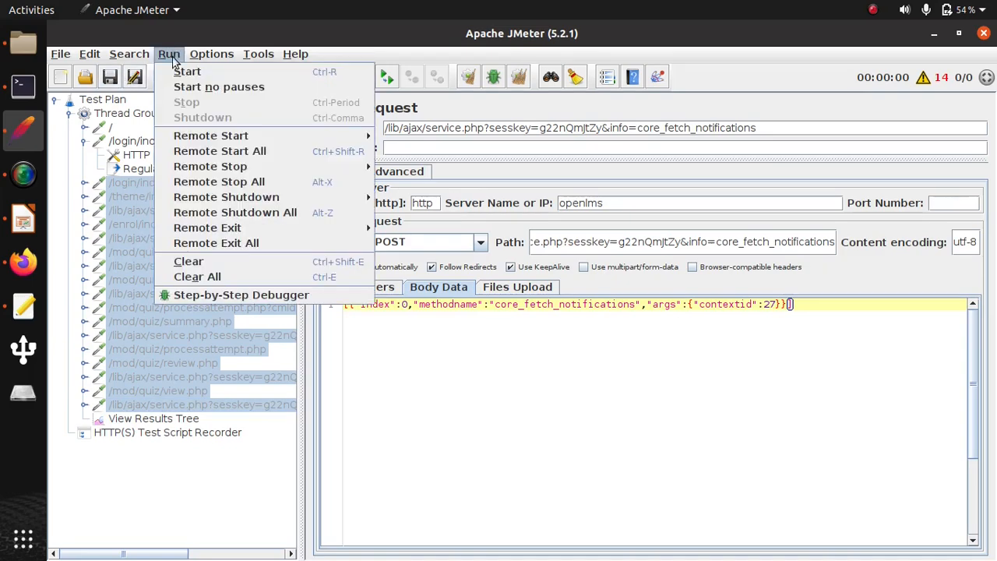
click(181, 68)
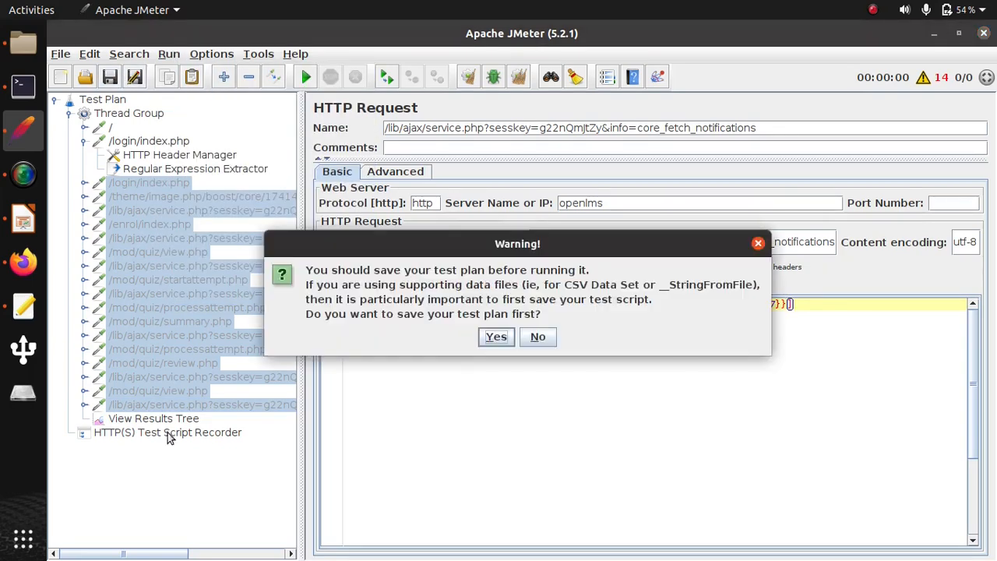
click(495, 337)
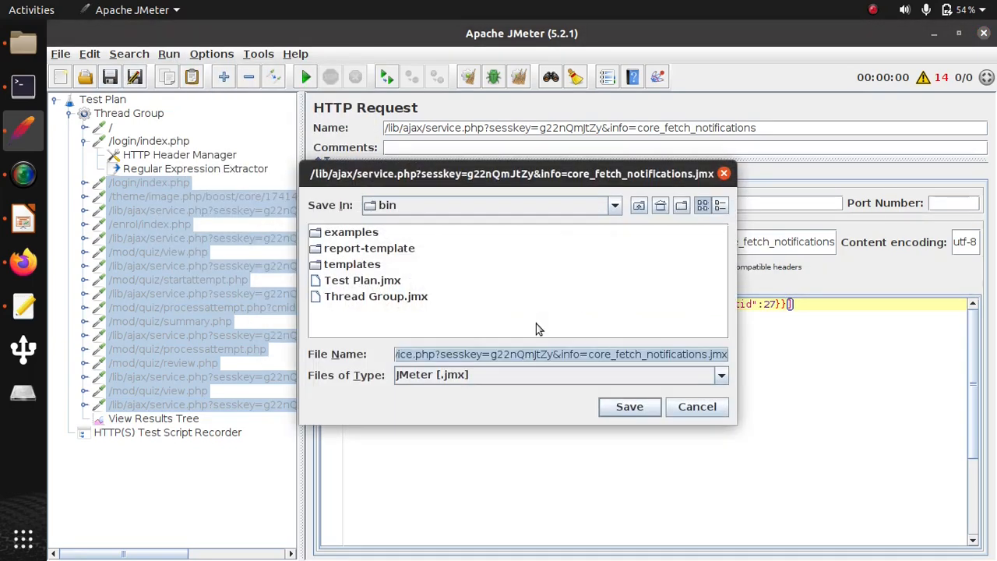
click(641, 206)
text(ol)
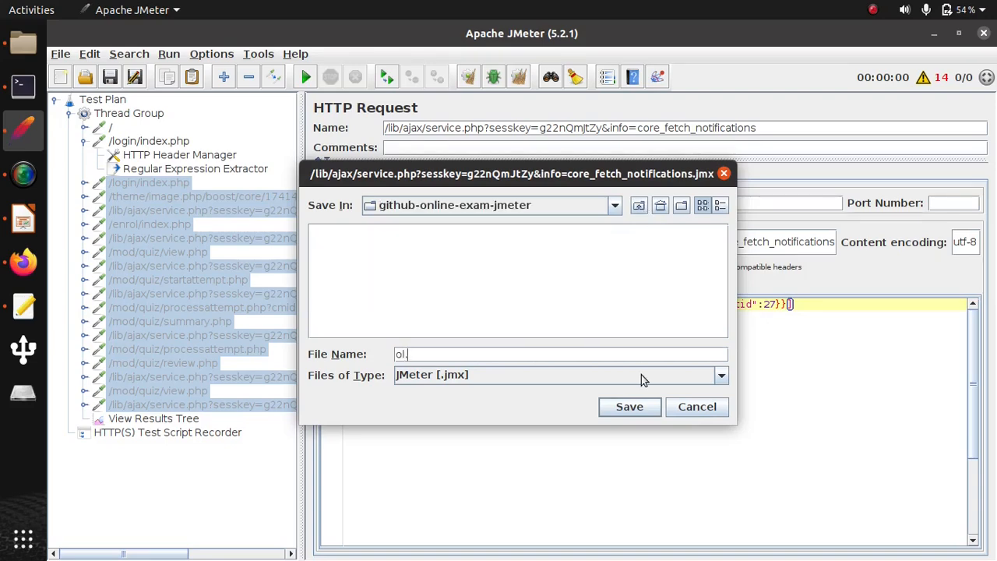
click(638, 407)
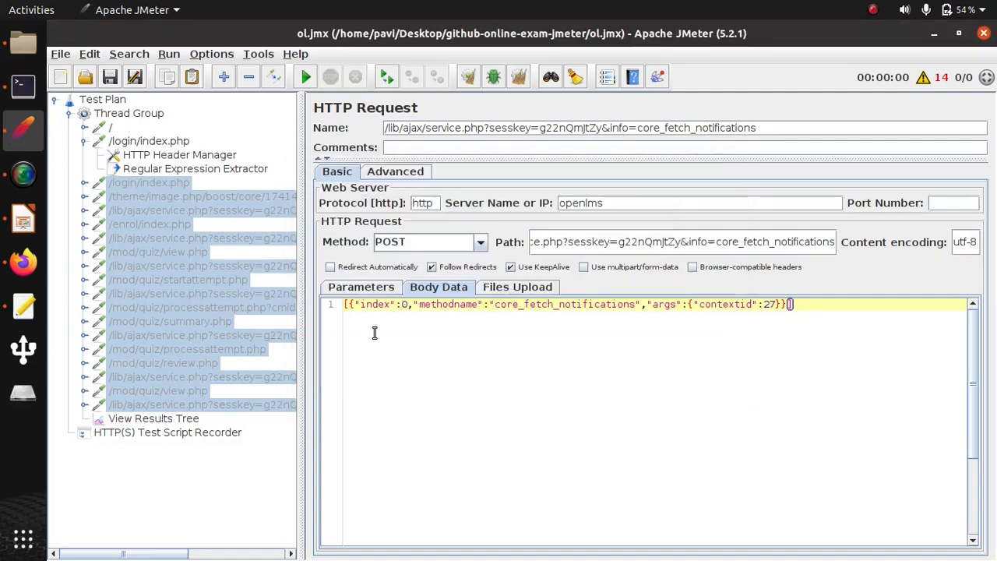
key(ctrl+r)
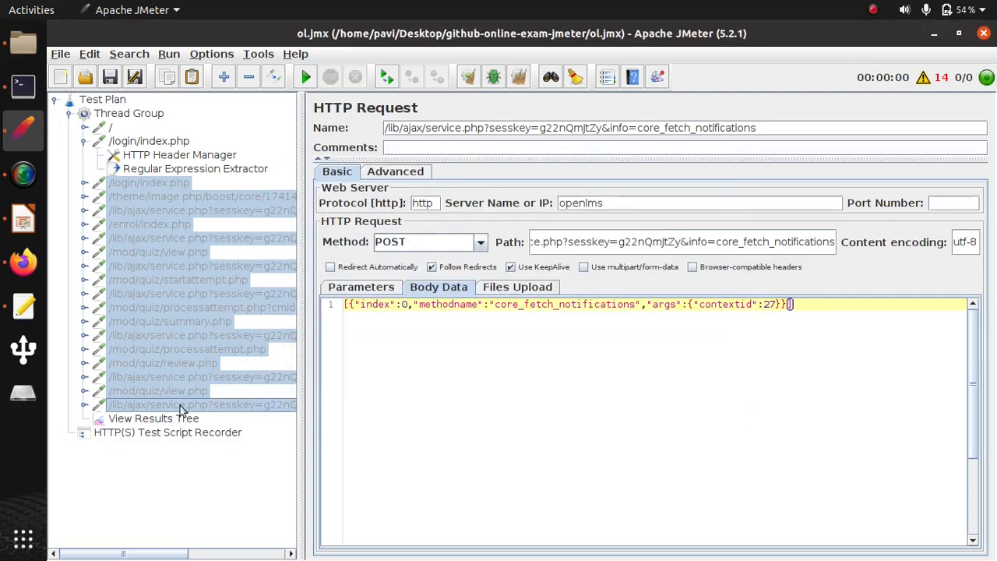
- Find "token" in the /login/index.php response body in View Results Tree and copy the hidden logintoken input tag
click(184, 423)
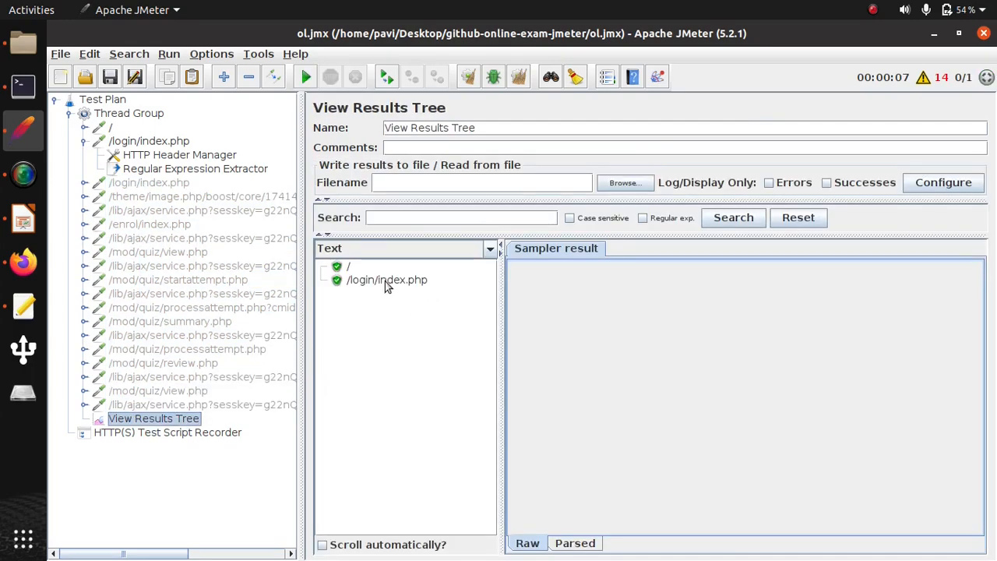
click(366, 282)
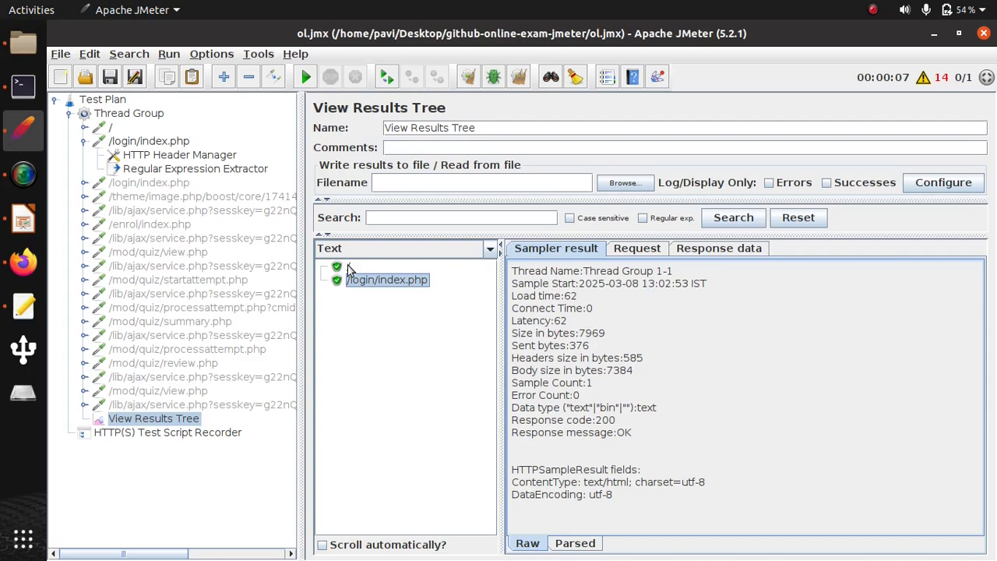
click(712, 250)
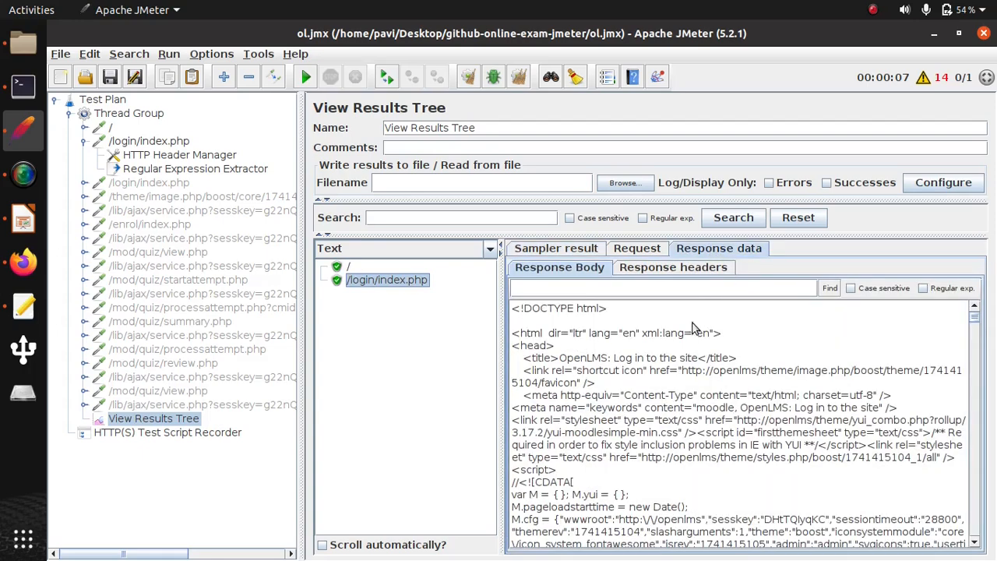
click(595, 289)
text(token)
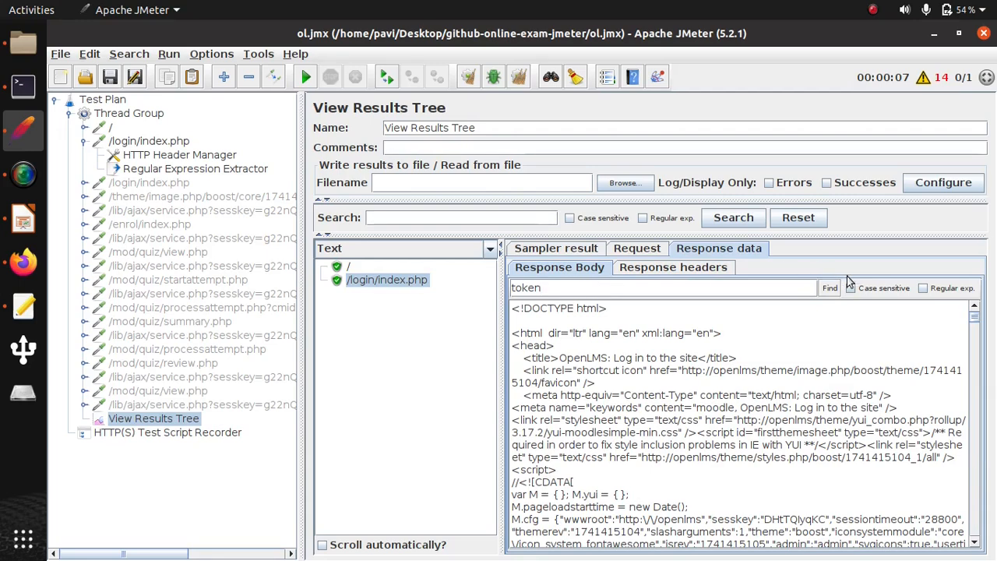
click(830, 288)
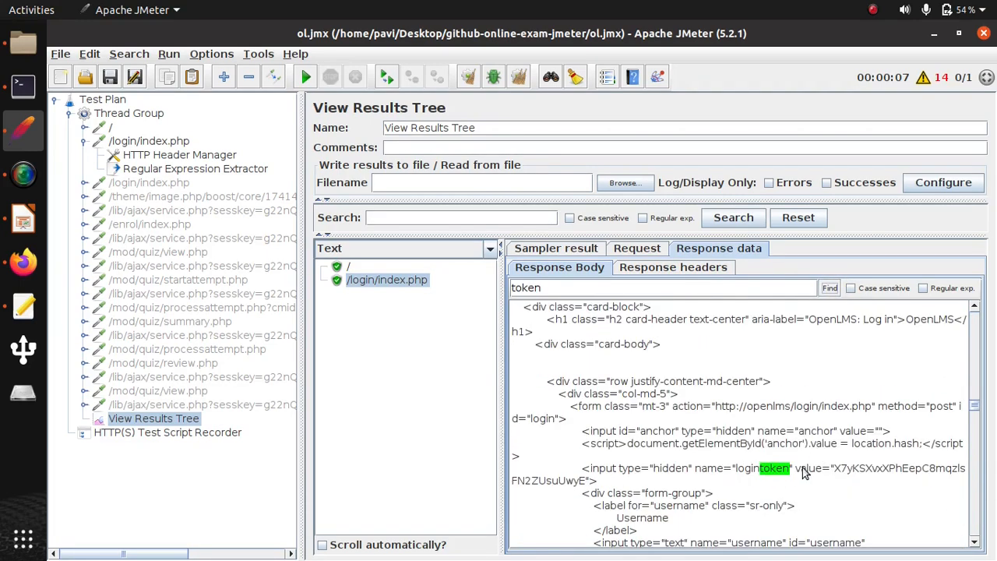
drag(596, 481, 580, 475)
key(ctrl+c)
- Show the results in RegExp Tester and test the copied logintoken input tag as the regular expression
click(492, 248)
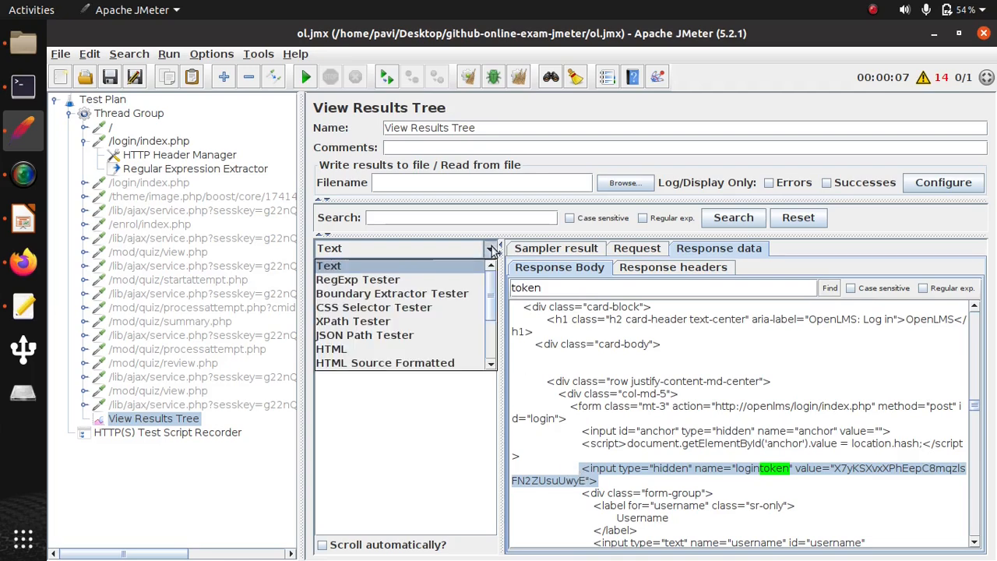
click(401, 281)
click(662, 420)
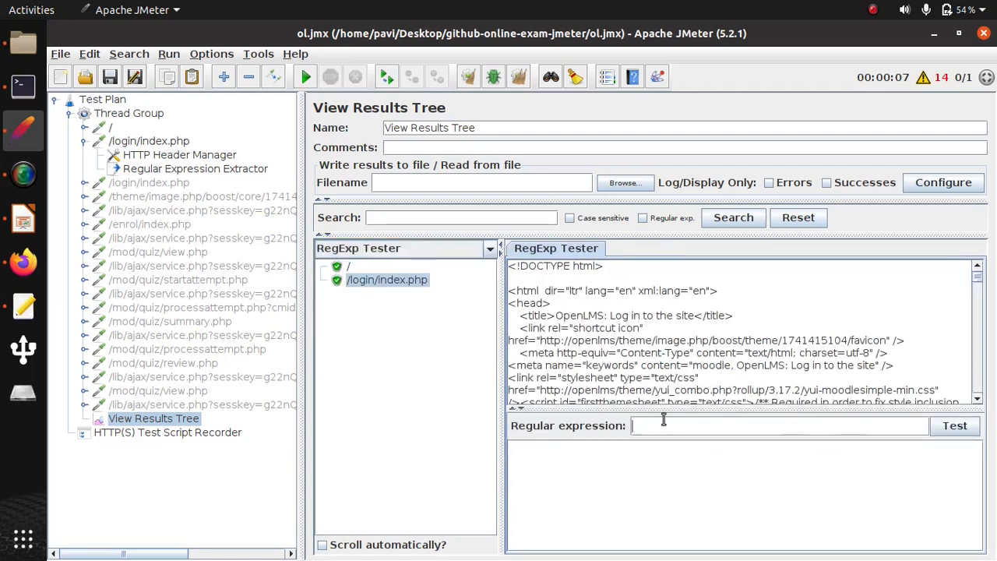
key(ctrl+v)
click(955, 425)
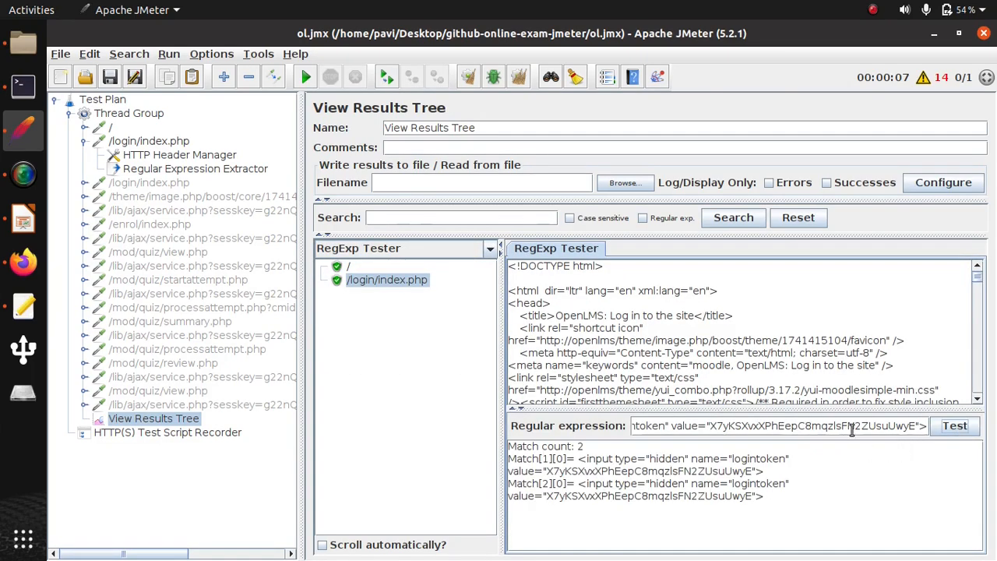
- Replace the login token value in the regular expression with the capturing group (.+) and test the expression again
double_click(842, 427)
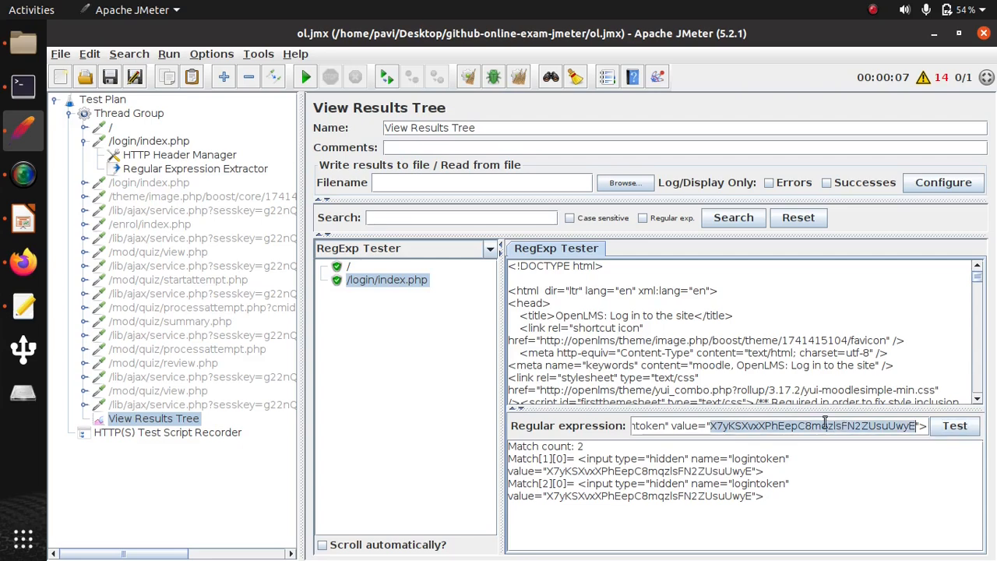
text((.+)
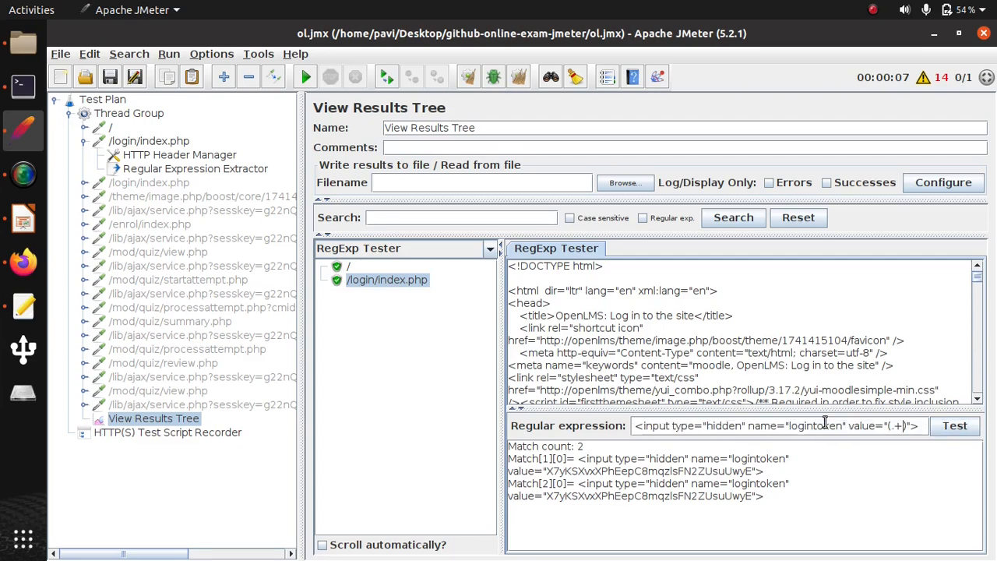
click(952, 427)
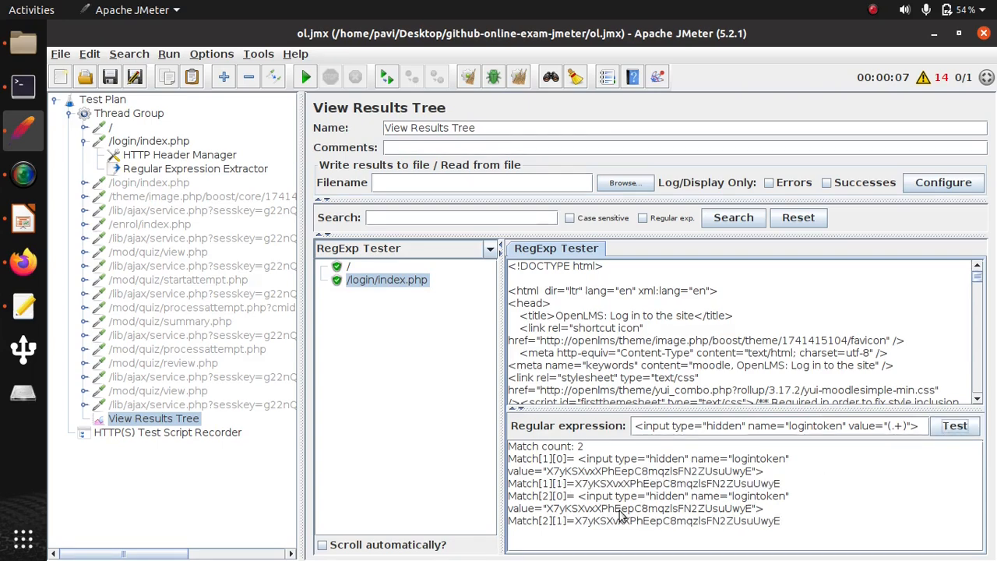
- Copy the tested expression into the Regular Expression Extractor, using capturing group 1 as the template and 1 as the match number
triple_click(762, 427)
key(ctrl+c)
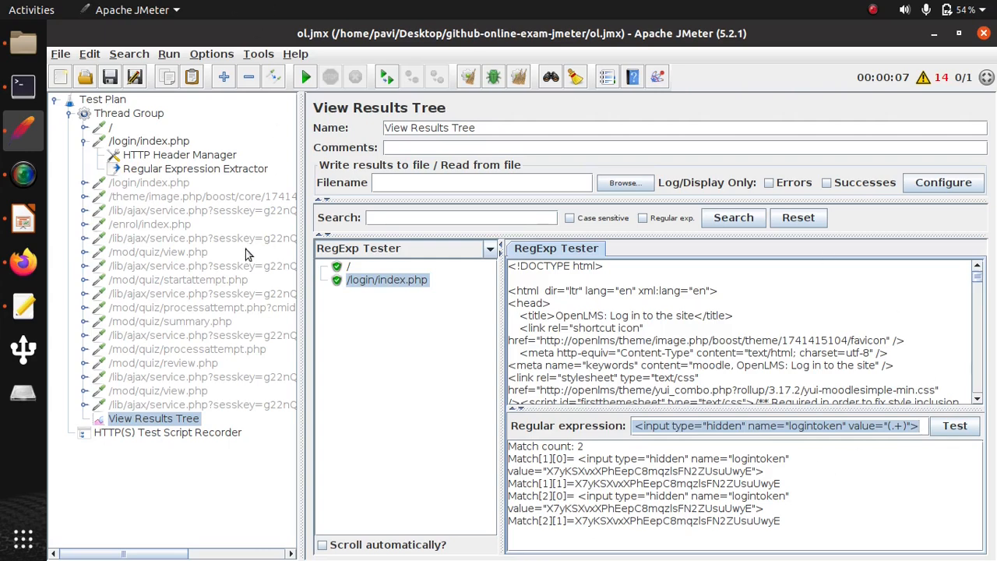
click(230, 170)
click(693, 255)
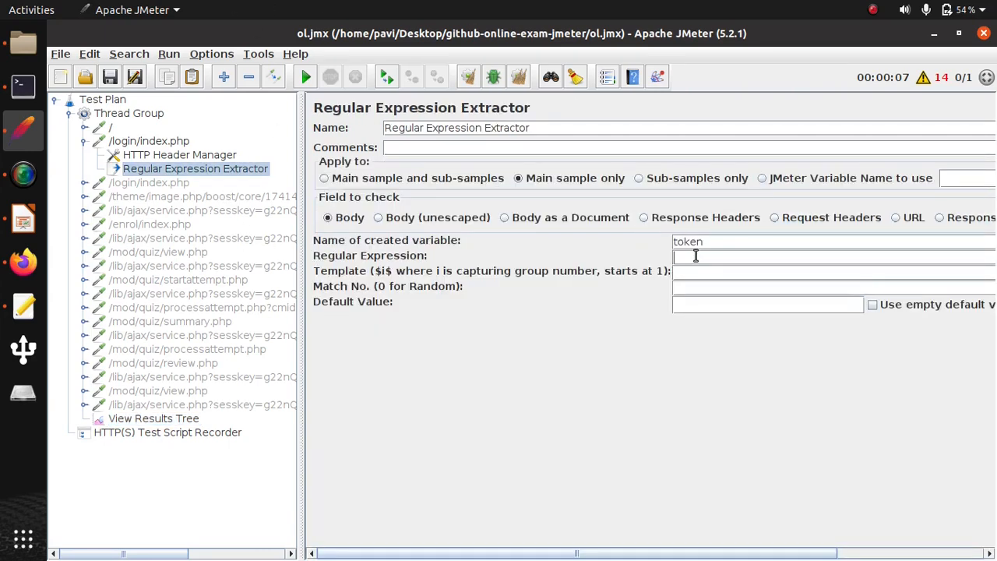
key(ctrl+v)
click(686, 269)
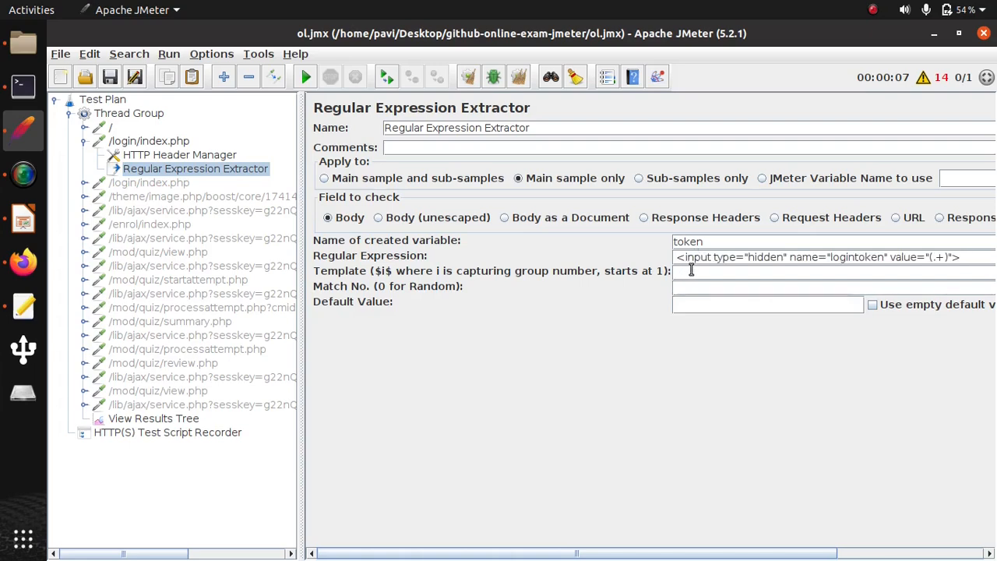
text($1)
text(1)
- Enable the second /login/index.php request and set its logintoken parameter value to ${token}
click(150, 183)
right_click(146, 185)
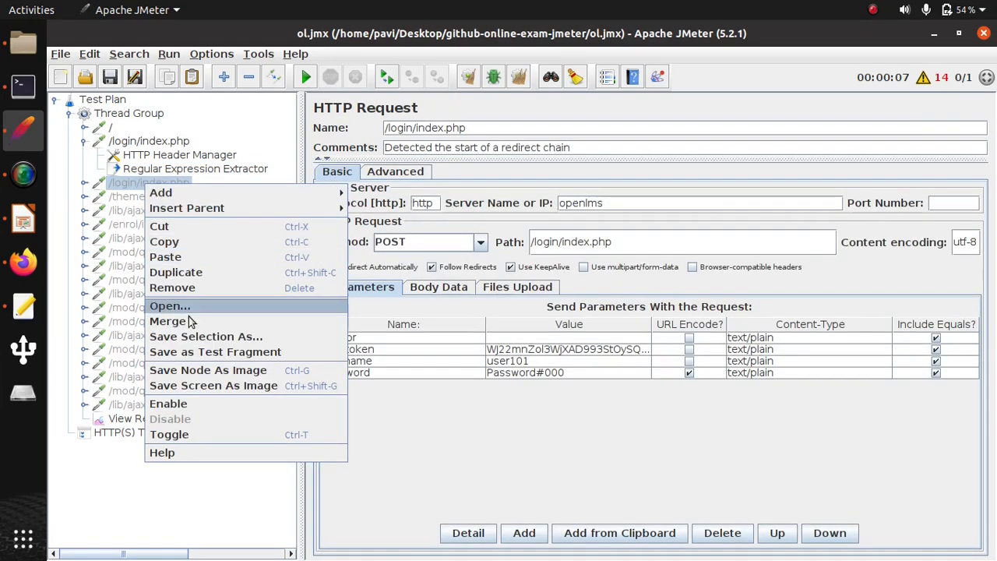
click(186, 403)
double_click(590, 349)
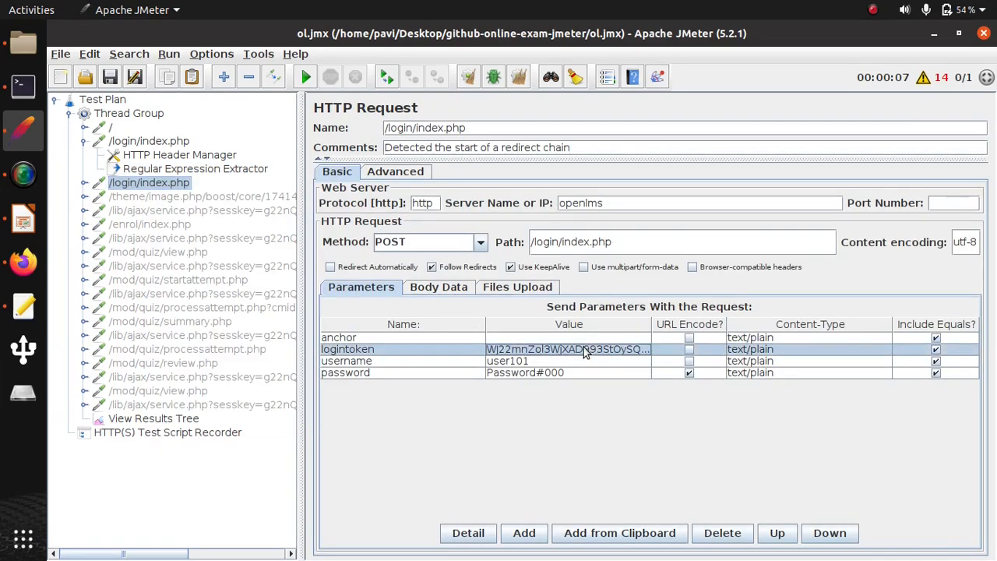
text(${token)
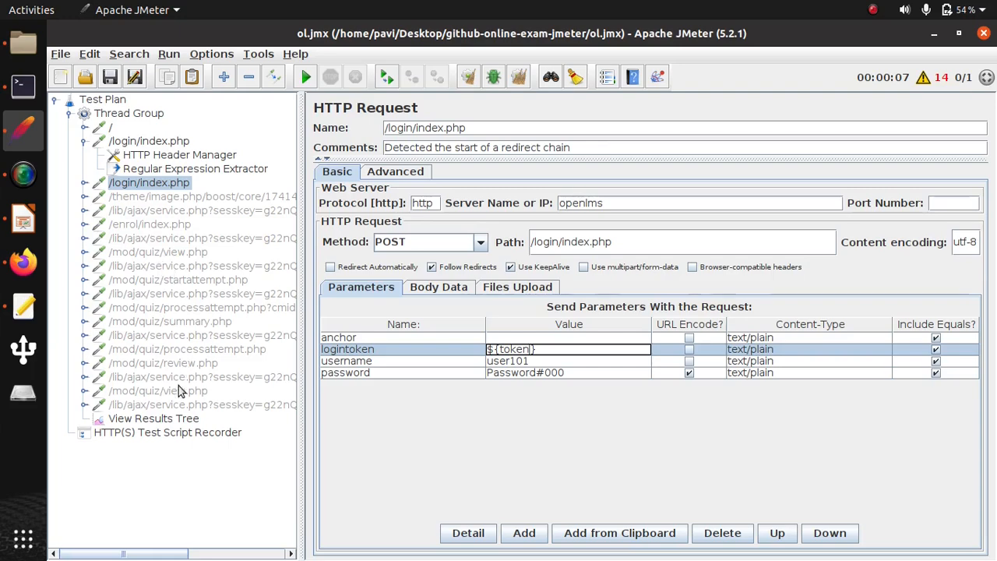
- Run the test again and expand the last /login/index.php result in View Results Tree
click(171, 55)
click(187, 72)
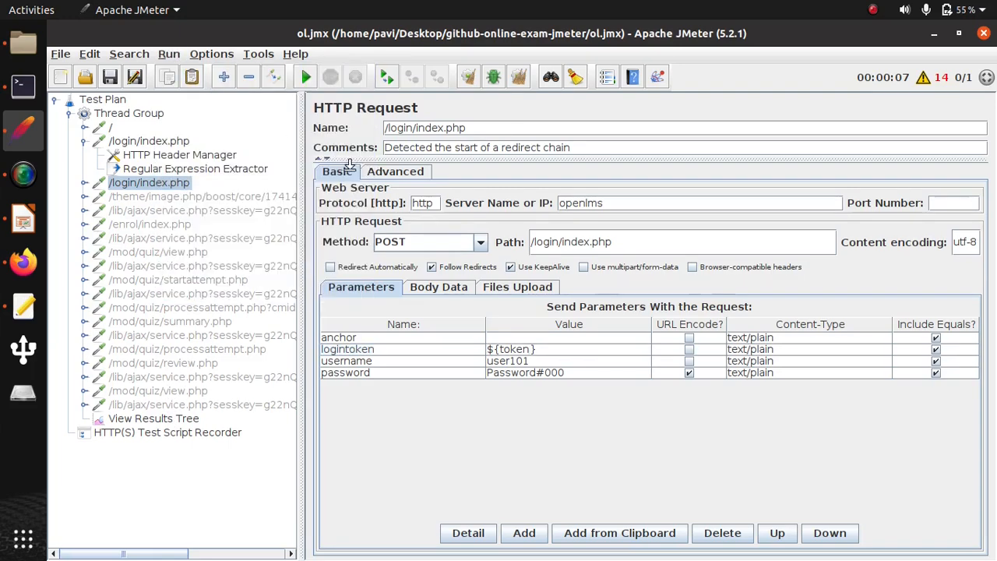
click(153, 421)
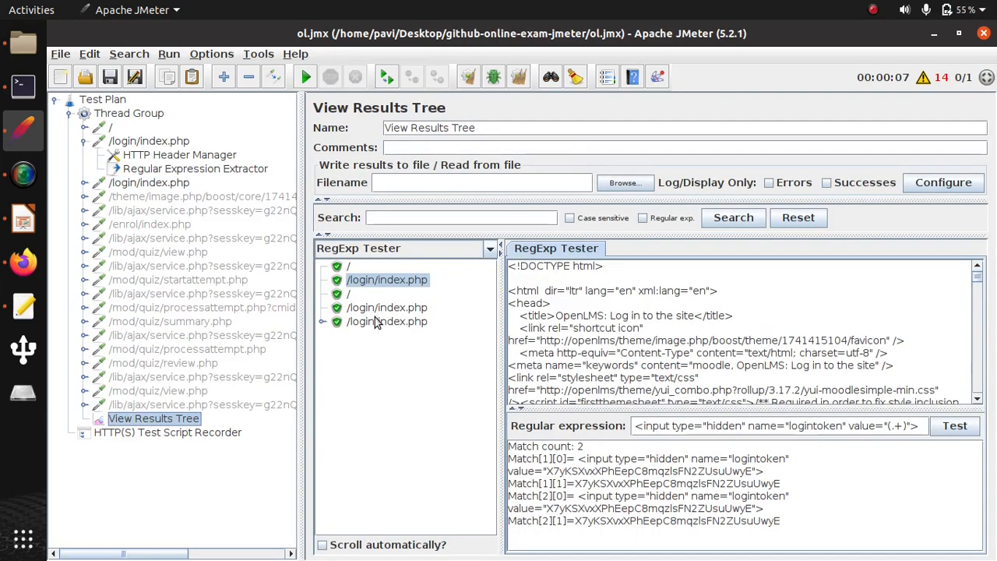
click(378, 322)
click(324, 323)
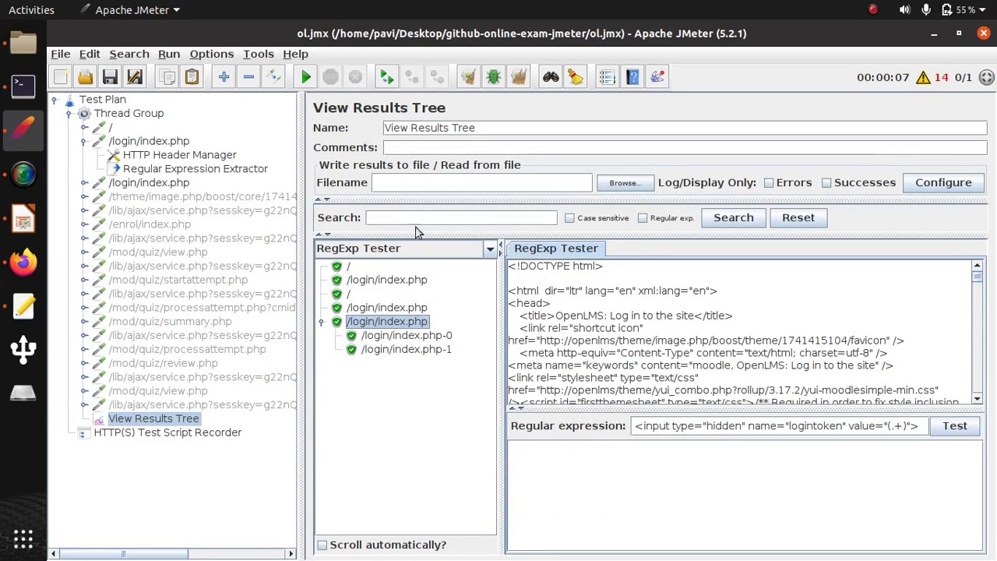
- Show the results as HTML and examine the response bodies of the last /login/index.php result and its two sub-results
click(487, 251)
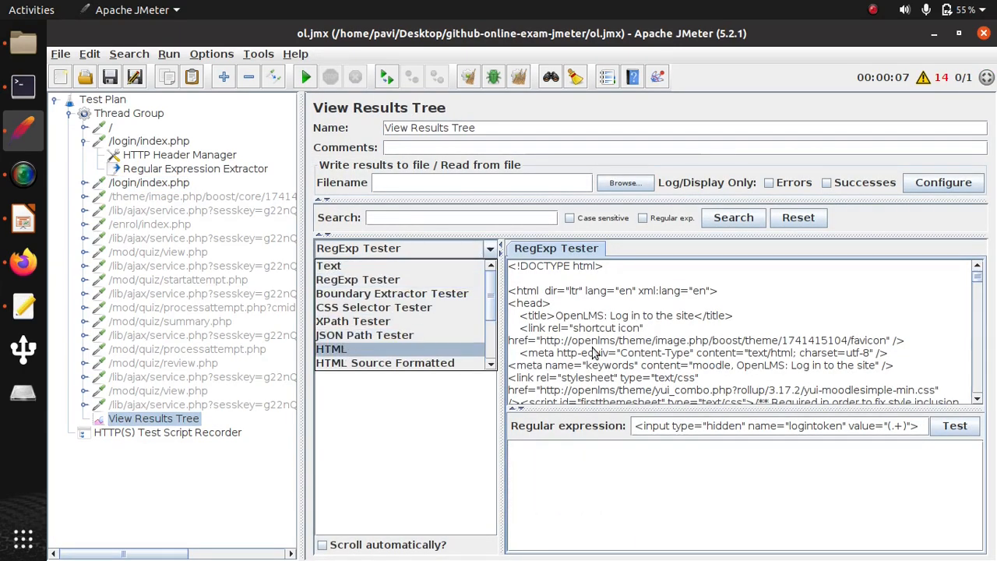
key(Return)
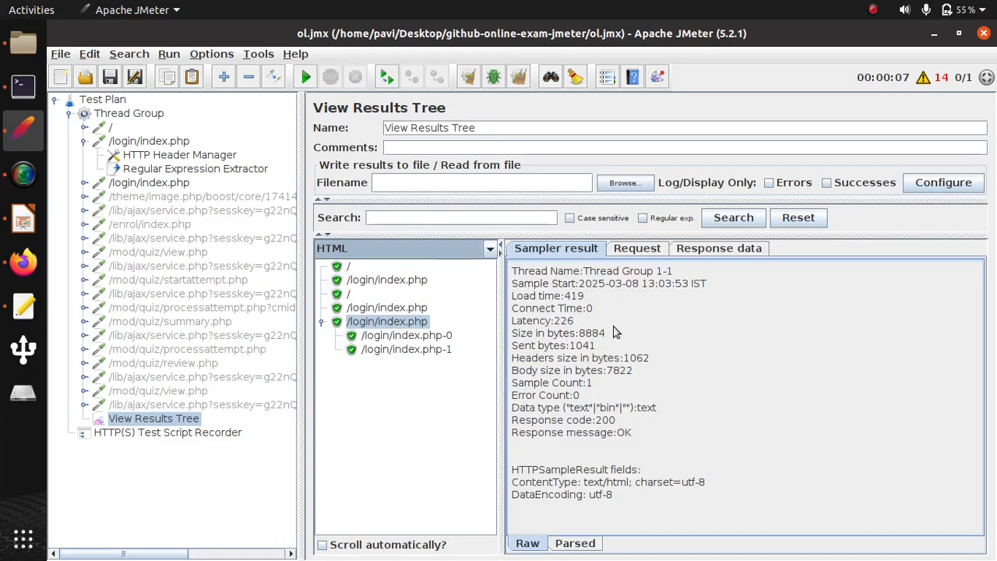
click(686, 251)
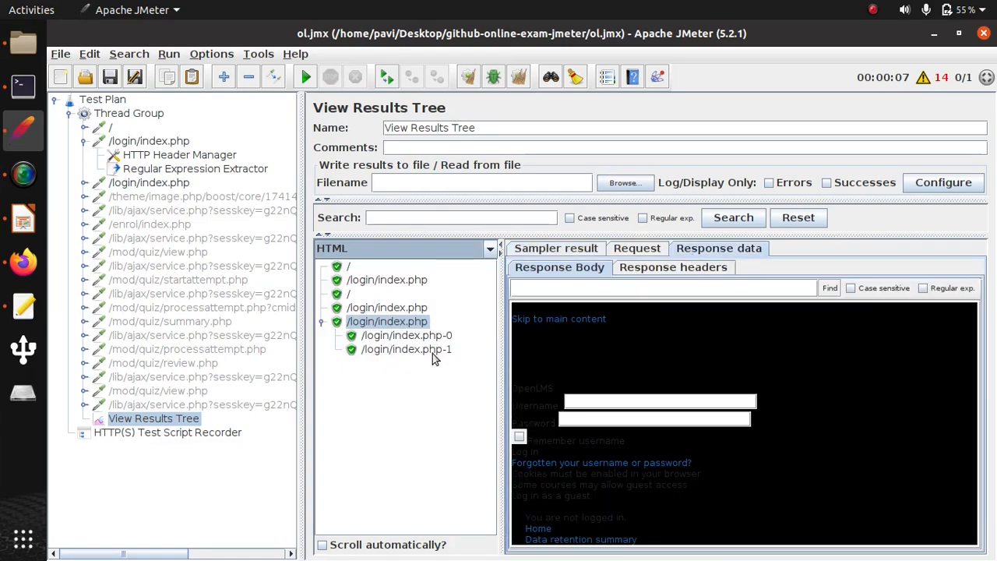
click(403, 336)
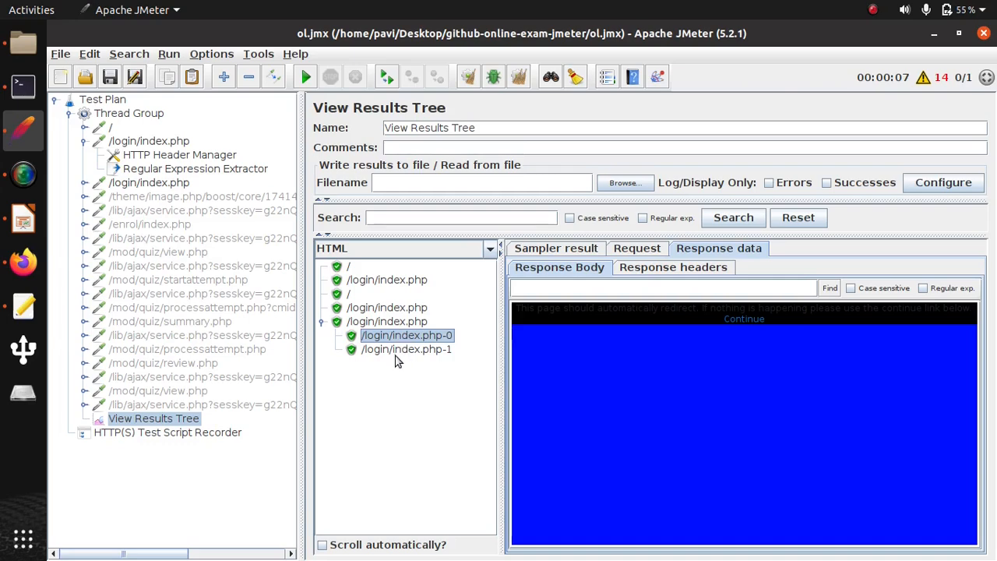
click(418, 350)
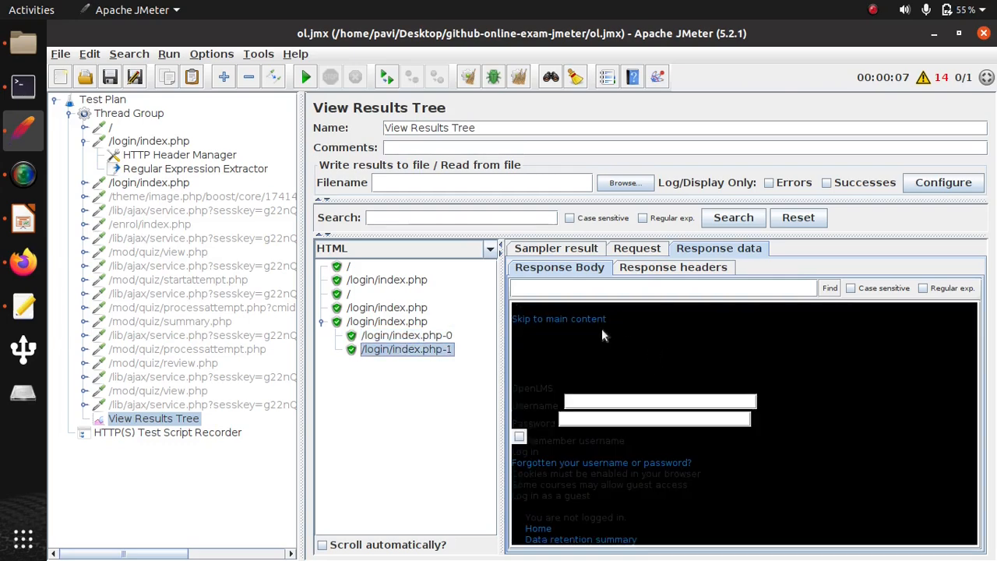
- Add an HTTP Cookie Manager to the Thread Group and place it above the first request
click(117, 113)
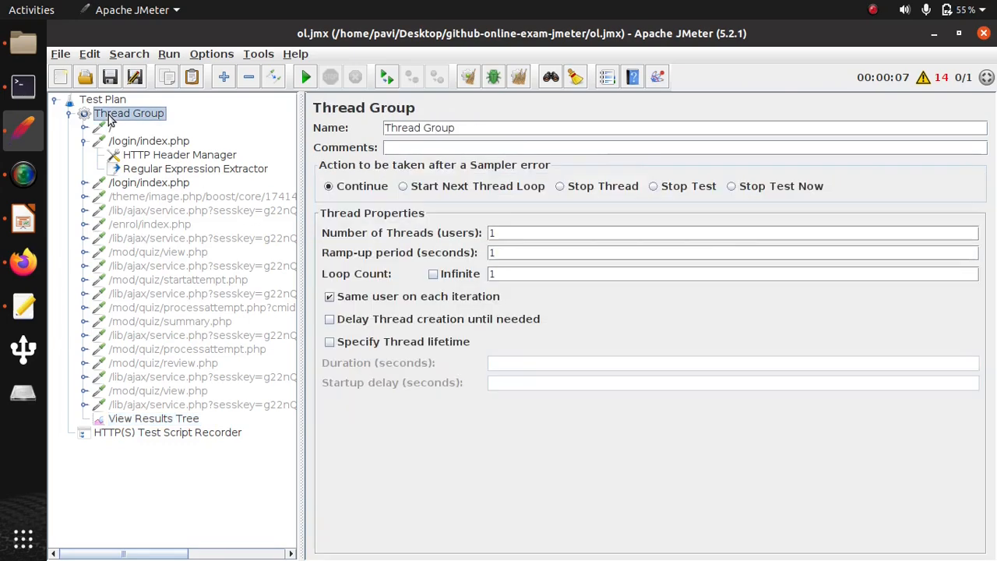
right_click(113, 116)
mouse_move(129, 125)
mouse_move(389, 263)
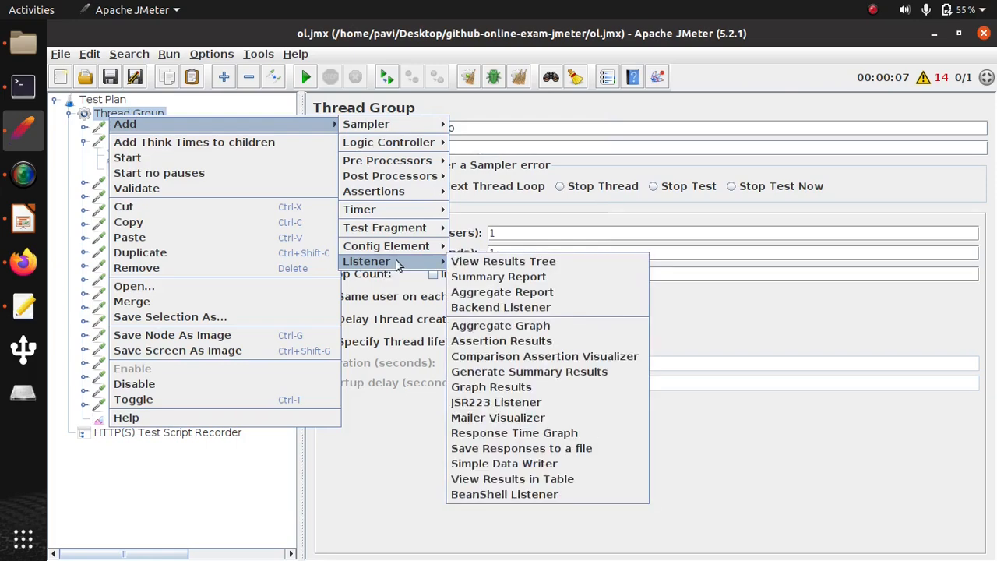
mouse_move(398, 246)
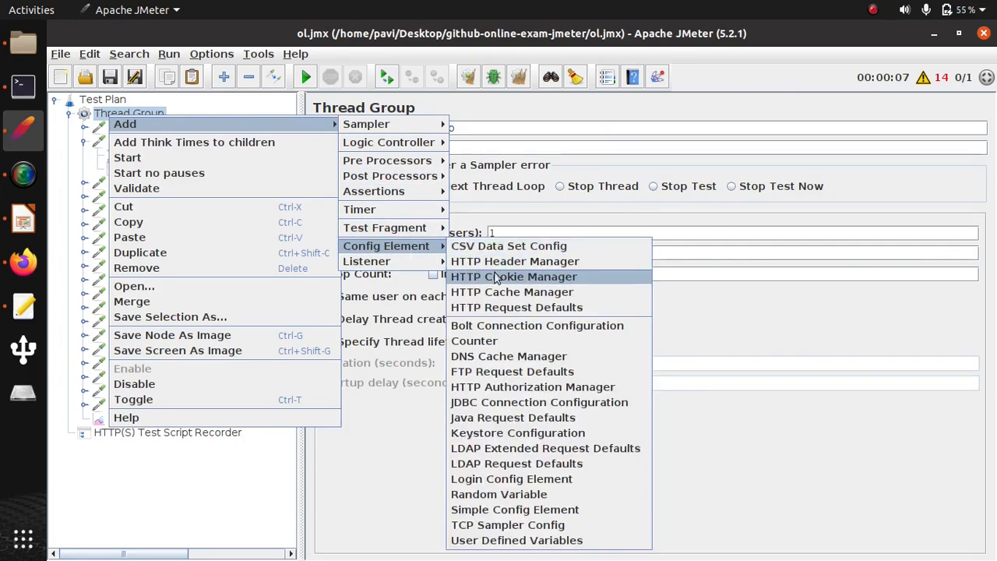
click(499, 276)
drag(185, 436, 195, 128)
- Clear all previous results, run the test again and display the View Results Tree
click(169, 54)
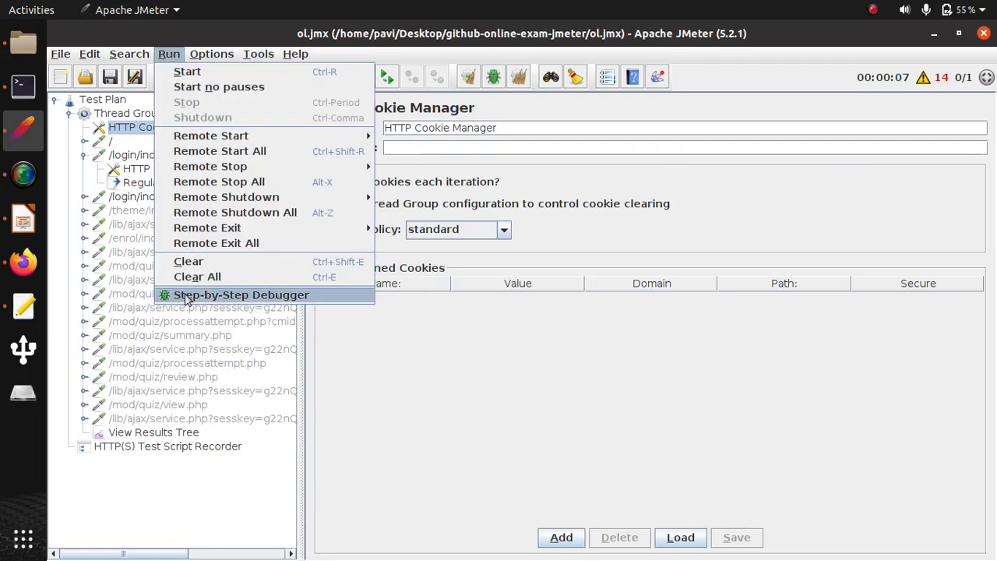
click(191, 277)
click(169, 54)
click(178, 70)
click(173, 433)
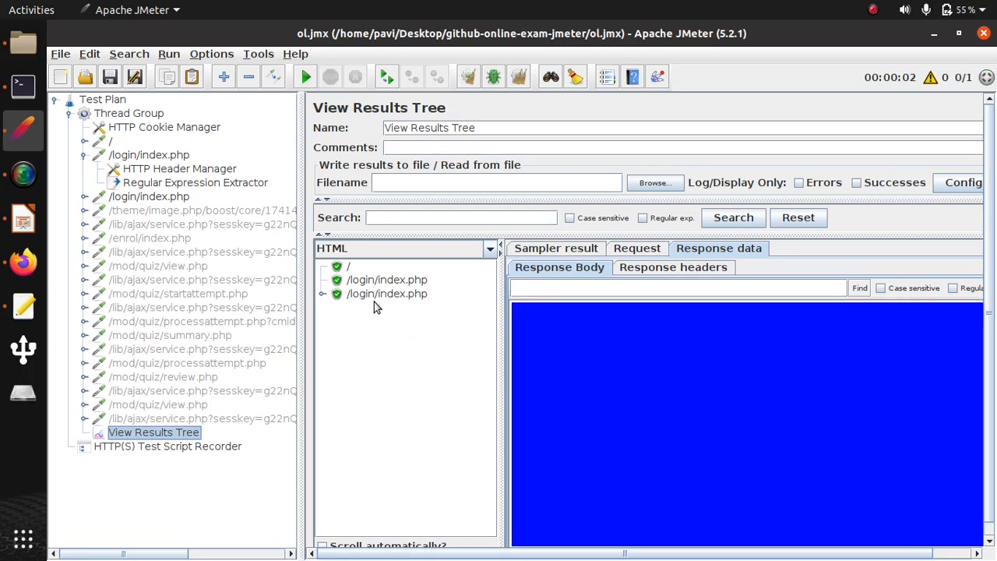
- Expand the last /login/index.php result and examine the response body of its /login/index.php-2 sub-result
click(322, 294)
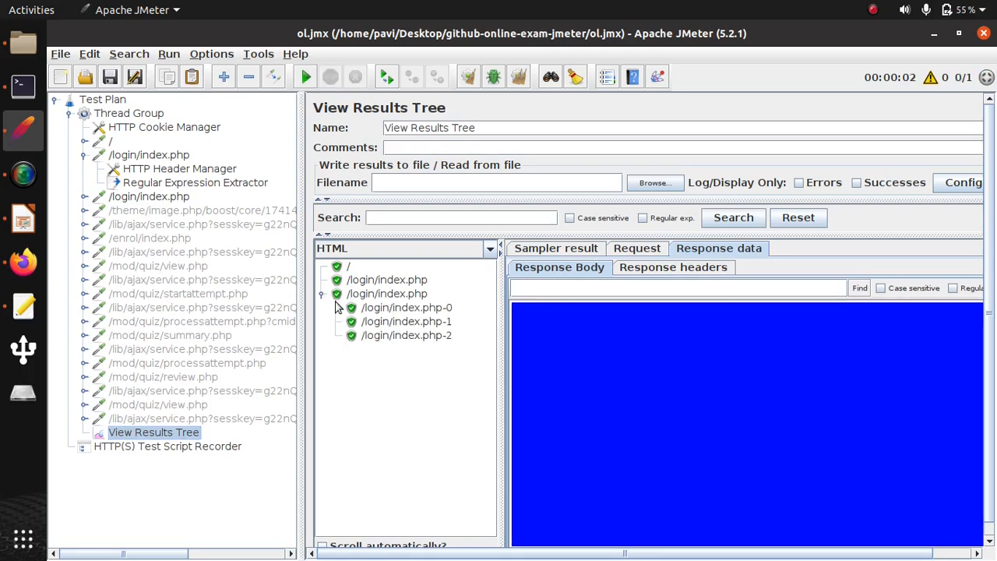
click(384, 337)
scroll(584, 375, down, 6)
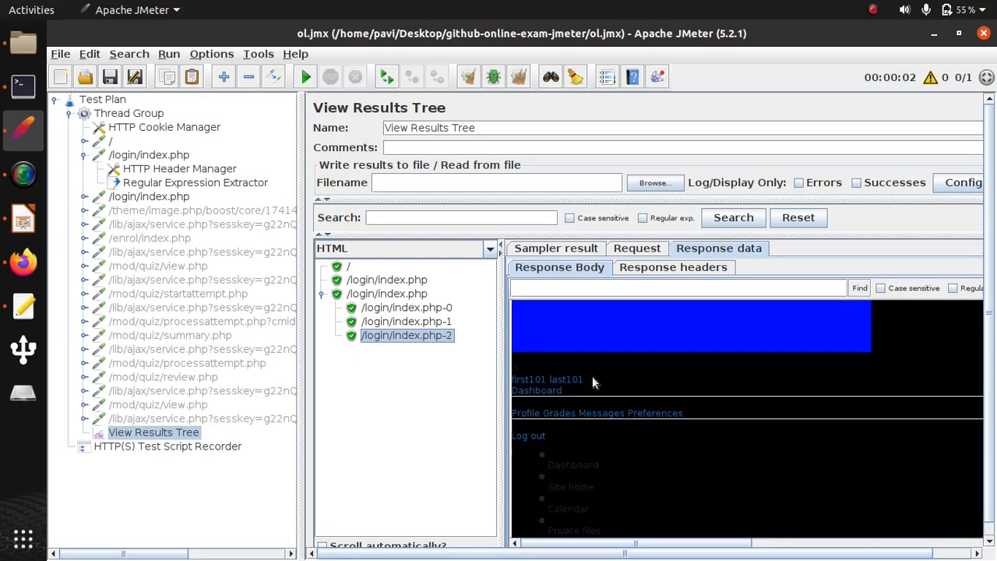
scroll(572, 383, up, 3)
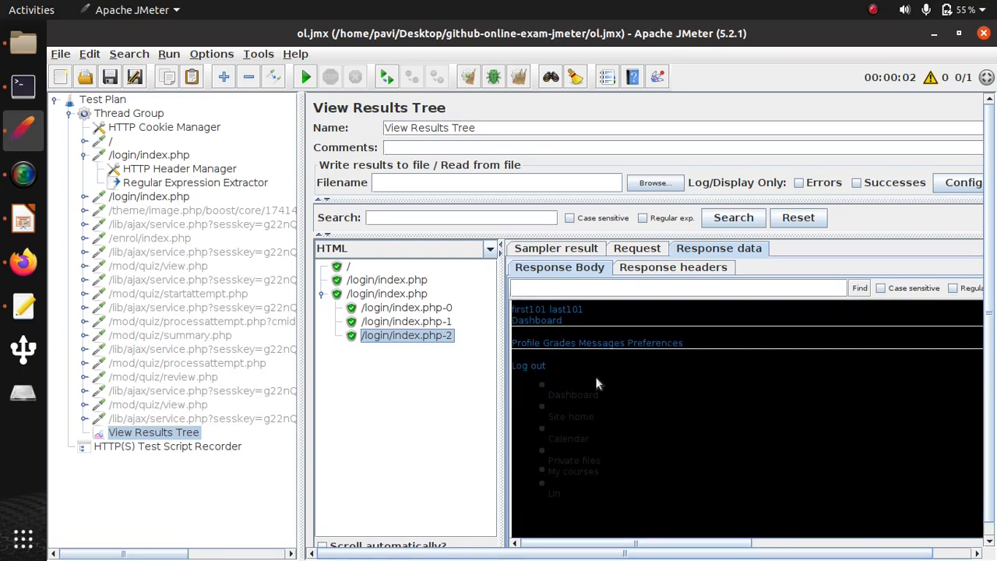
- Remove the disabled /theme/image.php request and the /lib/ajax/service.php requests, keeping the one directly before /mod/quiz/startattempt.php
click(148, 211)
ctrl+click(149, 225)
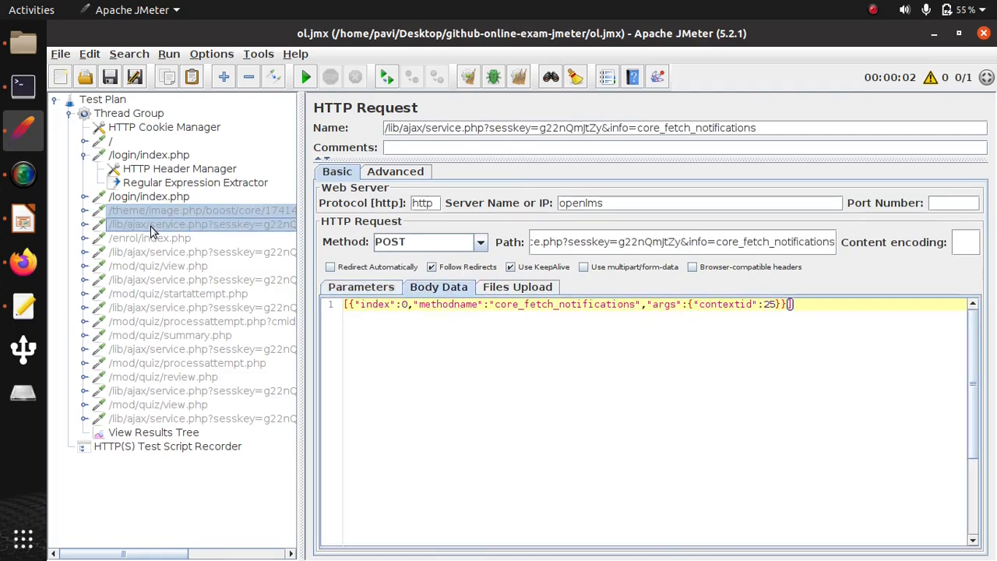
ctrl+click(162, 253)
ctrl+click(137, 309)
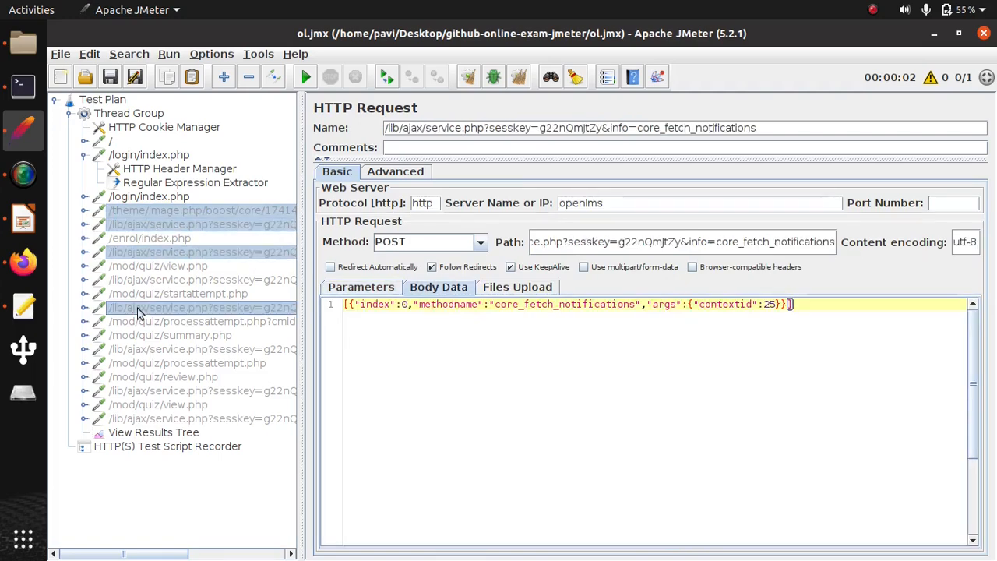
ctrl+click(154, 352)
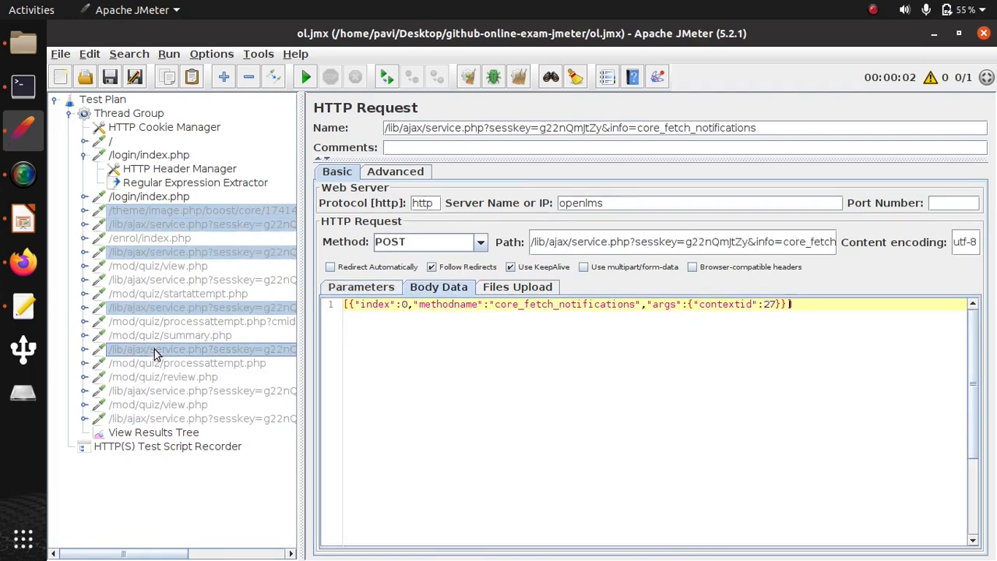
ctrl+click(155, 391)
ctrl+click(156, 420)
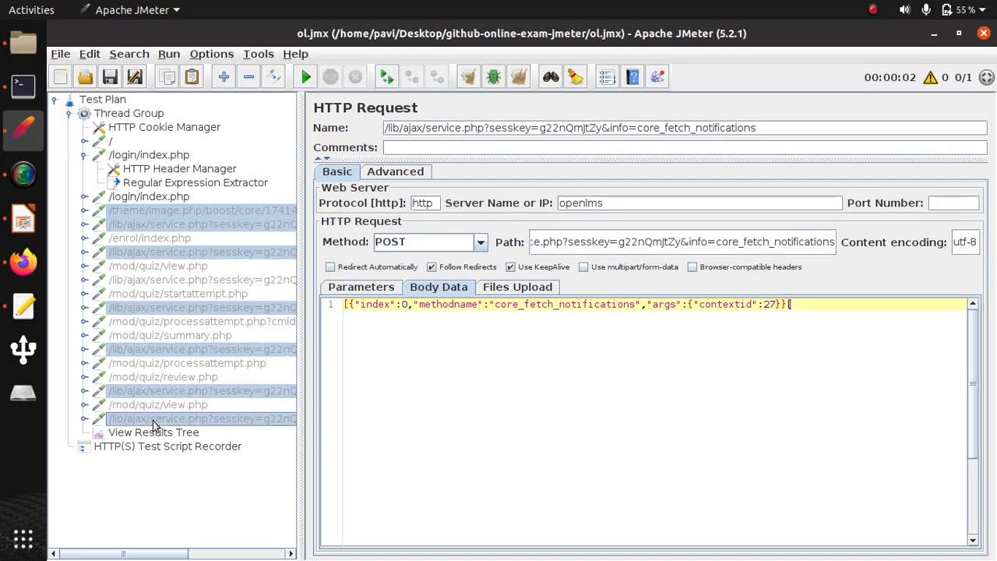
right_click(151, 309)
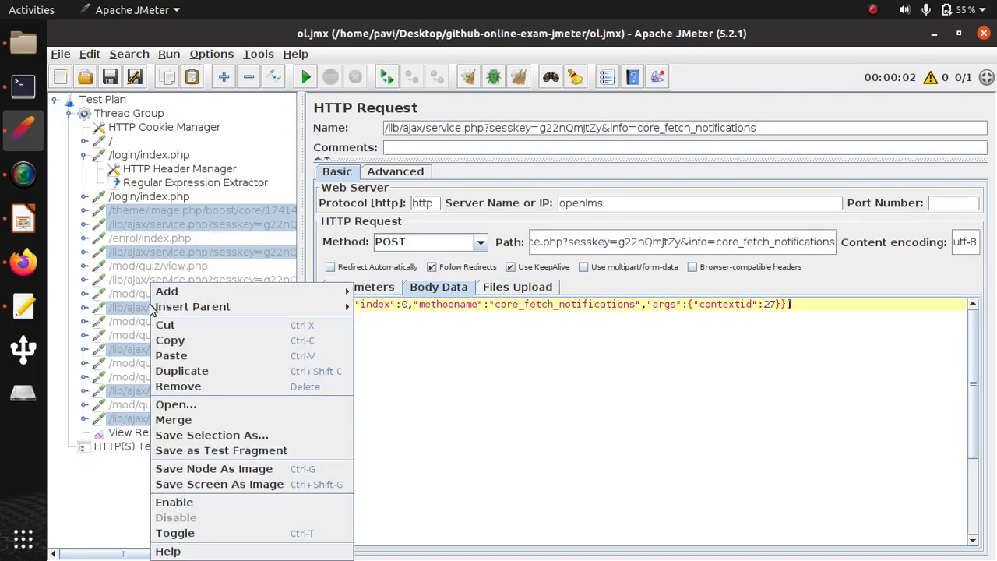
click(178, 386)
key(Return)
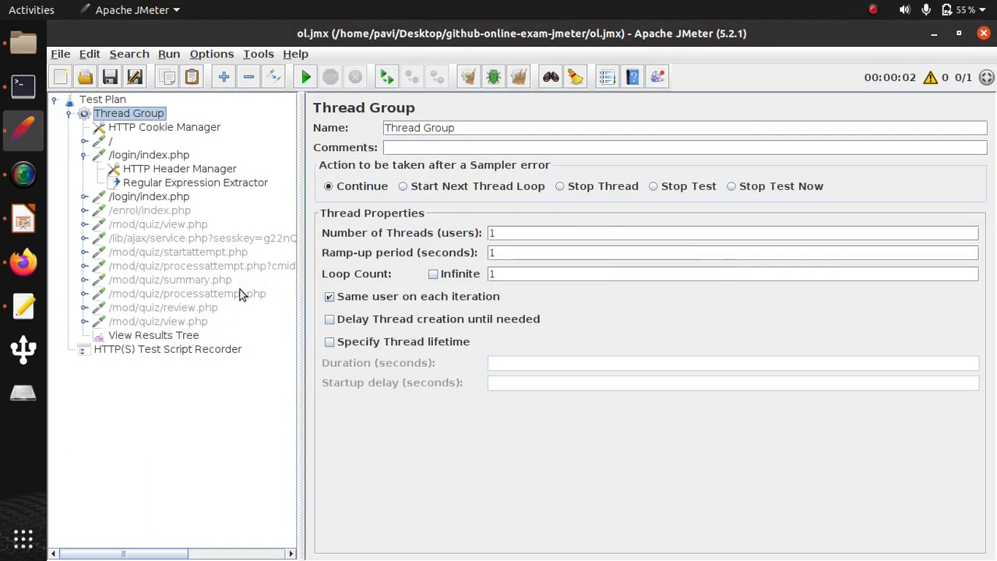
- Enable the /enrol/index.php request and expand the second /login/index.php request in the test plan
click(152, 212)
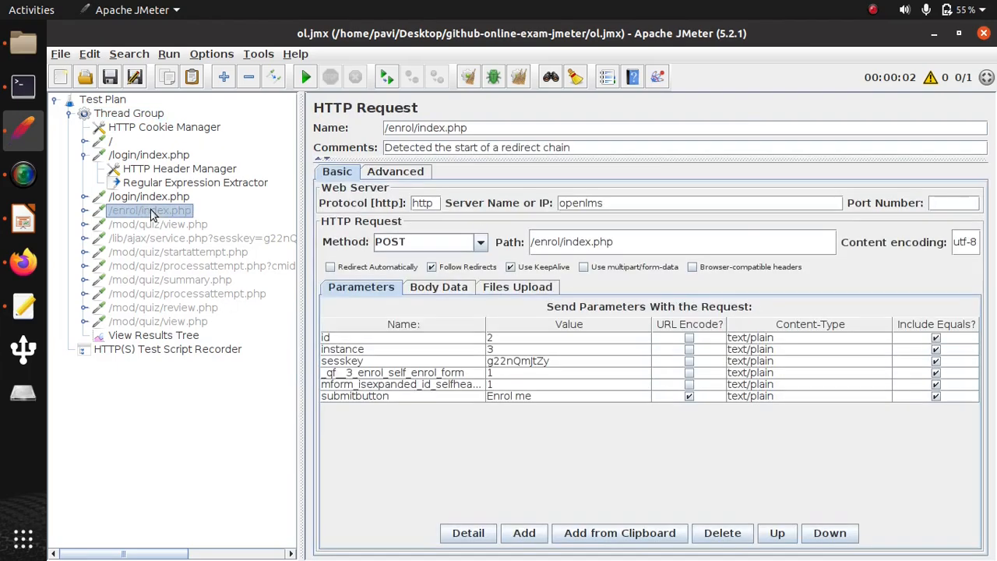
right_click(152, 212)
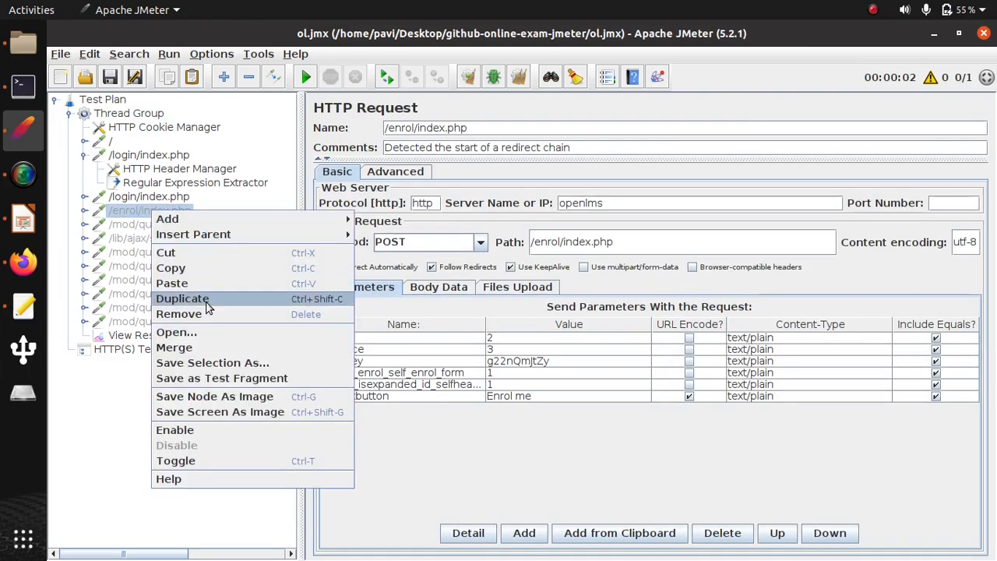
click(181, 430)
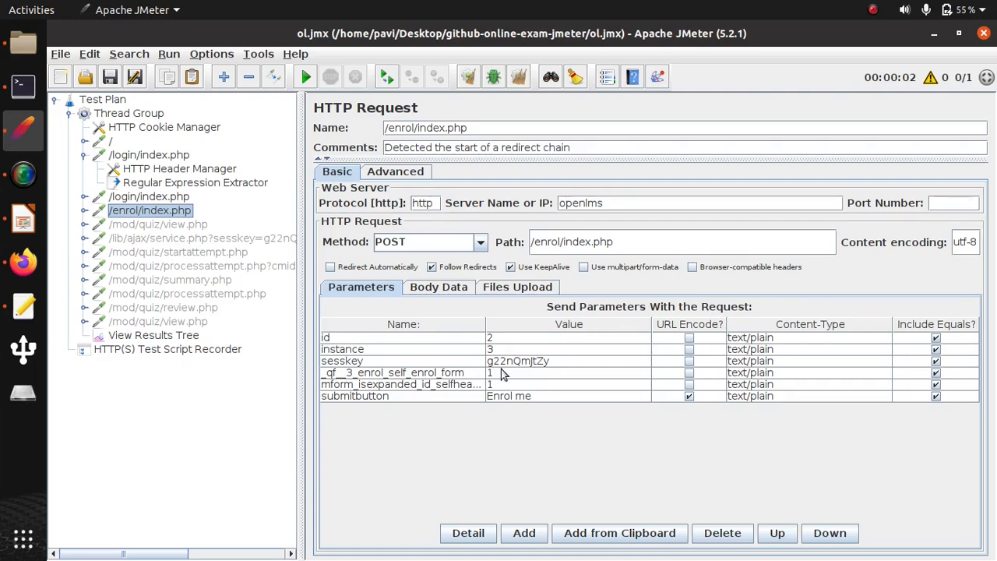
click(85, 197)
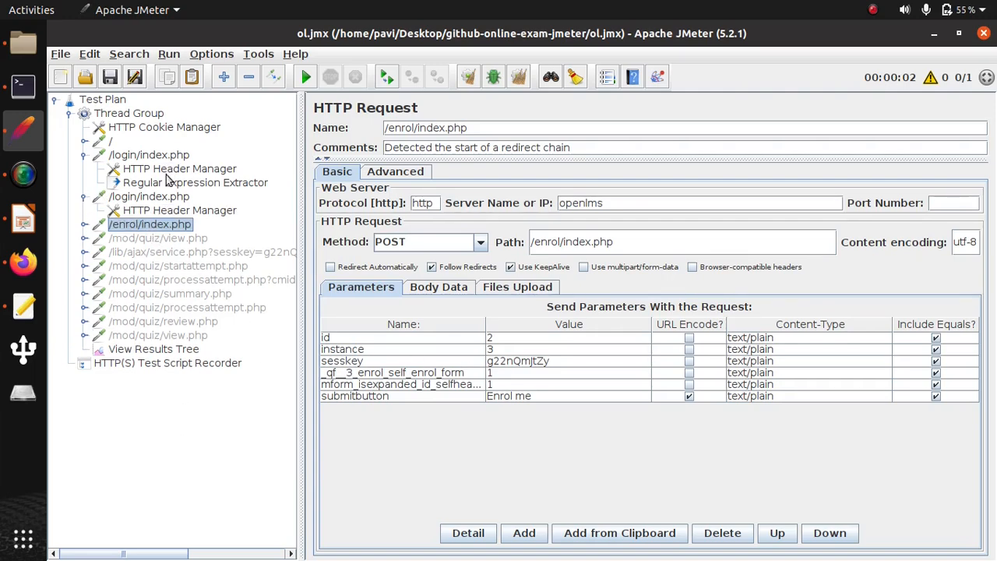
- Test the regular expression sess against the last /login/index.php result using the RegExp Tester view
click(170, 350)
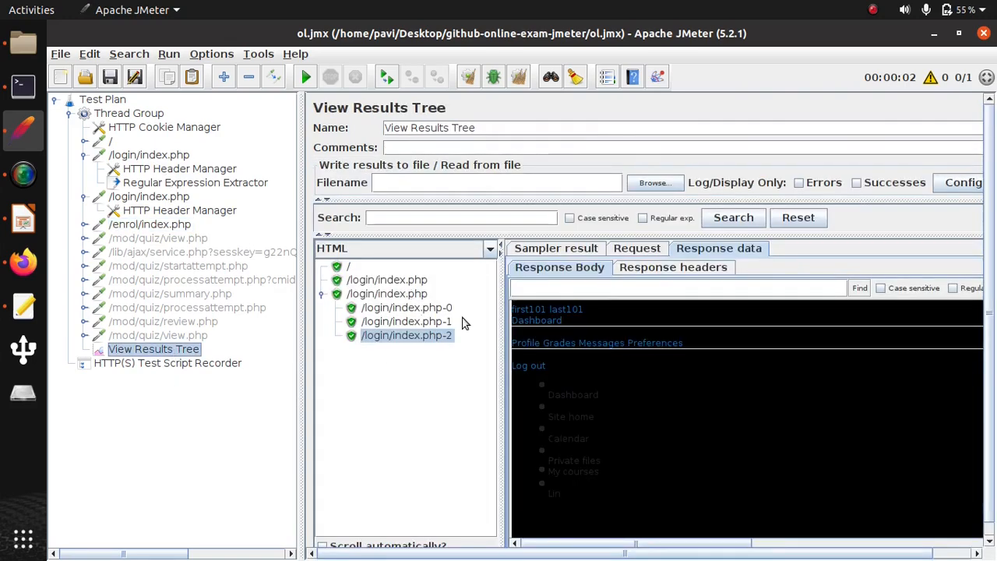
click(415, 294)
click(490, 249)
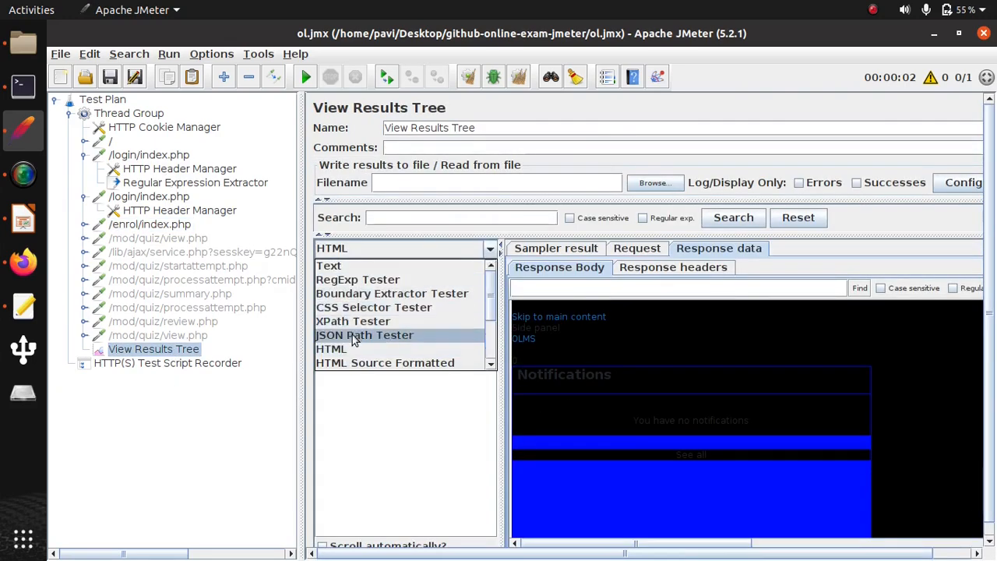
click(374, 278)
click(683, 427)
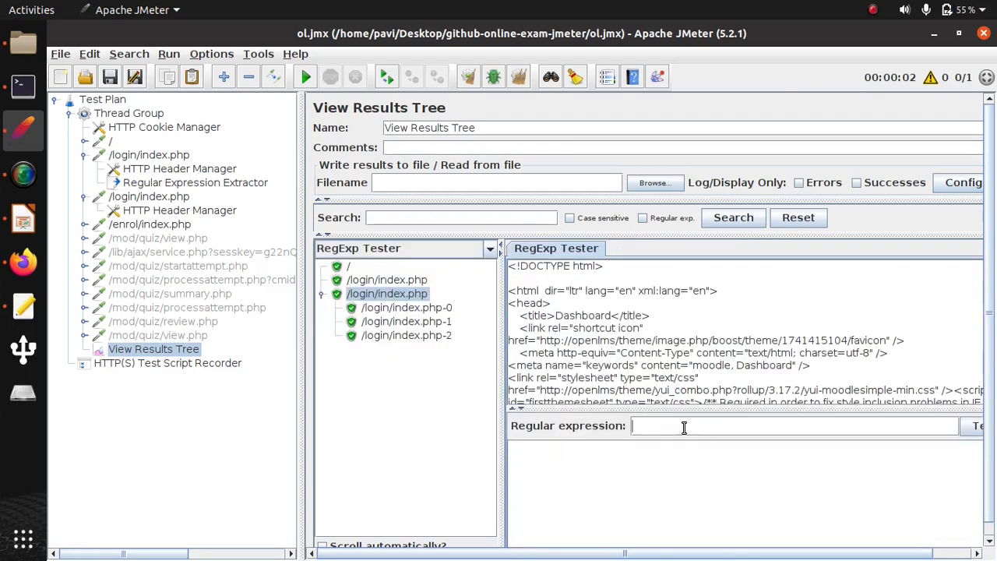
text(sess)
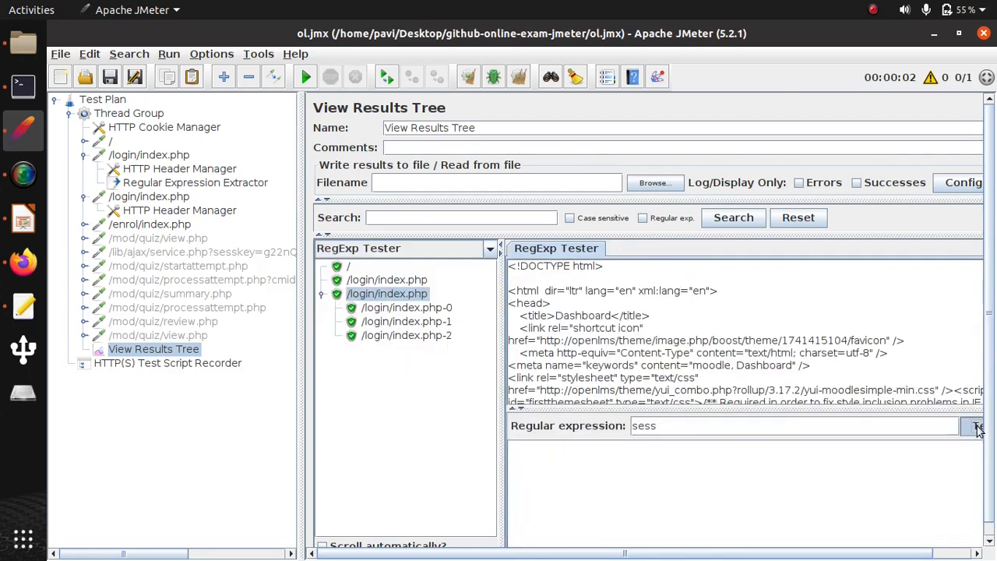
click(976, 427)
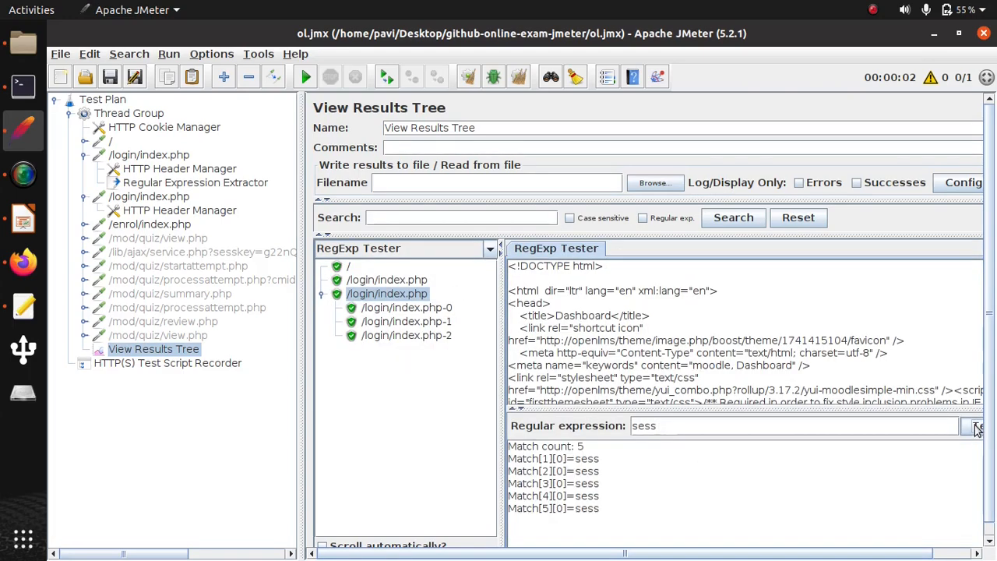
- Find sess in the result's text response body and copy the text from sesskey through "sessiontimeout"
click(490, 249)
click(370, 267)
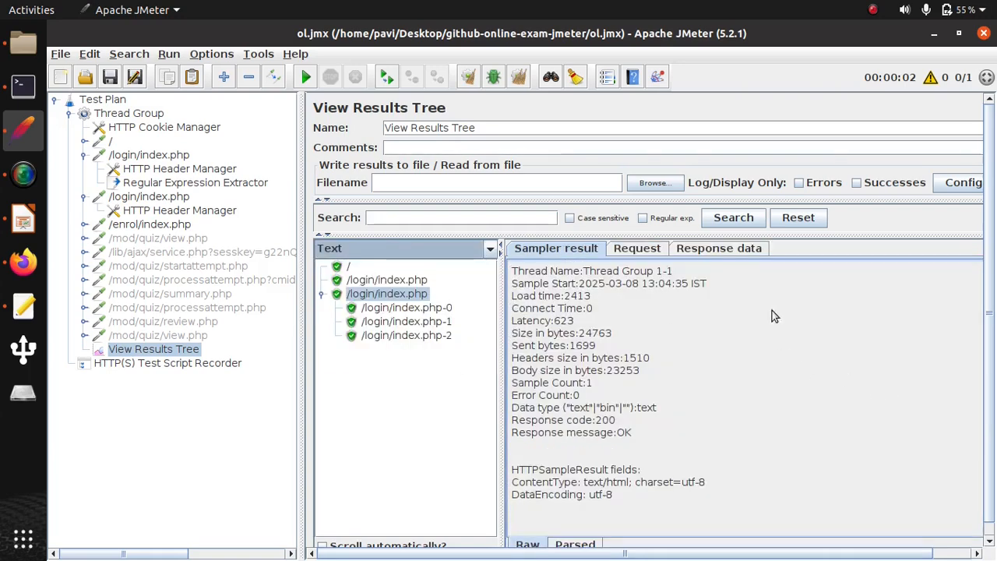
click(744, 248)
click(612, 286)
text(sess)
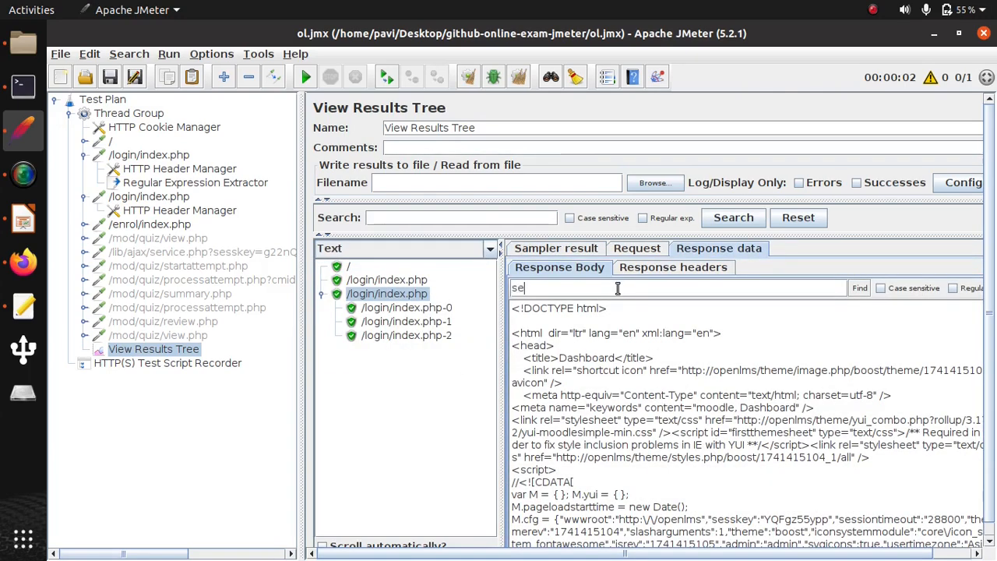
click(859, 287)
scroll(769, 469, down, 2)
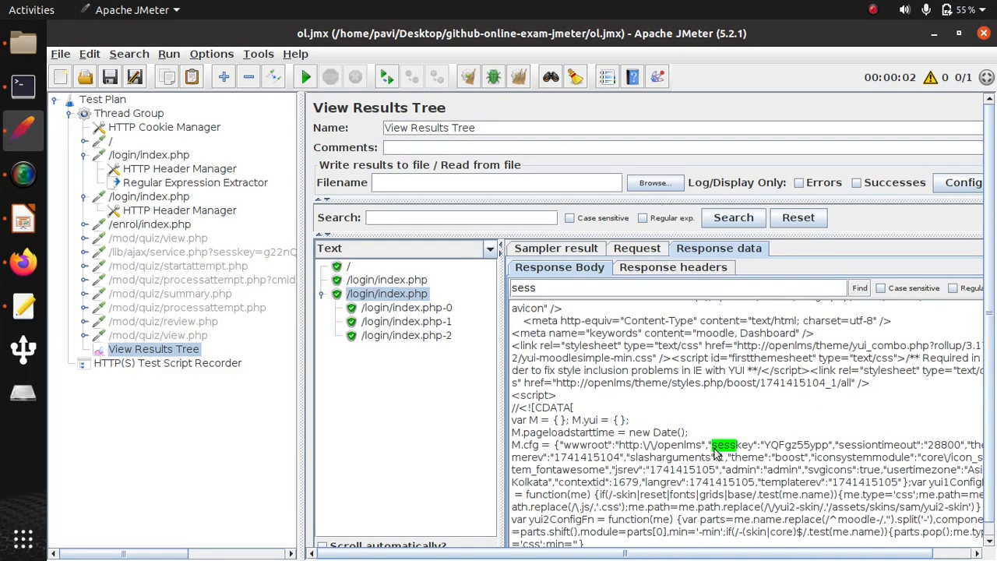
drag(713, 450, 921, 451)
key(ctrl+c)
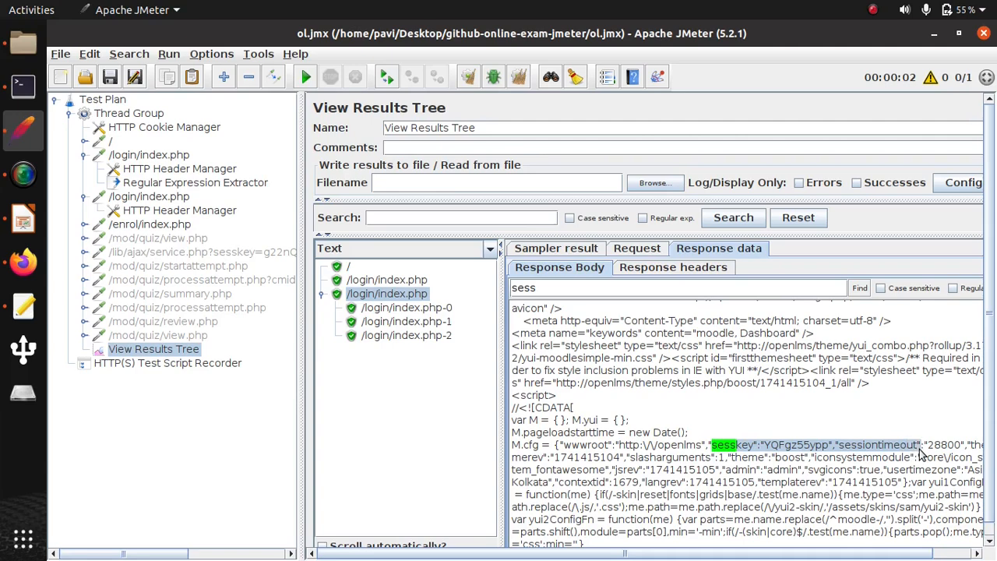
- Paste the copied text containing the session key as the regular expression in the RegExp Tester and test it
click(489, 247)
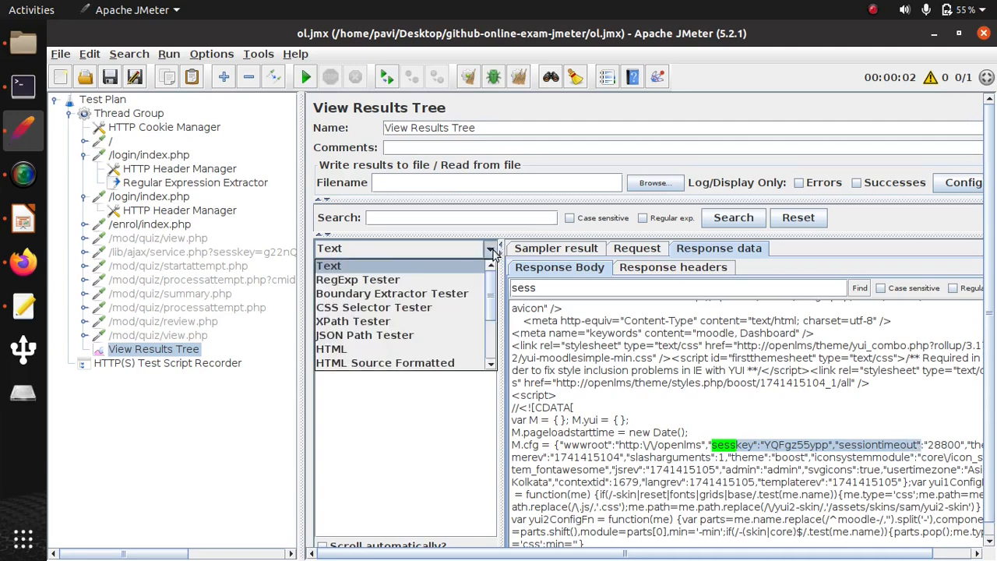
click(358, 278)
click(684, 420)
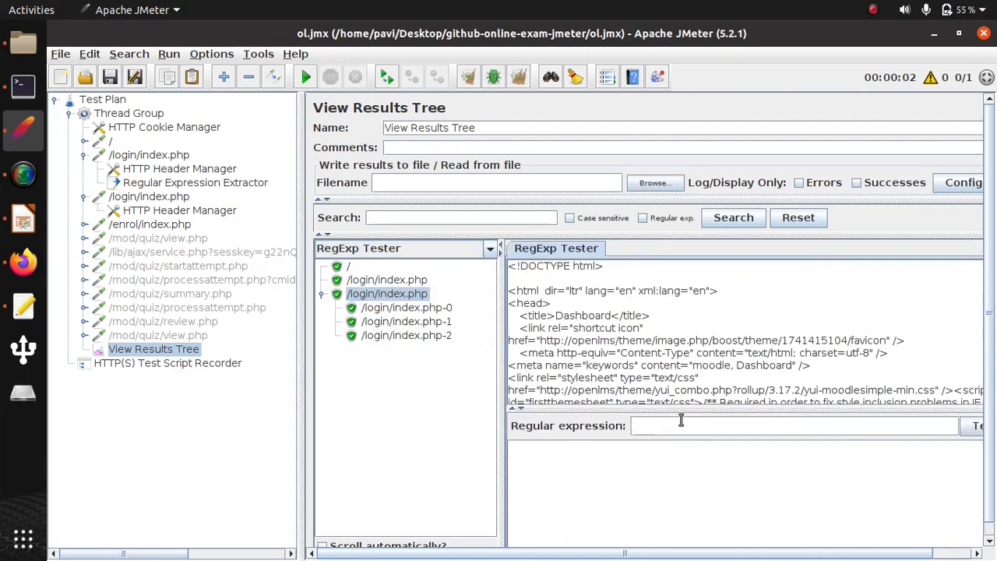
key(ctrl+v)
click(975, 425)
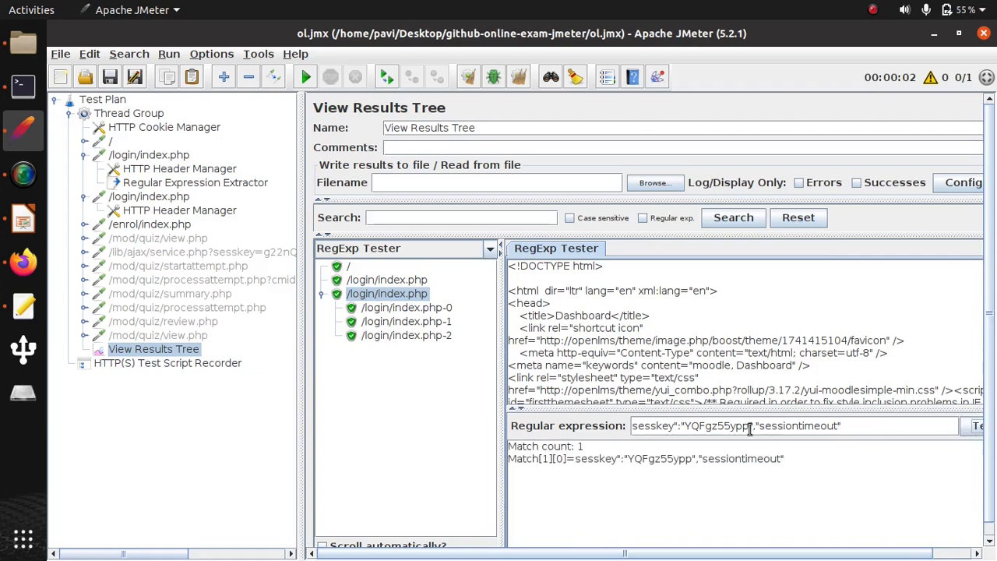
- Replace the session key value in the expression with (.+), test sesskey":"(.+)","sessiontimeout" and copy the whole expression
double_click(715, 428)
text(())
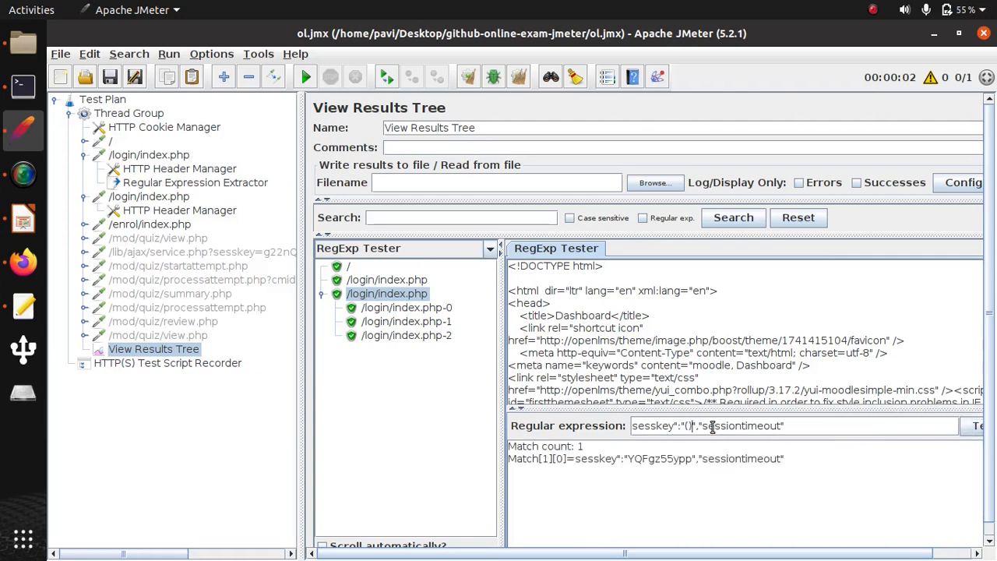
text(.)
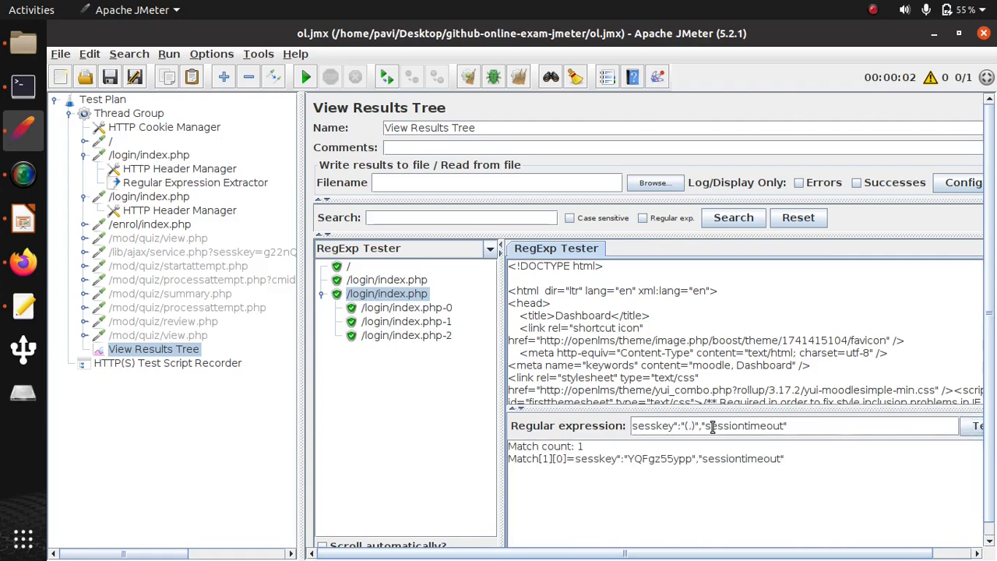
text(+)
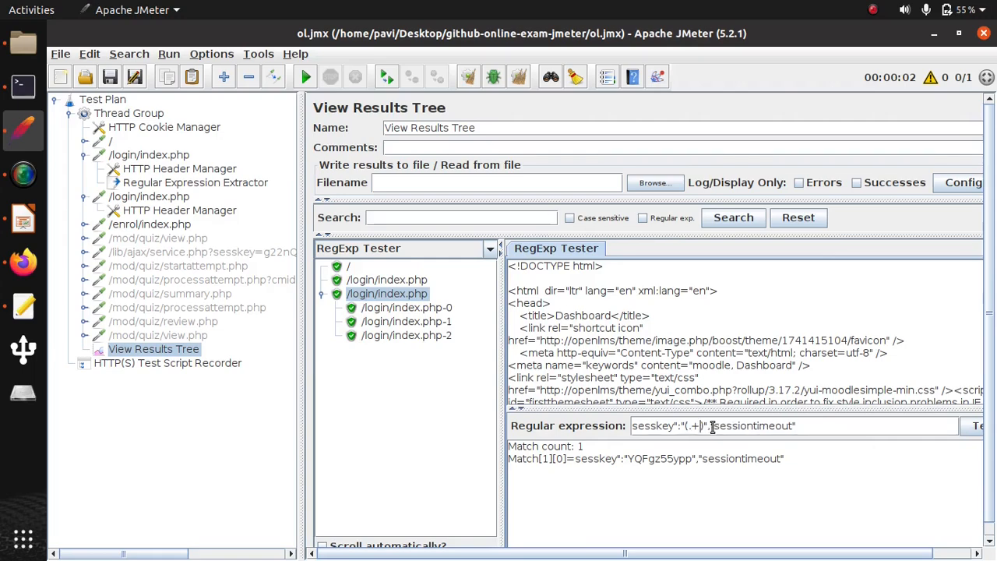
click(976, 426)
drag(796, 426, 632, 425)
key(ctrl+c)
- Add a Regular Expression Extractor to the second /login/index.php request with variable token2 and expression sesskey":"(.+)","sessiontimeout"
right_click(129, 200)
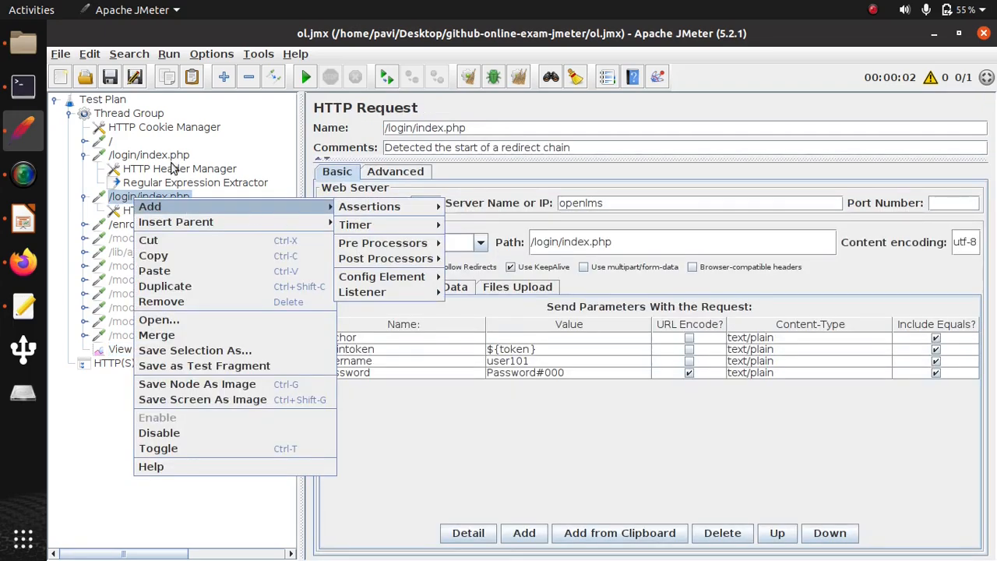
mouse_move(366, 262)
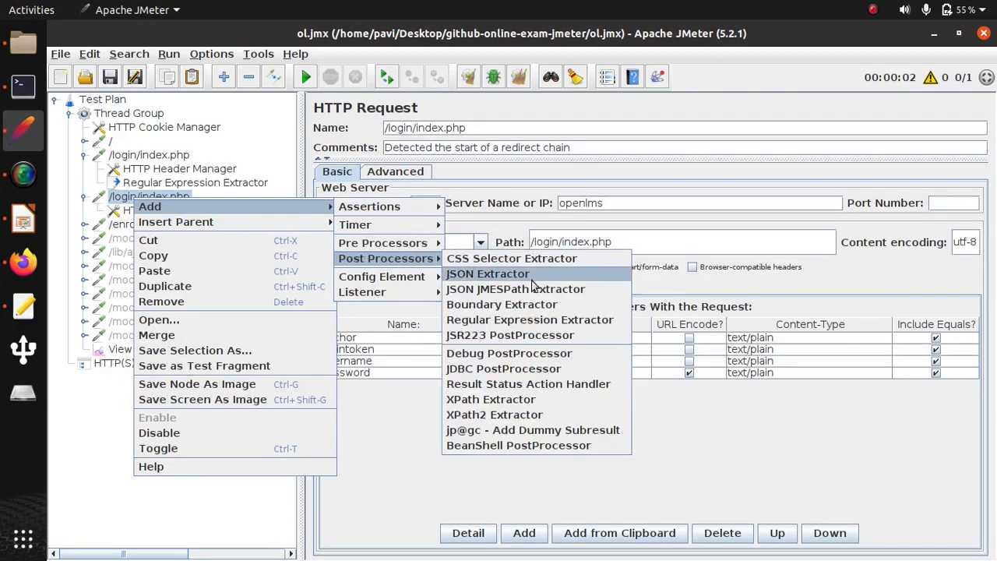
click(537, 318)
click(732, 241)
text(token2)
click(689, 256)
key(ctrl+v)
- Set the new extractor's template to $1 and its match number to 1
click(714, 282)
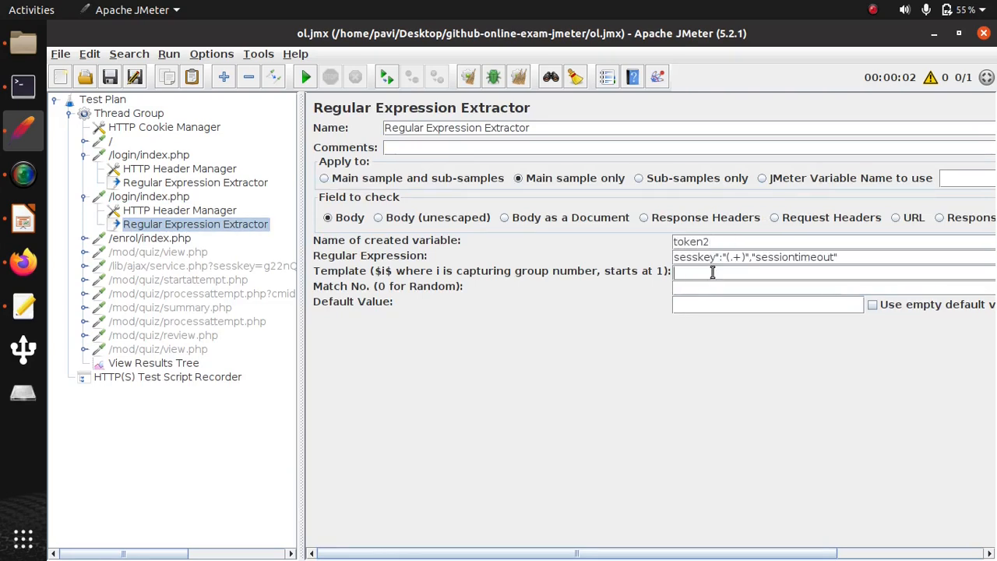
click(710, 271)
text($1$)
click(694, 287)
text(1)
- Set the sesskey parameter of the /enrol/index.php request to ${token2}
click(170, 240)
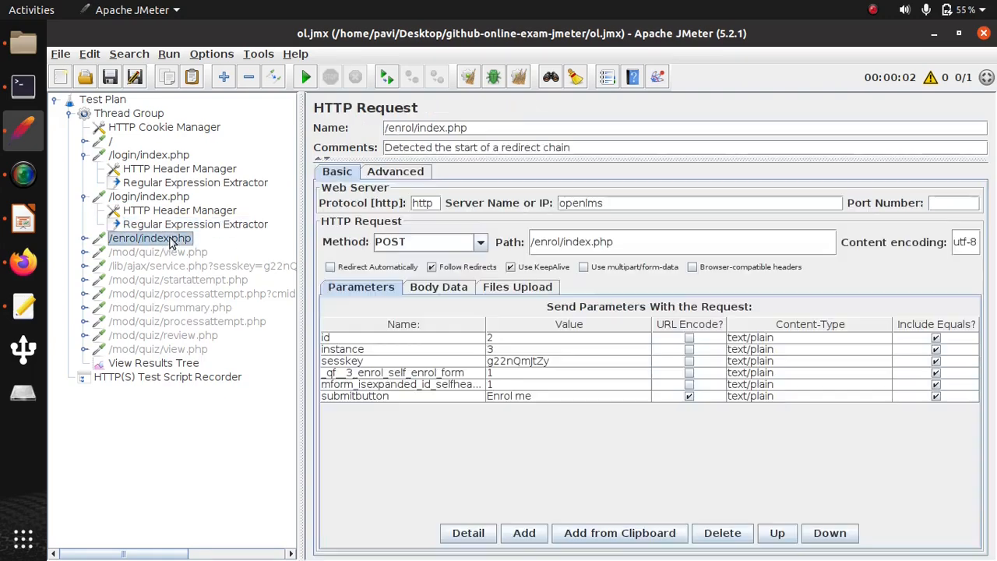
double_click(515, 363)
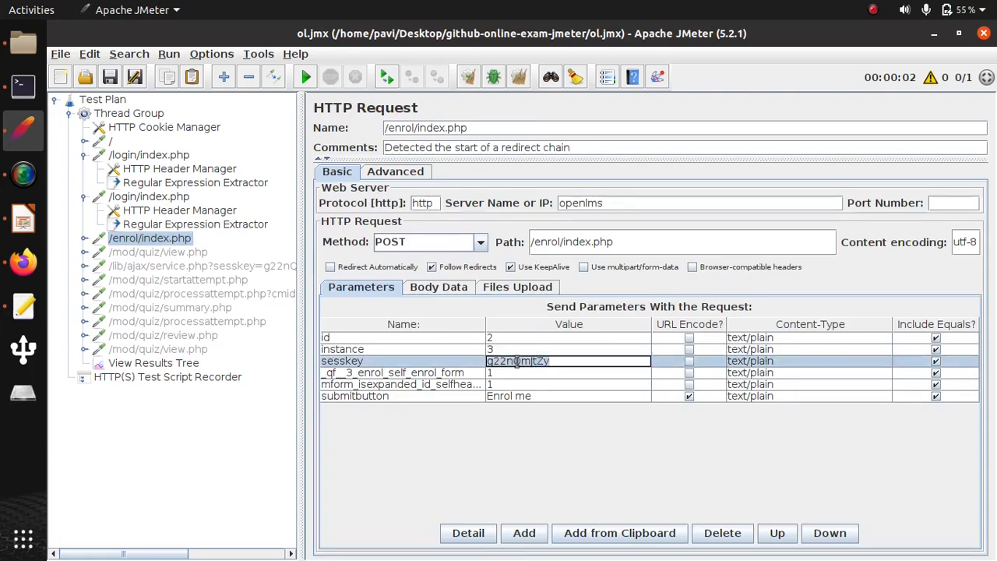
text(${t)
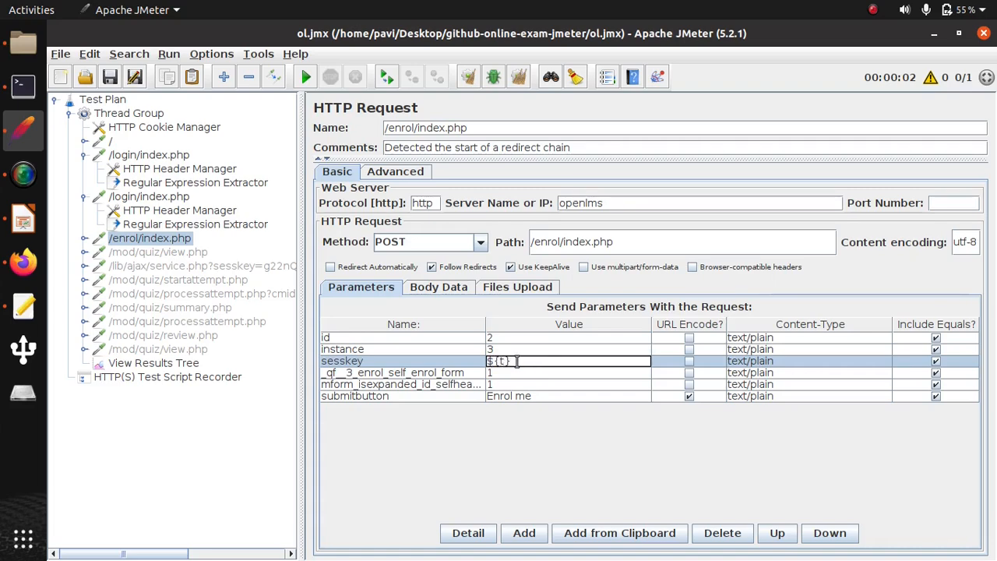
text(2)
- Remove the disabled /lib/ajax/service.php request from the thread group and confirm the removal
click(161, 257)
click(153, 266)
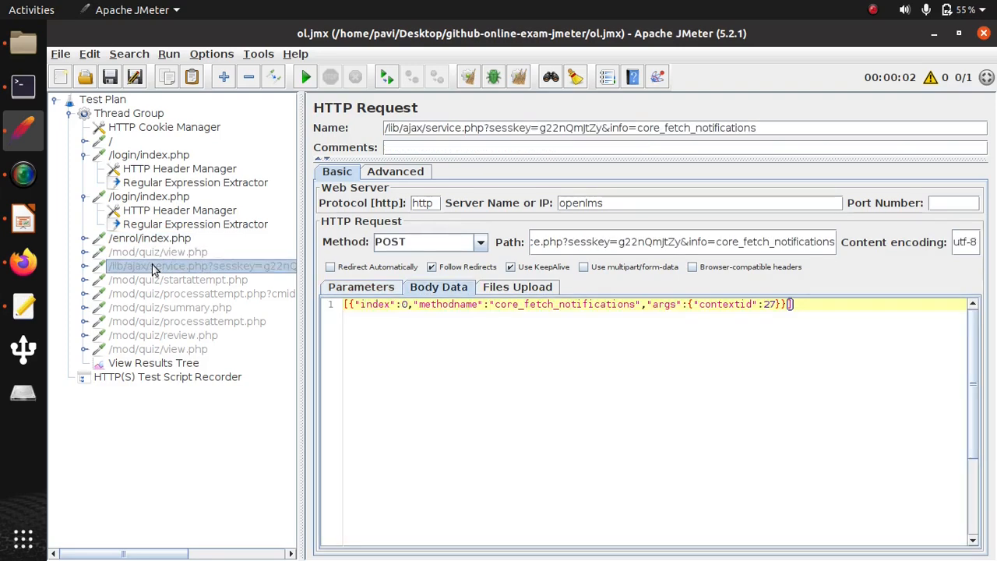
right_click(153, 266)
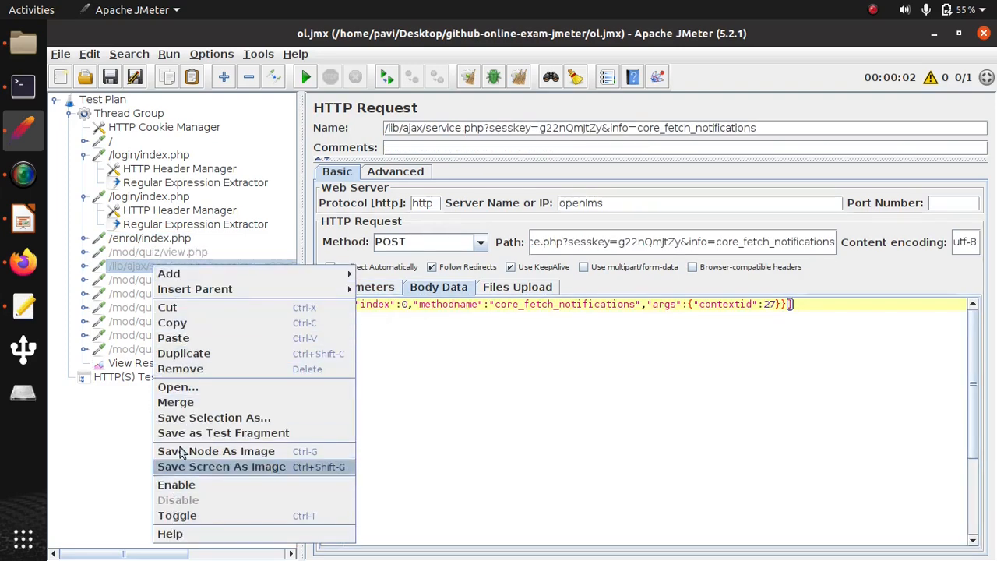
click(180, 368)
click(497, 318)
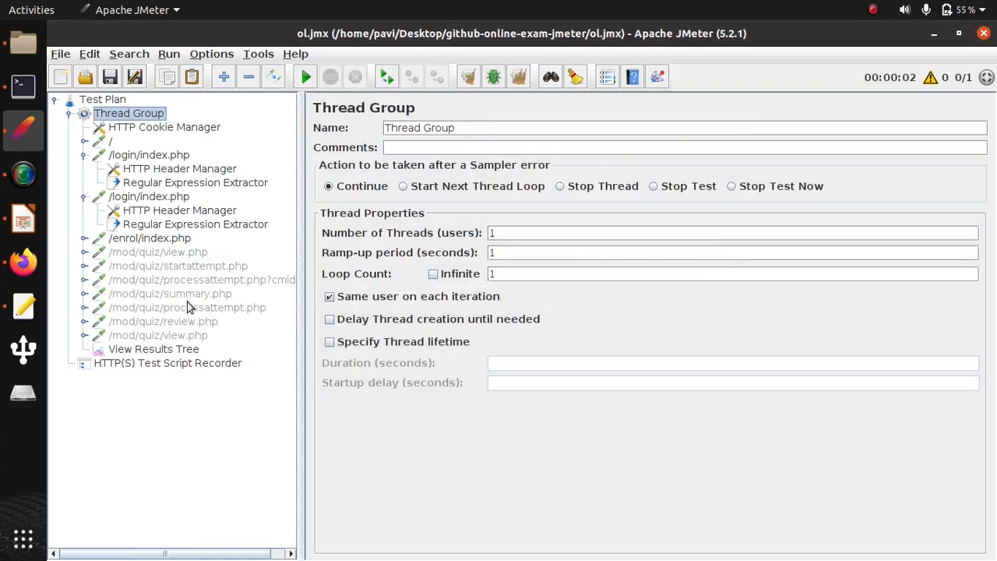
- Enable all the disabled /mod/quiz requests, from the first view.php through the last view.php
click(174, 255)
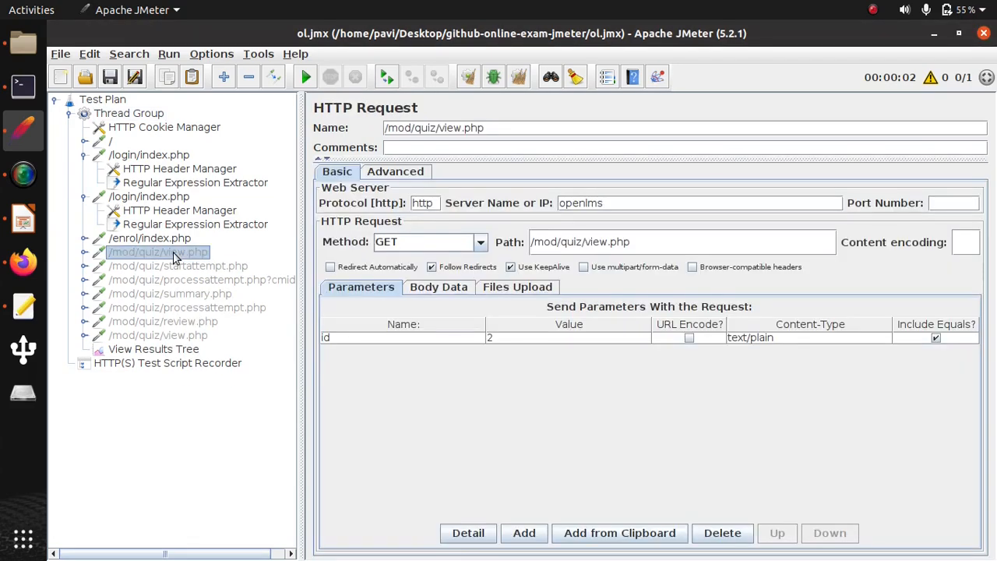
shift+click(160, 335)
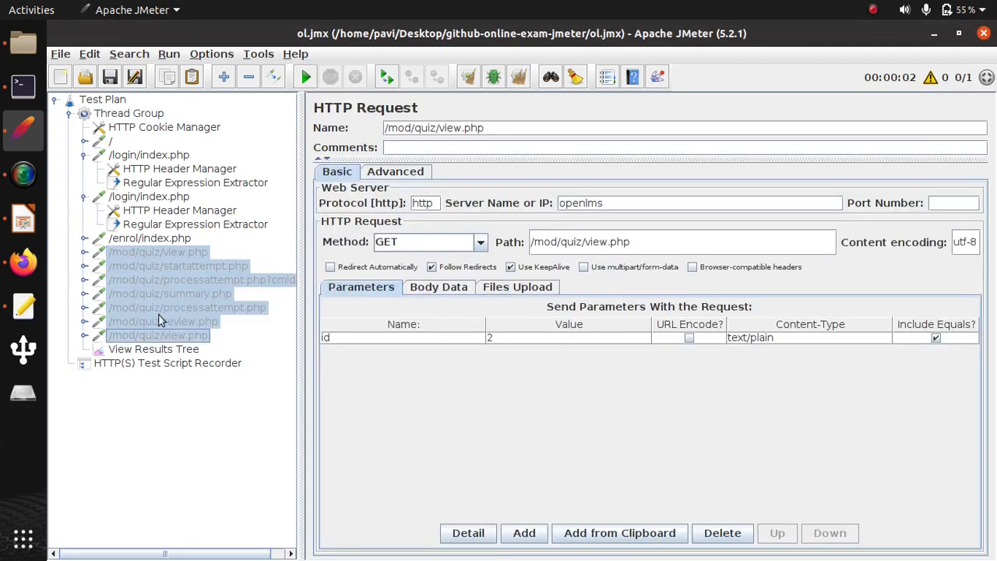
right_click(158, 289)
click(207, 504)
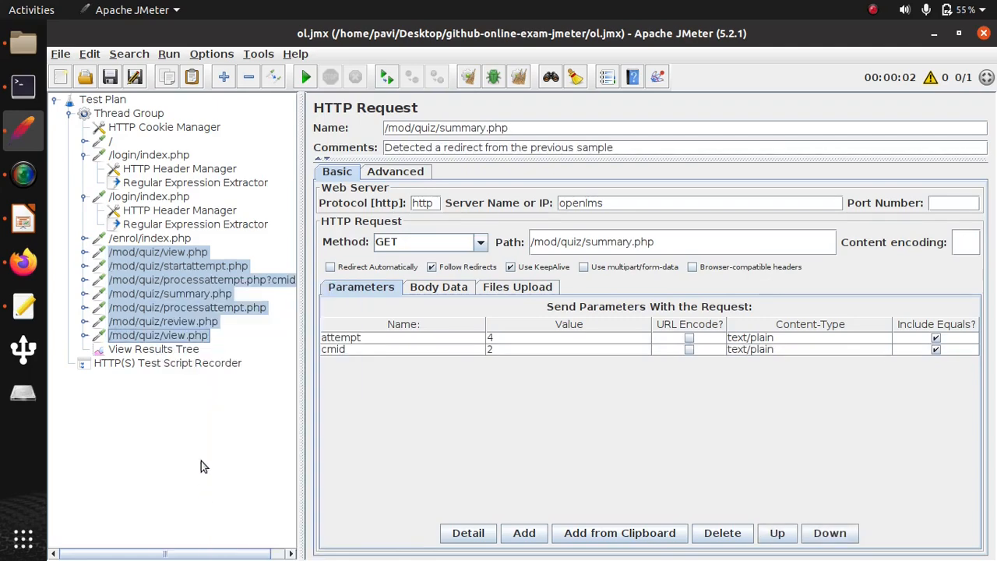
- Copy ${token2} from the /enrol/index.php request and use it as the sesskey value in /mod/quiz/startattempt.php
click(180, 267)
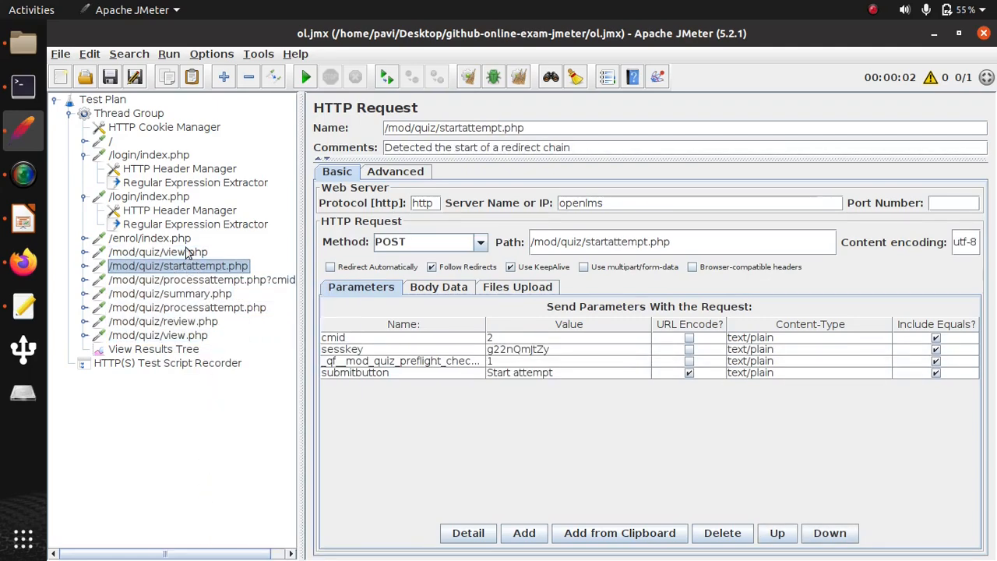
click(159, 241)
double_click(528, 360)
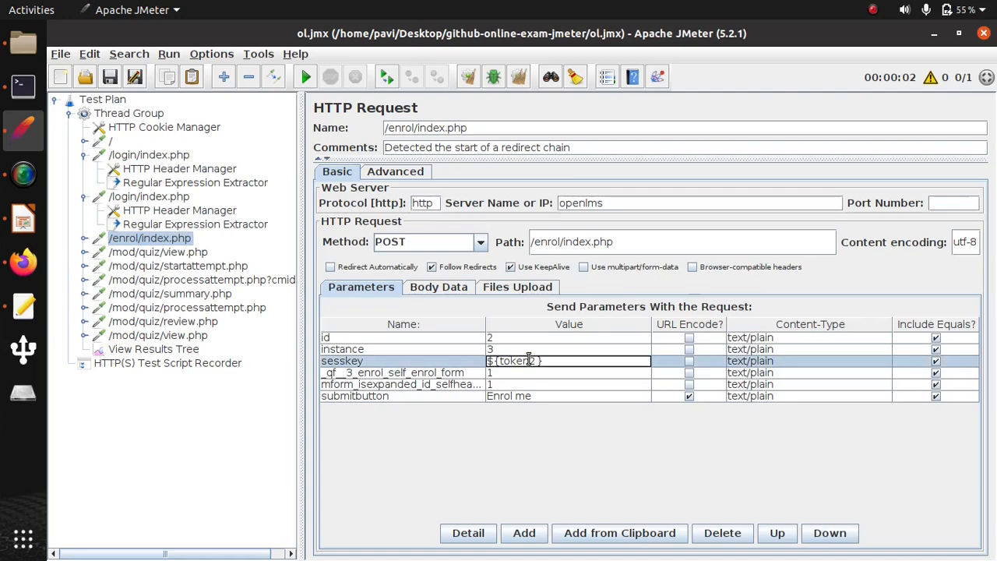
click(214, 266)
double_click(522, 349)
double_click(521, 349)
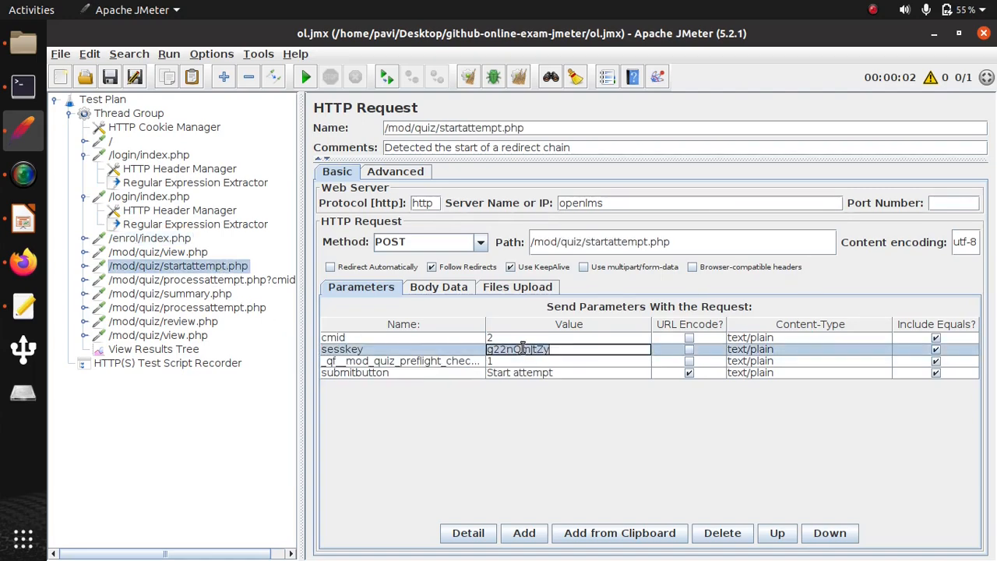
text(${token2})
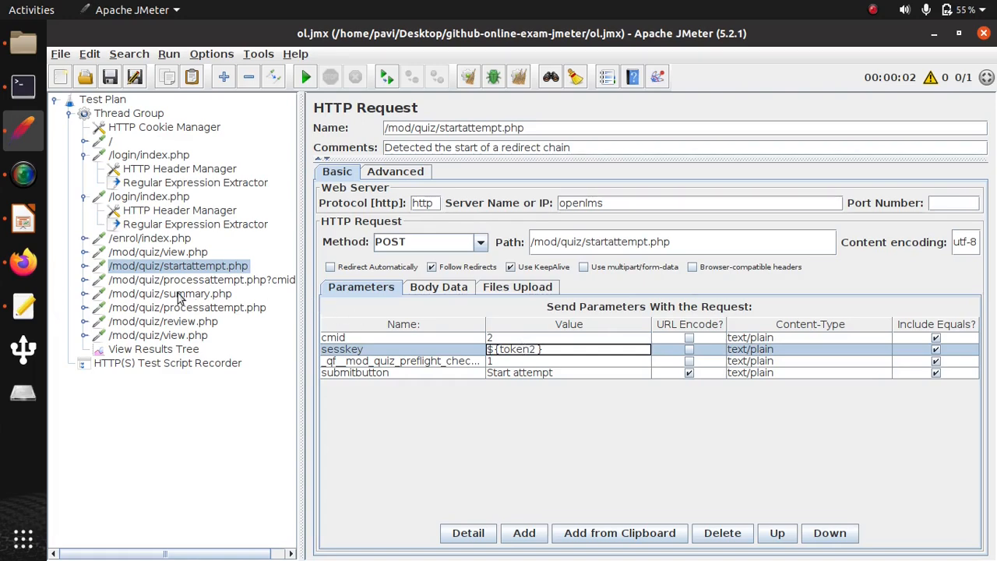
- Set the sesskey parameter of the /mod/quiz/processattempt.php?cmid=2 request to ${token2}
click(141, 281)
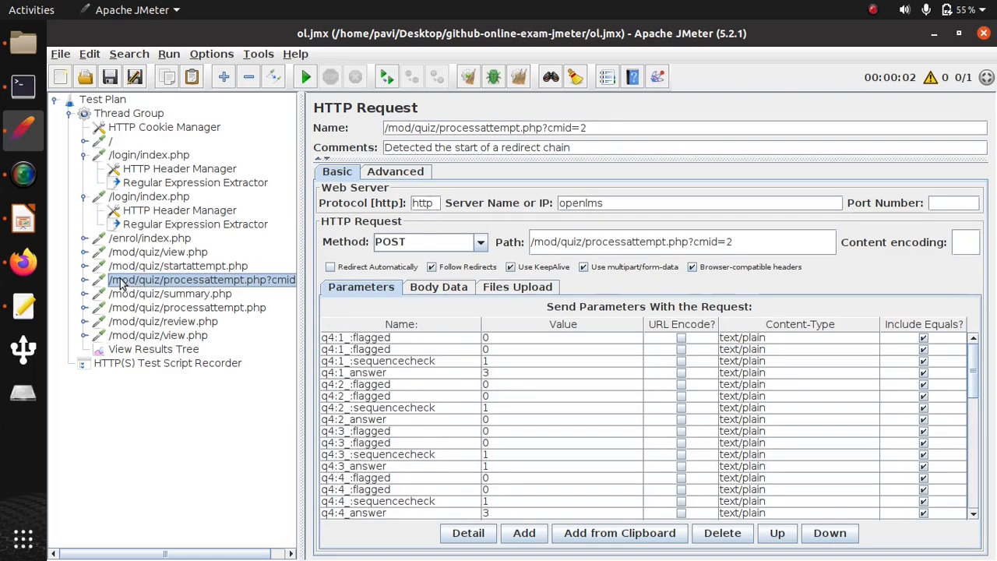
scroll(567, 385, down, 10)
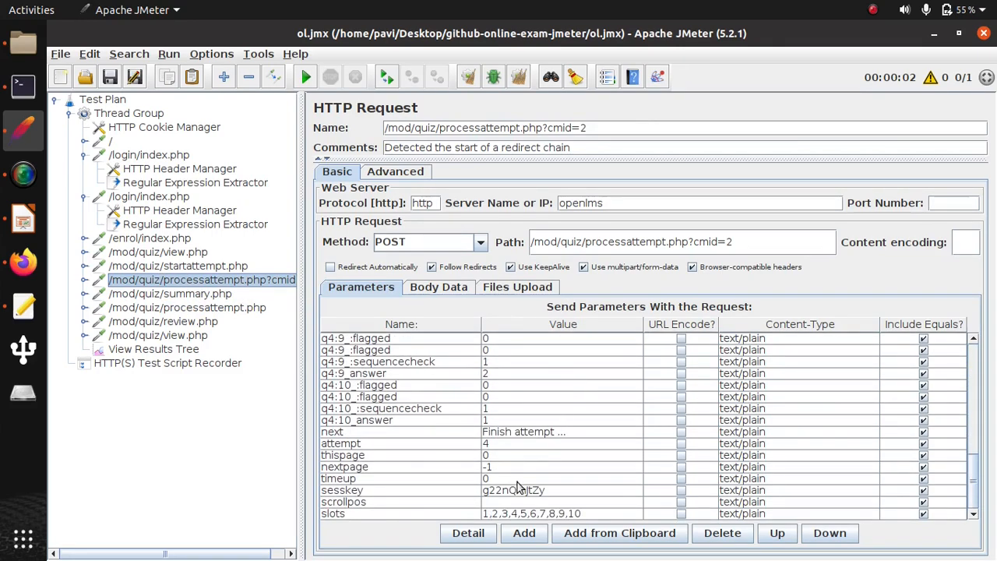
double_click(518, 489)
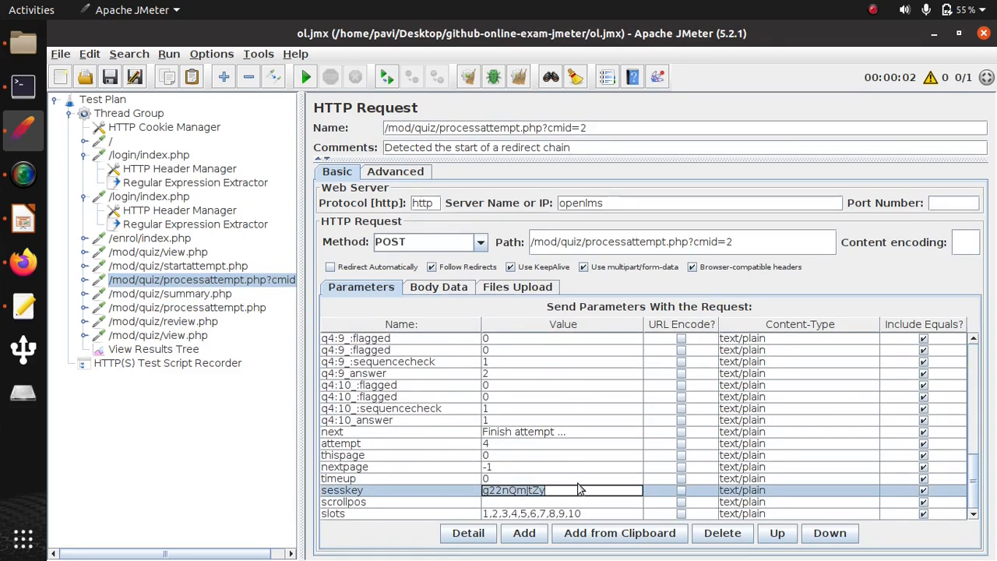
text(${token2})
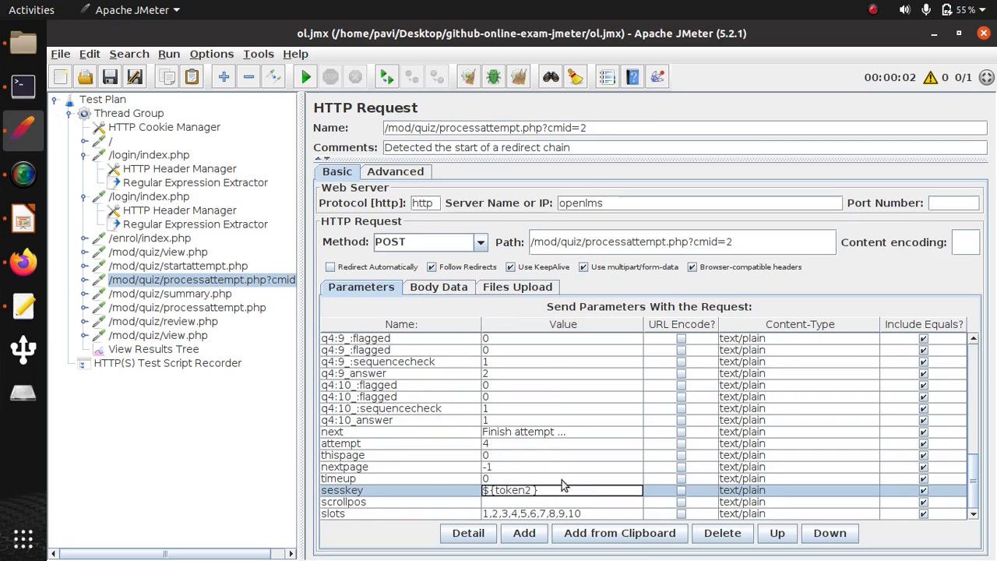
- Add a Regular Expression Extractor post processor to the /mod/quiz/startattempt.php request
click(127, 240)
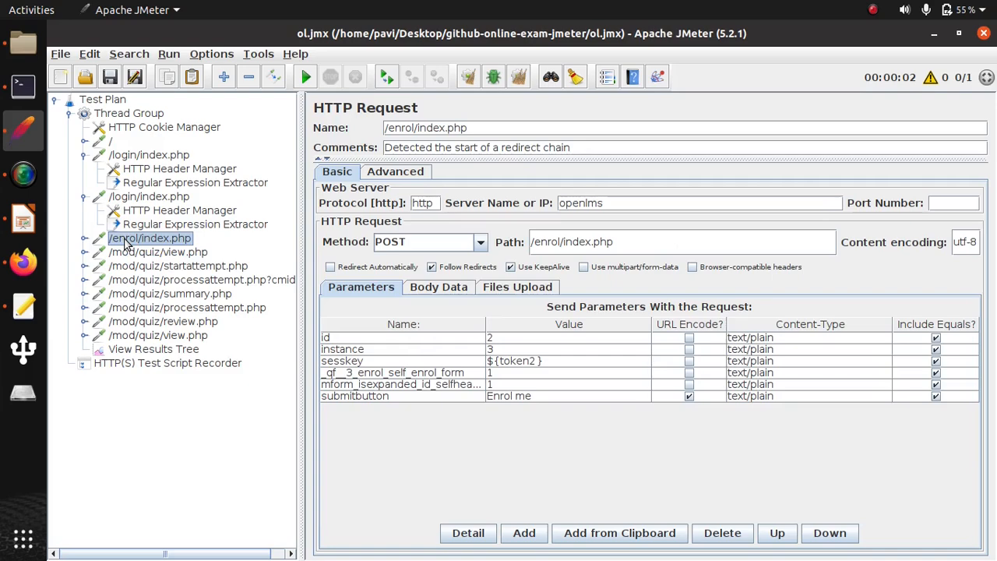
right_click(164, 267)
mouse_move(327, 276)
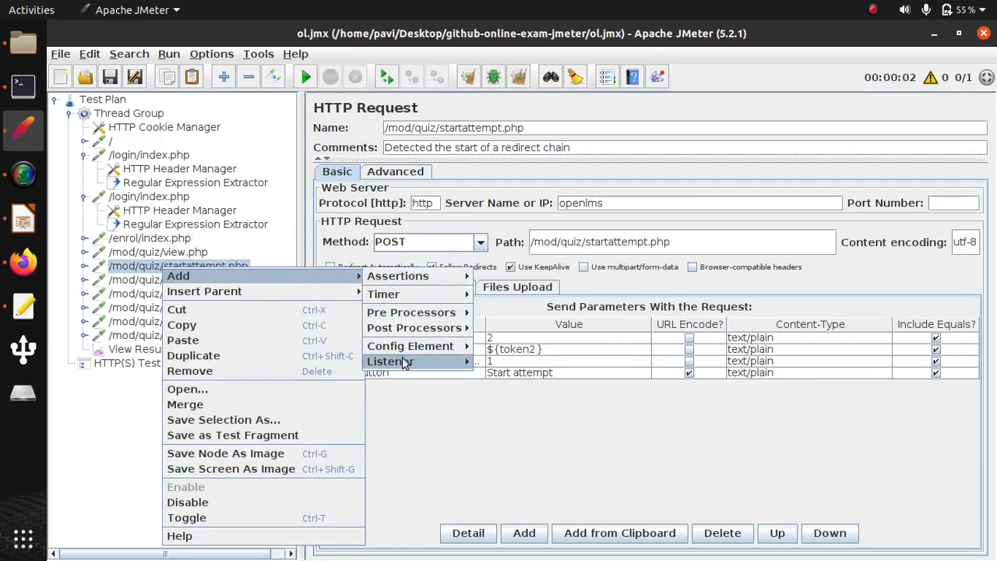
mouse_move(415, 334)
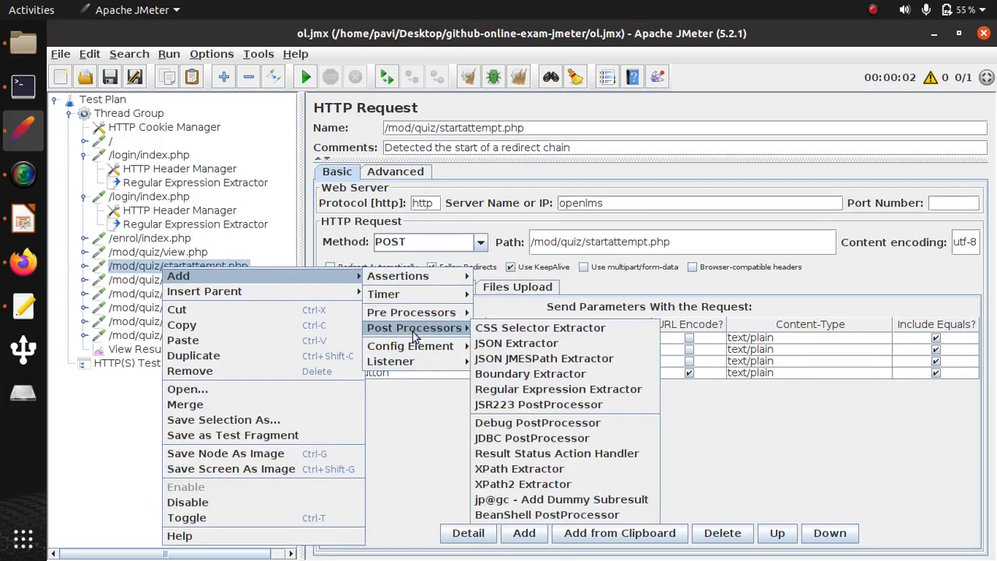
click(545, 388)
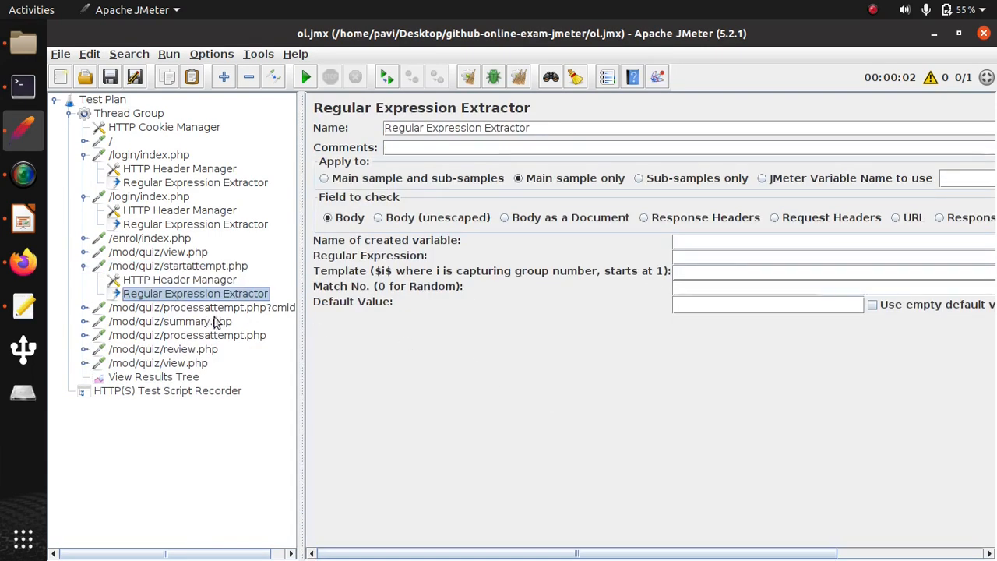
- Clear the old results in View Results Tree and run the test plan again
click(159, 376)
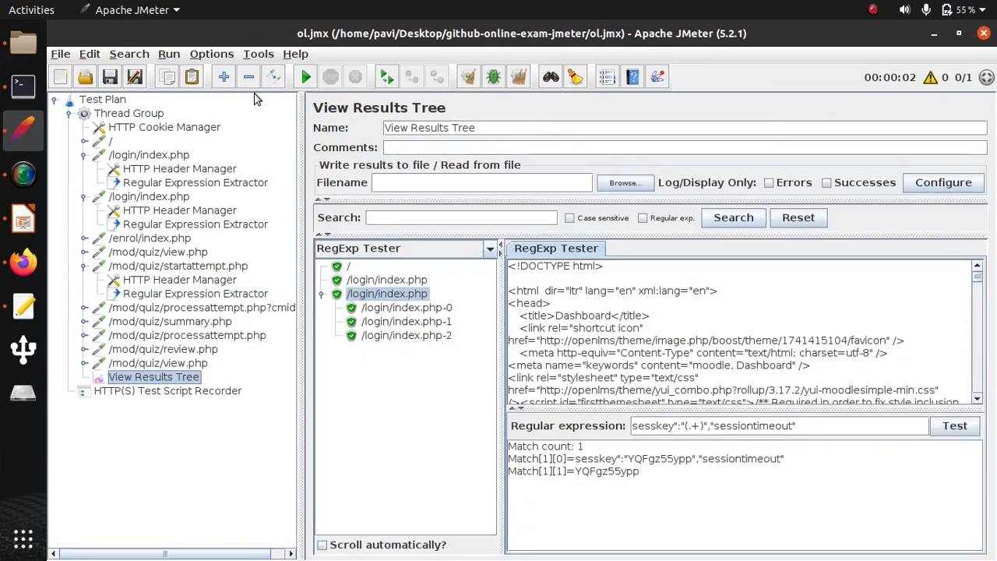
click(169, 54)
click(238, 276)
click(169, 54)
click(181, 72)
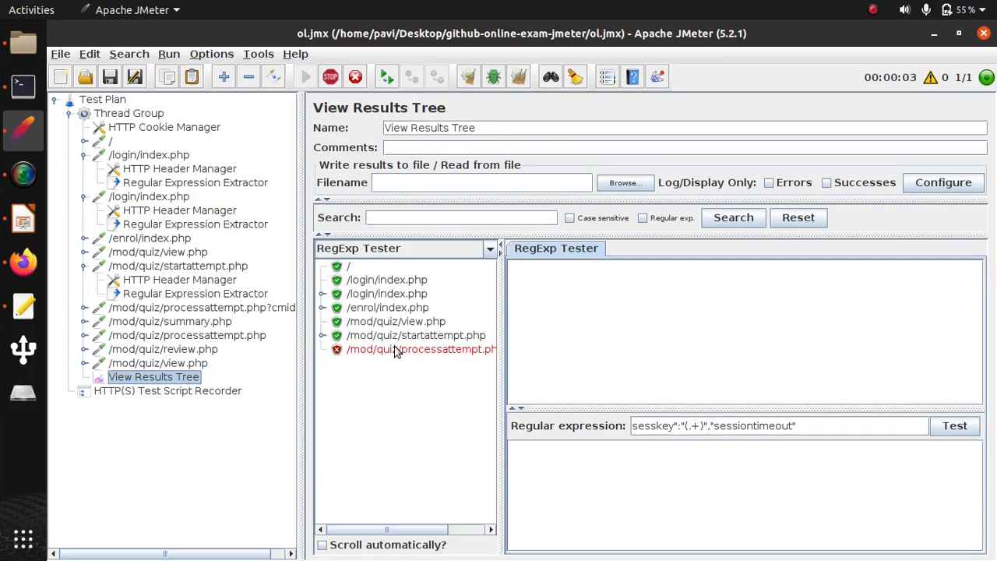
- Show the response data of the /mod/quiz/startattempt.php result in the Text view
click(441, 336)
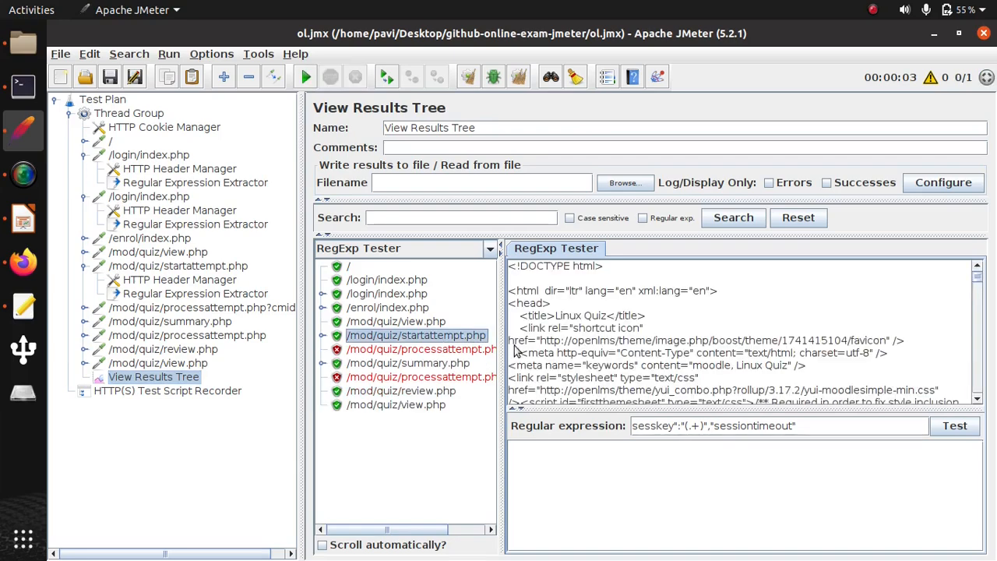
triple_click(750, 423)
click(468, 247)
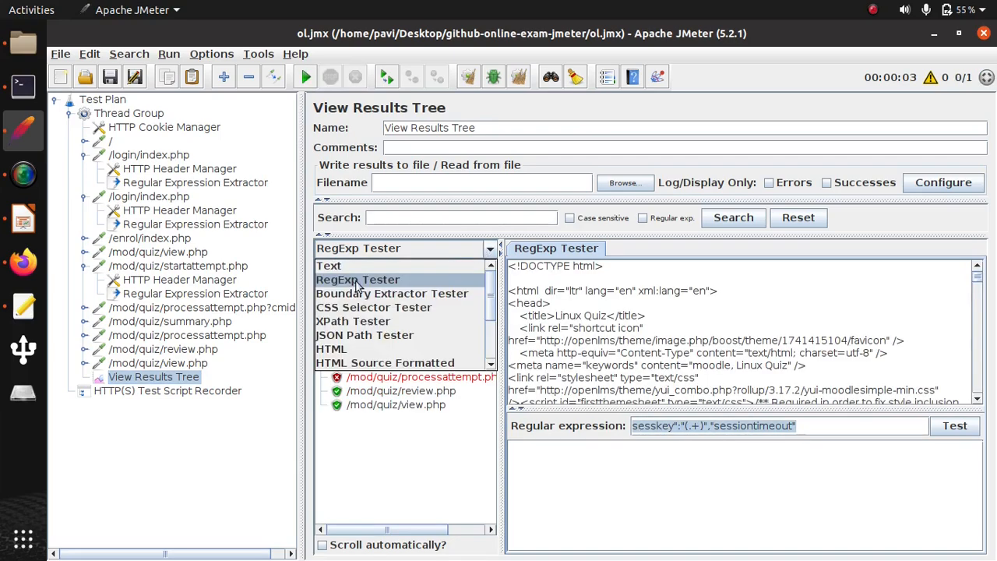
click(329, 266)
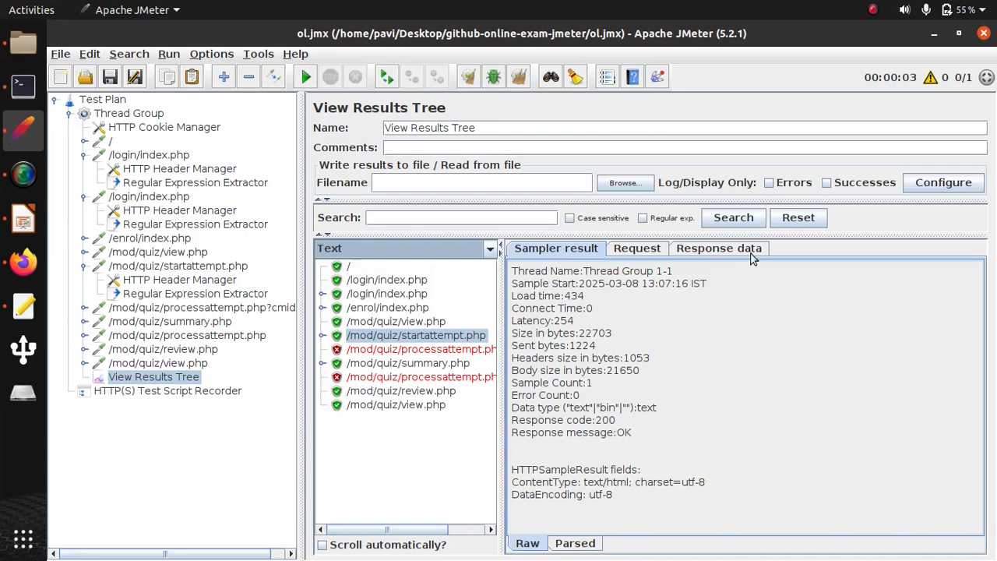
click(718, 248)
- Search the response body for attempt, moving through the matches to the hidden input field with that name
click(581, 288)
text(attempt)
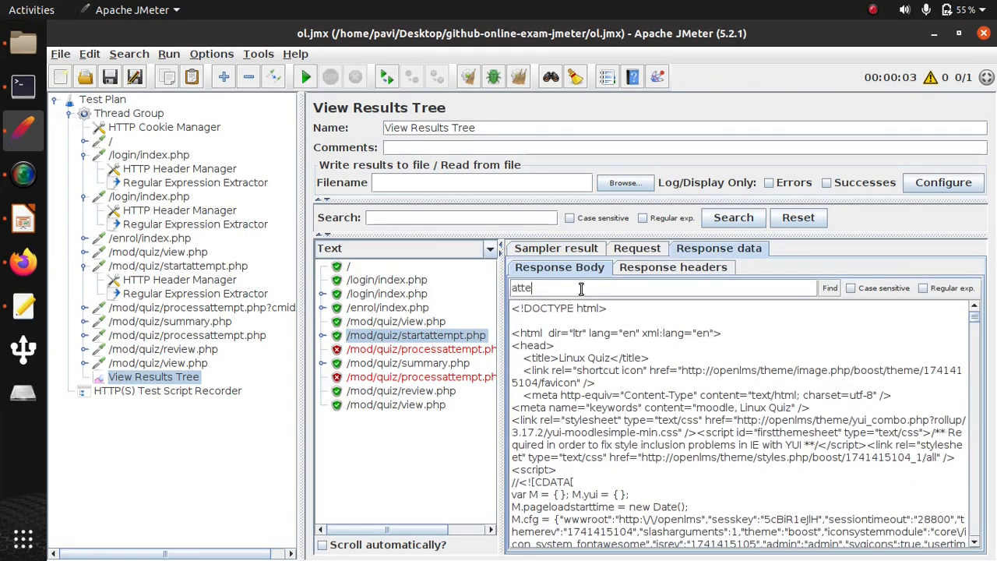
click(829, 288)
click(830, 288)
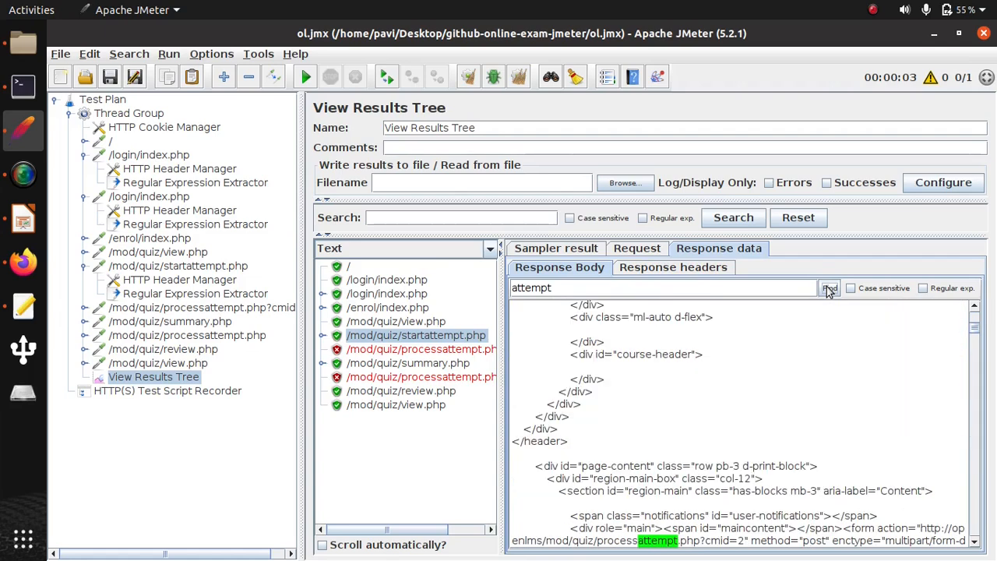
click(829, 288)
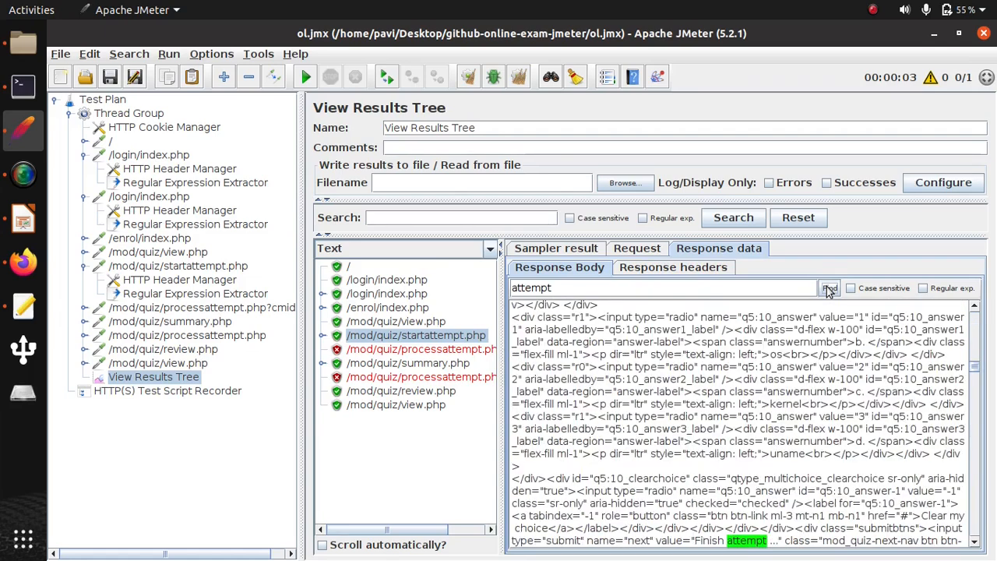
click(829, 288)
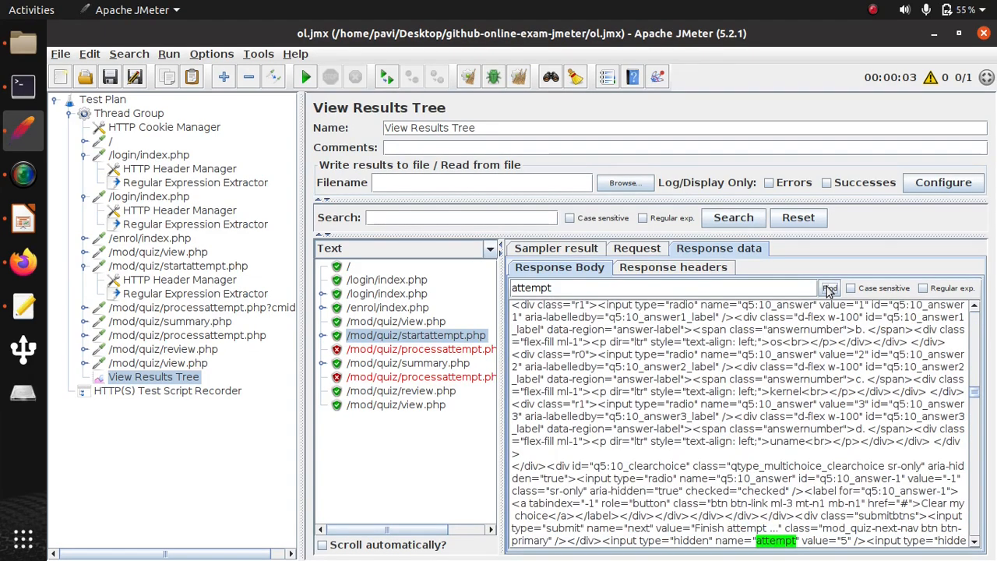
scroll(796, 493, down, 5)
scroll(823, 383, up, 2)
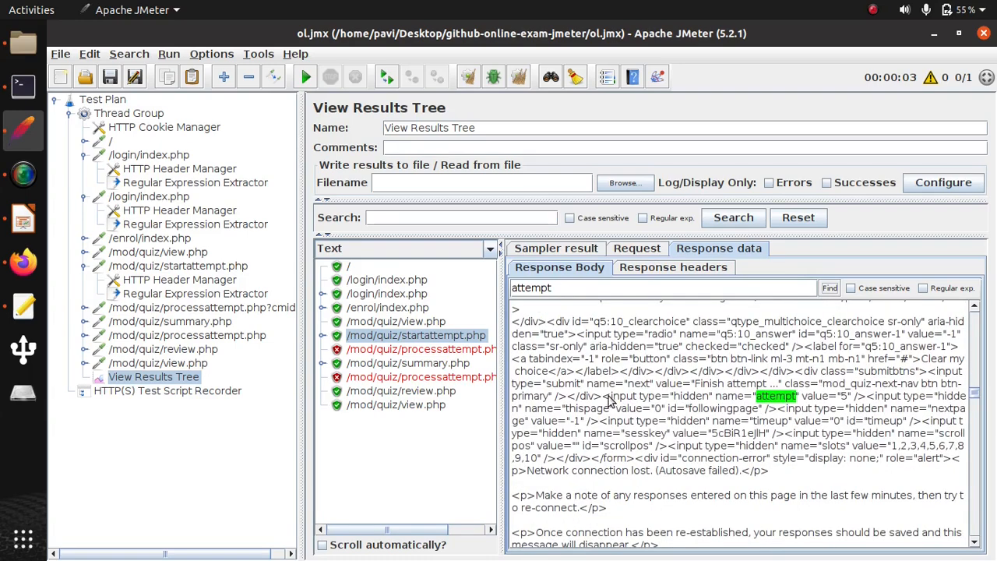
- Copy the hidden attempt input markup from the response and test it as the regular expression in the RegExp Tester
drag(603, 397, 539, 411)
key(ctrl+c)
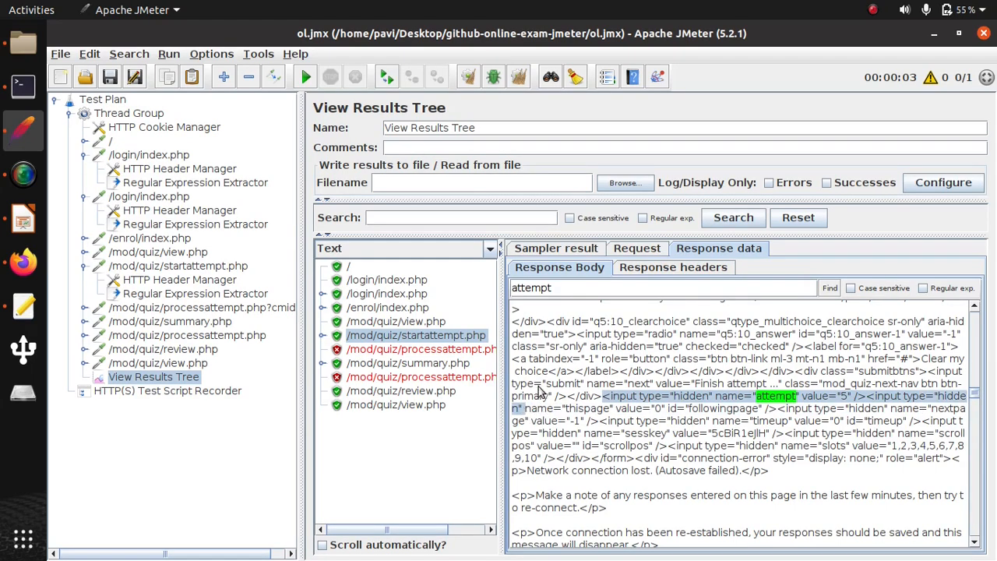
click(489, 247)
click(362, 276)
click(658, 425)
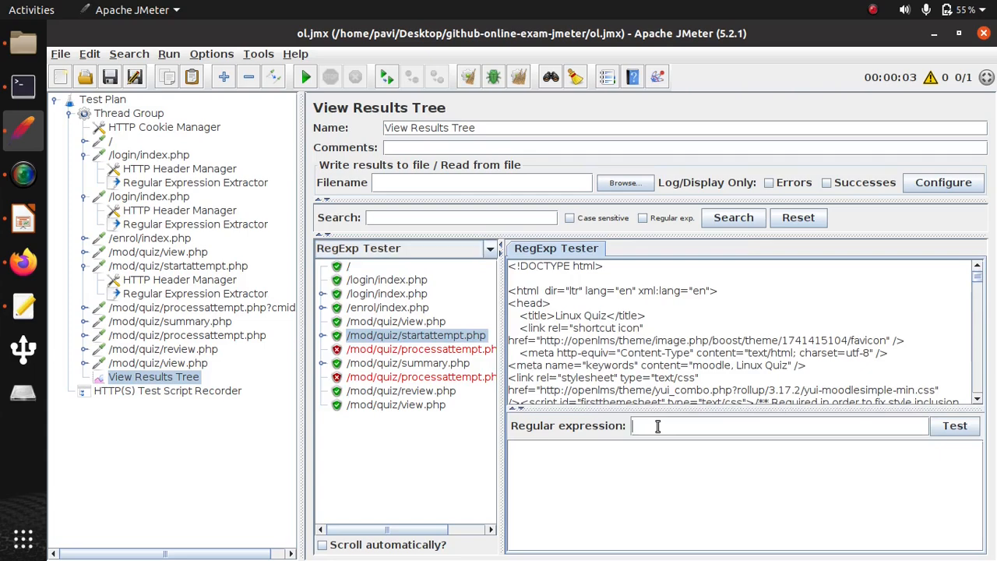
key(ctrl+v)
click(961, 429)
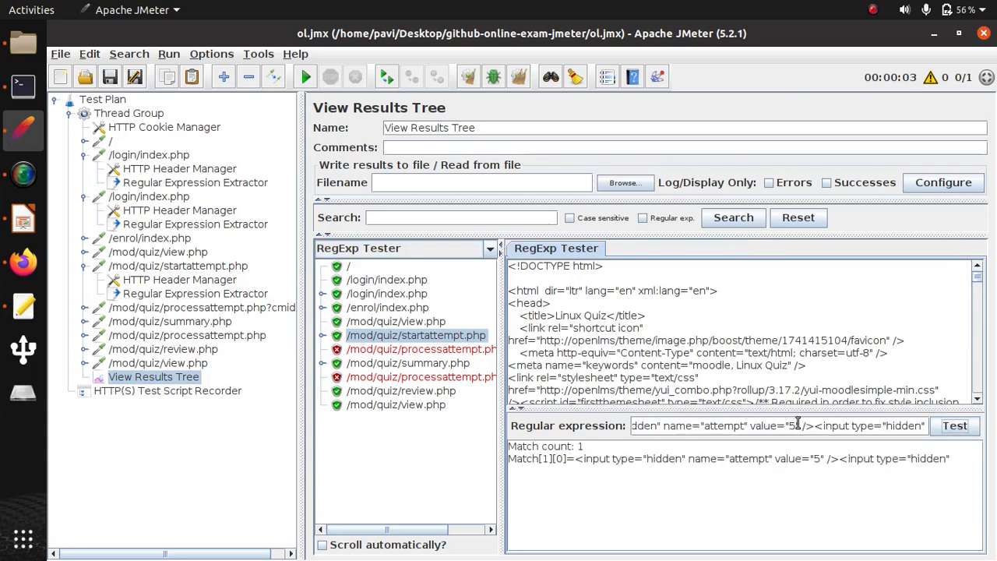
- Replace the attempt value in the tester's regular expression with the capturing group (.+) and test it
key(BackSpace)
text(())
text(.+)
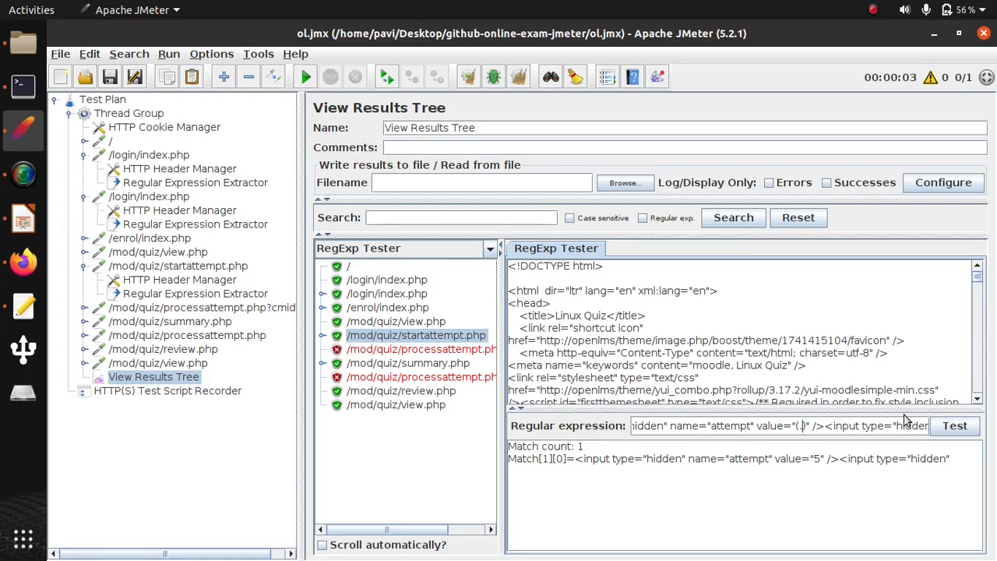
click(956, 428)
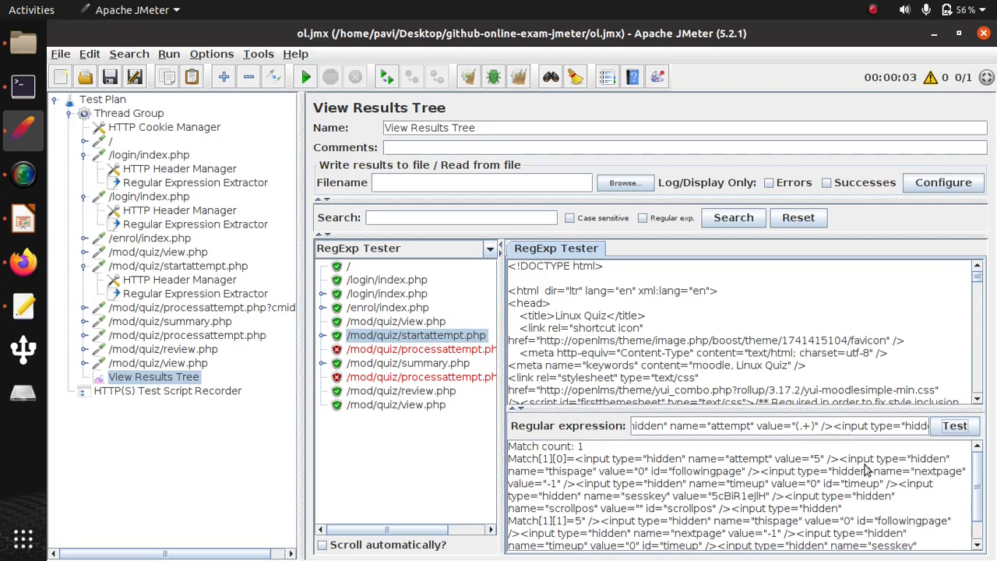
- Copy the matched markup from the attempt input through id="followingpage" and test it as the new regular expression
drag(746, 472, 579, 463)
key(ctrl+c)
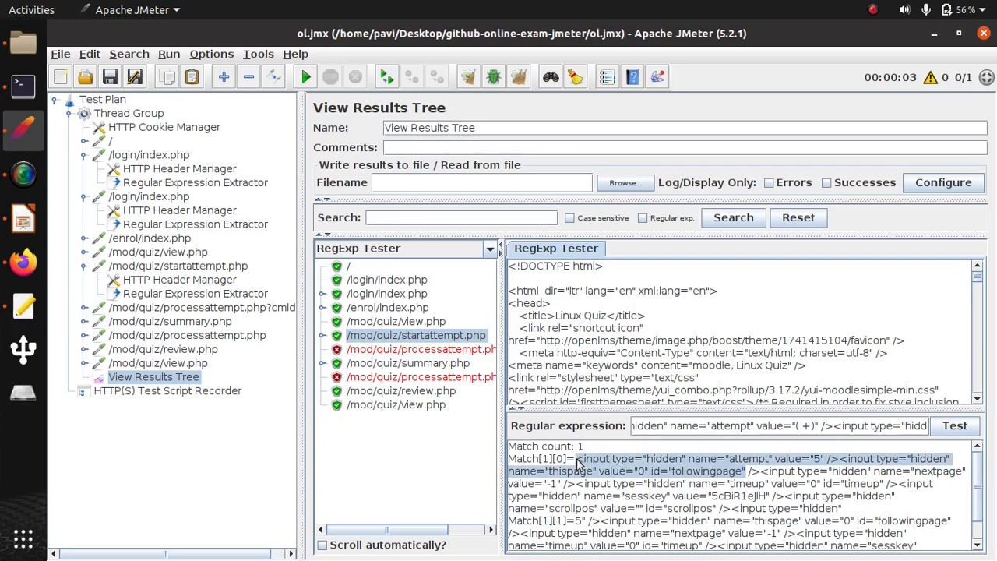
triple_click(683, 423)
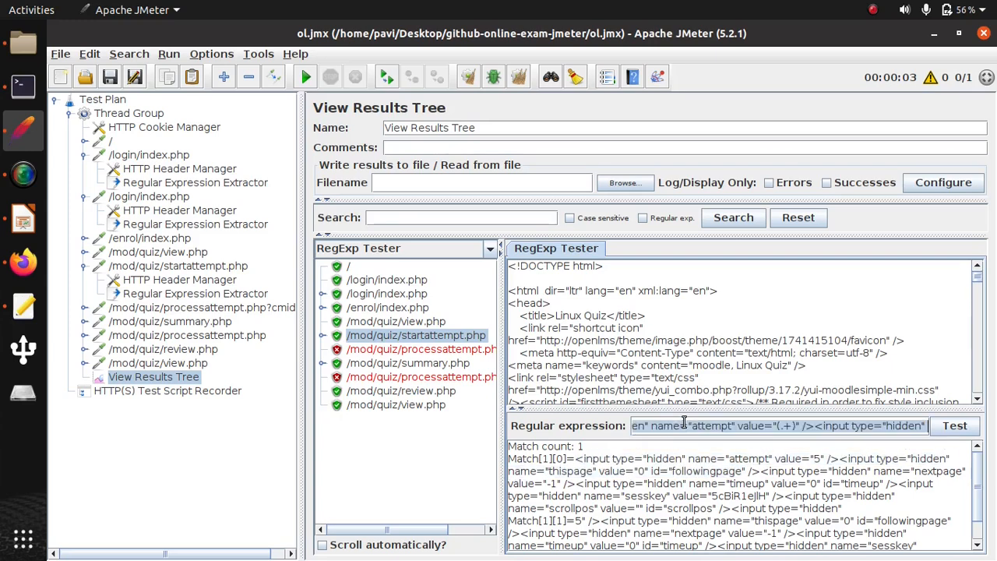
key(ctrl+v)
click(953, 426)
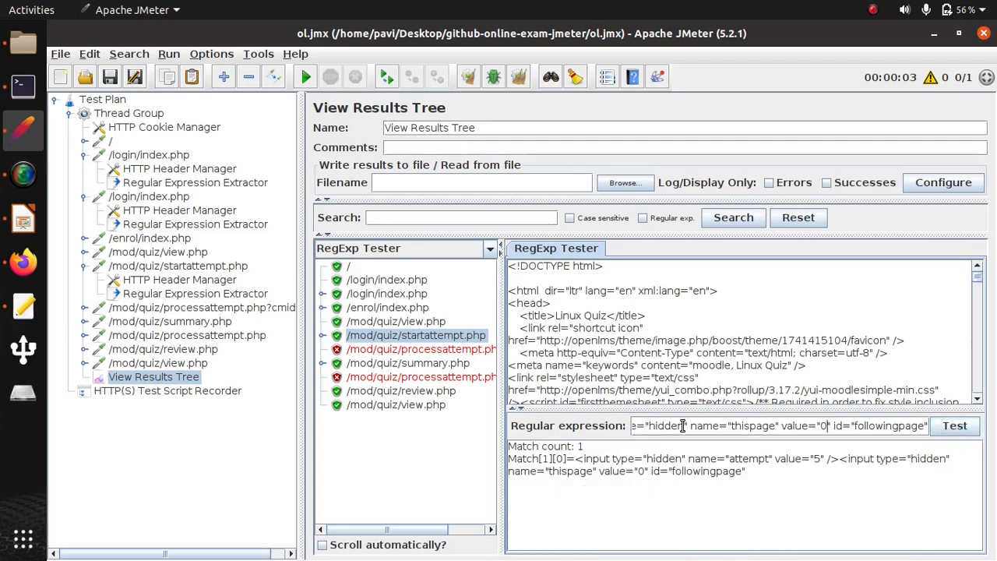
- Substitute (.+) for the attempt value in the longer regular expression and test it again
key(Left)
key(Left)
key(Left)
key(Left)
key(Left)
key(Left)
key(Left)
key(Left)
key(Left)
key(Left)
key(Left)
key(Left)
key(Left)
key(Left)
key(Left)
key(Left)
key(Left)
key(Left)
key(Left)
key(Left)
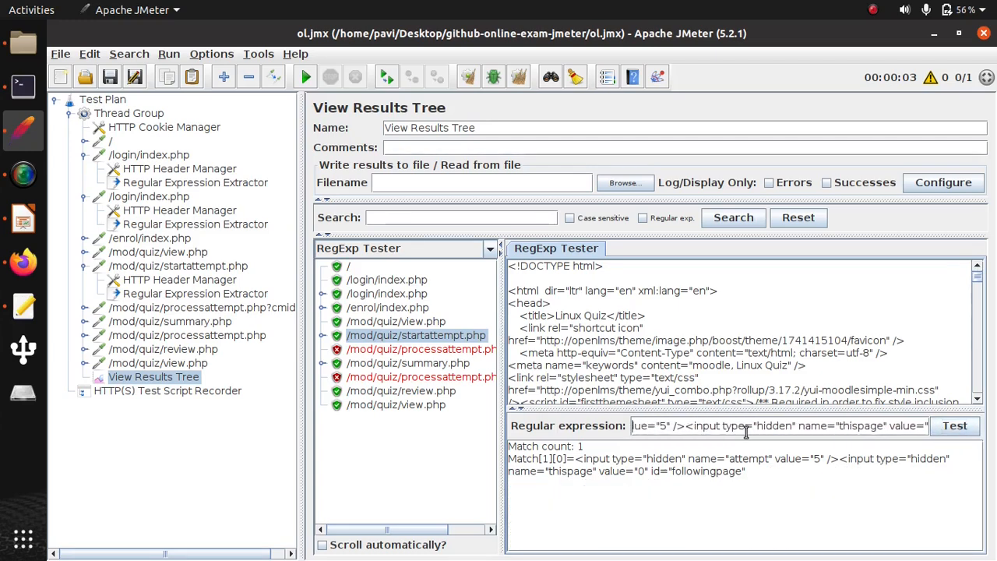
key(BackSpace)
text(())
key(Left)
text(.)
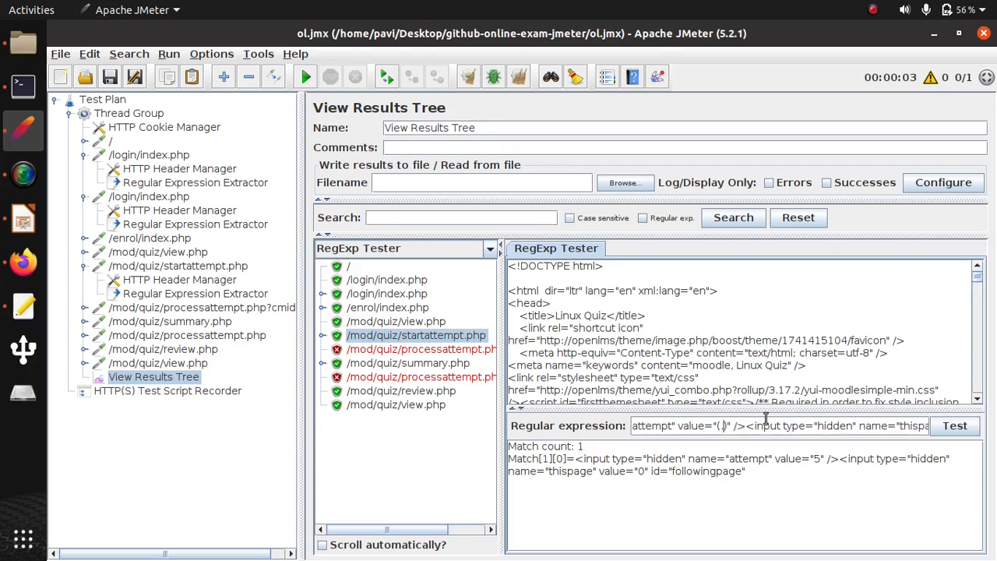
text(+)
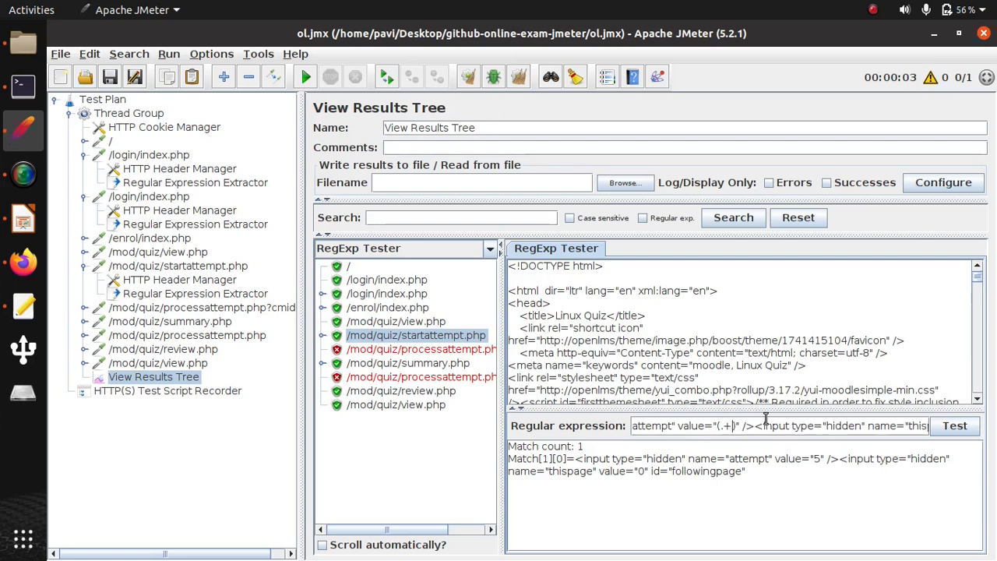
click(944, 428)
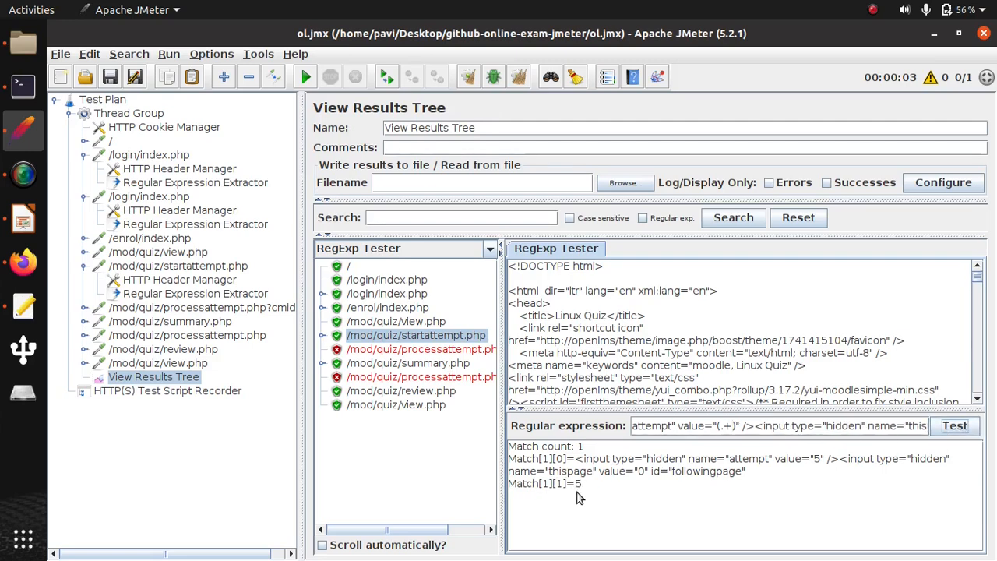
- Copy the tested expression into the Regular Expression Extractor under /mod/quiz/startattempt.php, with template $1$ and match number 1
triple_click(720, 422)
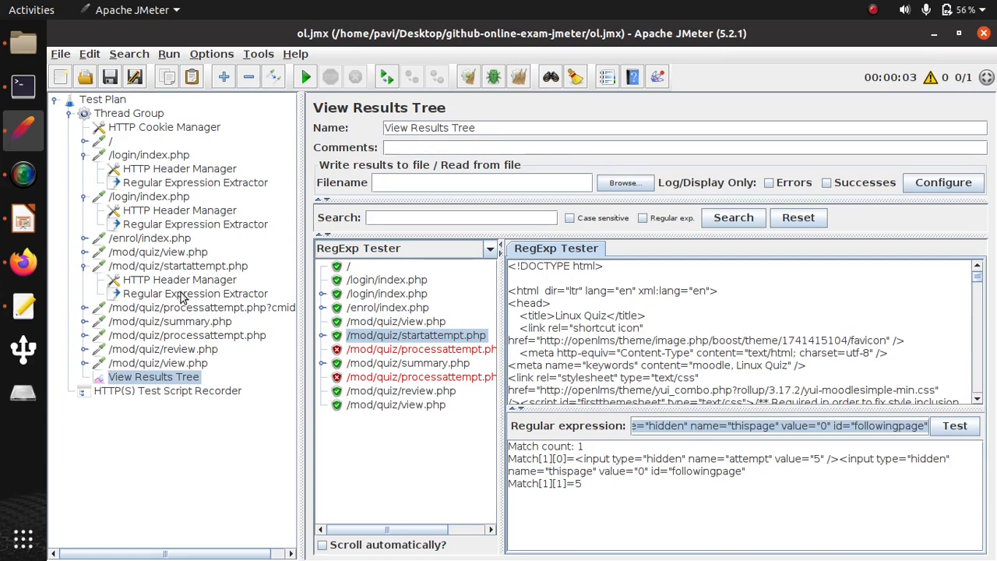
click(181, 297)
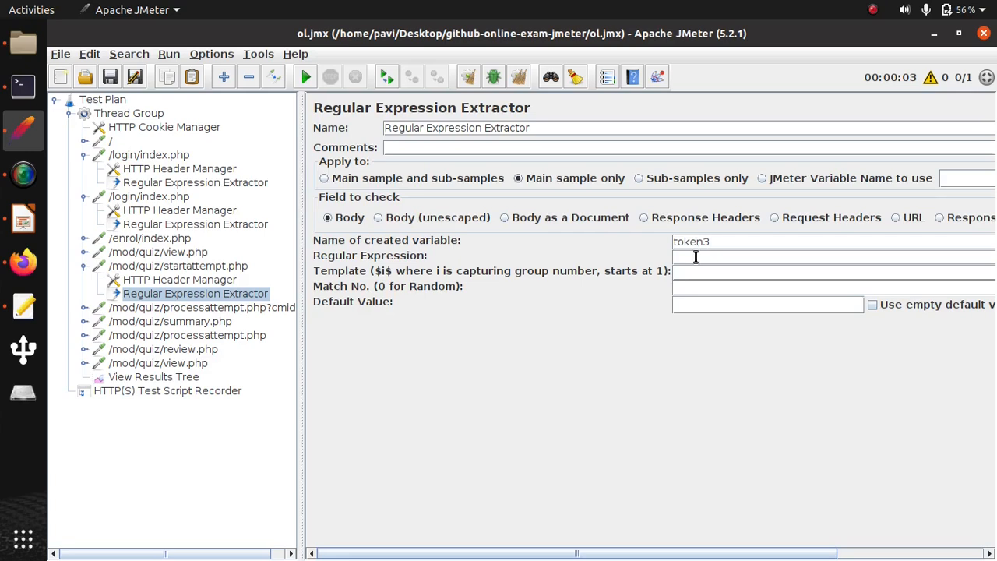
click(695, 259)
key(ctrl+v)
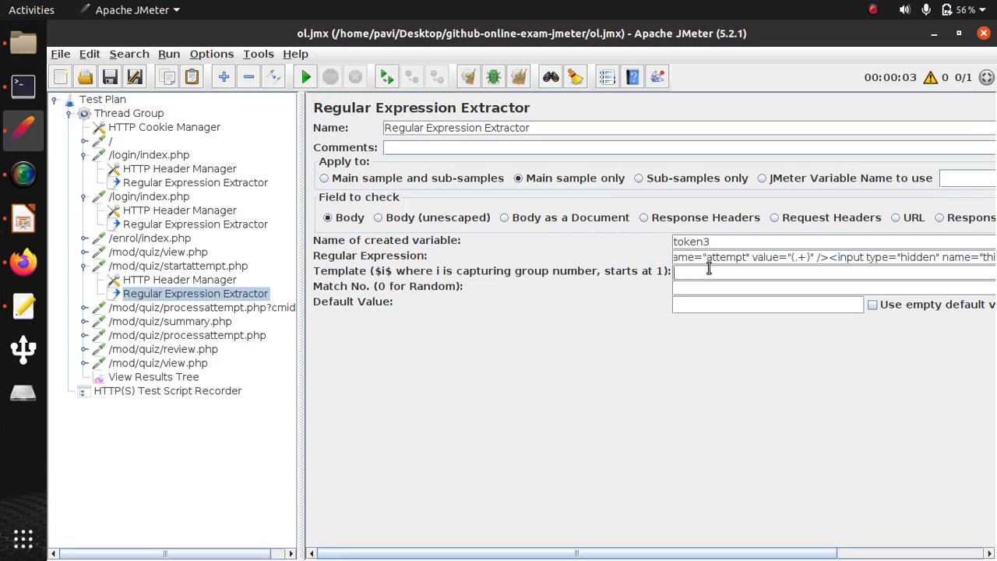
click(709, 269)
text($)
text(1)
text($)
text(1)
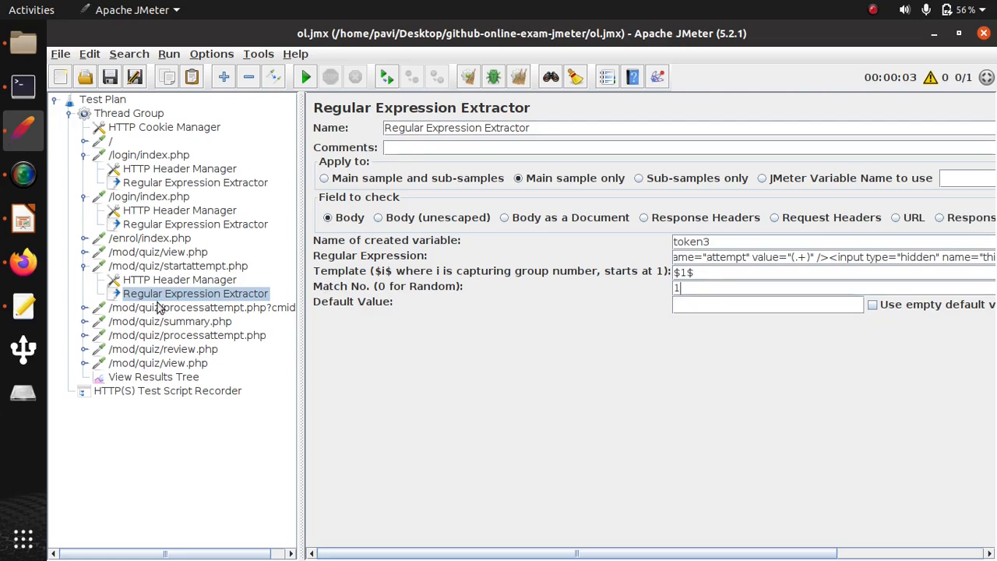
- Set the attempt parameter of the /mod/quiz/processattempt.php?cmid=2 request to ${token3}
double_click(696, 242)
key(ctrl+c)
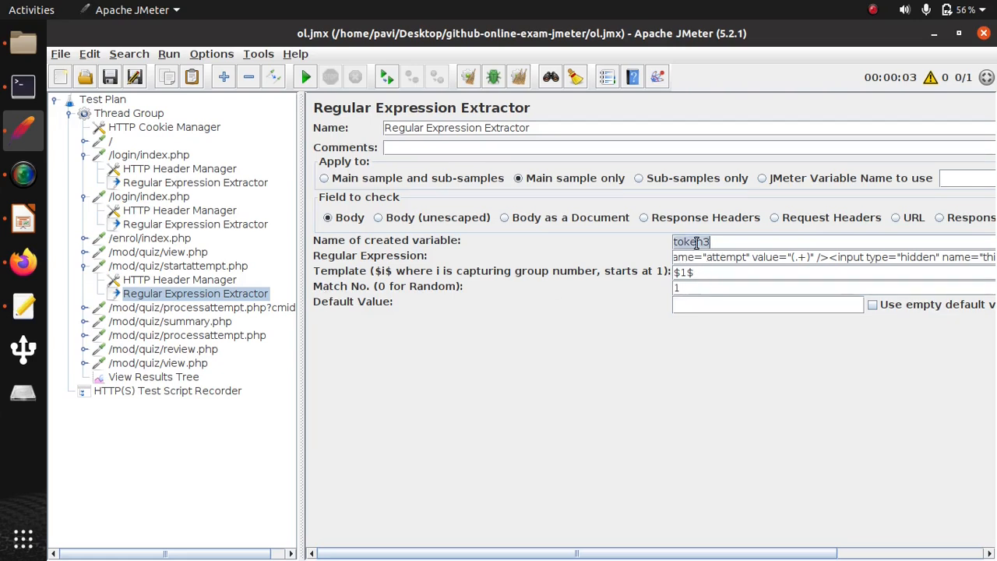
click(223, 310)
scroll(539, 440, down, 2)
scroll(540, 440, down, 8)
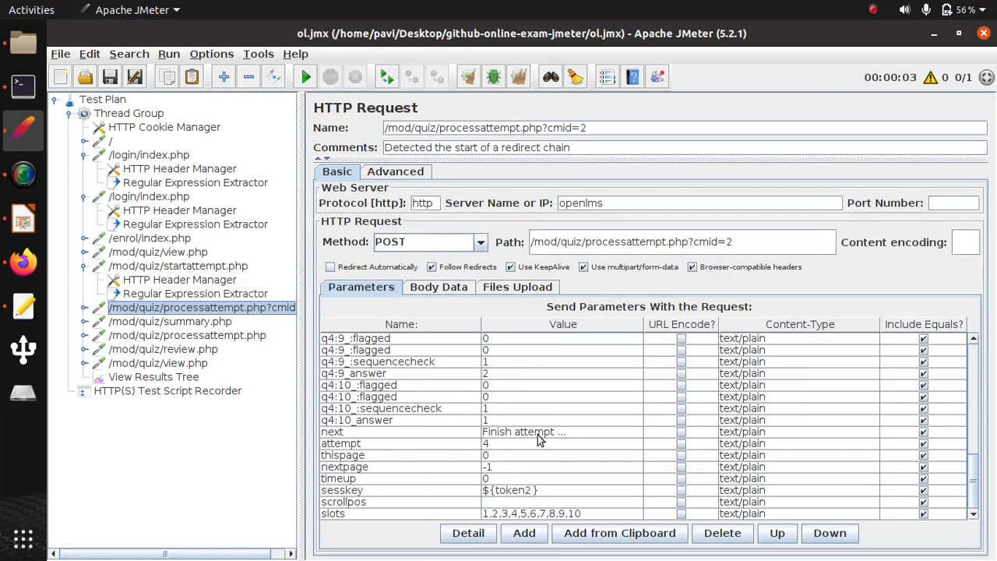
double_click(487, 445)
key(ctrl+v)
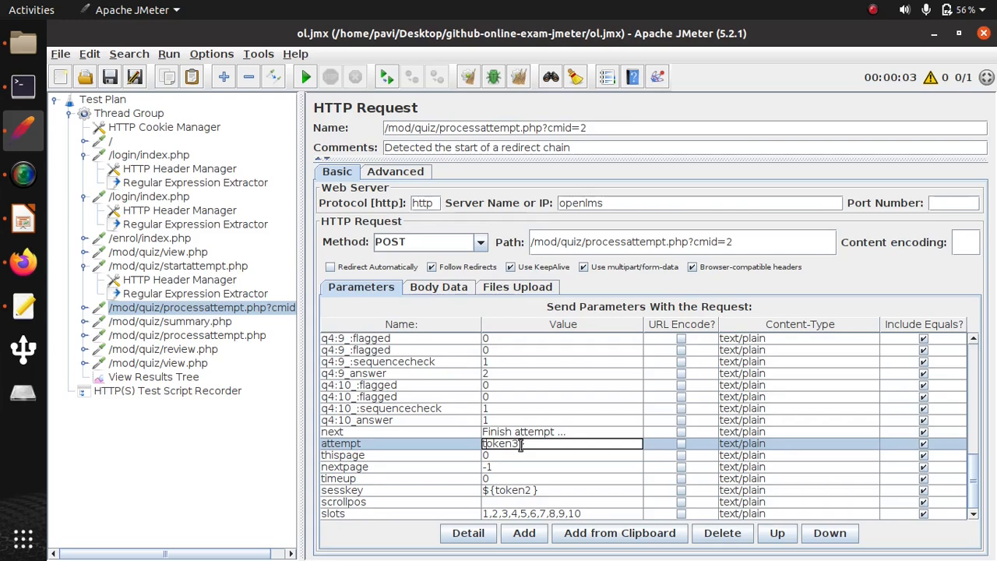
key(Home)
text({)
text($)
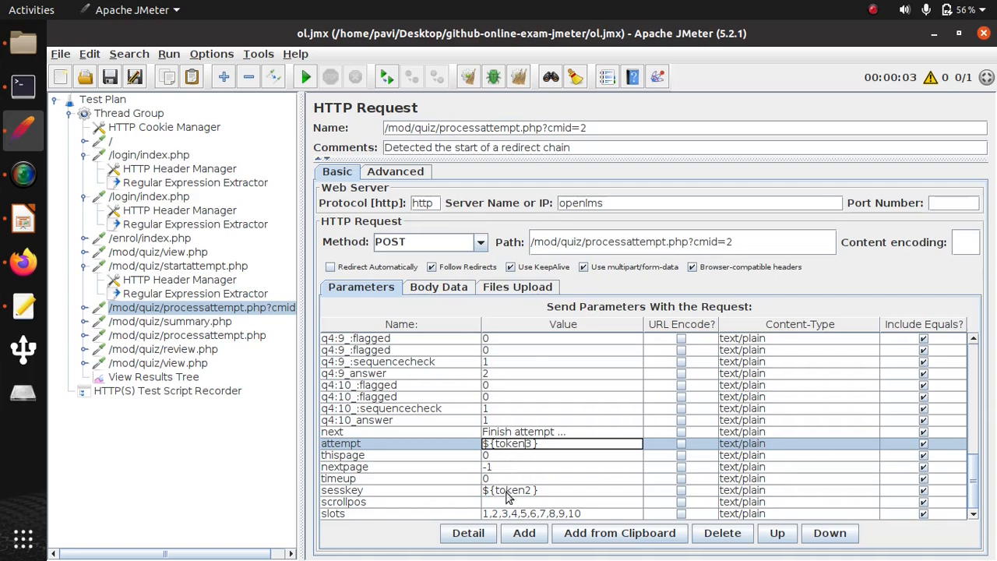
- Replace the attempt ID with ${token3} in the Referer header of /mod/quiz/processattempt.php?cmid=2
click(84, 307)
click(179, 322)
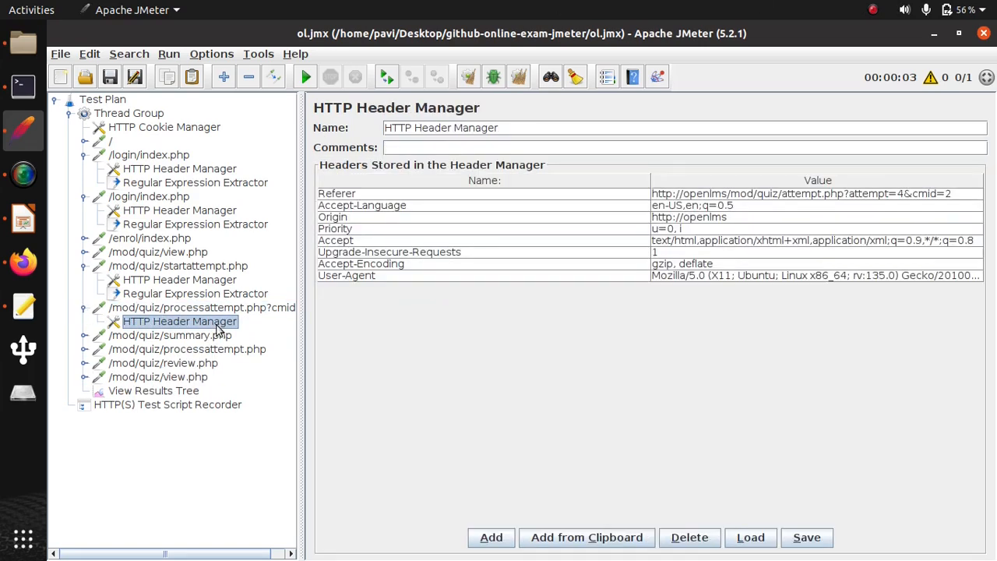
double_click(903, 195)
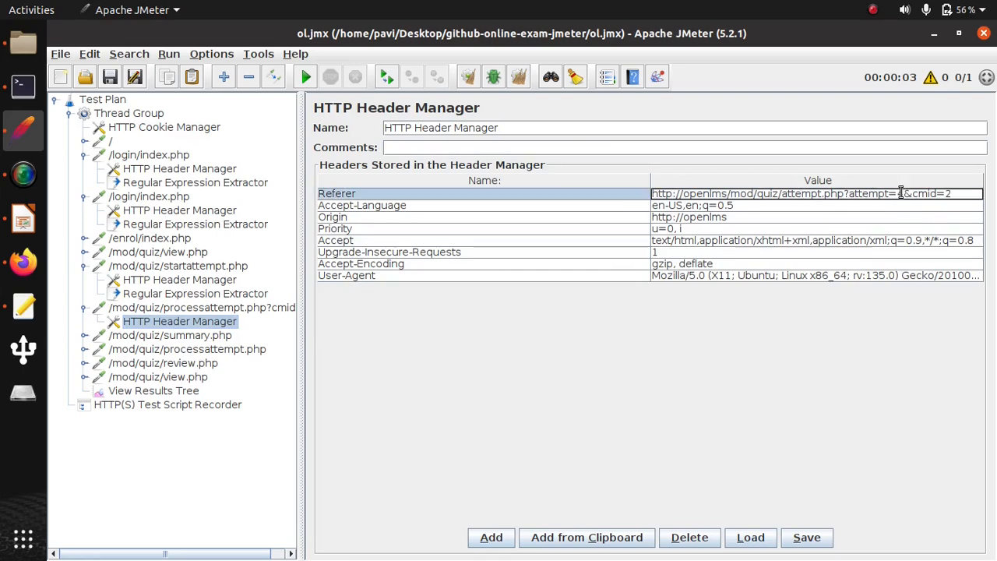
key(BackSpace)
text(${token3})
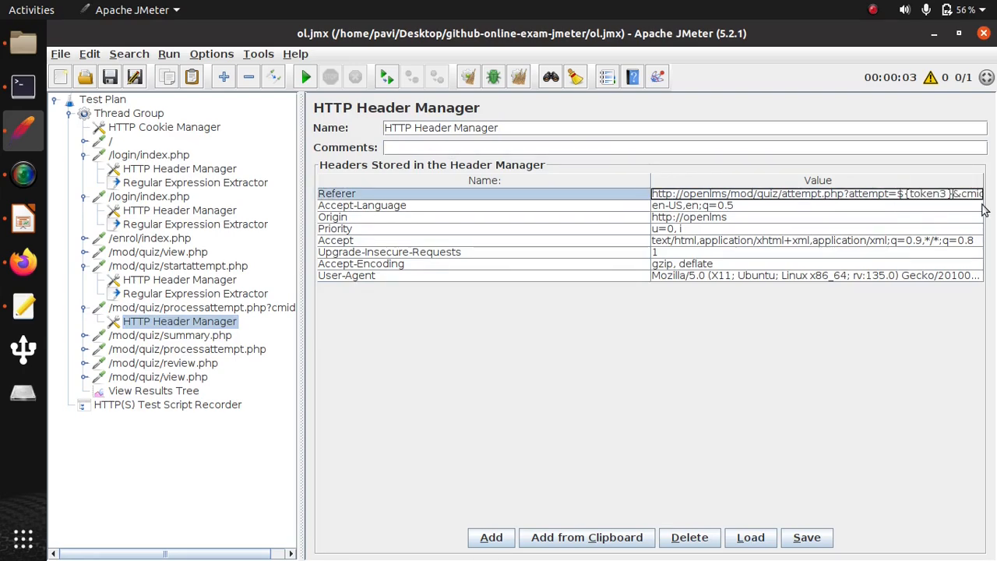
- Replace the attempt ID with ${token3} in the Referer header of the /mod/quiz/summary.php request
click(205, 340)
double_click(205, 340)
click(179, 349)
double_click(902, 193)
key(BackSpace)
text(${token3})
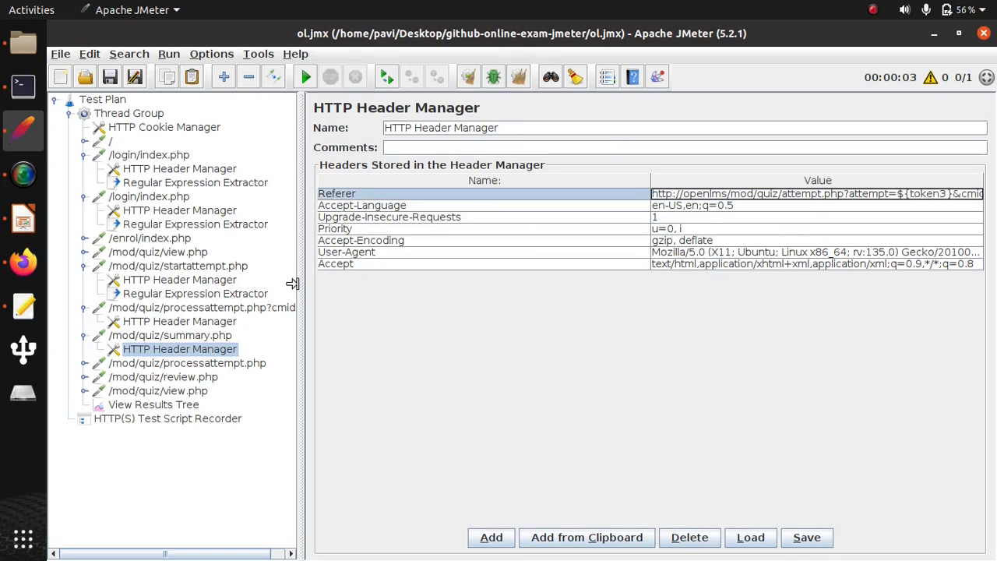
- Replace the attempt ID with ${token3} in the Referer header of the second processattempt request, /mod/quiz/processattempt.php
click(84, 364)
click(189, 378)
double_click(913, 193)
key(BackSpace)
text(${token3})
- Replace the attempt ID with ${token3} in the Referer header of the /mod/quiz/review.php request
click(84, 391)
click(189, 405)
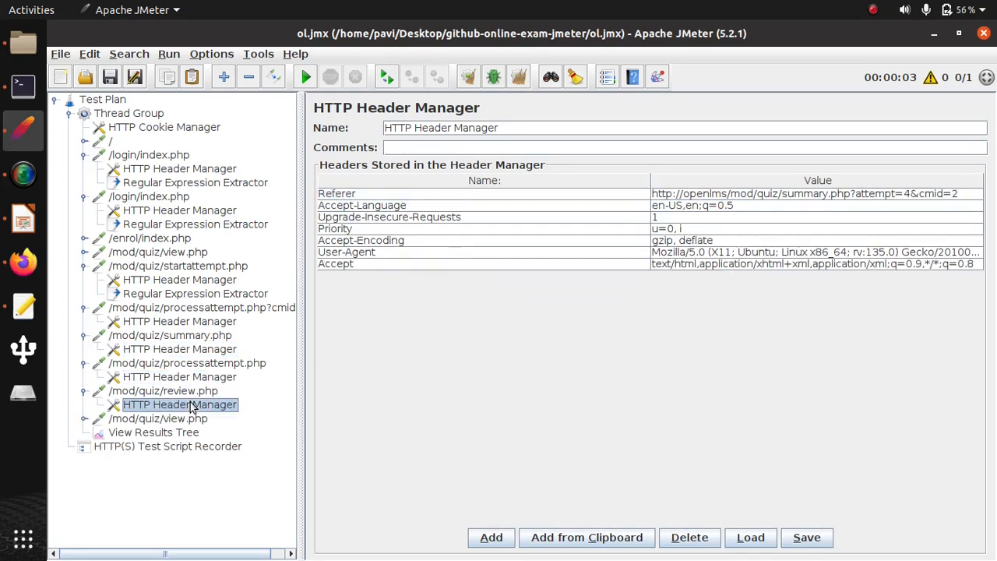
double_click(925, 194)
key(BackSpace)
text(${token3})
- Replace the attempt ID with ${token3} in the Referer header of the last /mod/quiz/view.php request
click(109, 418)
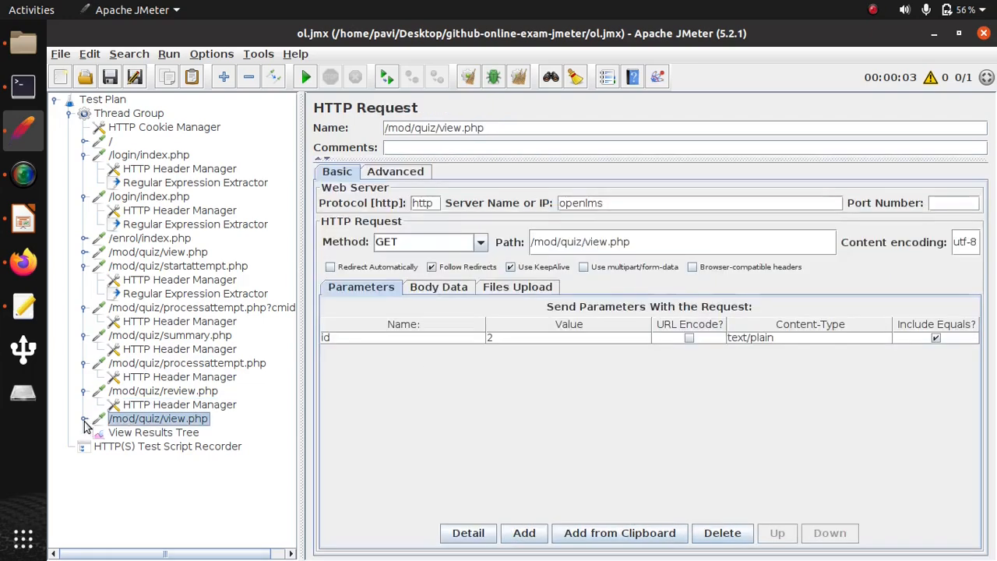
click(84, 418)
click(173, 432)
double_click(893, 194)
key(BackSpace)
text(${token3})
- Check the q4 parameter names in the /mod/quiz/processattempt.php?cmid=2 request and save the test plan
click(179, 309)
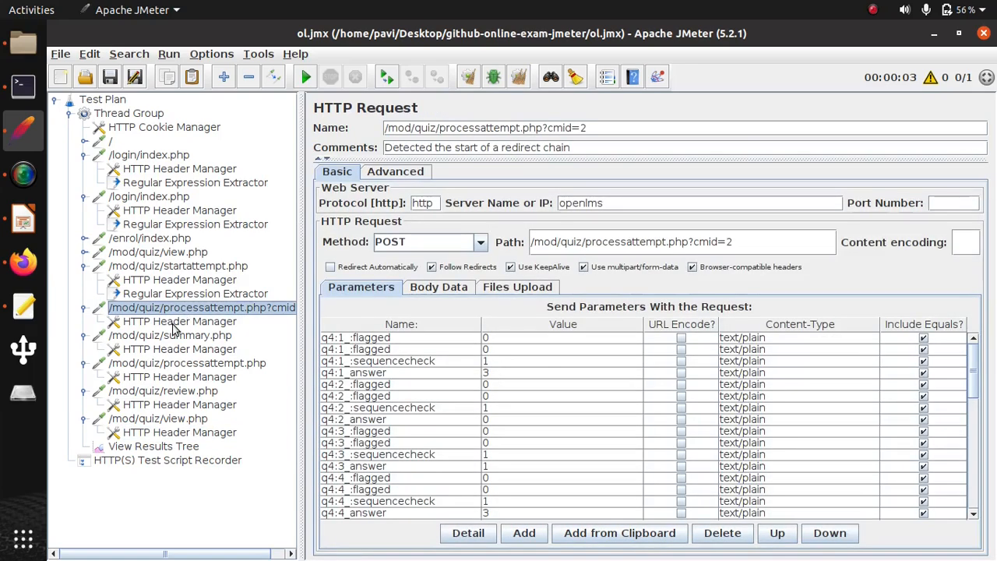
click(341, 338)
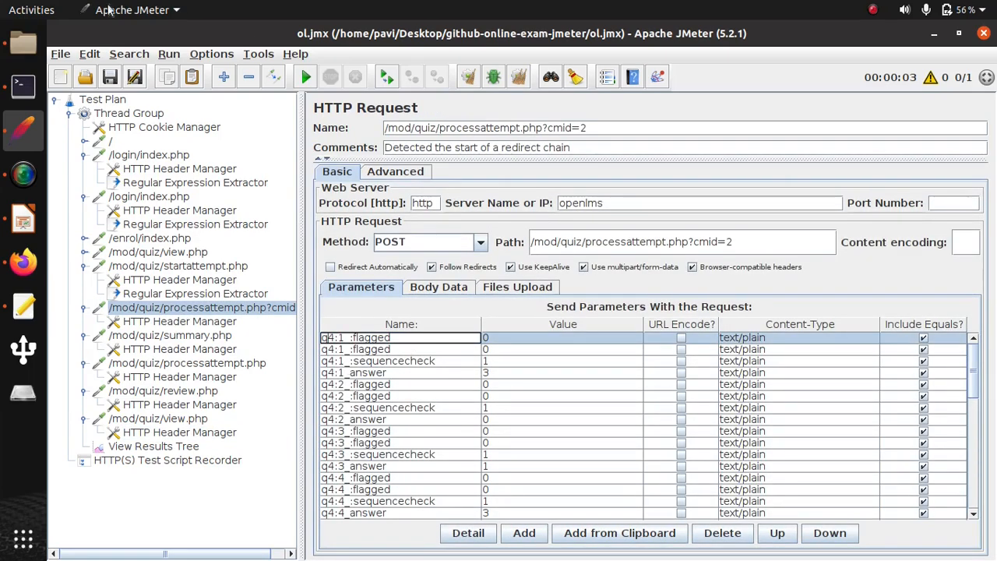
click(68, 58)
click(78, 151)
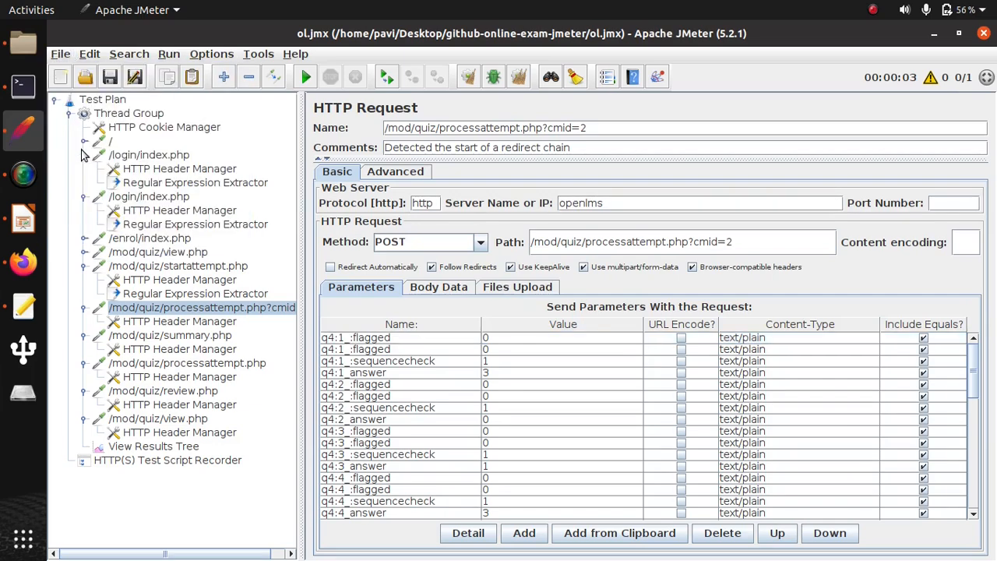
- Open ol.jmx from the github-online-exam-jmeter folder in Text Editor and search it for q4, moving through the first matches
click(24, 43)
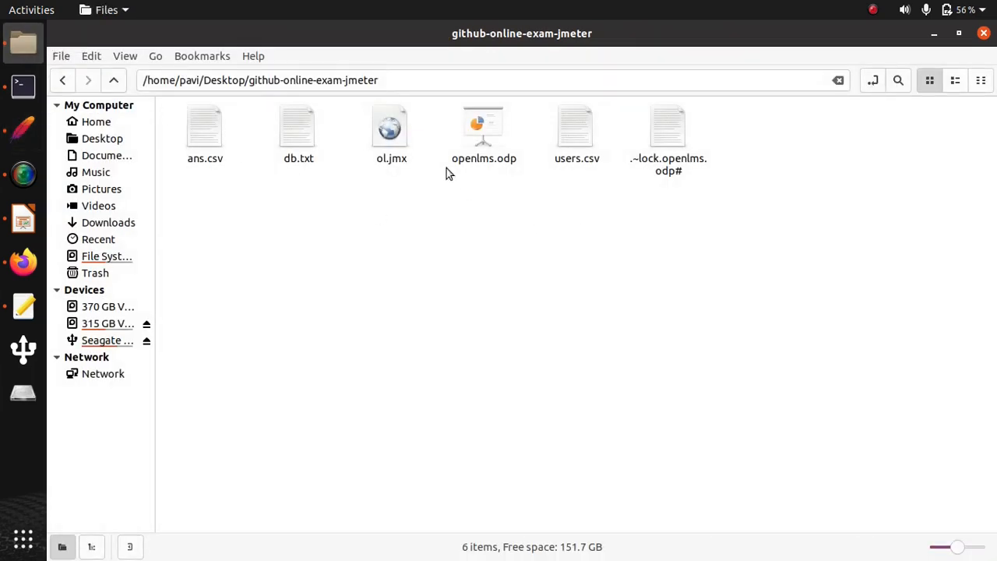
right_click(401, 140)
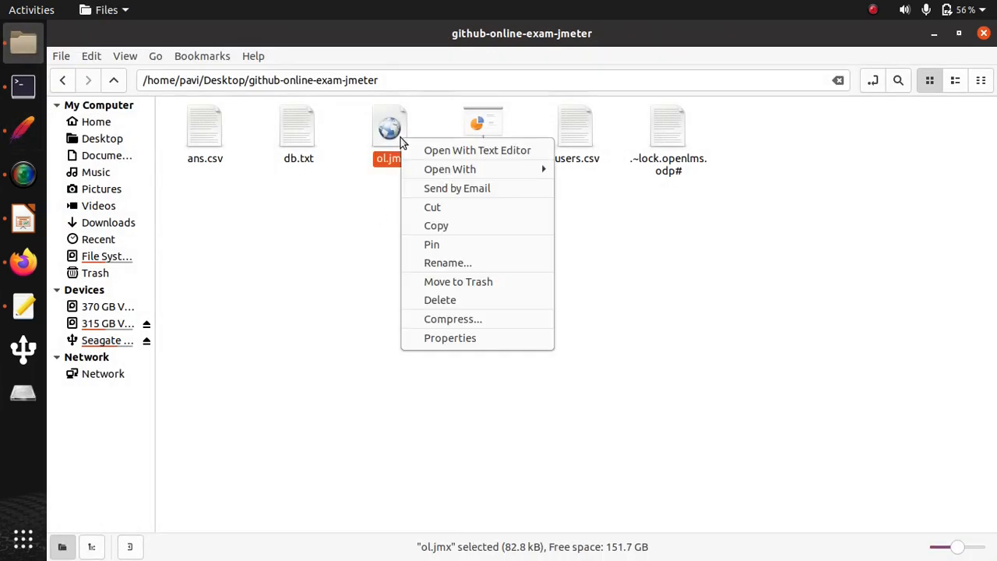
click(458, 150)
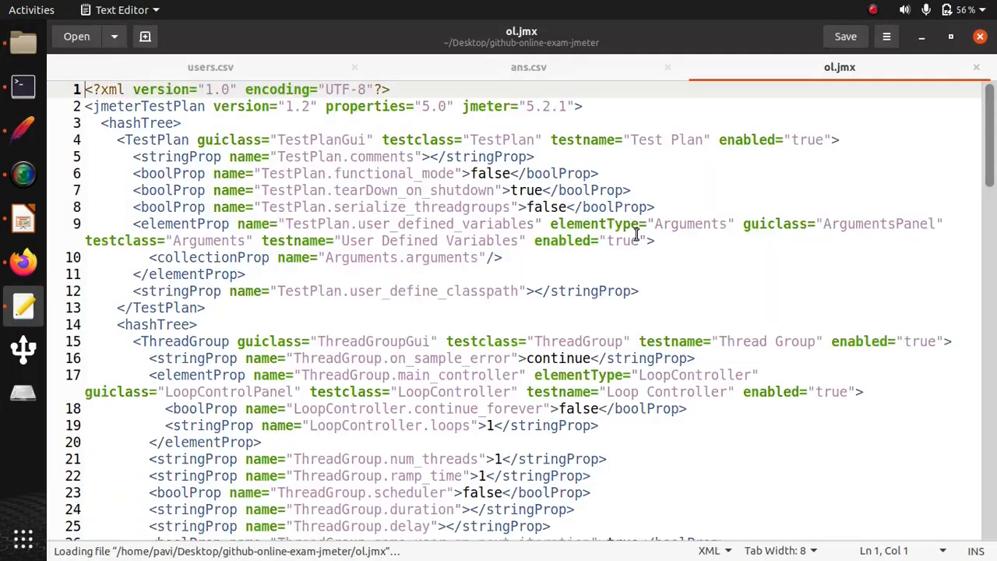
key(ctrl+f)
text(q4)
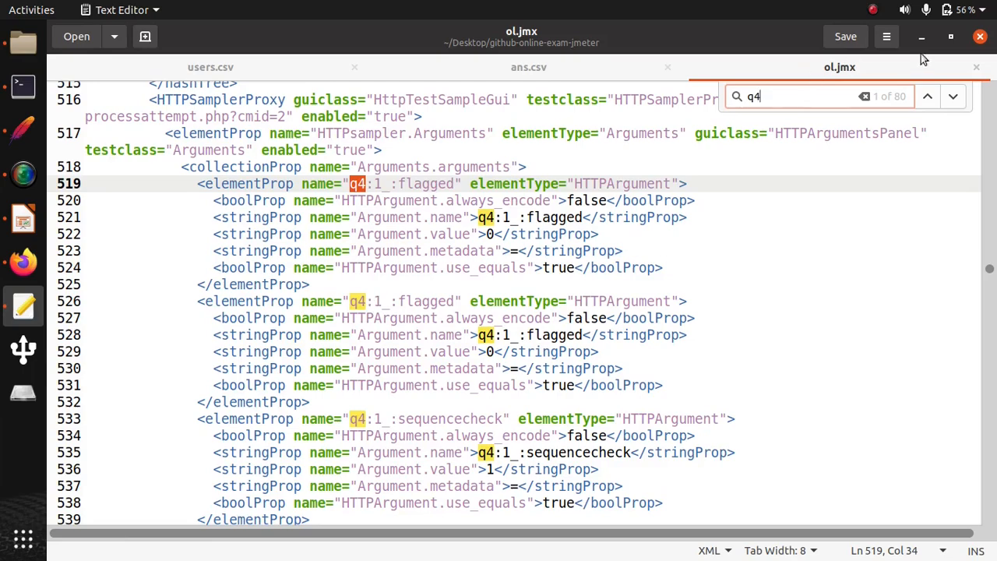
click(951, 98)
click(951, 98)
click(952, 98)
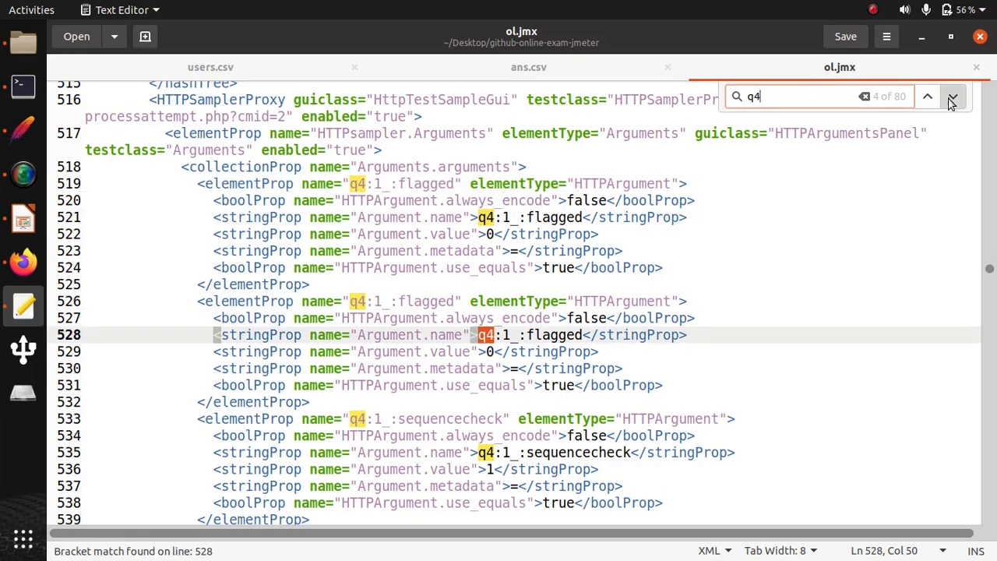
click(951, 98)
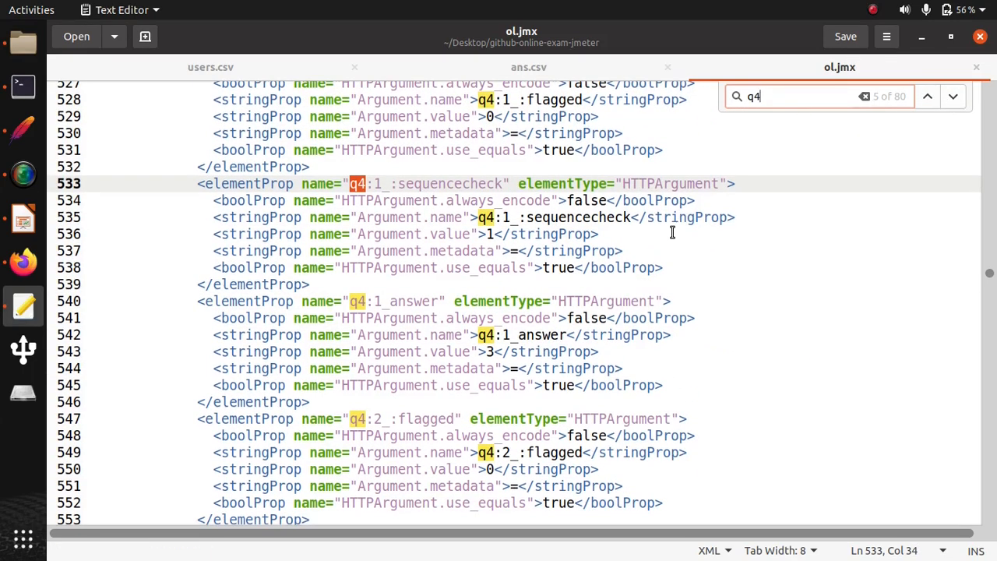
- Replace every q4 in ol.jmx with q${token3}
key(ctrl+h)
click(467, 278)
text(q${token3})
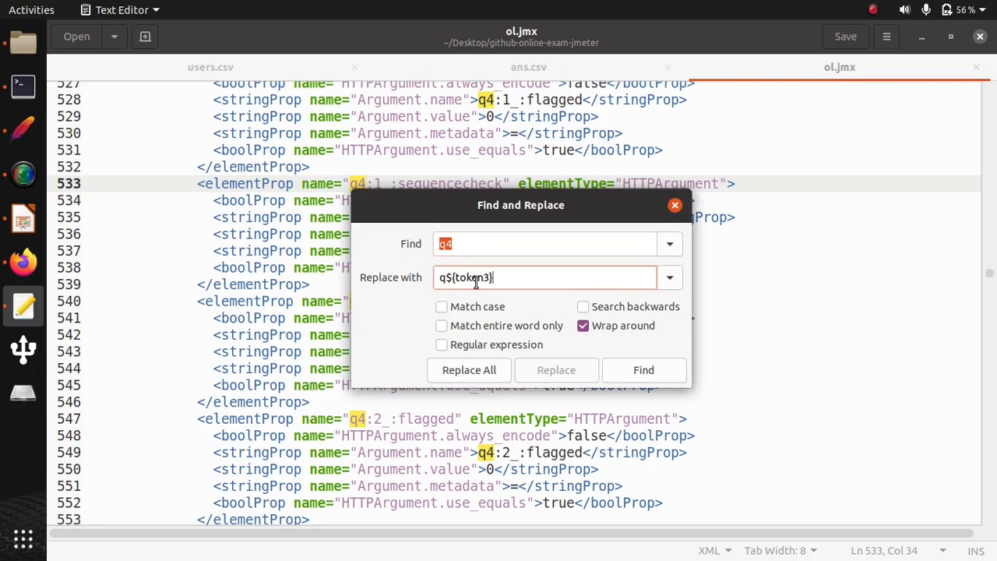
click(486, 372)
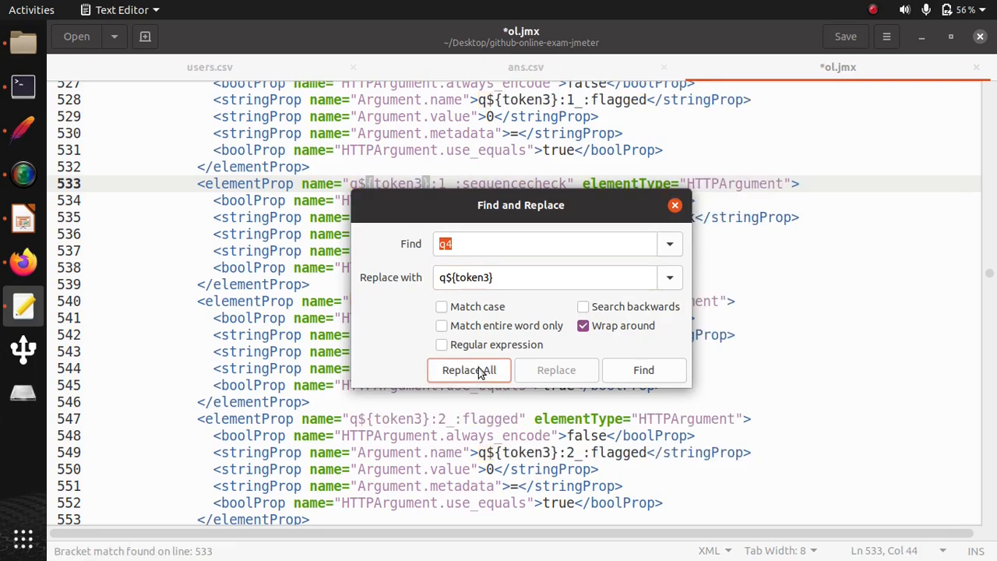
click(675, 205)
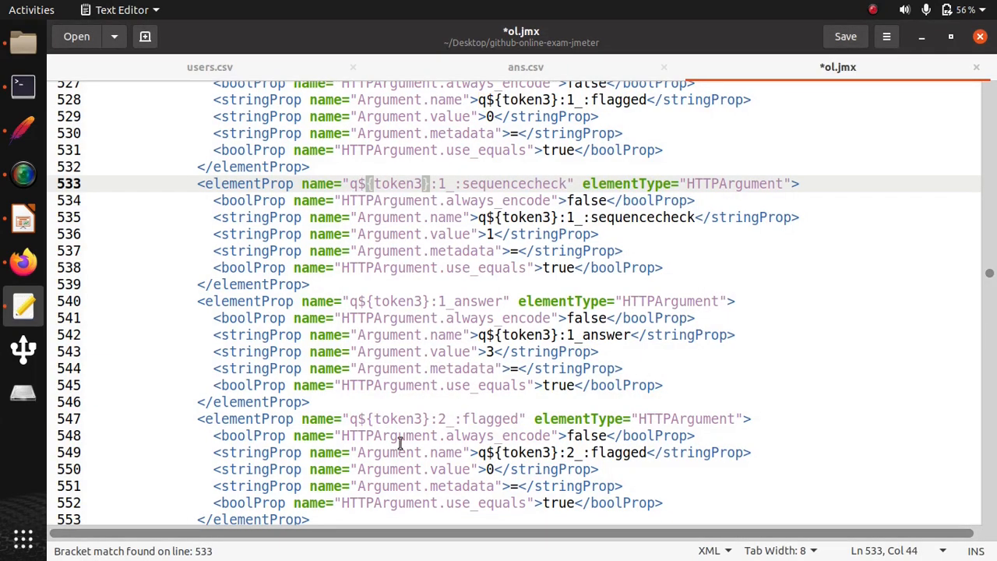
- Check the replaced q${token3} names in ol.jmx and reopen the saved file in JMeter
scroll(402, 288, down, 2)
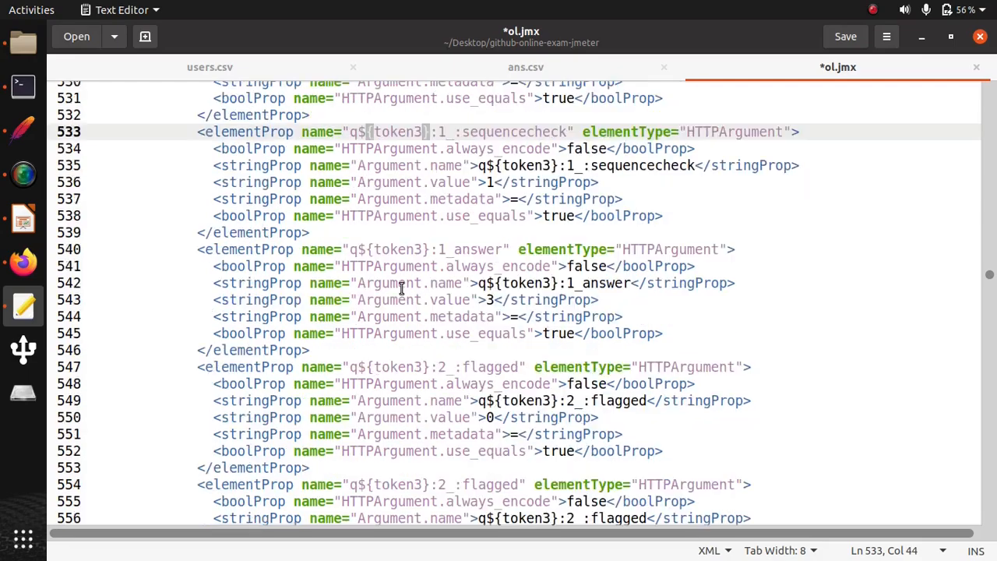
scroll(401, 288, down, 8)
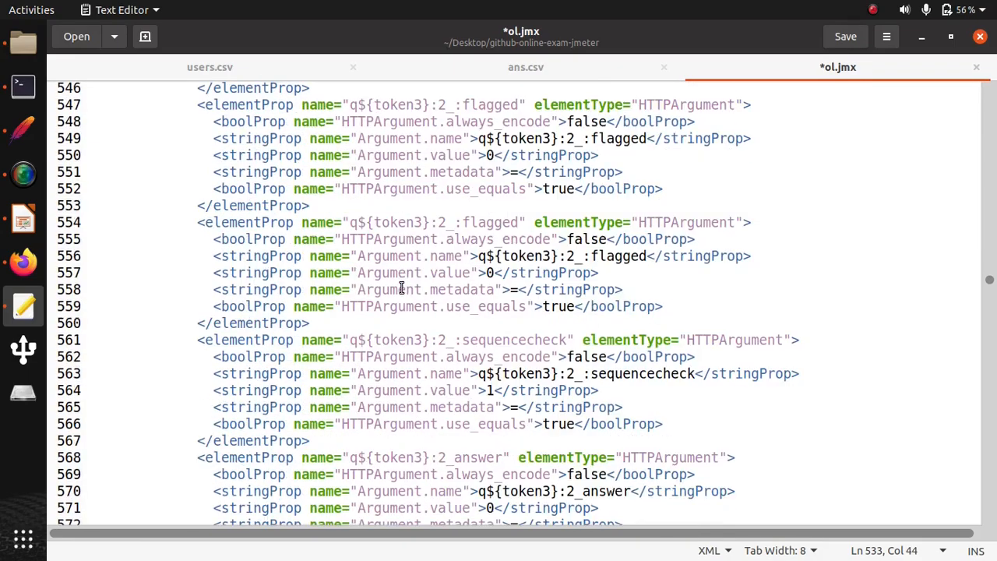
scroll(402, 288, down, 4)
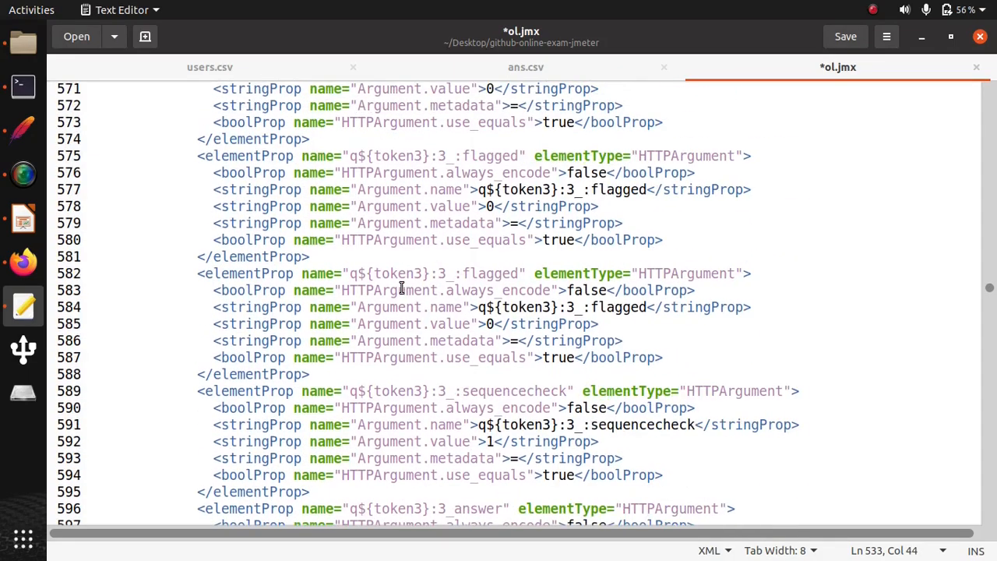
key(alt+Tab)
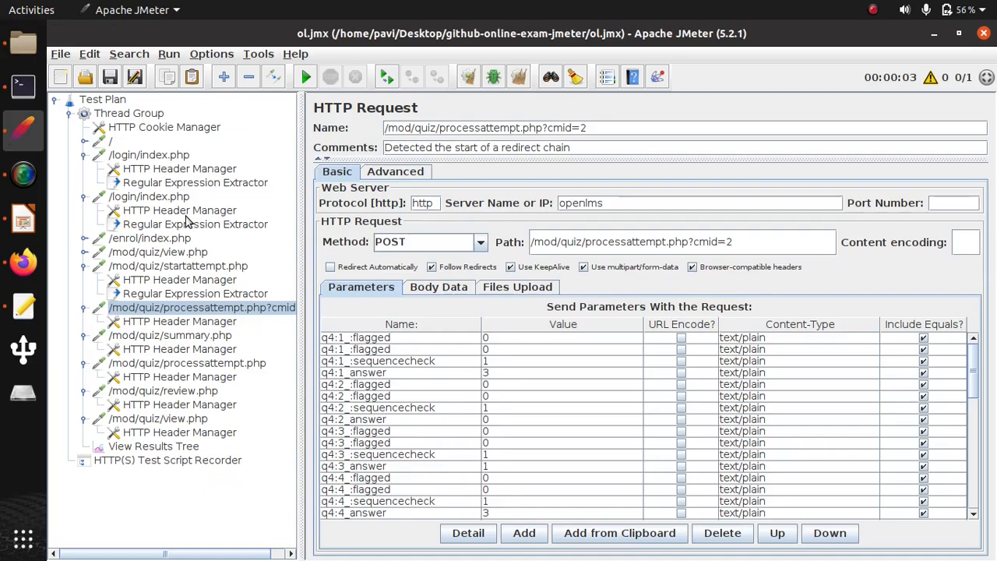
click(61, 55)
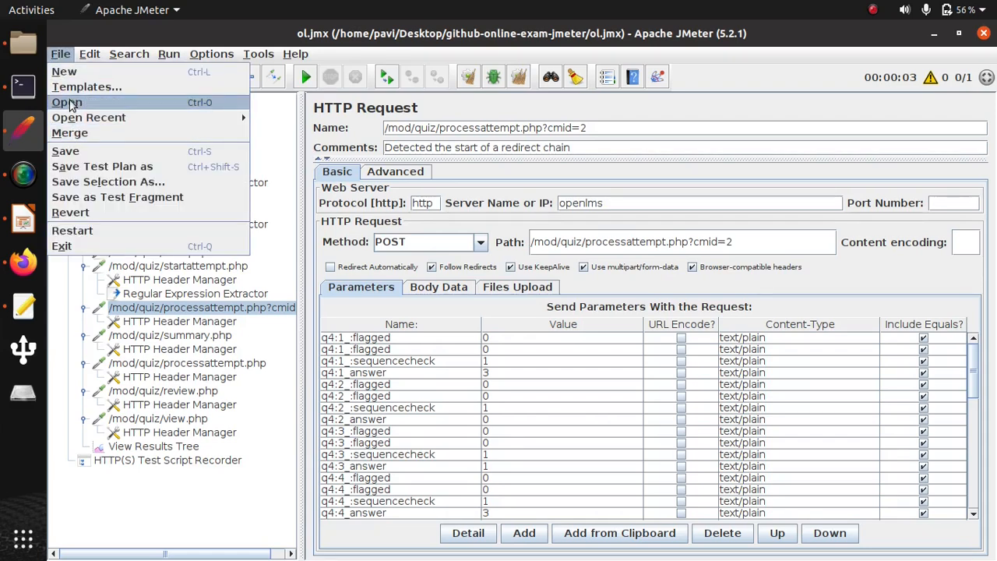
click(67, 103)
click(315, 234)
click(651, 415)
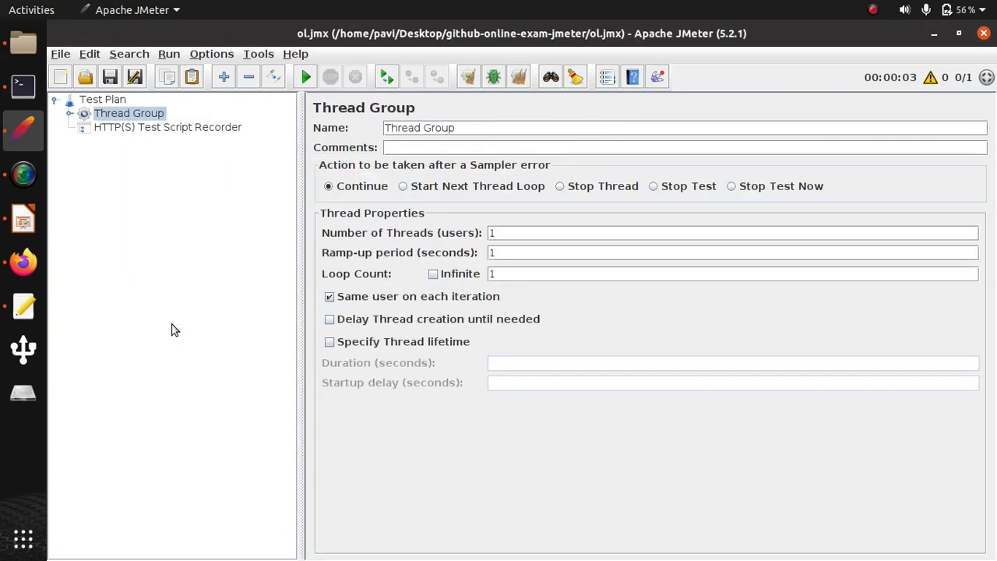
- Expand the Thread Group and check the parameters of the /mod/quiz/processattempt.php?cmid=2 request
click(69, 114)
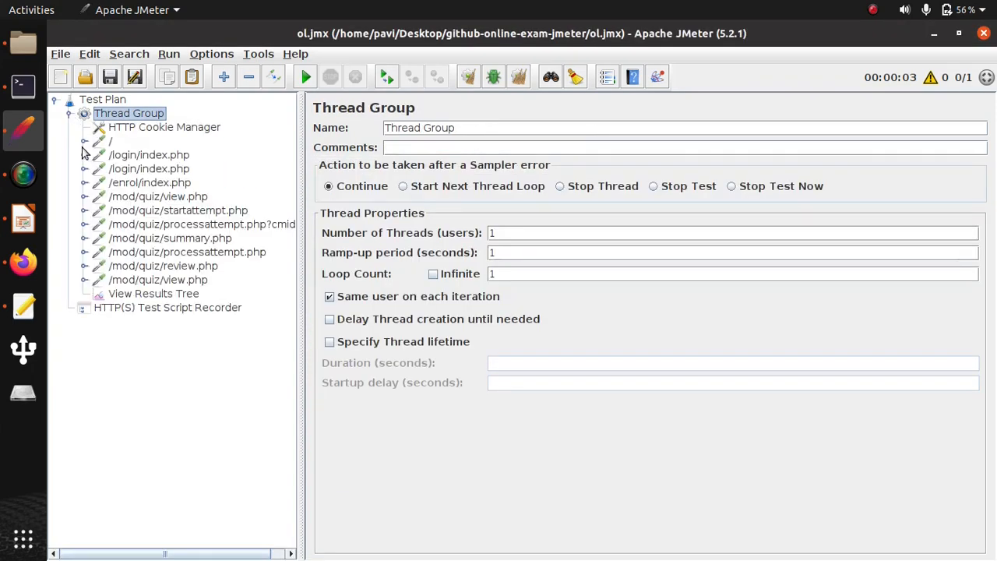
click(147, 225)
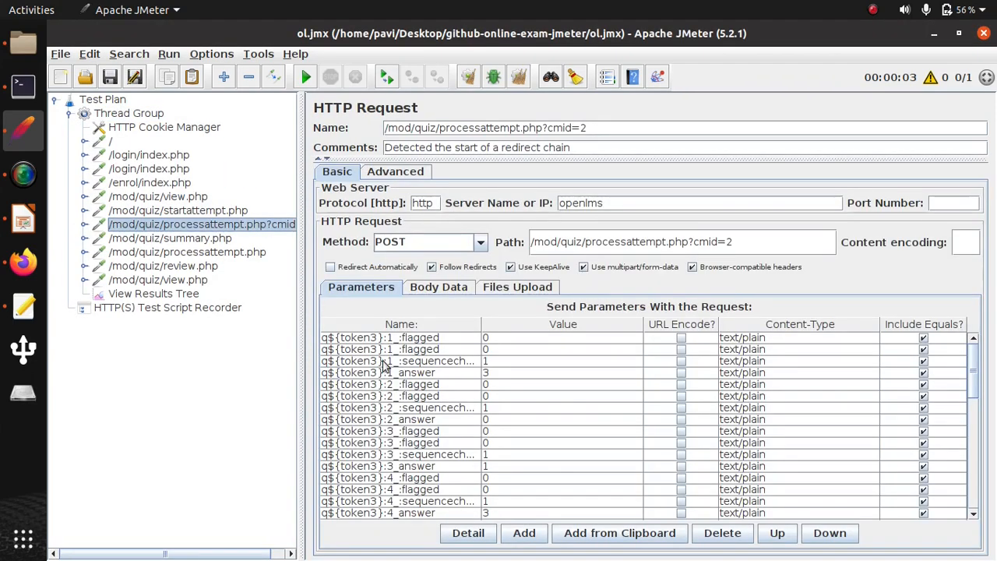
scroll(390, 433, down, 1)
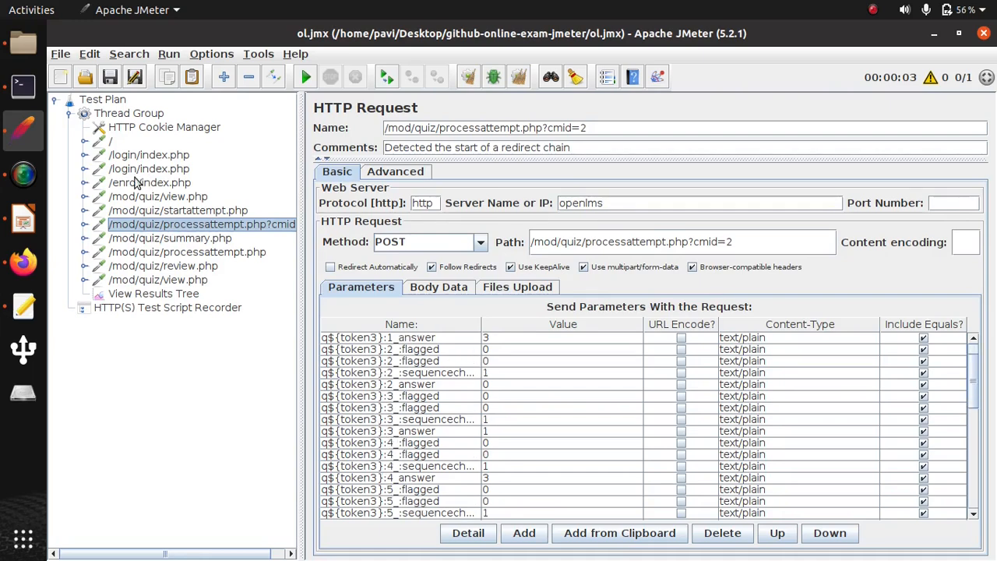
click(84, 225)
click(85, 252)
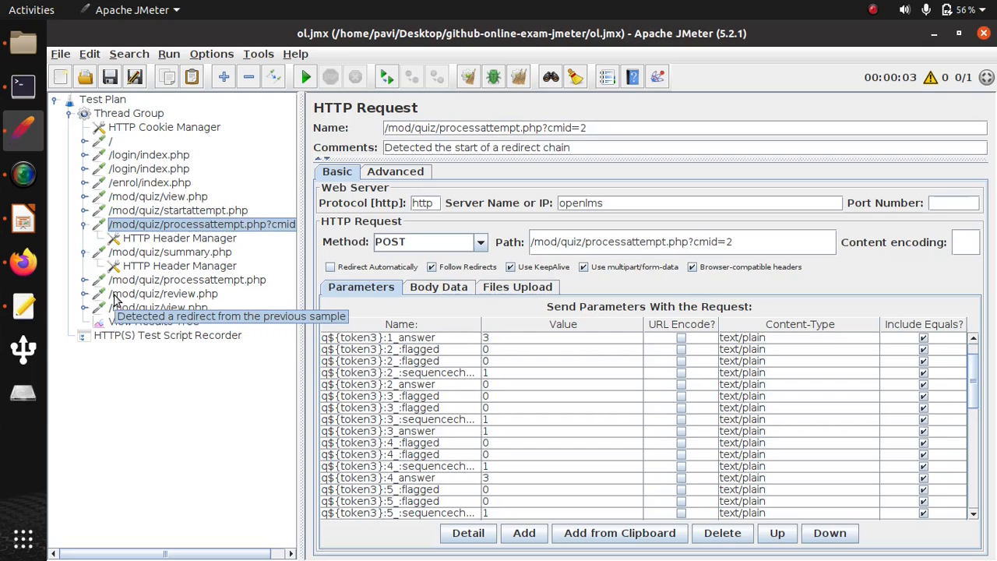
scroll(513, 369, down, 10)
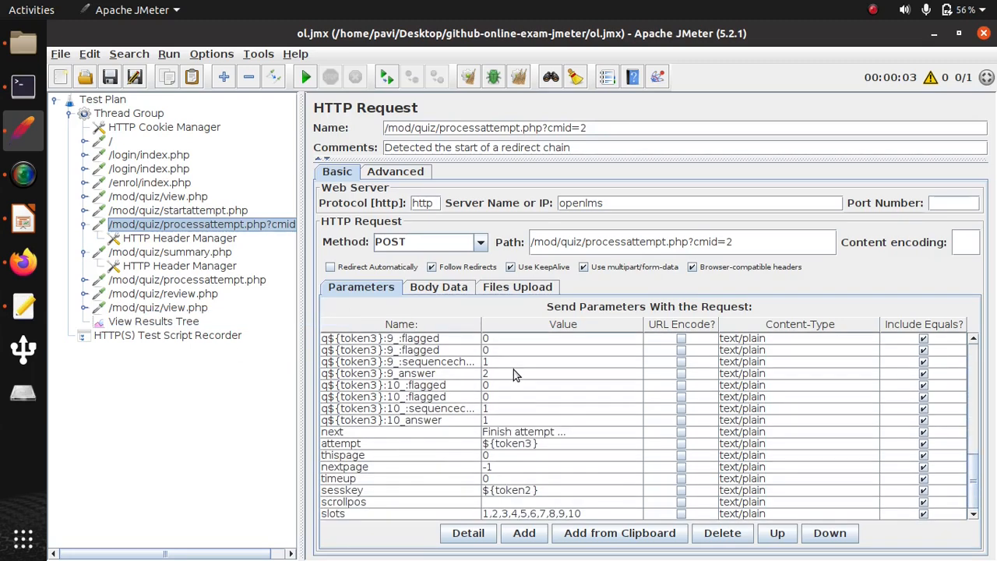
- Set the attempt parameter to ${token3} in the /mod/quiz/summary.php, /mod/quiz/processattempt.php and /mod/quiz/review.php requests
click(159, 252)
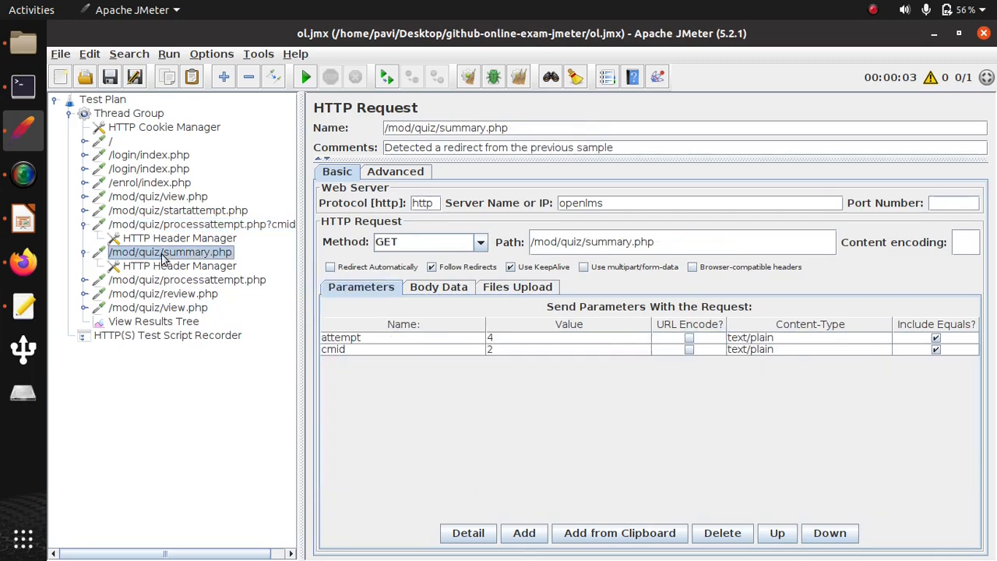
double_click(490, 338)
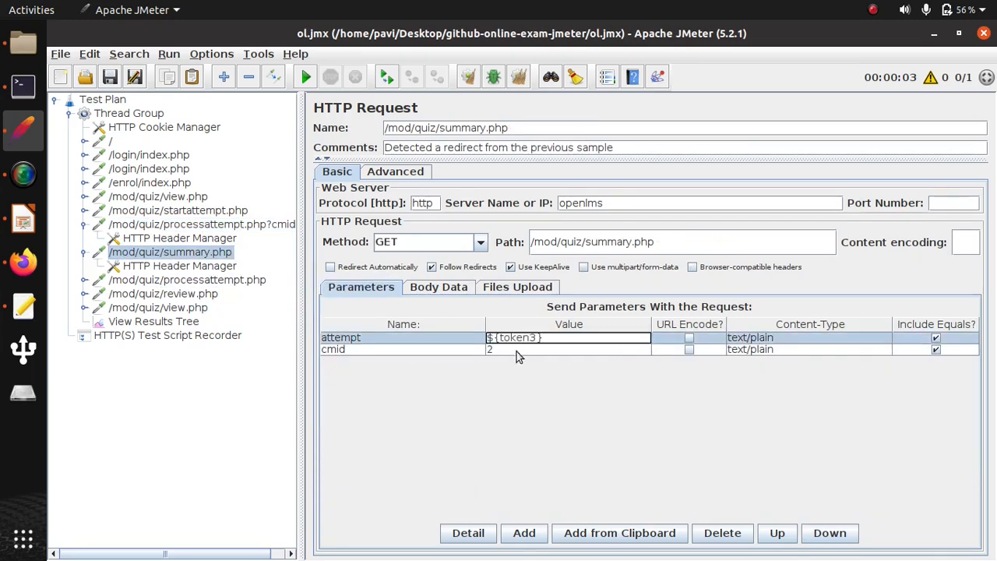
click(173, 279)
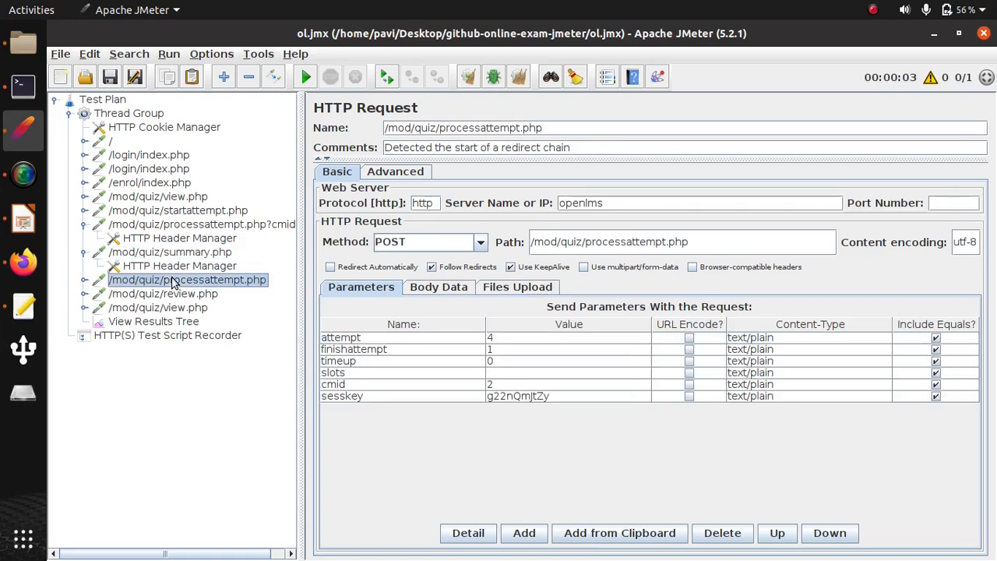
double_click(490, 338)
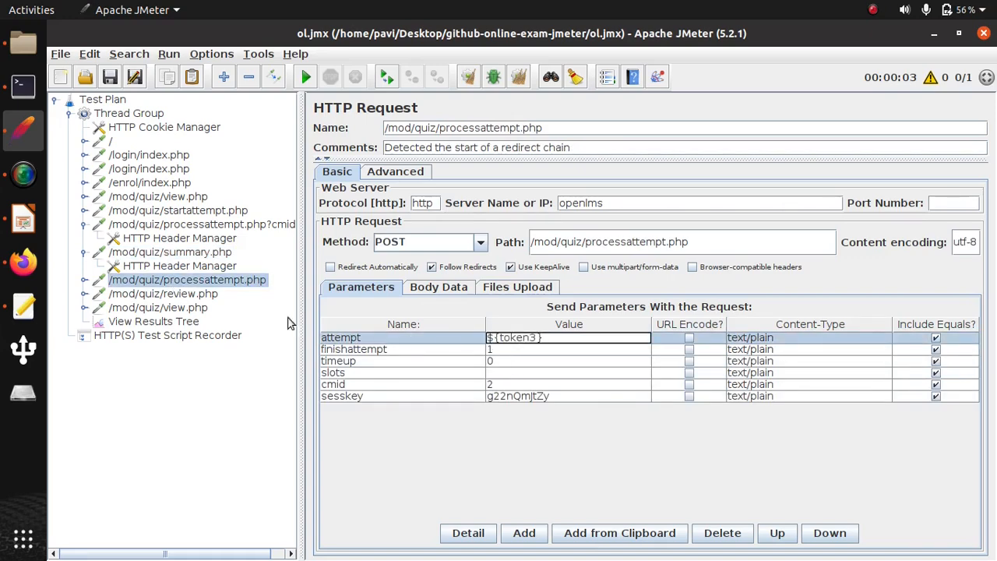
click(178, 294)
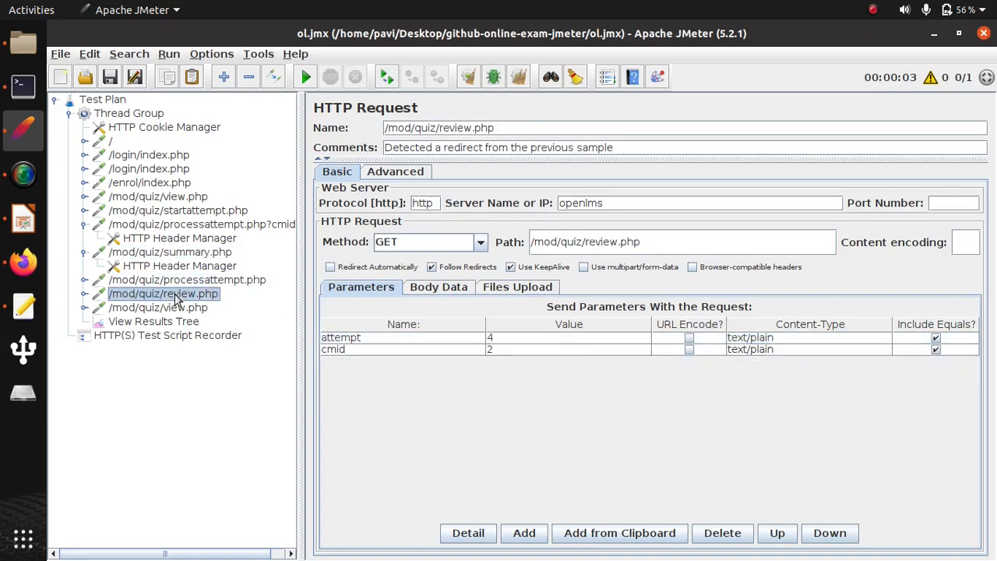
double_click(489, 339)
text(${token3})
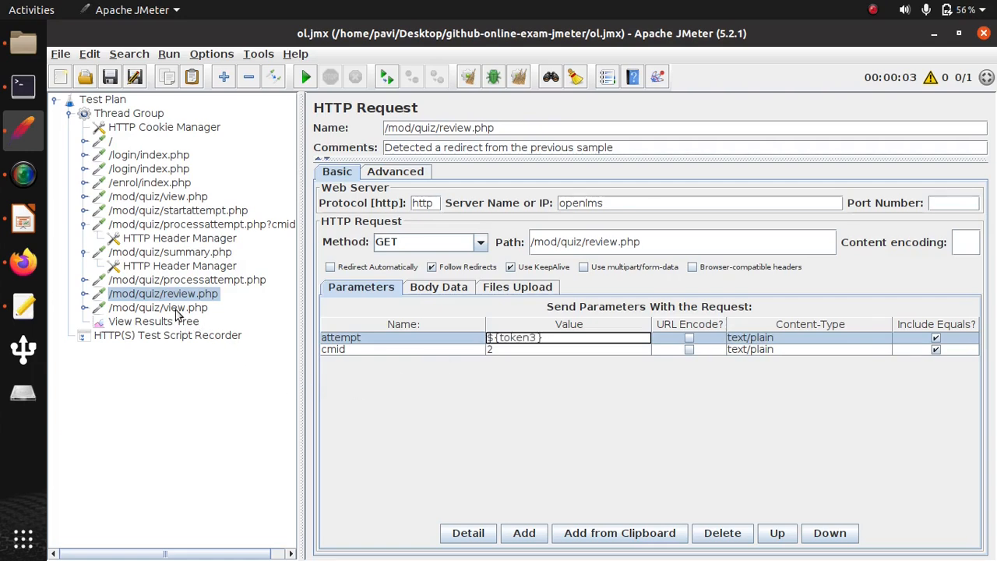
- Set the sesskey parameter of the /mod/quiz/processattempt.php request to ${token2}
click(178, 281)
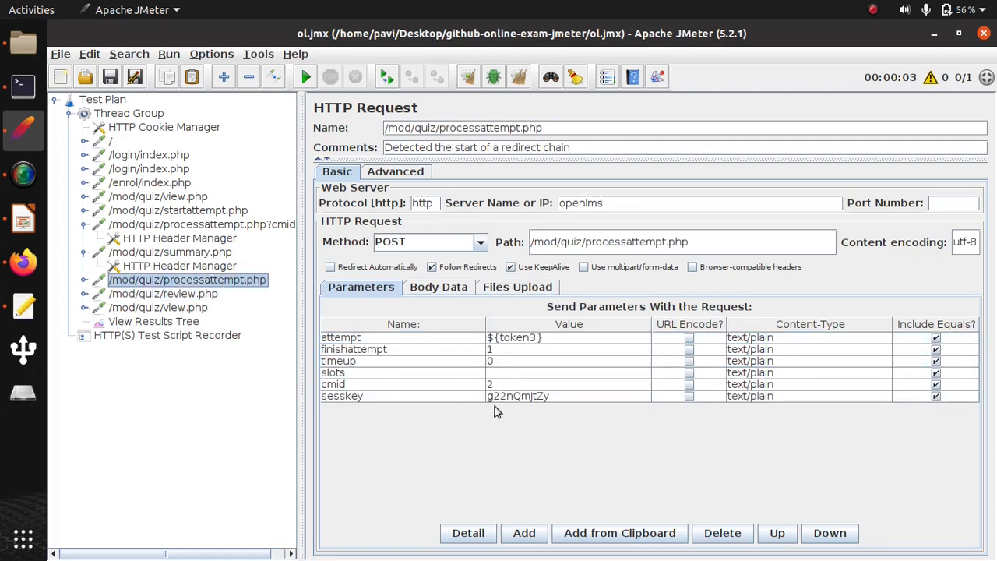
double_click(541, 397)
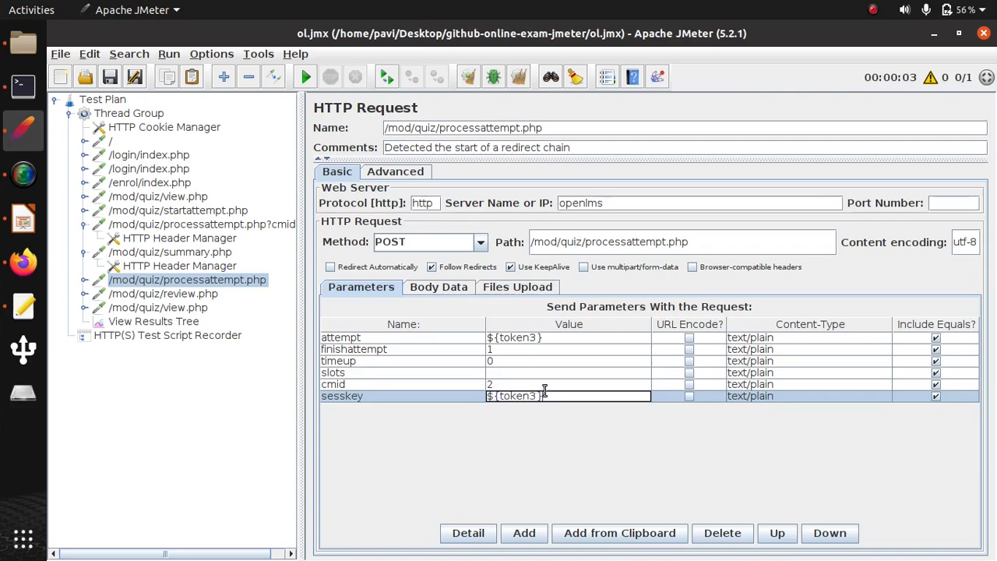
key(BackSpace)
text(2)
click(620, 384)
- Run the test plan with the View Results Tree listener open
click(142, 321)
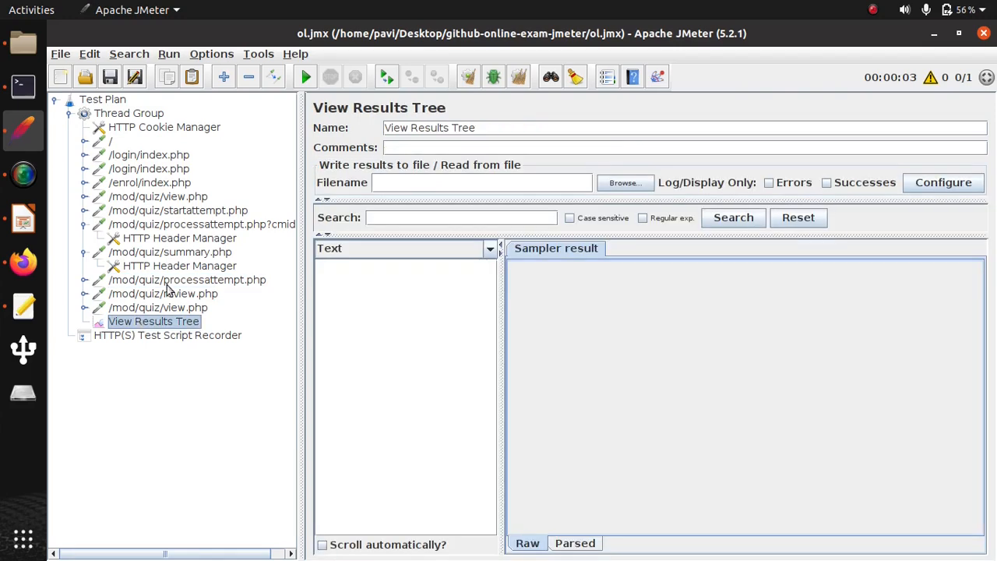
click(169, 53)
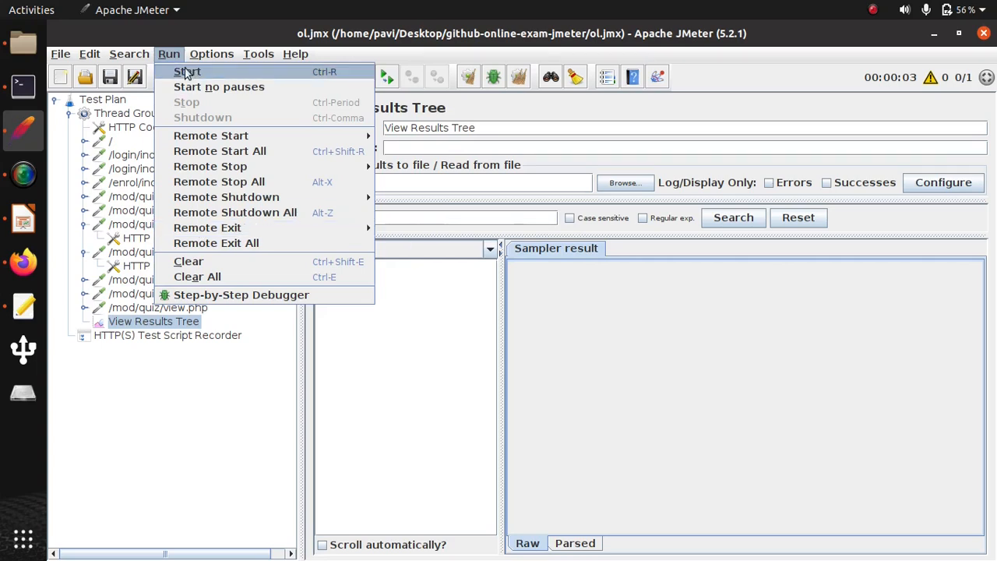
click(184, 69)
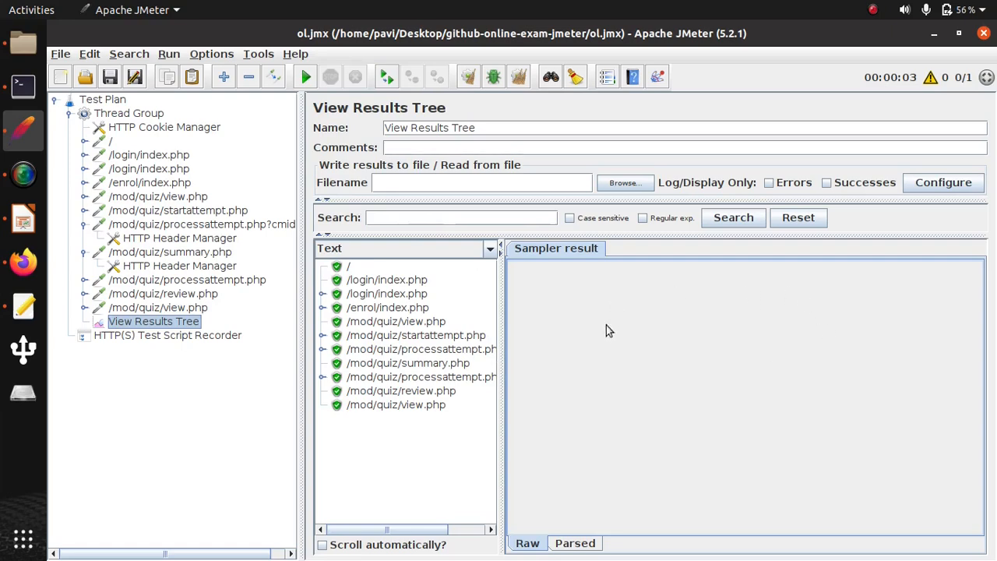
- Examine the response bodies of the /mod/quiz/review.php and last /mod/quiz/view.php samples rendered as HTML
click(442, 391)
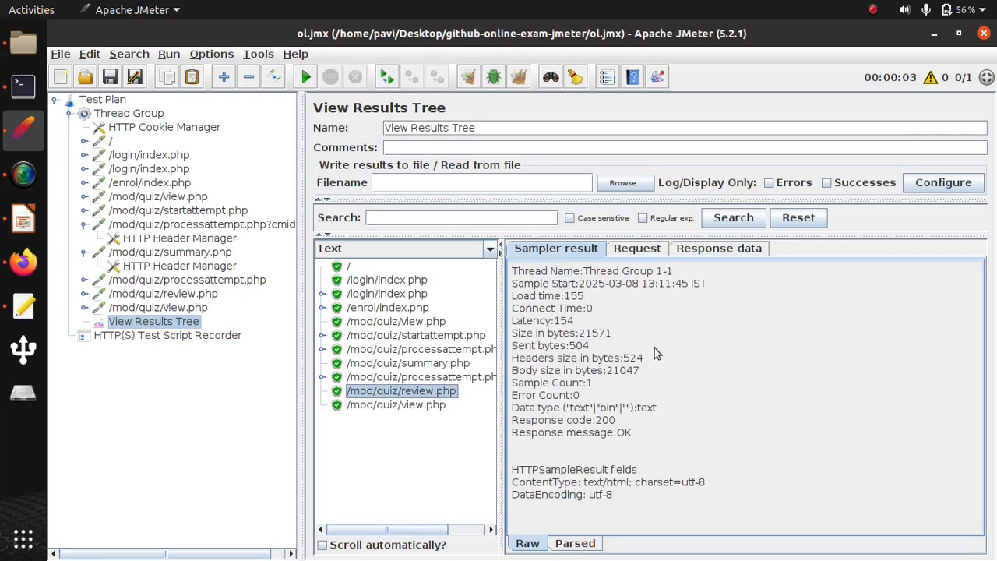
click(709, 251)
click(479, 249)
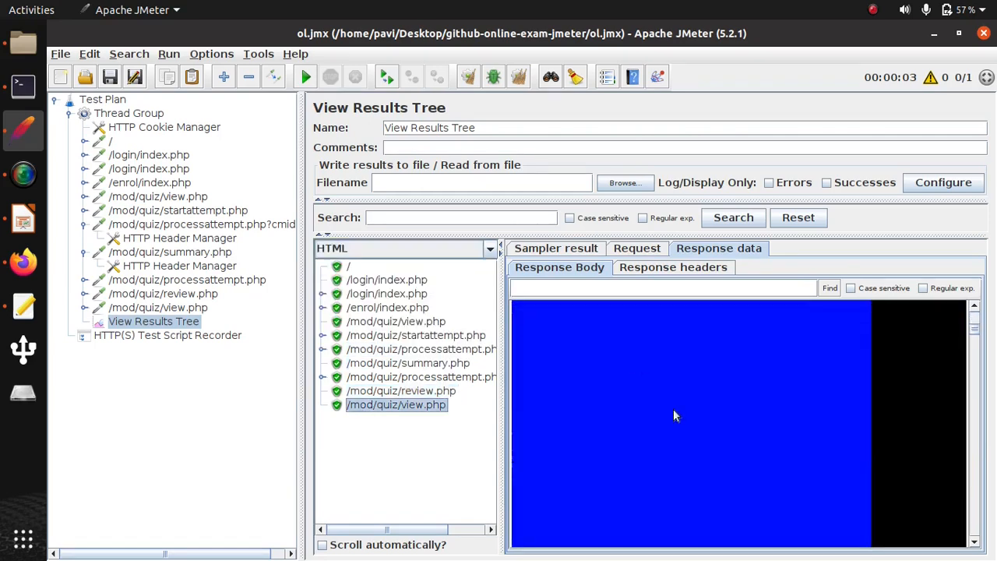
scroll(675, 413, down, 10)
scroll(673, 408, down, 6)
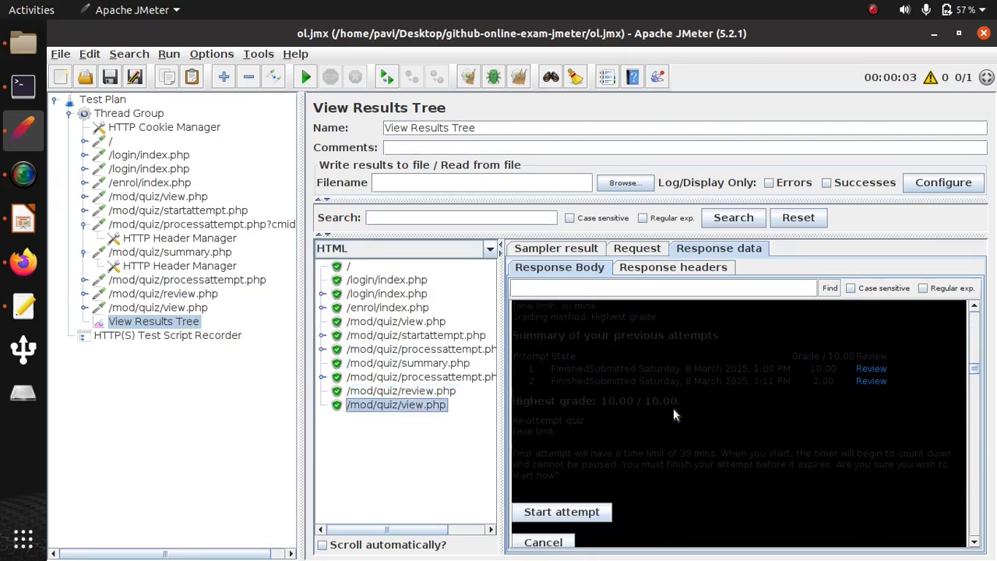
scroll(705, 421, up, 3)
scroll(708, 422, down, 3)
- Switch to Firefox, change its network proxy setting and reload the Linux Quiz page to check the attempts
click(24, 262)
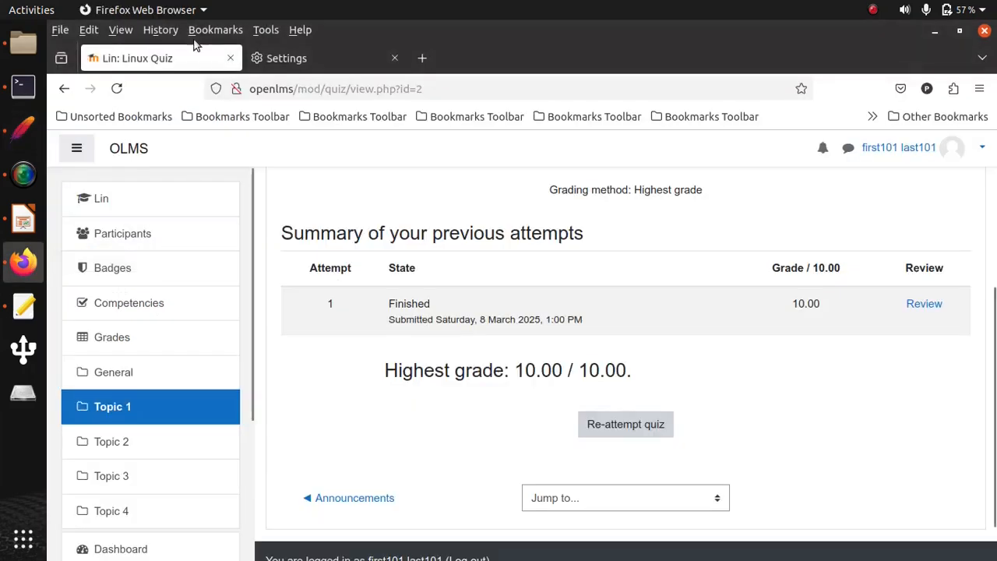
click(316, 67)
click(701, 494)
click(302, 228)
click(735, 523)
click(175, 58)
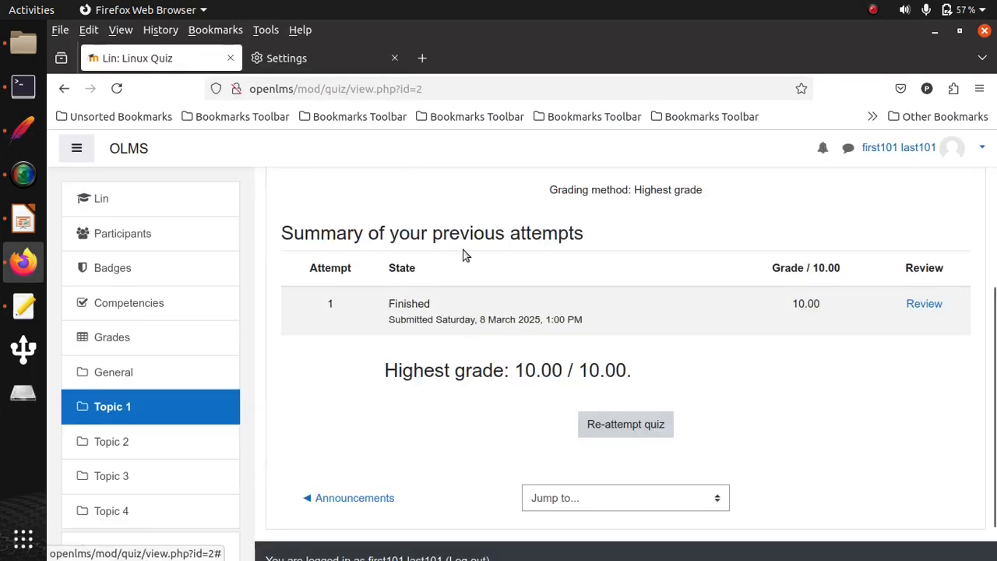
click(116, 88)
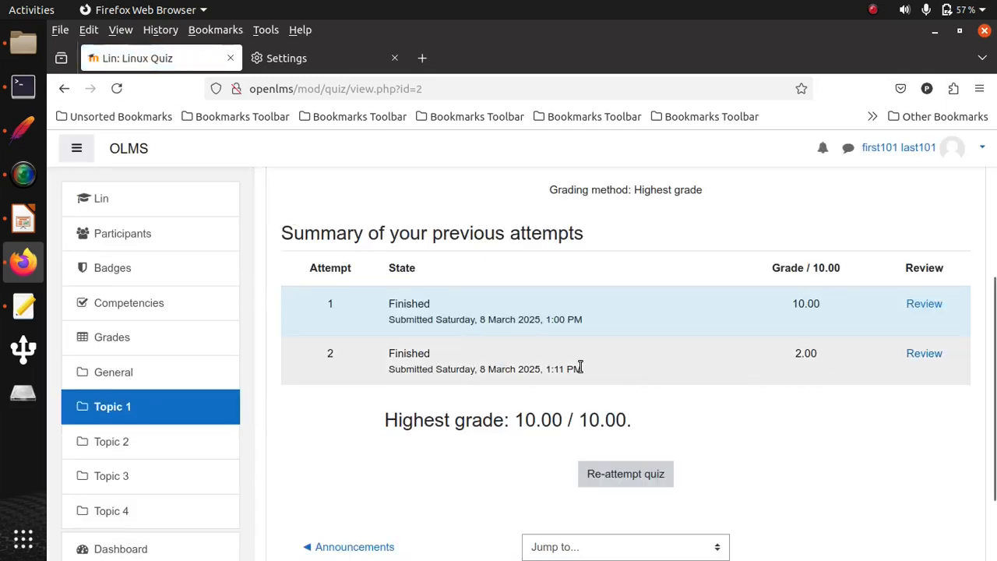
- Return to JMeter and add a CSV Data Set Config element to the Thread Group
click(24, 219)
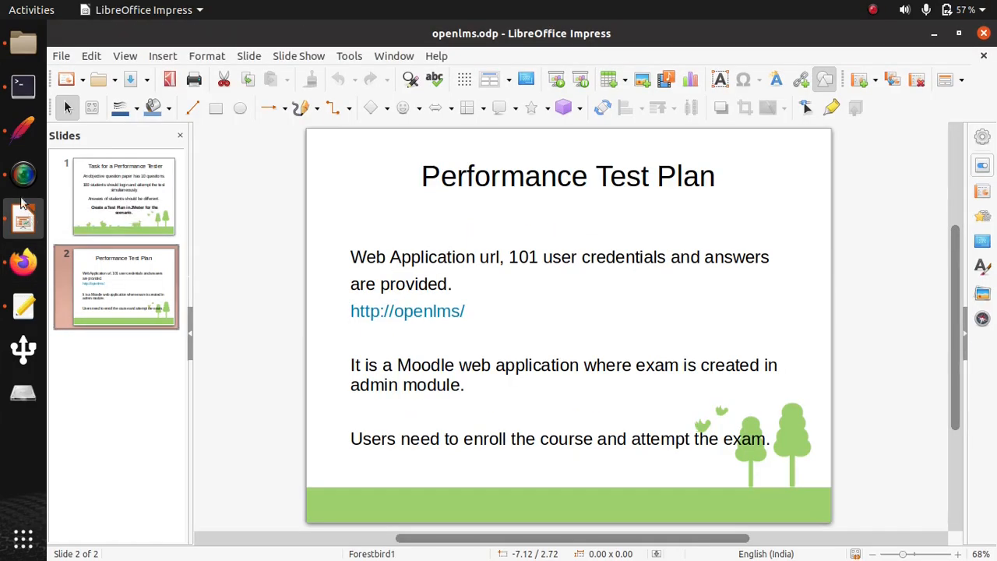
click(23, 129)
click(131, 114)
right_click(138, 115)
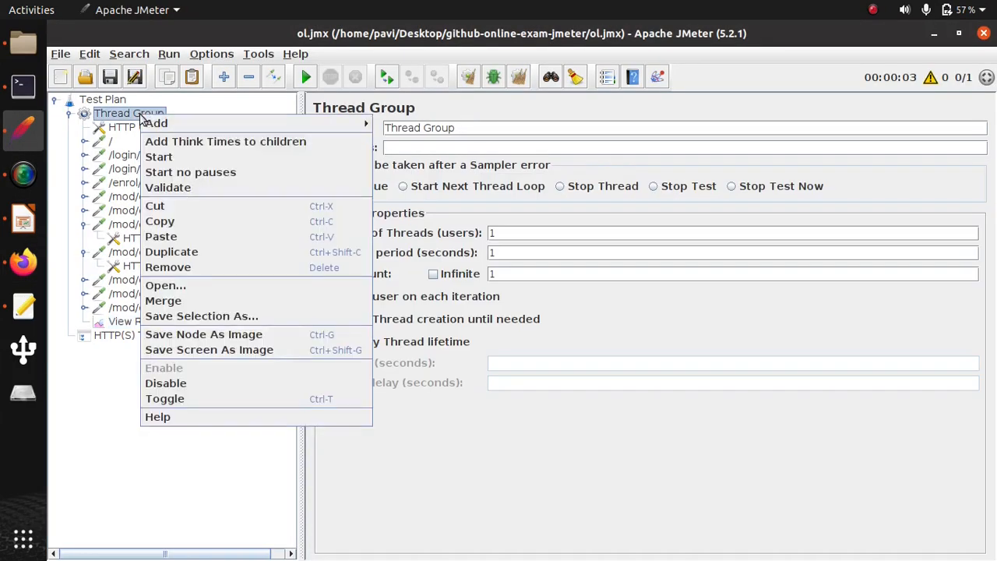
mouse_move(317, 128)
mouse_move(398, 128)
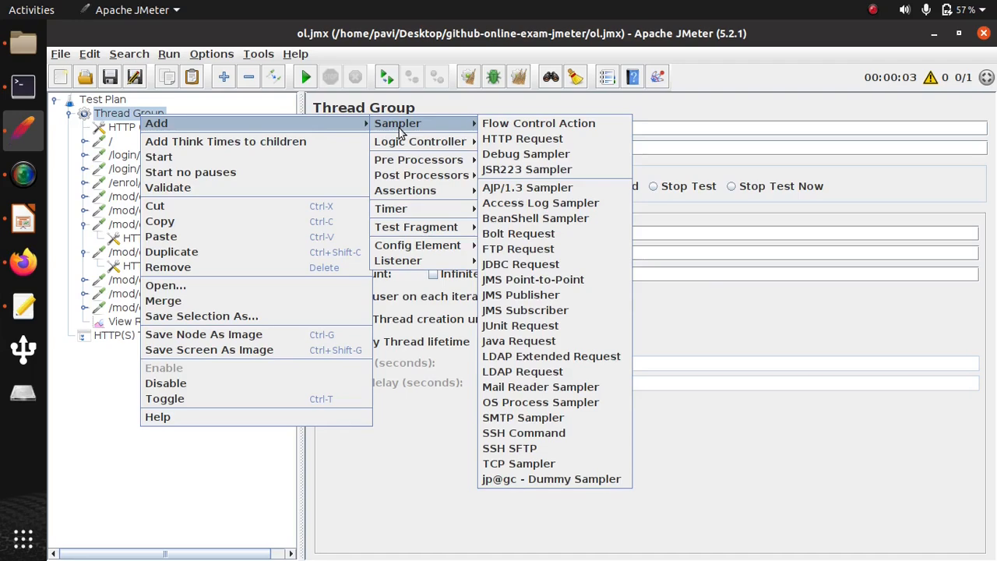
mouse_move(436, 246)
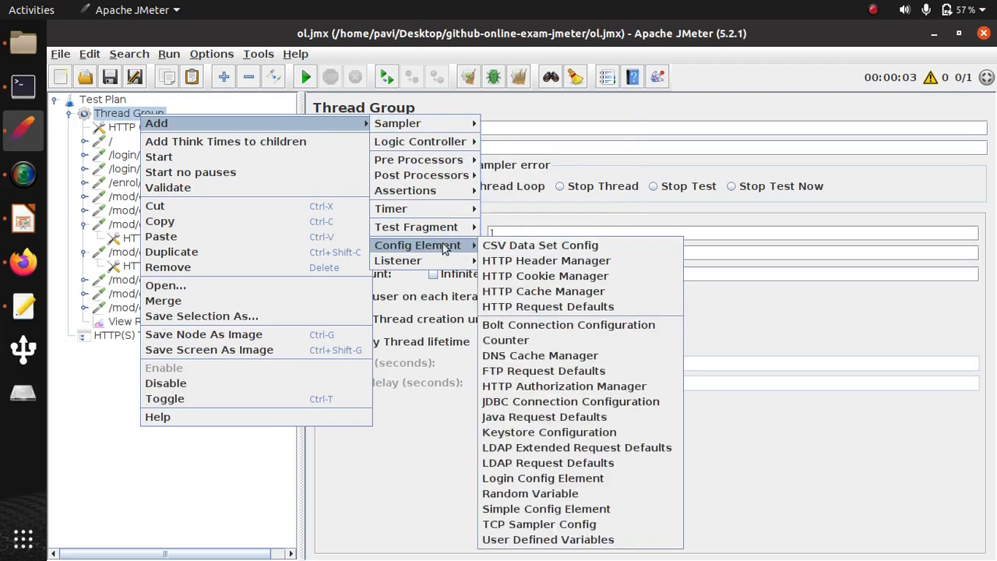
click(542, 253)
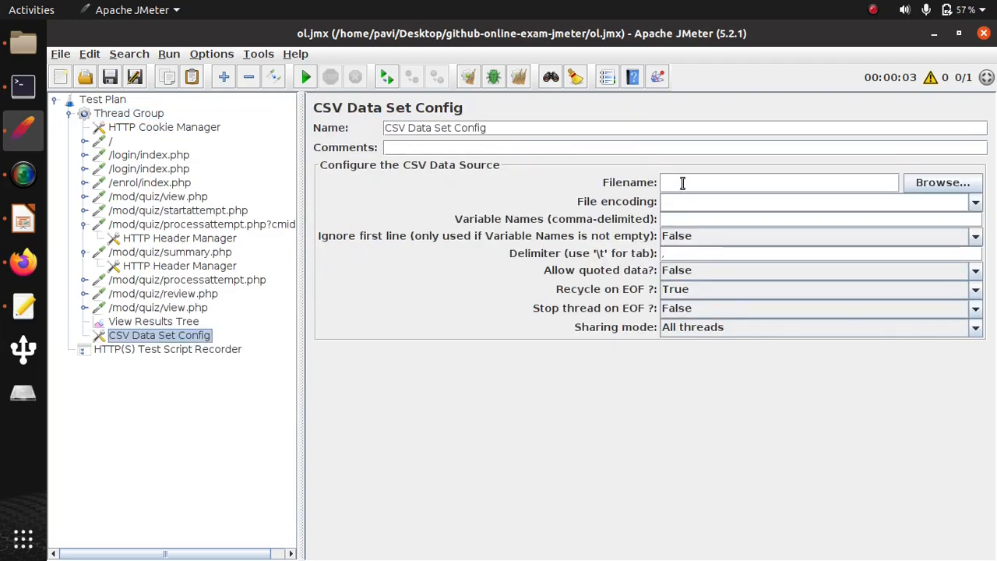
- Point the CSV Data Set Config to users.csv, using the github-online-exam-jmeter folder path copied from the file manager
click(32, 51)
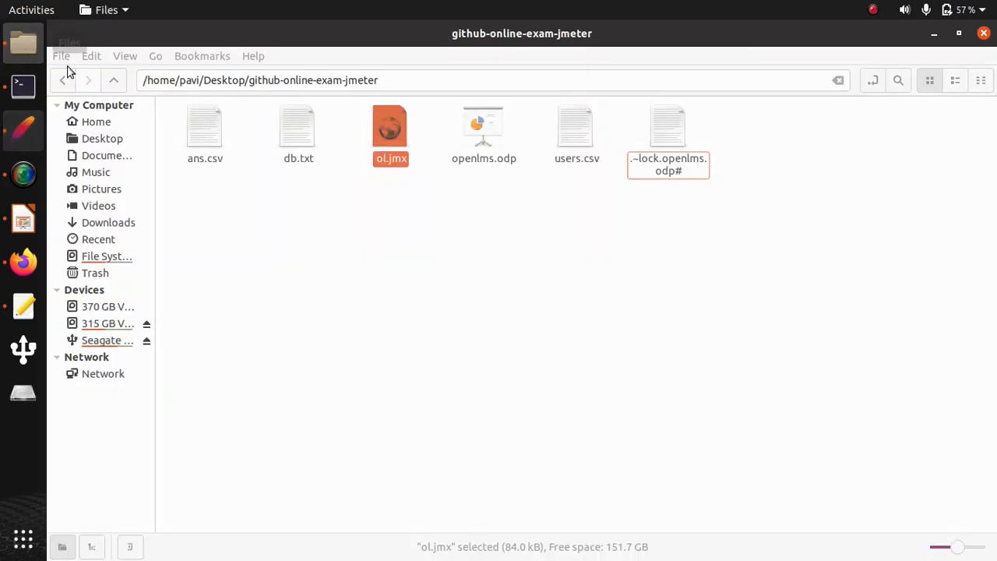
click(576, 155)
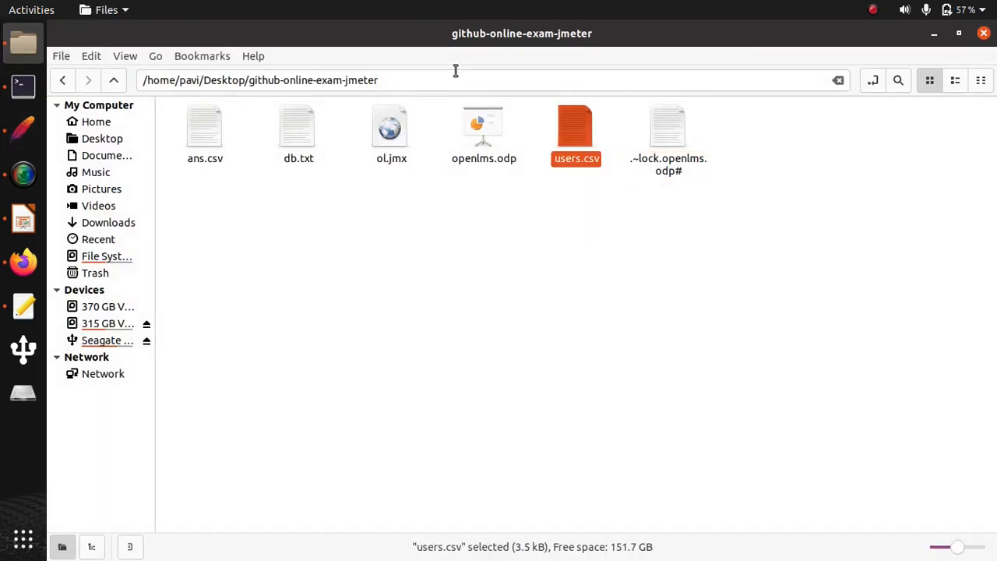
click(440, 79)
key(ctrl+c)
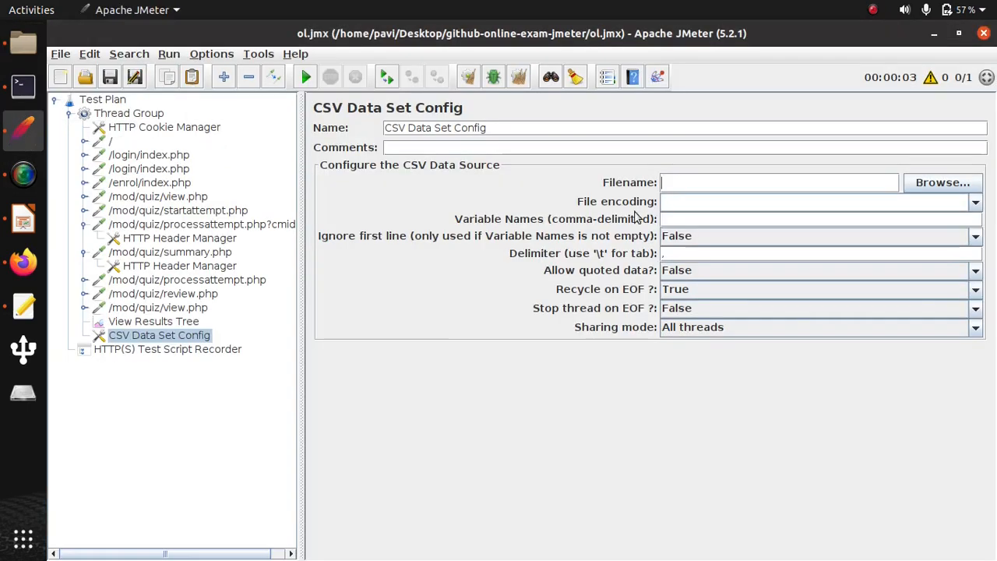
click(23, 129)
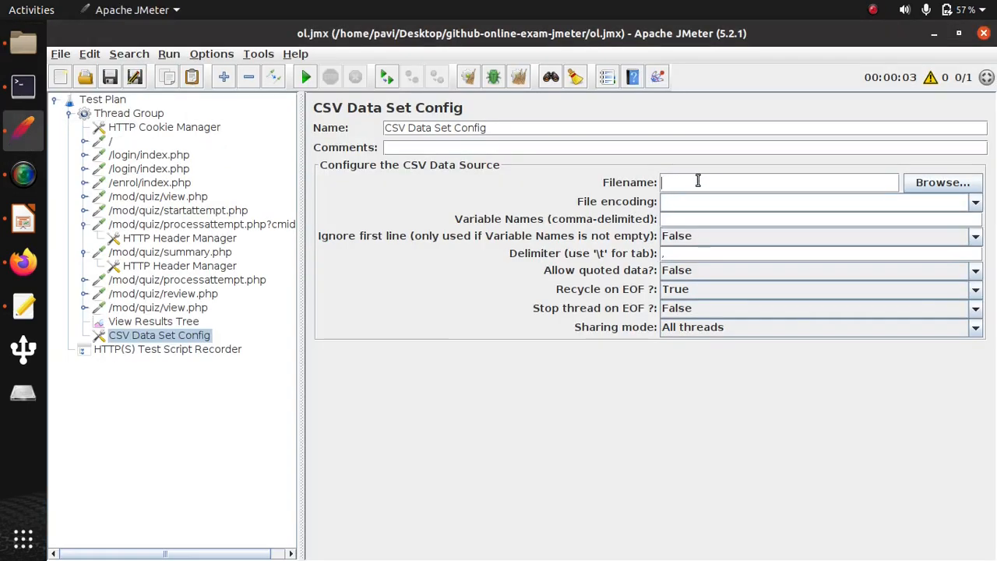
click(698, 181)
key(ctrl+v)
text(/users.csv)
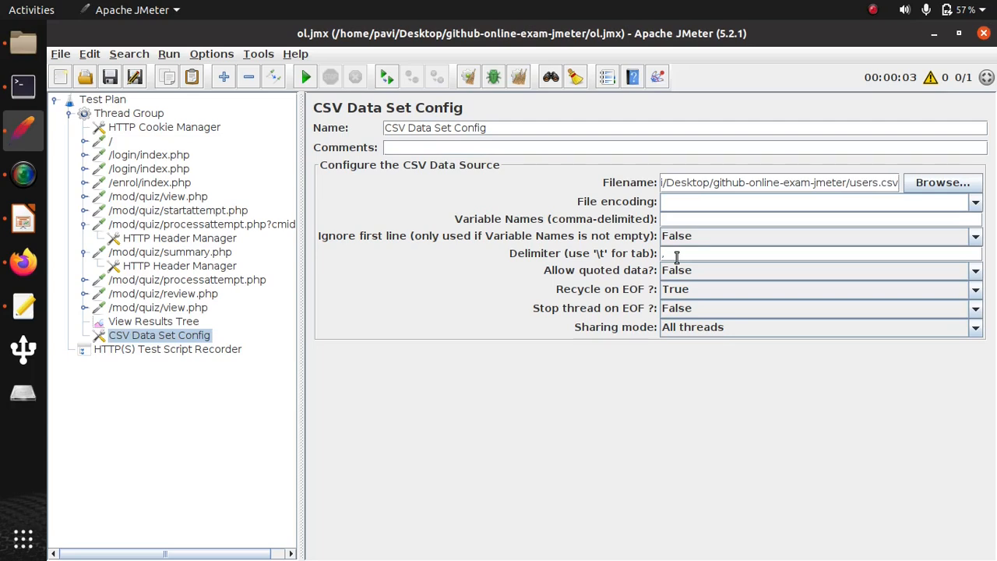
text(user,pass,first)
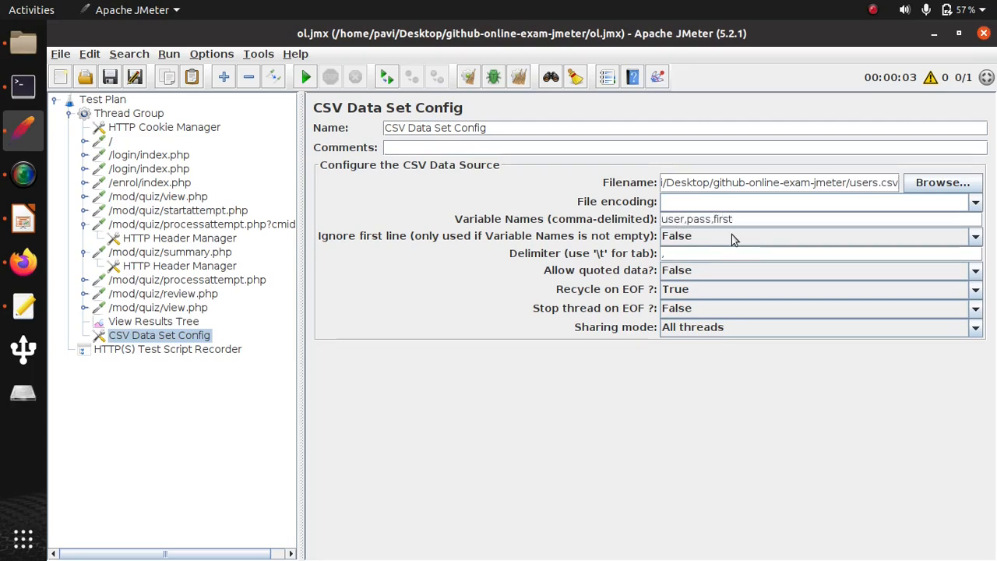
text(,last)
- In the POST /login/index.php request, set the username parameter to ${user} and the password parameter to ${pass}
click(174, 169)
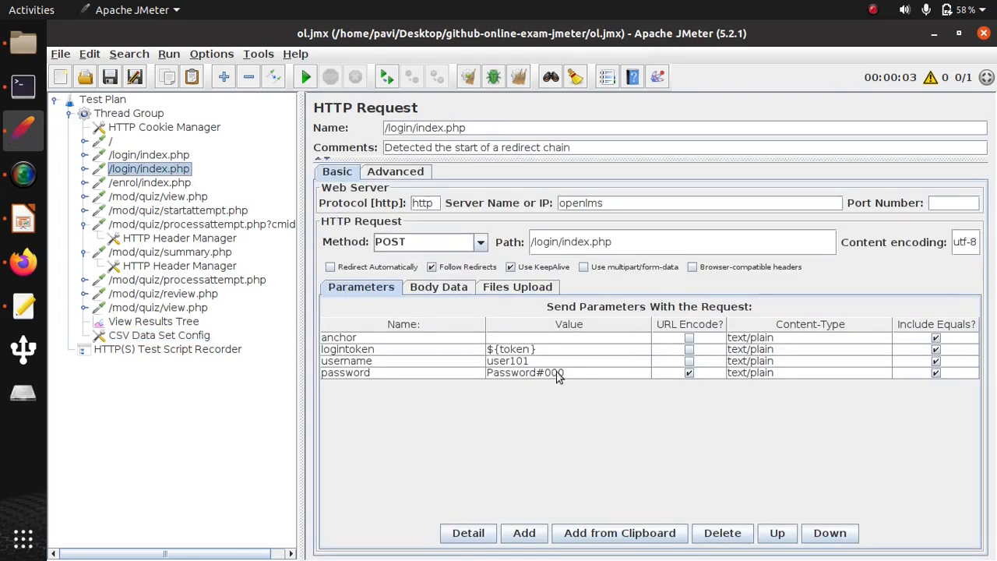
double_click(518, 362)
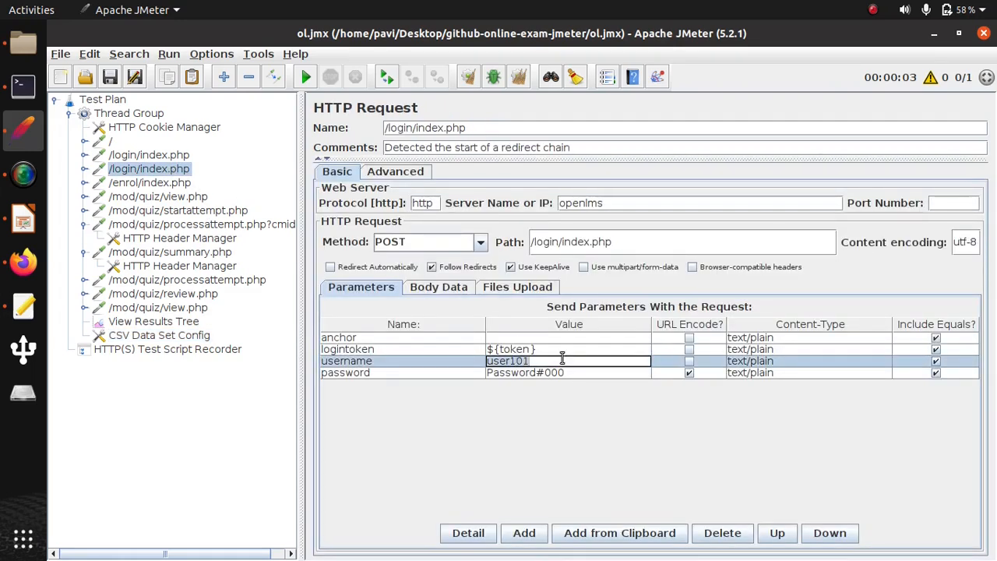
text(${})
text(user)
double_click(521, 374)
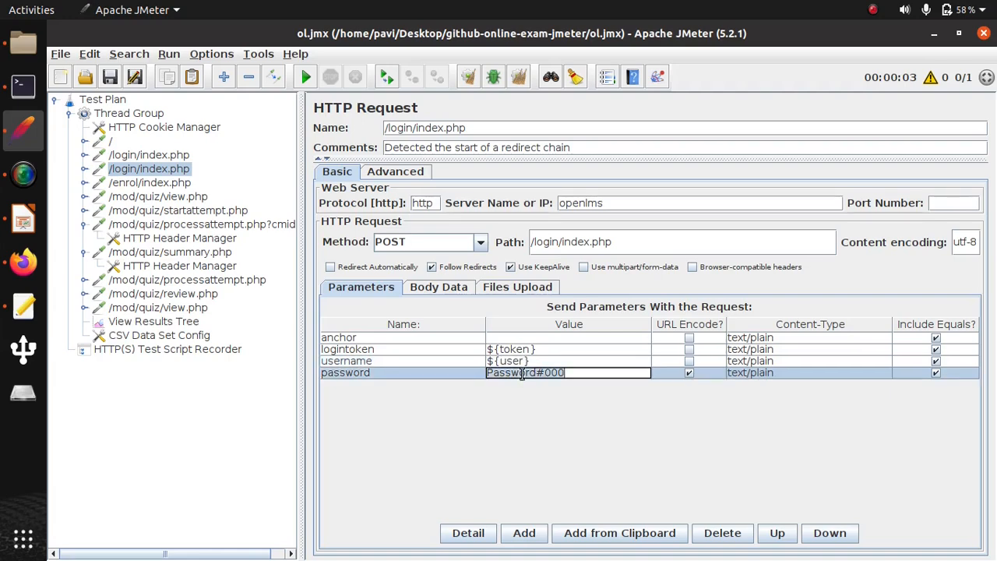
key(ctrl+a)
text(${})
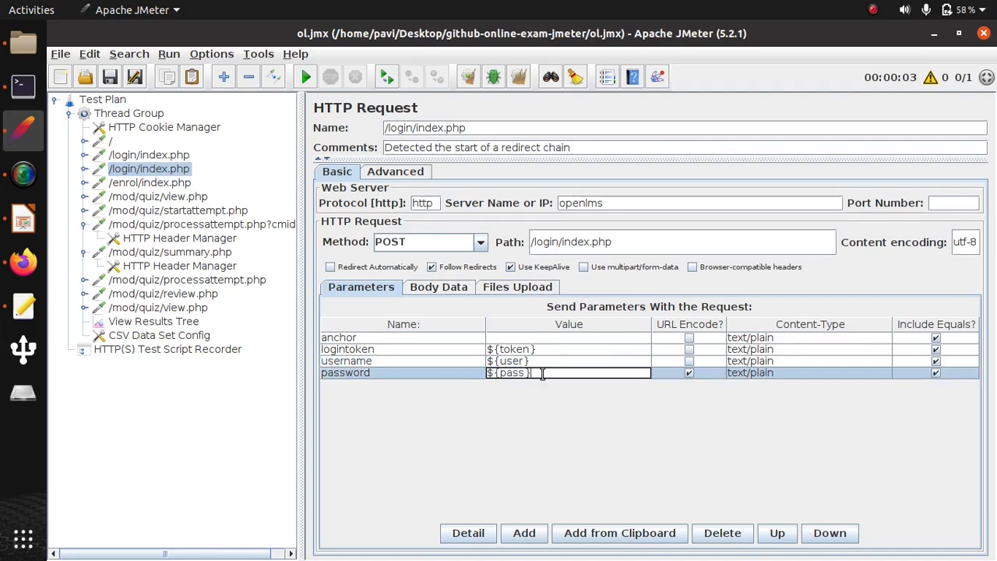
- Set the Thread Group to 100 threads with a 100-second ramp-up, and move CSV Data Set Config directly below HTTP Cookie Manager
click(141, 115)
click(522, 233)
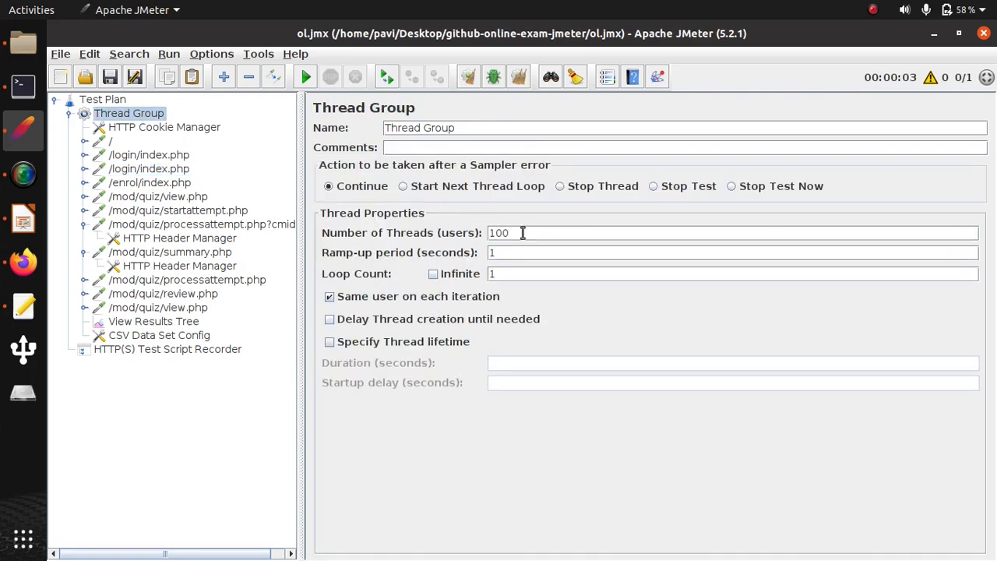
click(537, 253)
text(00)
click(170, 337)
drag(170, 336, 160, 141)
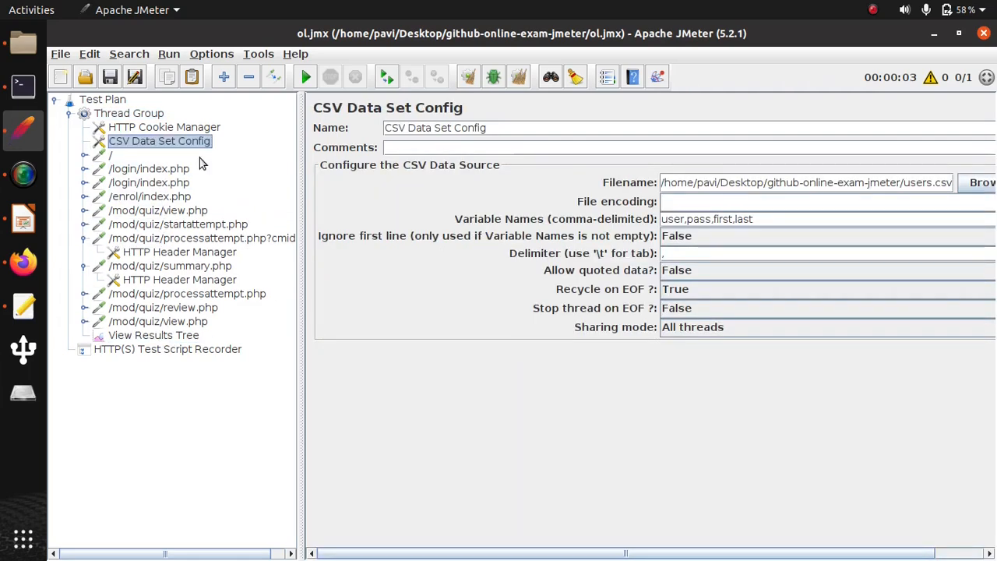
- Add Response Time Graph and View Results in Table listeners to the Thread Group
right_click(124, 115)
mouse_move(271, 132)
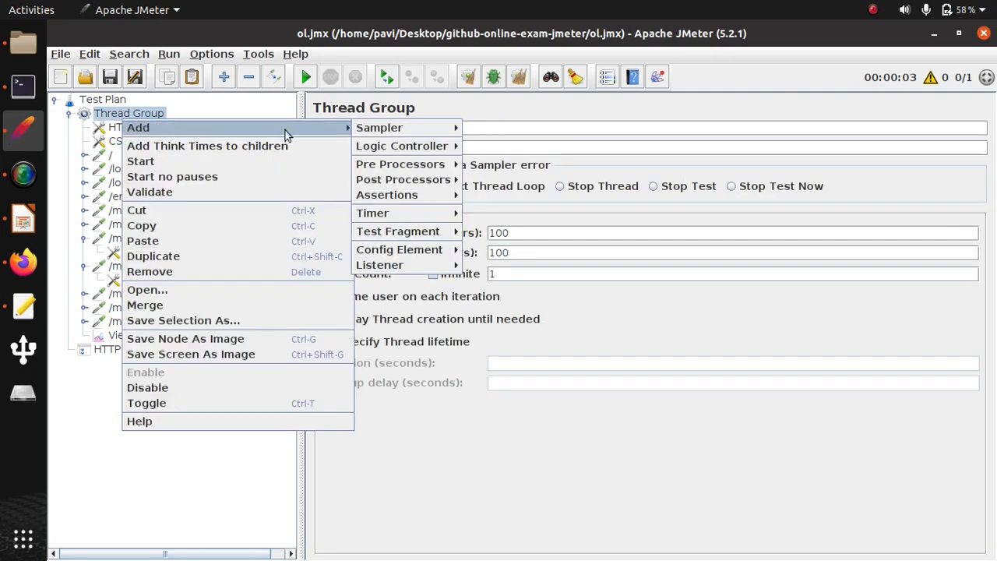
mouse_move(418, 267)
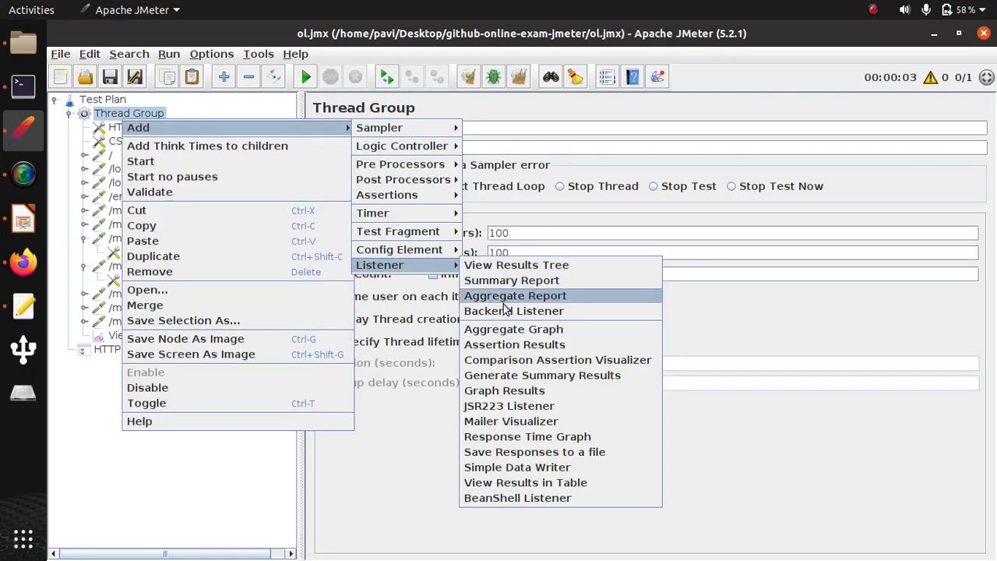
click(529, 437)
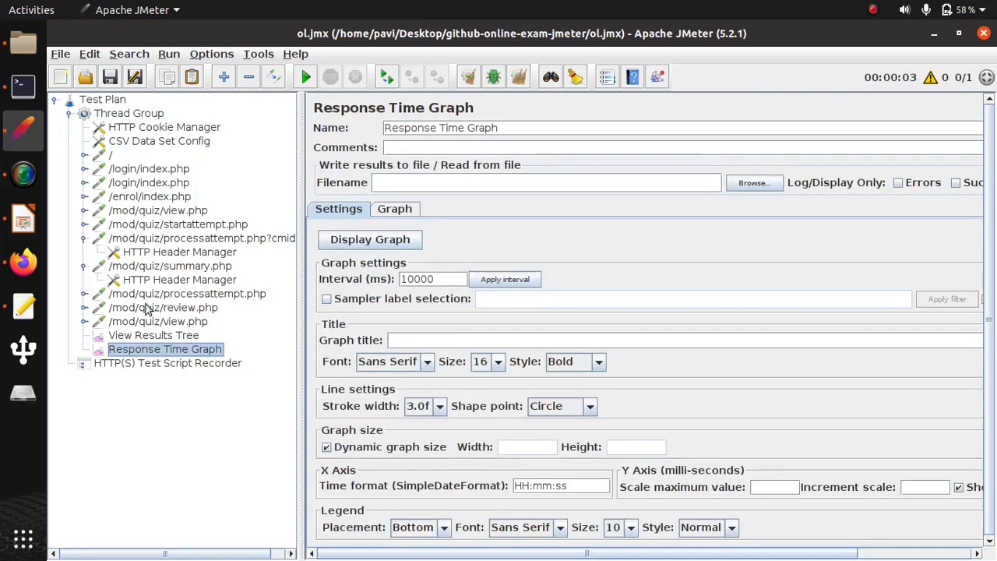
right_click(122, 117)
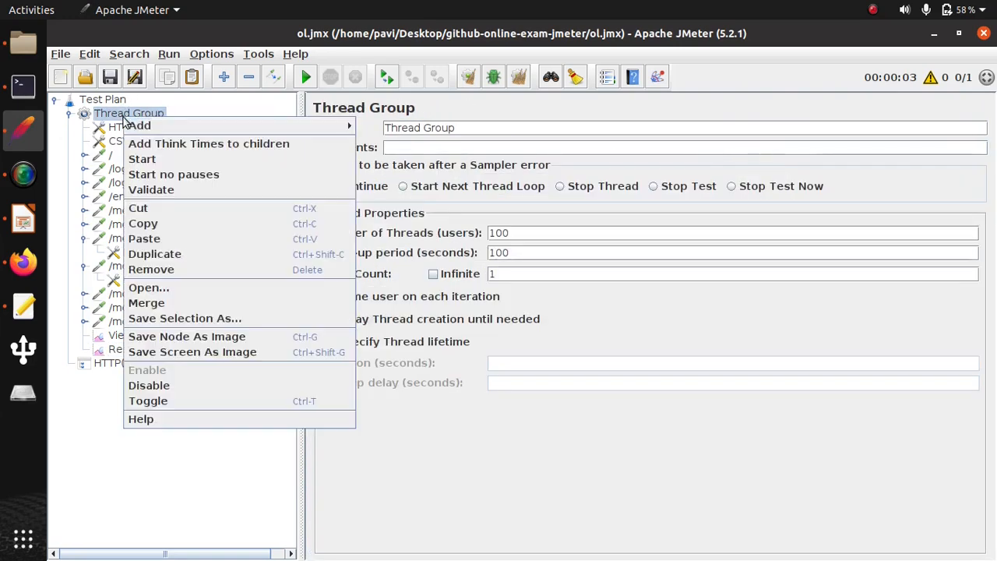
mouse_move(140, 126)
mouse_move(390, 262)
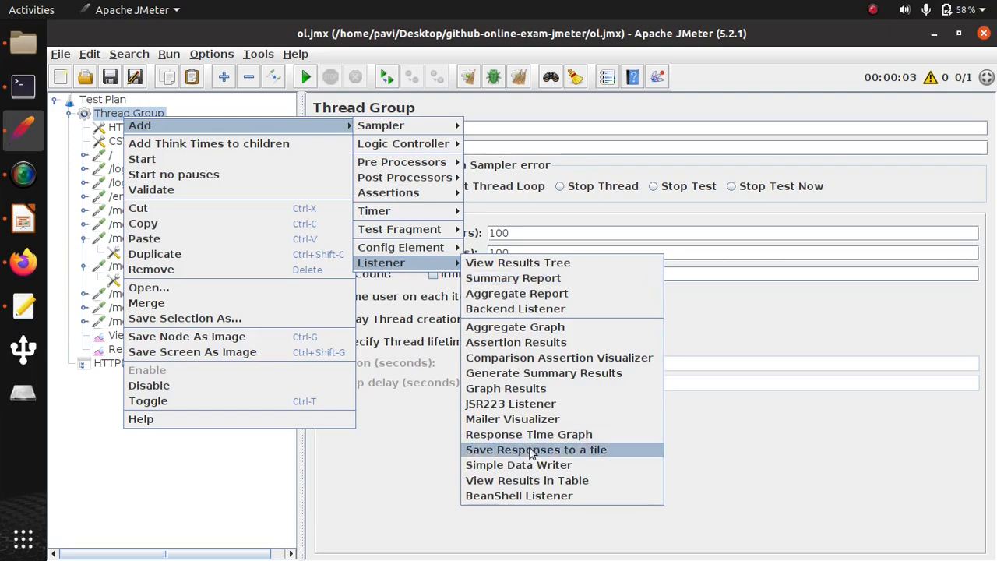
click(526, 480)
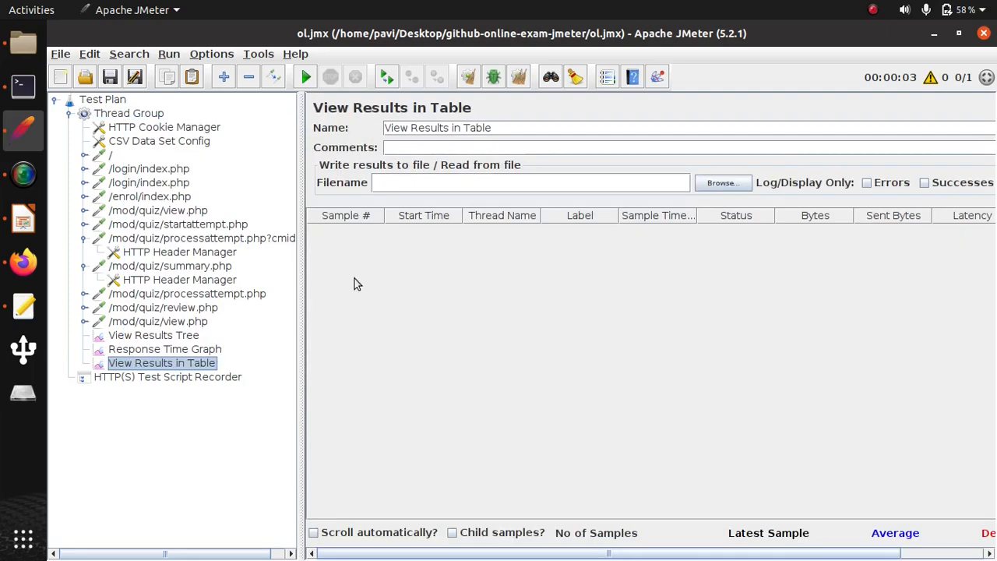
- Add Graph Results and Aggregate Graph listeners to the Thread Group
right_click(129, 117)
mouse_move(144, 126)
mouse_move(398, 263)
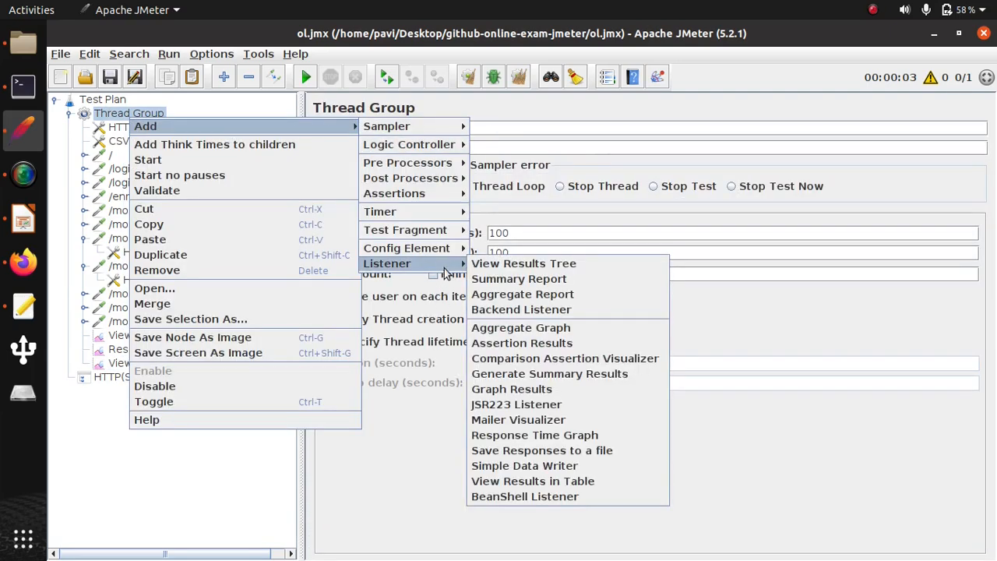
click(559, 390)
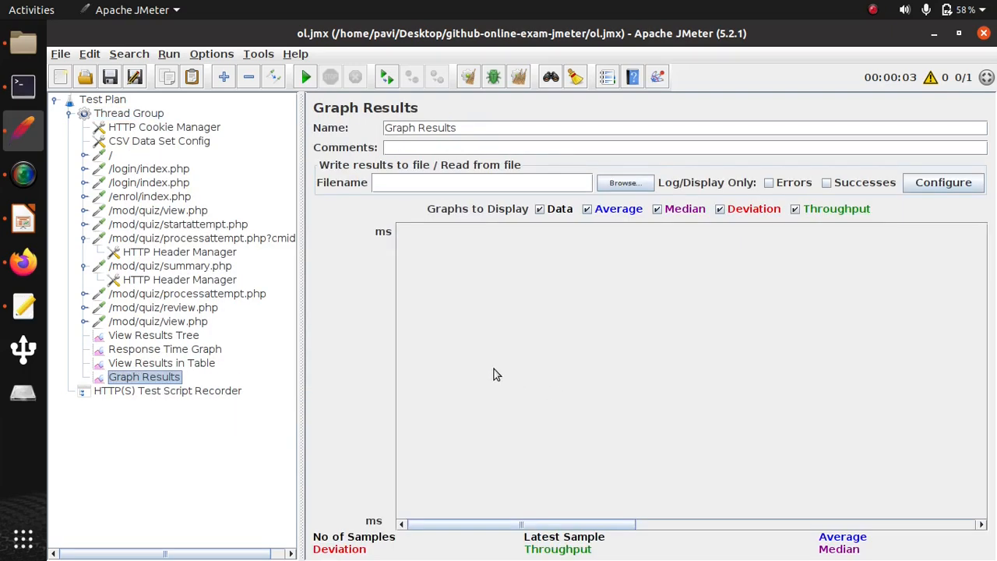
right_click(130, 114)
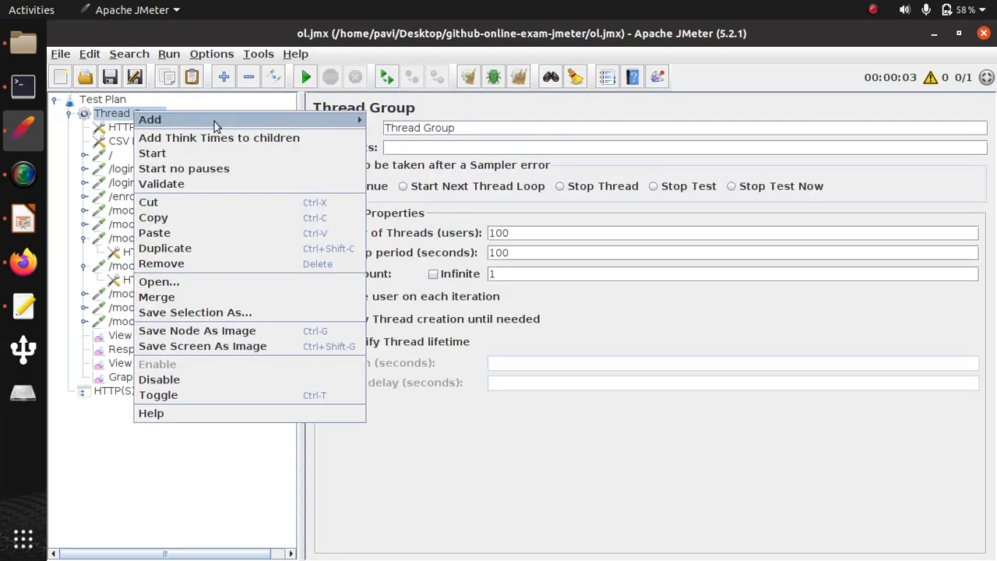
mouse_move(194, 122)
mouse_move(443, 265)
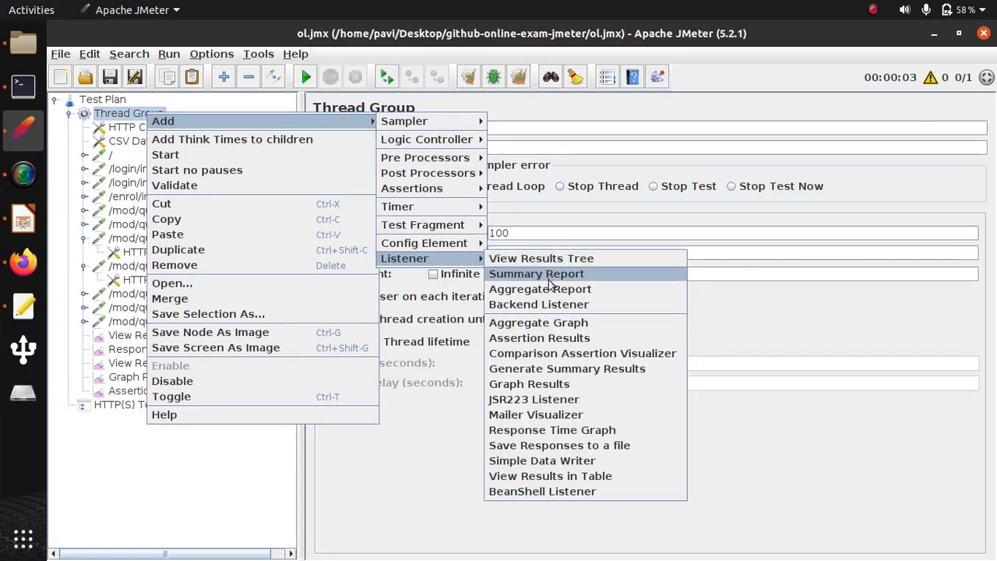
click(567, 325)
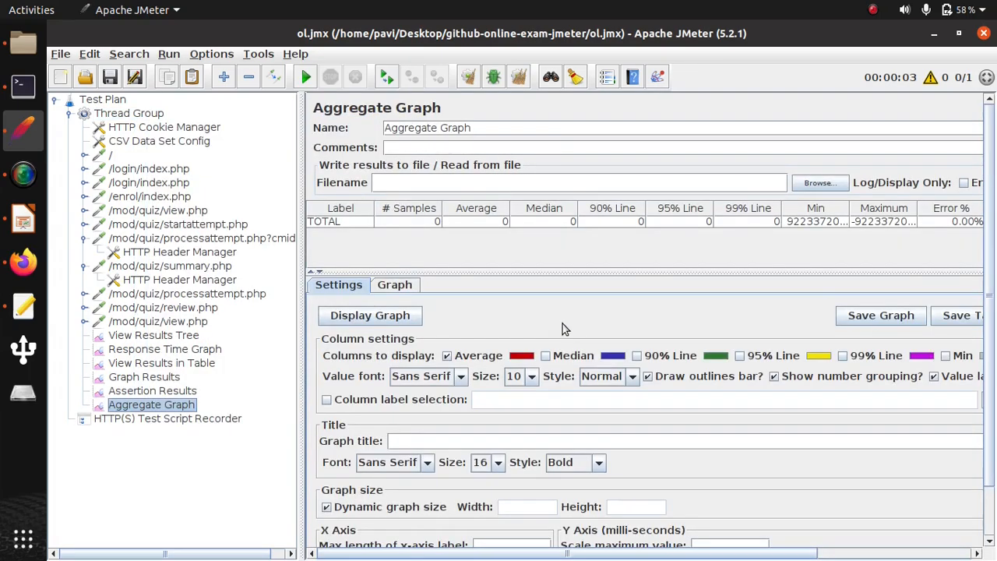
- Start the test plan run with the parameterized users
click(102, 101)
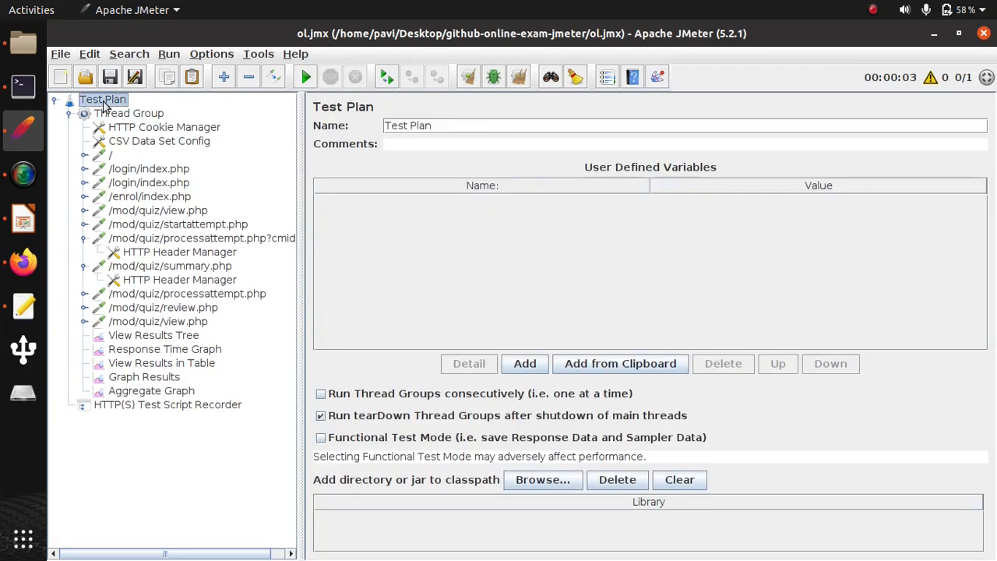
click(169, 56)
click(187, 72)
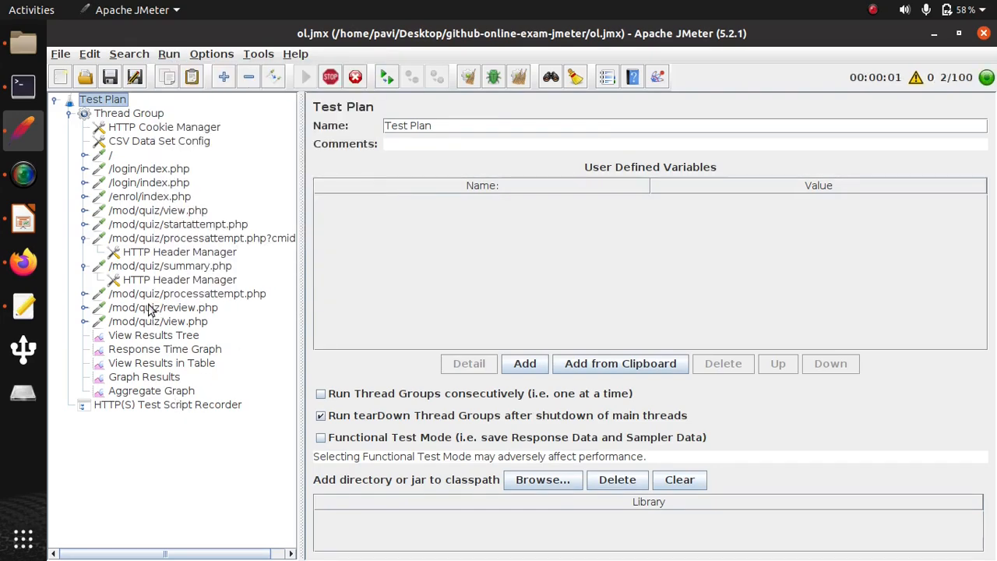
- In View Results Tree, turn on automatic scrolling and switch the response renderer to Text
click(154, 336)
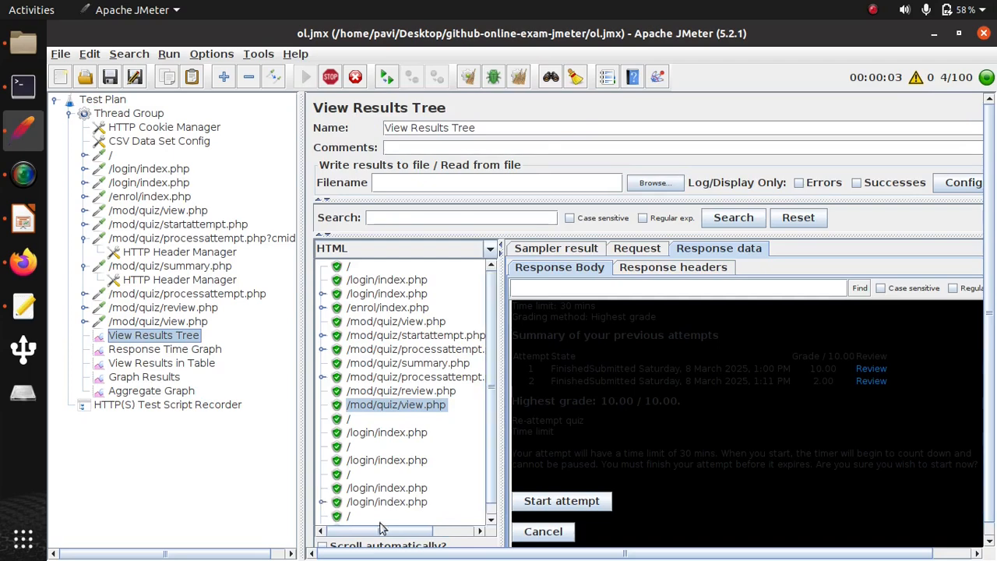
click(343, 547)
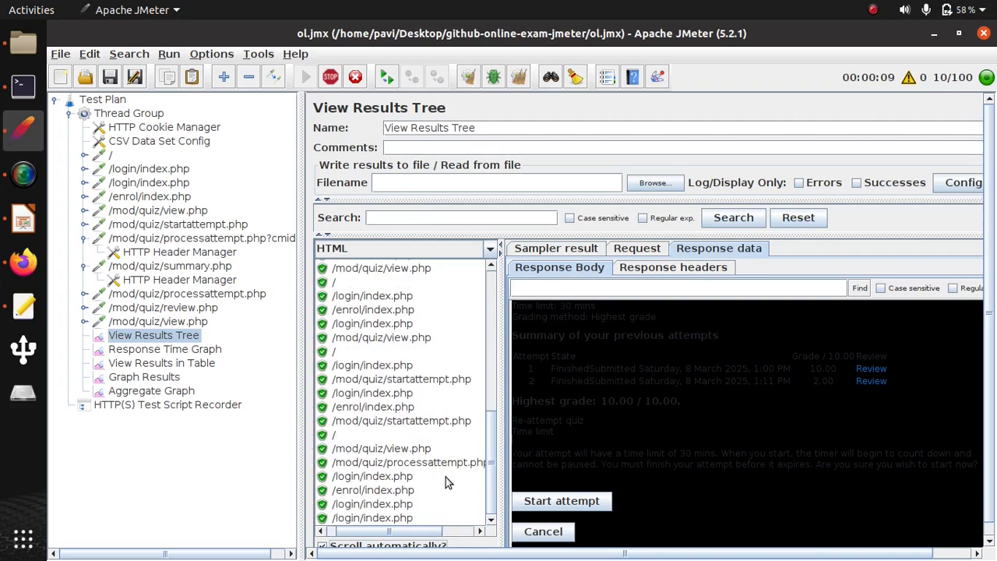
click(489, 248)
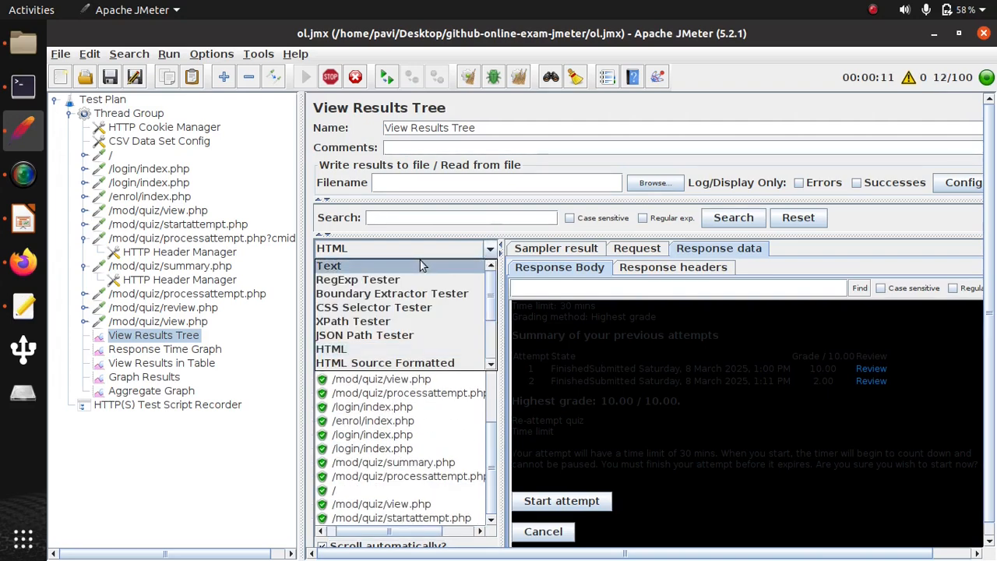
click(450, 264)
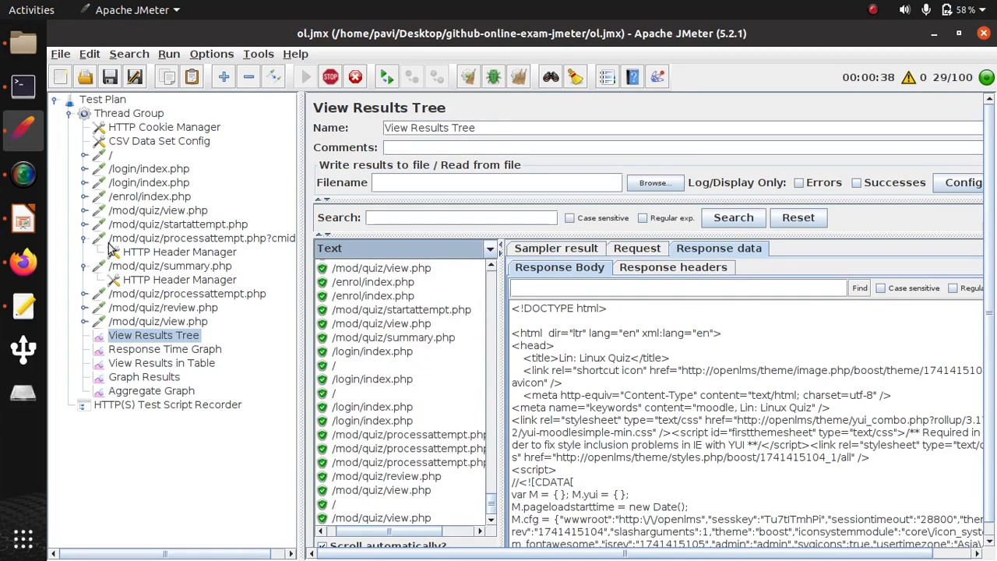
- Switch to Firefox and log the current student out of OLMS
click(23, 261)
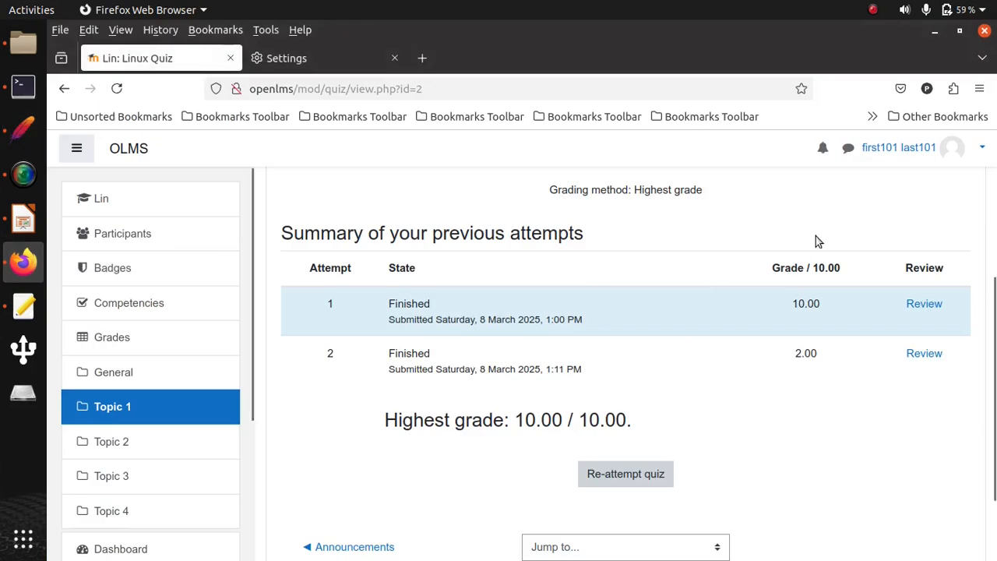
click(965, 150)
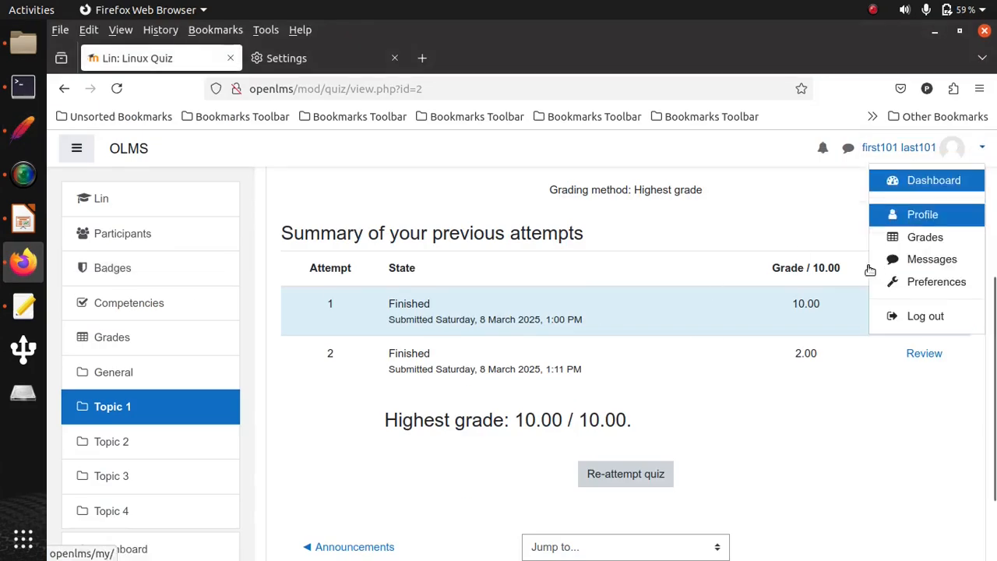
click(916, 317)
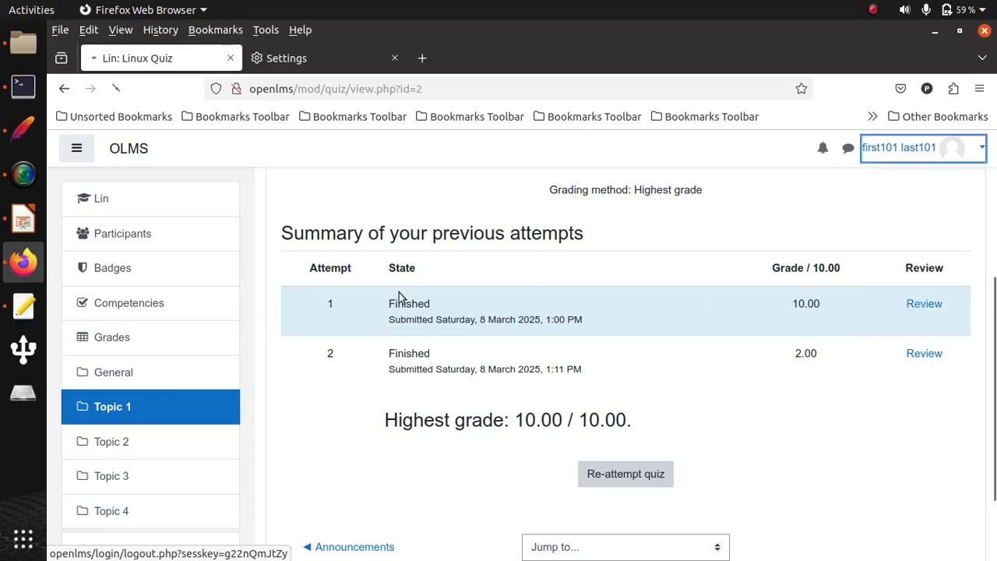
- Return to JMeter and display the graph in the Response Time Graph listener
click(23, 127)
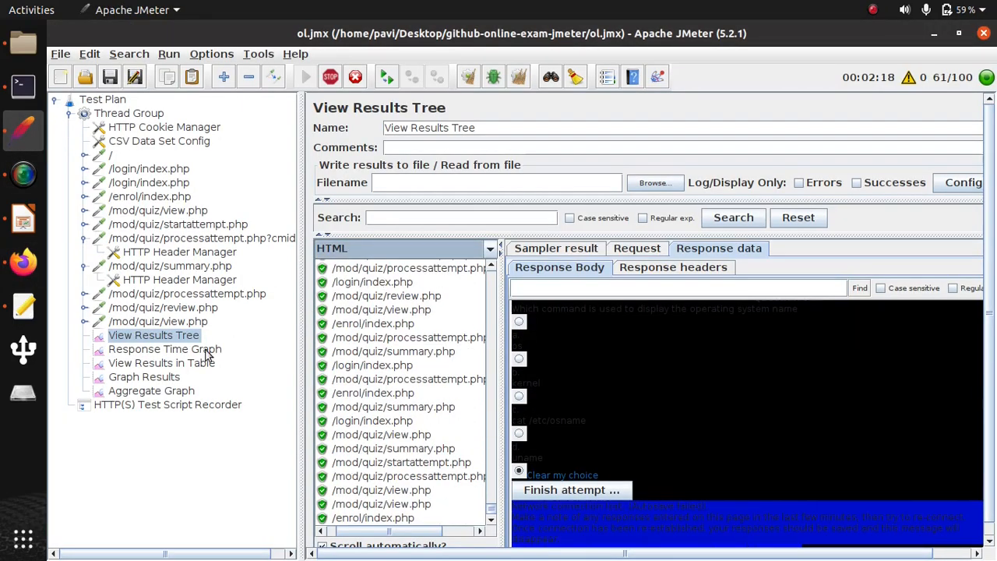
click(207, 352)
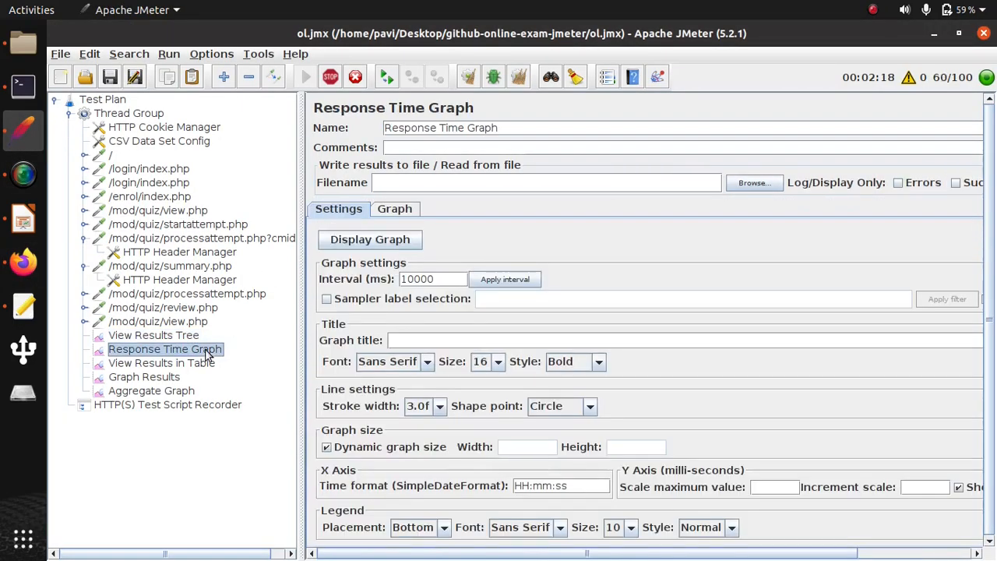
click(359, 244)
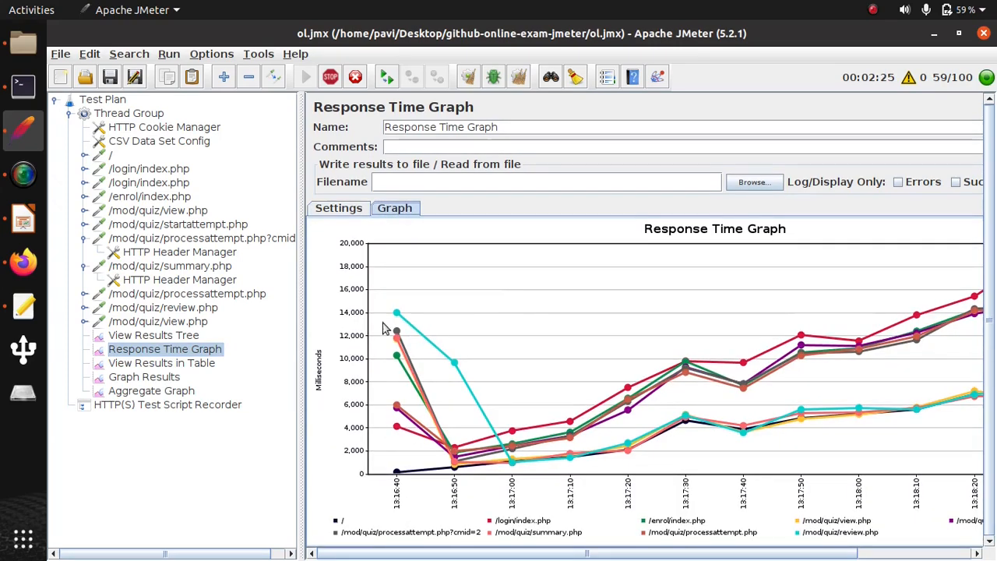
- Examine the sample rows in View Results in Table and the plotted curves in Graph Results
click(188, 364)
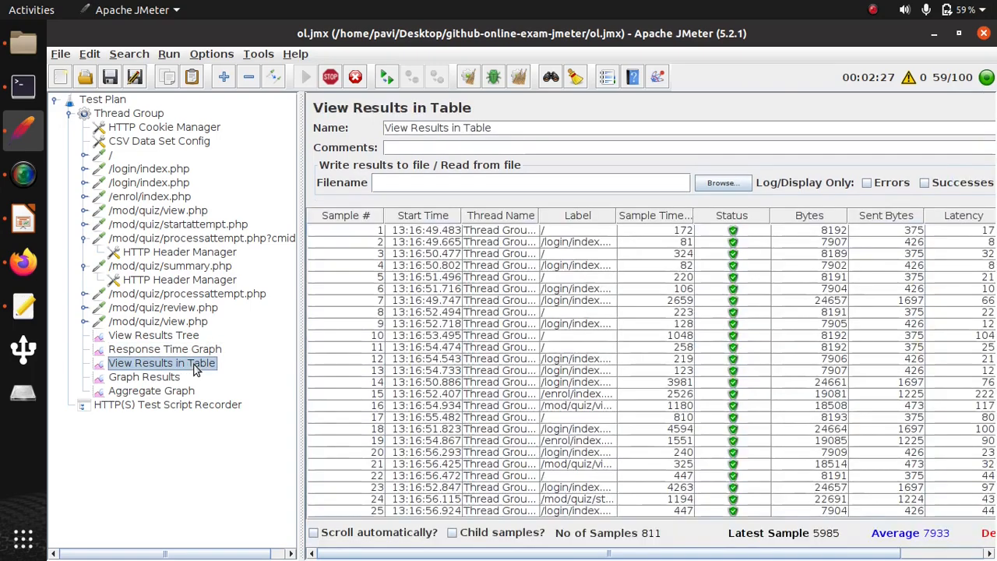
scroll(479, 336, down, 1)
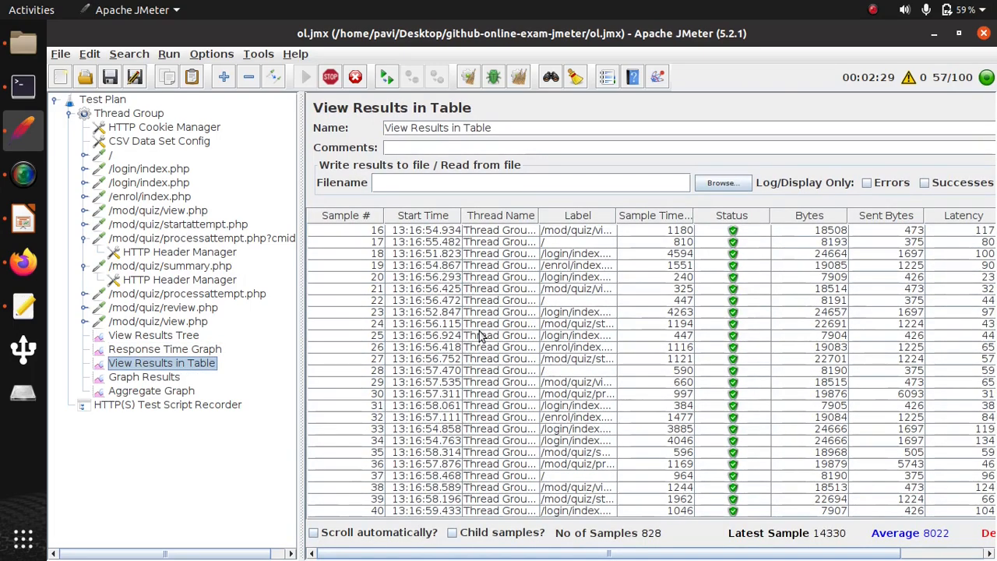
click(145, 377)
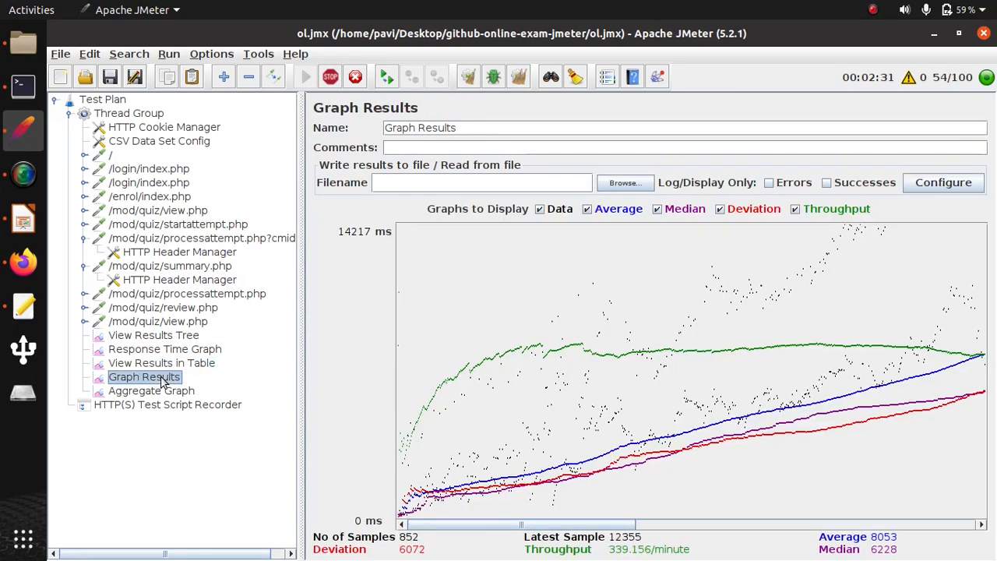
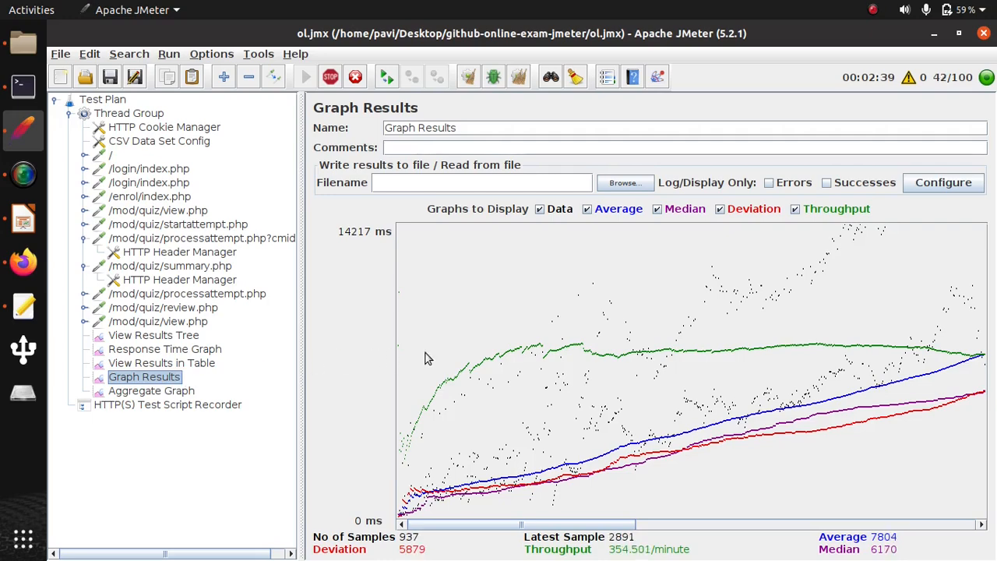
- Display the bar graph in the Aggregate Graph listener
click(152, 391)
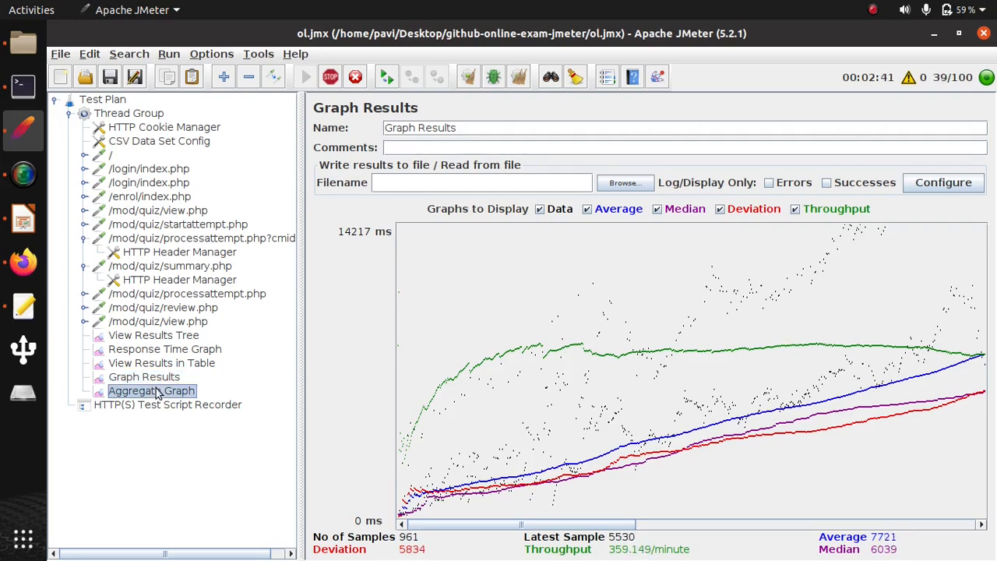
click(396, 285)
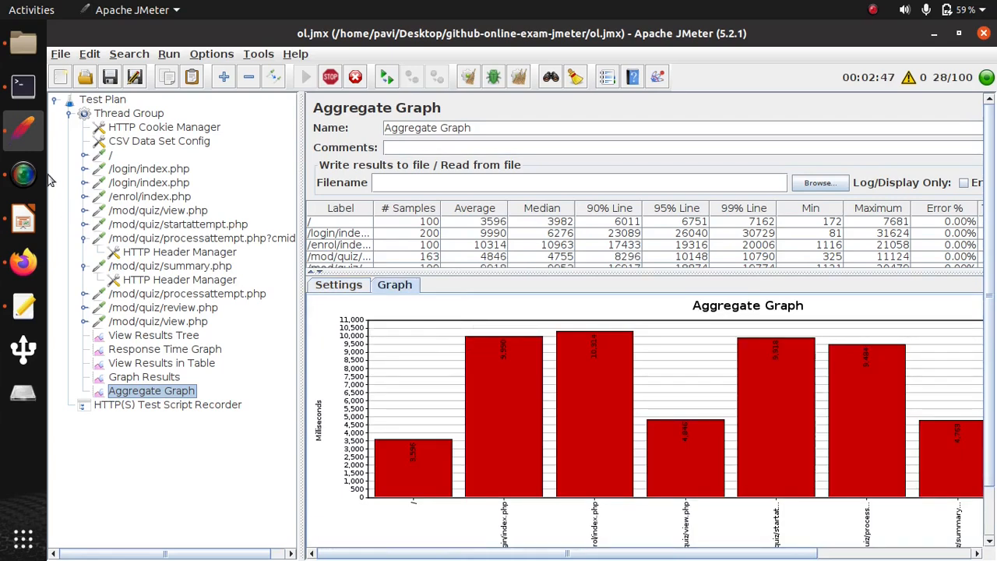
- Switch to Firefox and log in to OLMS with the administrator's username and password
click(24, 263)
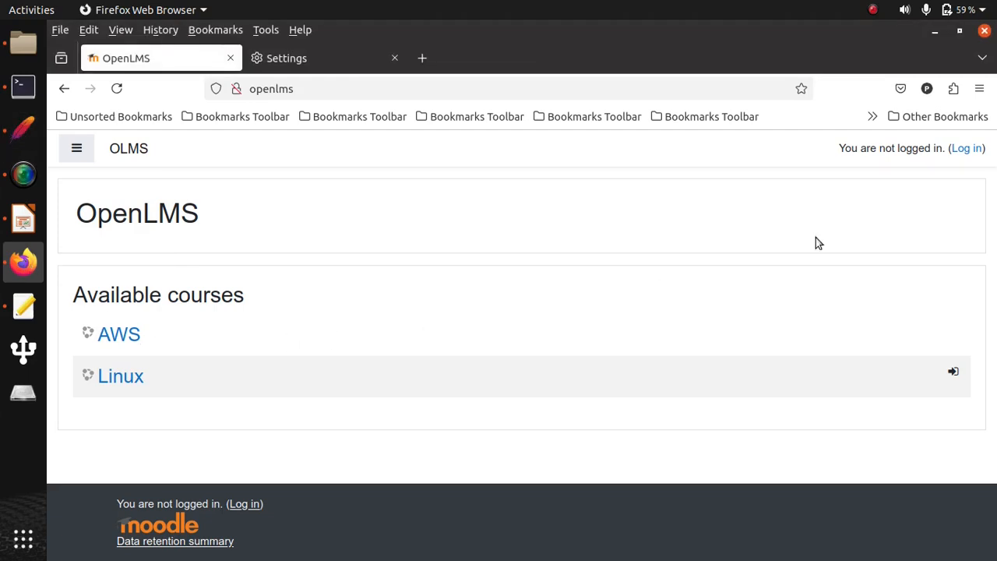
click(965, 148)
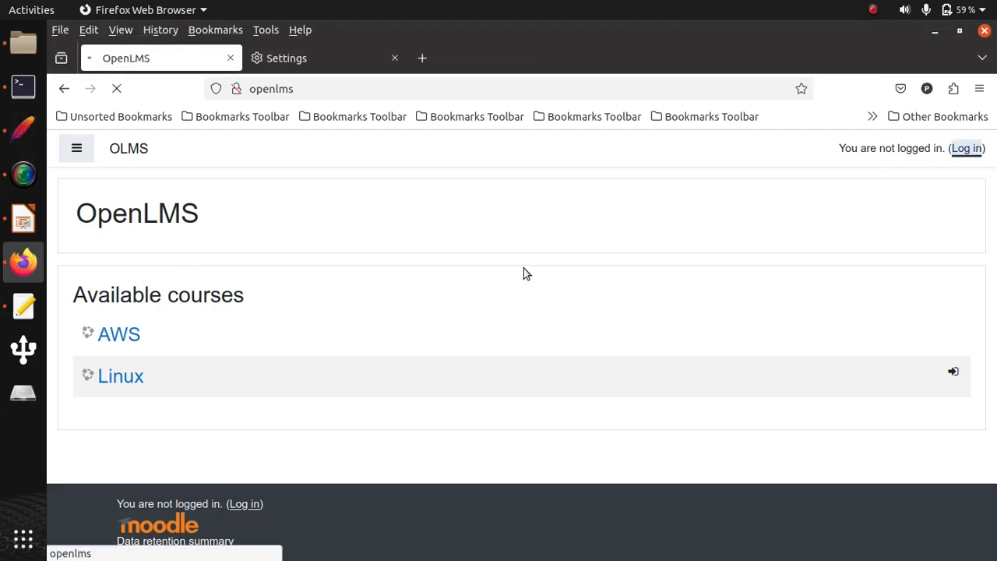
click(432, 269)
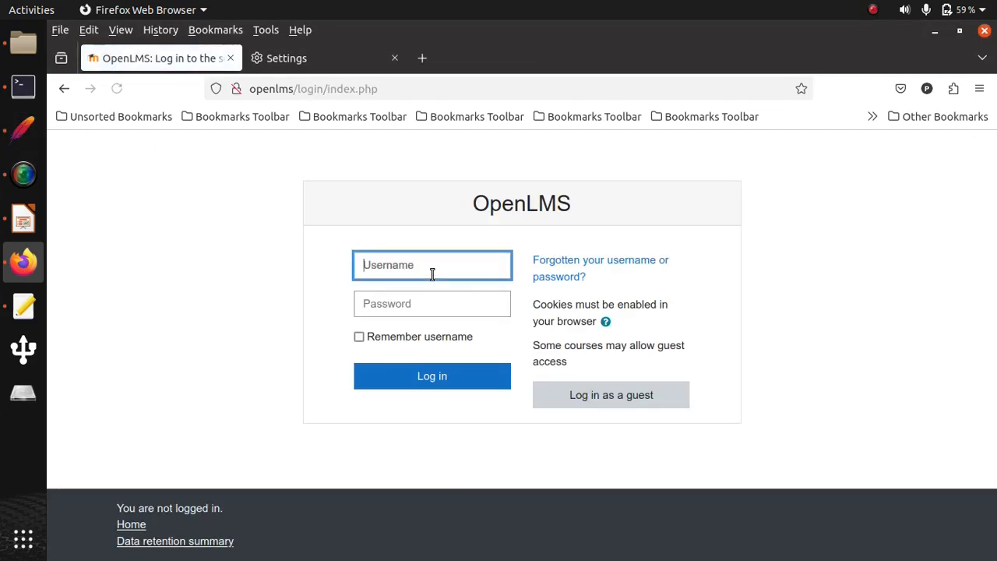
click(405, 341)
click(405, 374)
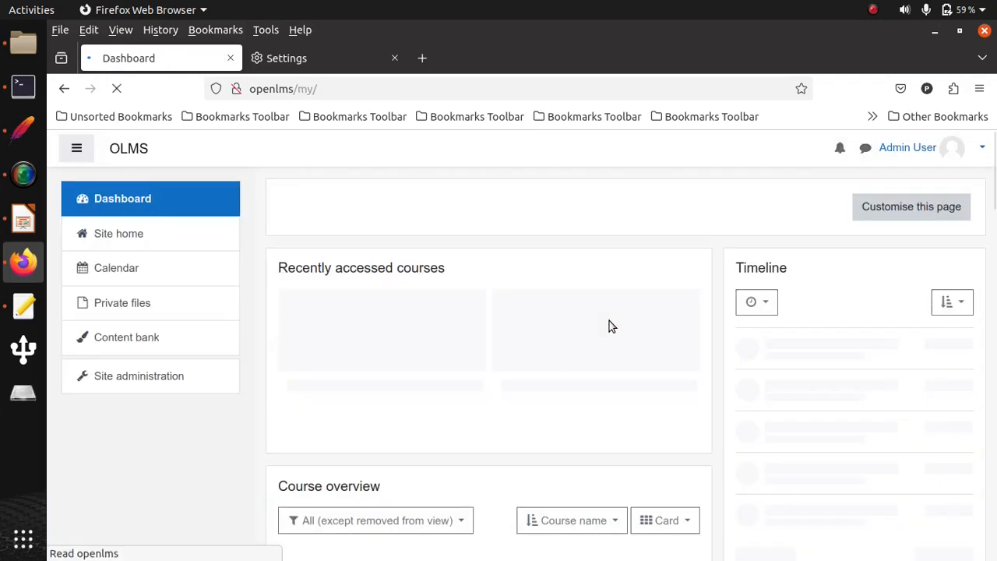
- Open the Linux course's Linux Quiz and bring up its results report
click(224, 364)
click(468, 319)
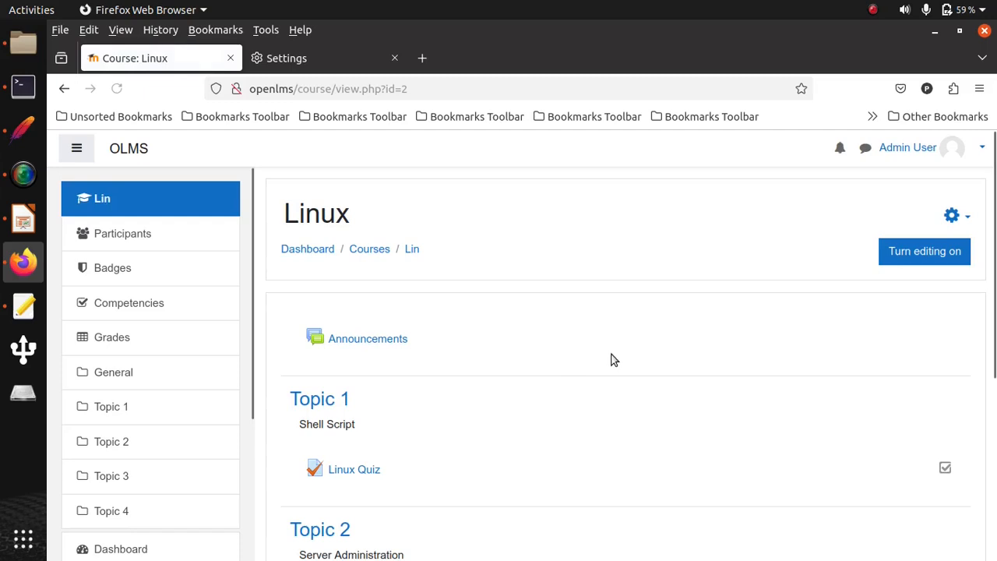
scroll(365, 421, down, 2)
click(369, 396)
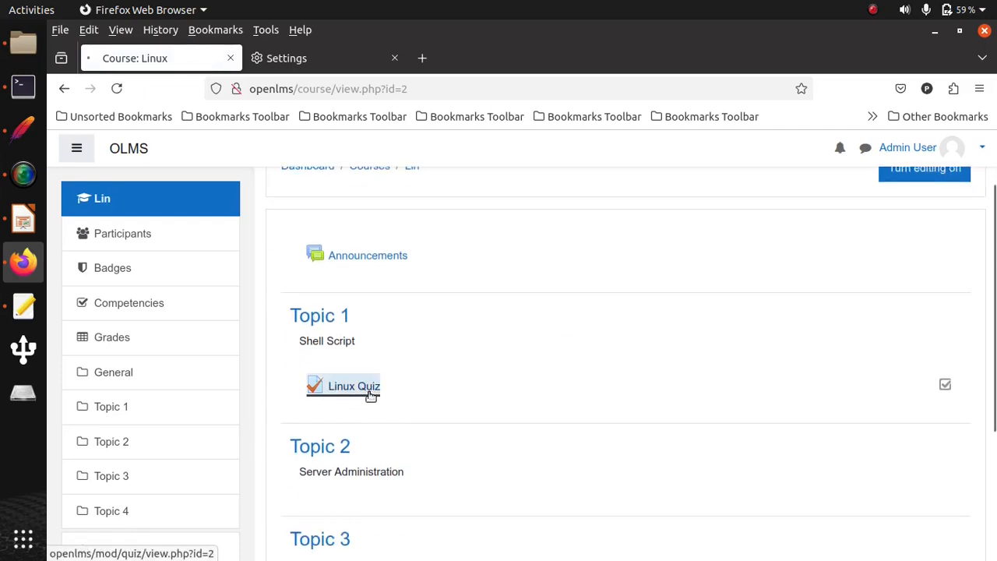
click(964, 310)
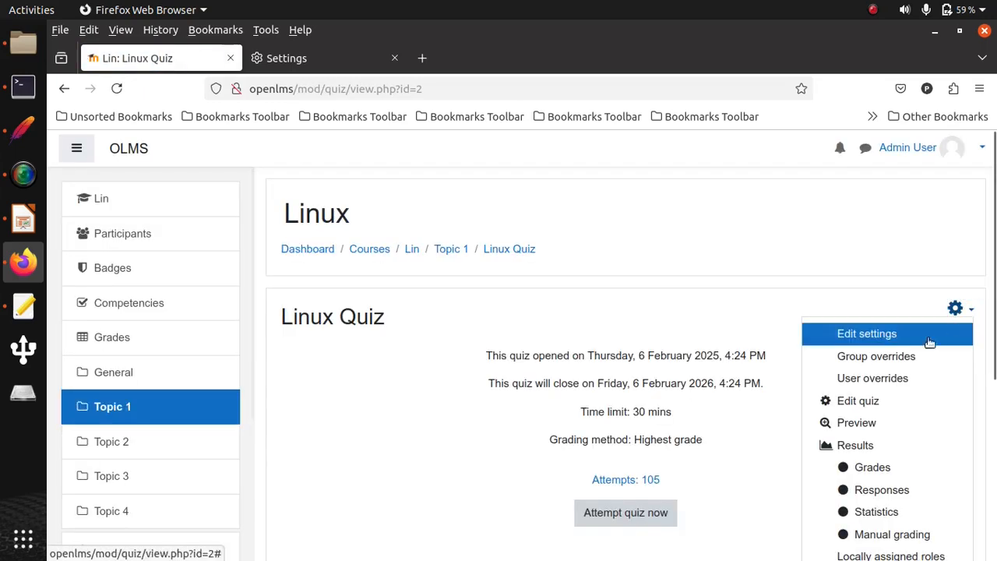
click(850, 444)
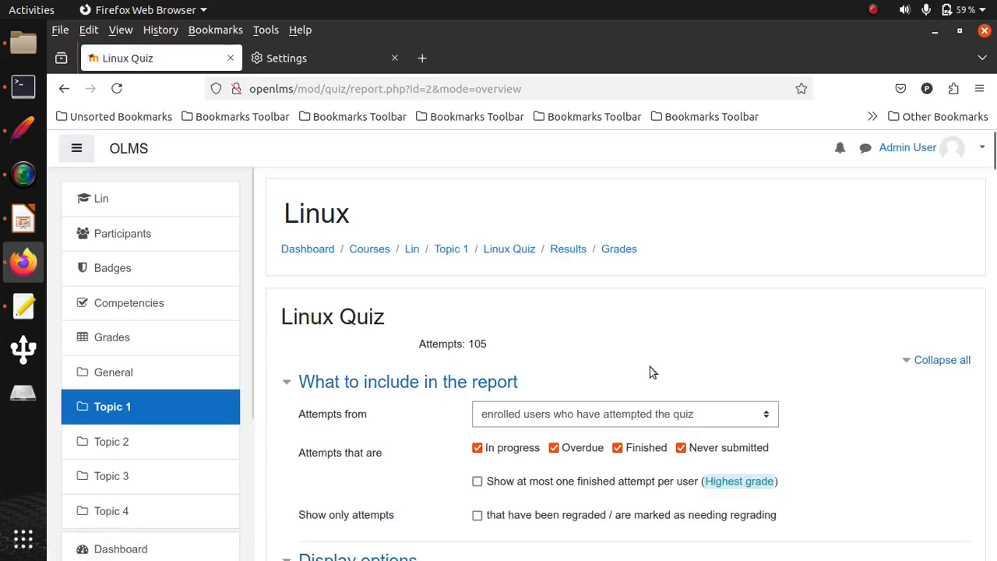
- Examine the students' attempts, times and grades in the Linux Quiz report, including the overall average and grade-range chart
scroll(653, 372, down, 10)
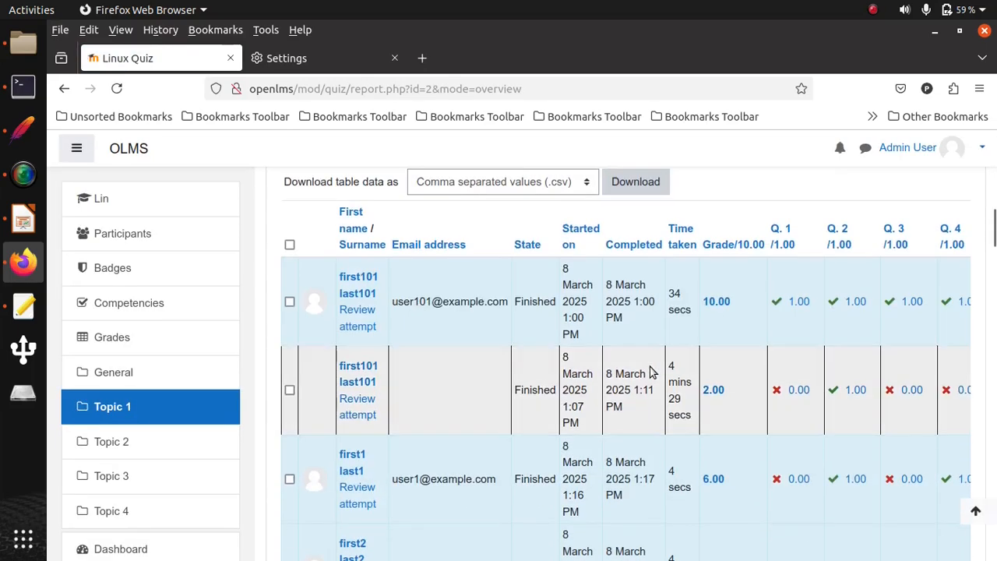
scroll(396, 372, down, 6)
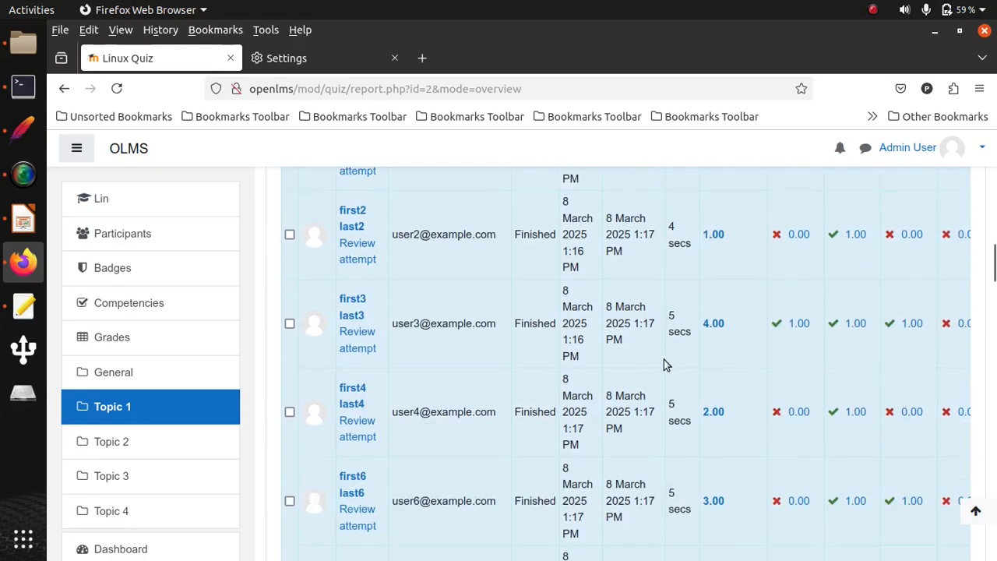
scroll(778, 374, down, 10)
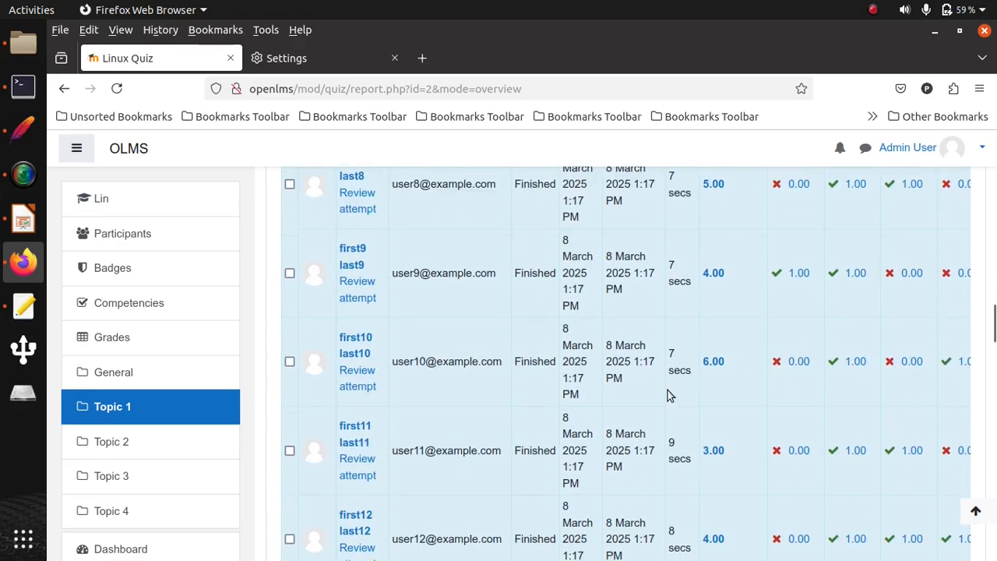
scroll(667, 395, down, 10)
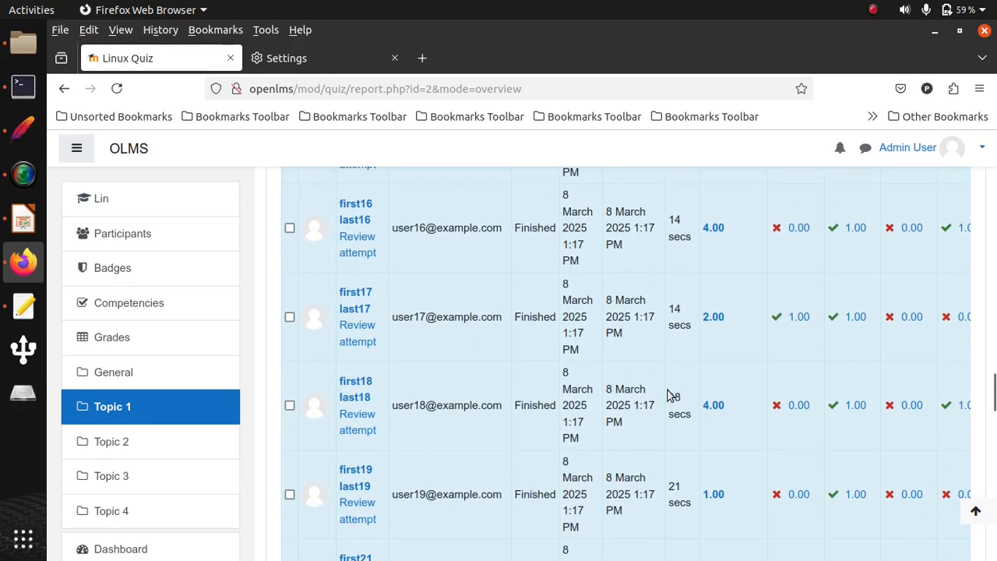
scroll(668, 395, down, 2)
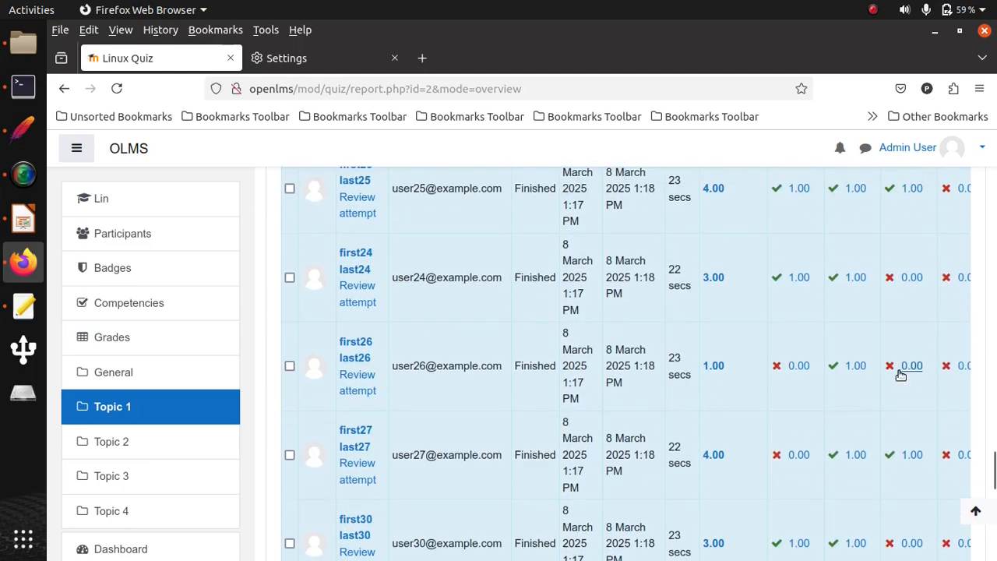
scroll(722, 395, down, 5)
scroll(722, 395, up, 6)
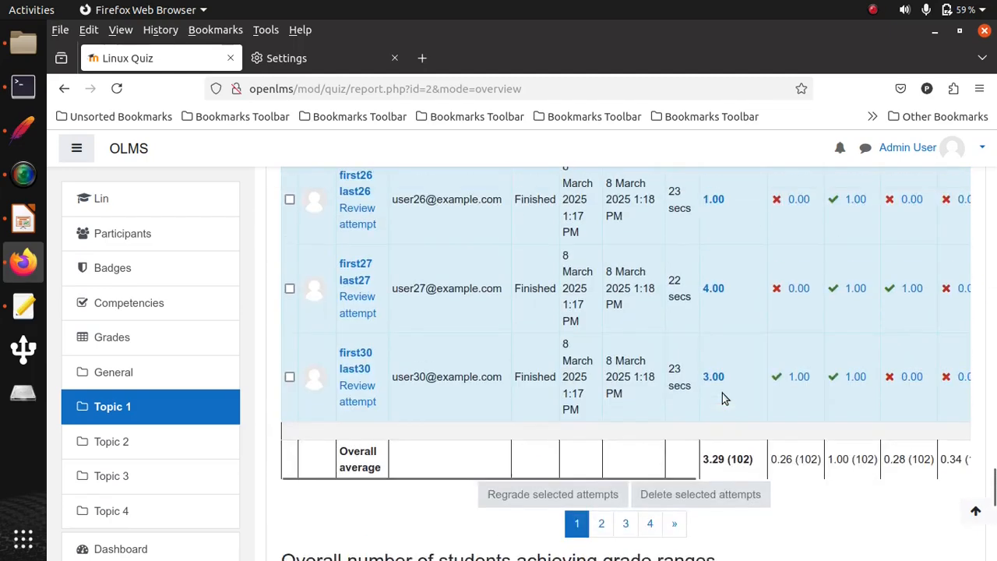
scroll(721, 397, down, 7)
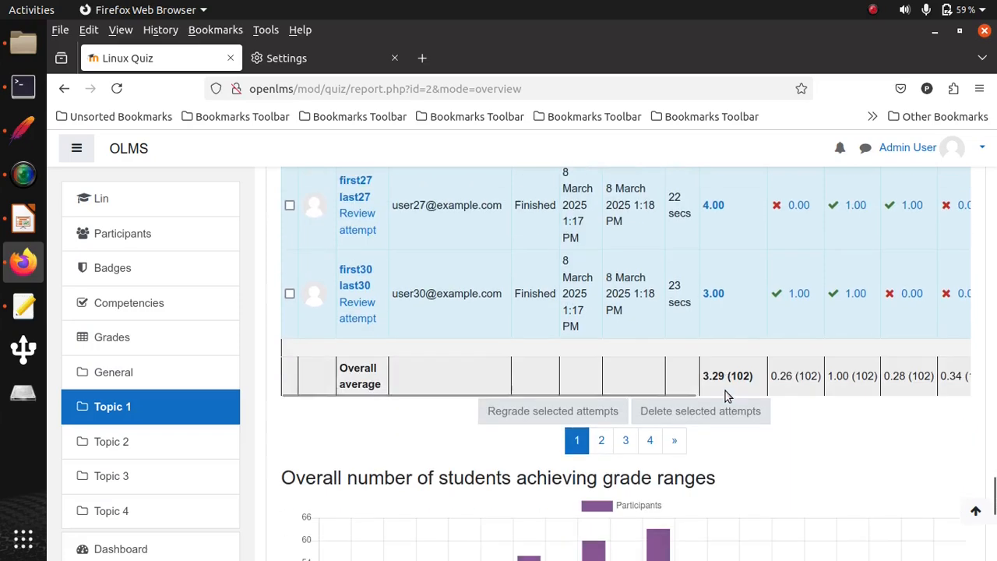
scroll(724, 396, down, 4)
scroll(725, 396, down, 3)
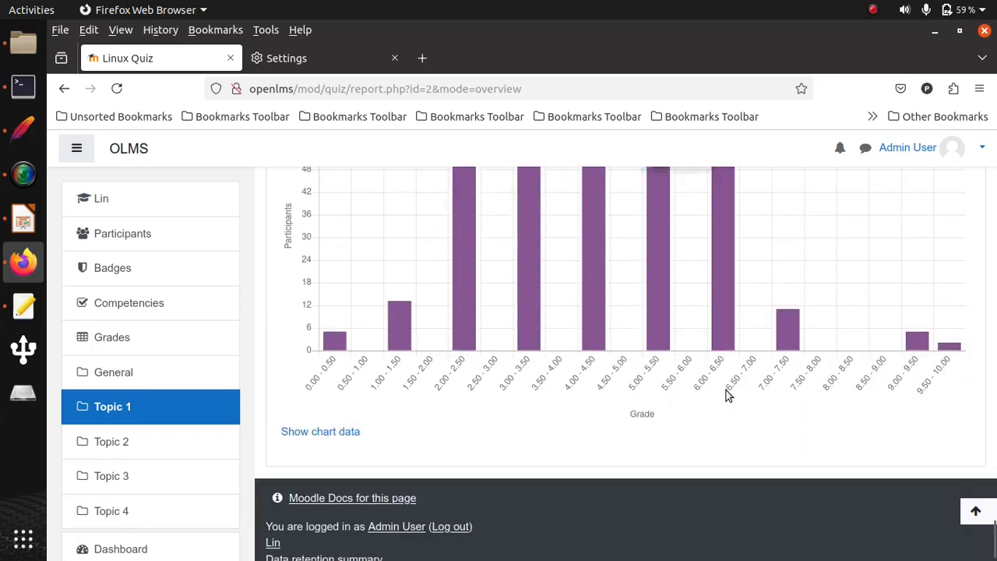
scroll(725, 396, up, 5)
scroll(725, 395, up, 7)
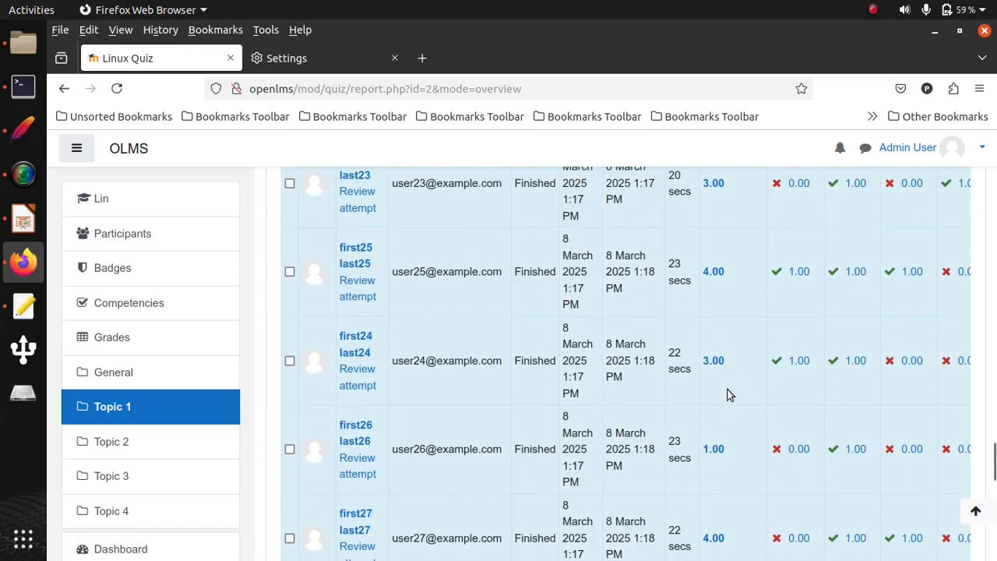
scroll(726, 396, up, 2)
scroll(727, 396, up, 7)
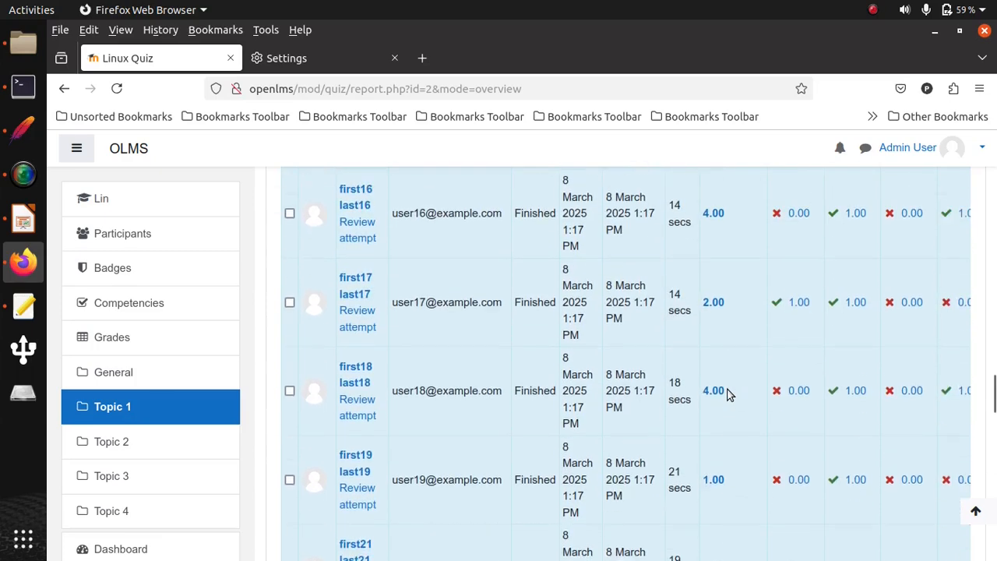
- Return to JMeter and inspect the 1_answer value in the /mod/quiz/processattempt.php?cmid=2 request
click(23, 131)
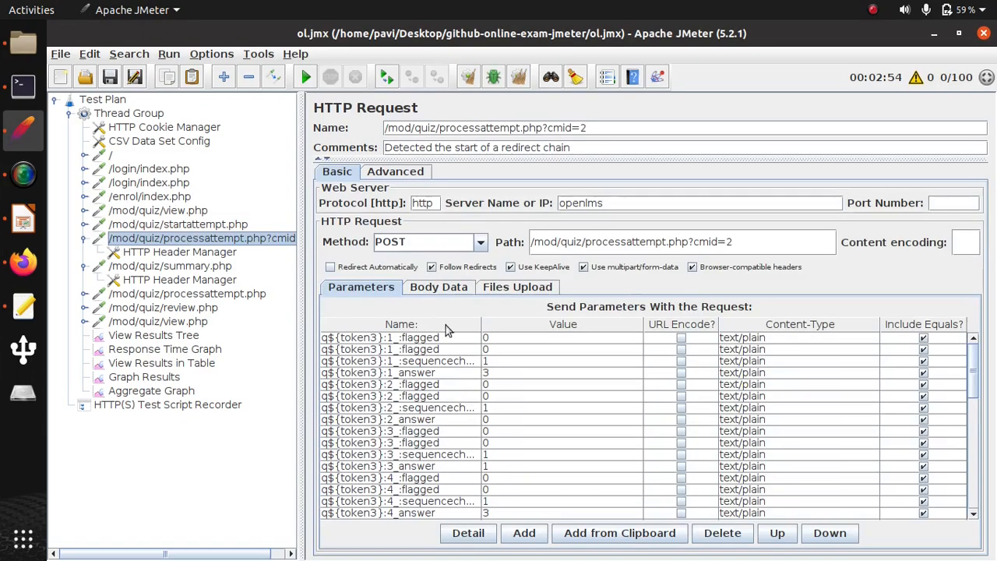
click(435, 374)
double_click(493, 374)
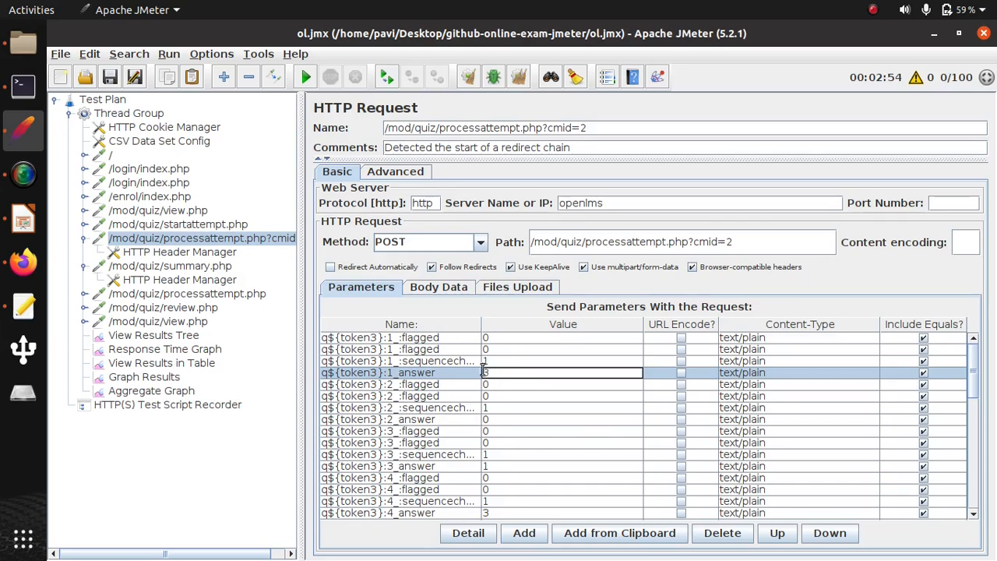
- Add a CSV Data Set Config under the /mod/quiz/processattempt.php?cmid=2 request
right_click(199, 238)
mouse_move(256, 260)
mouse_move(325, 255)
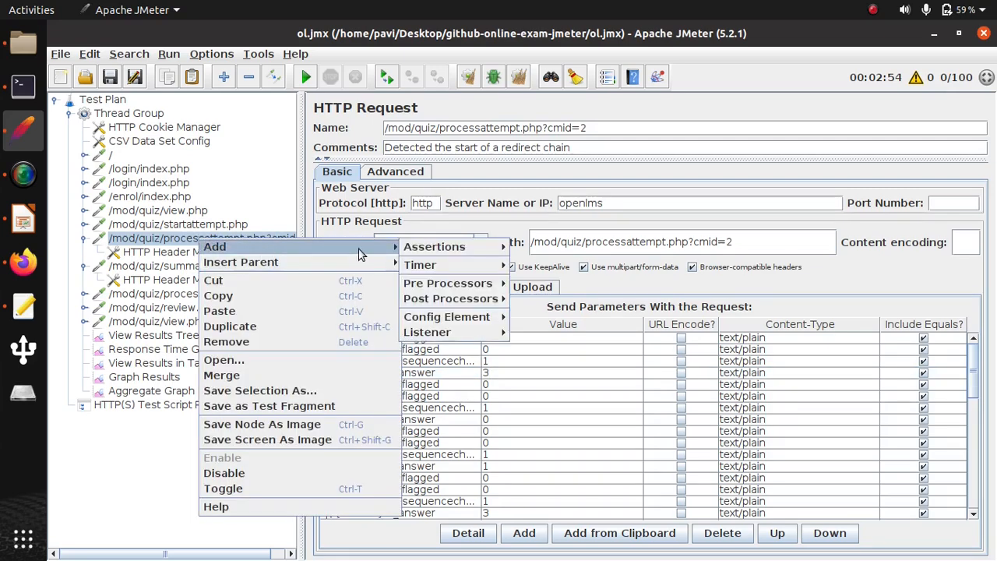
mouse_move(467, 316)
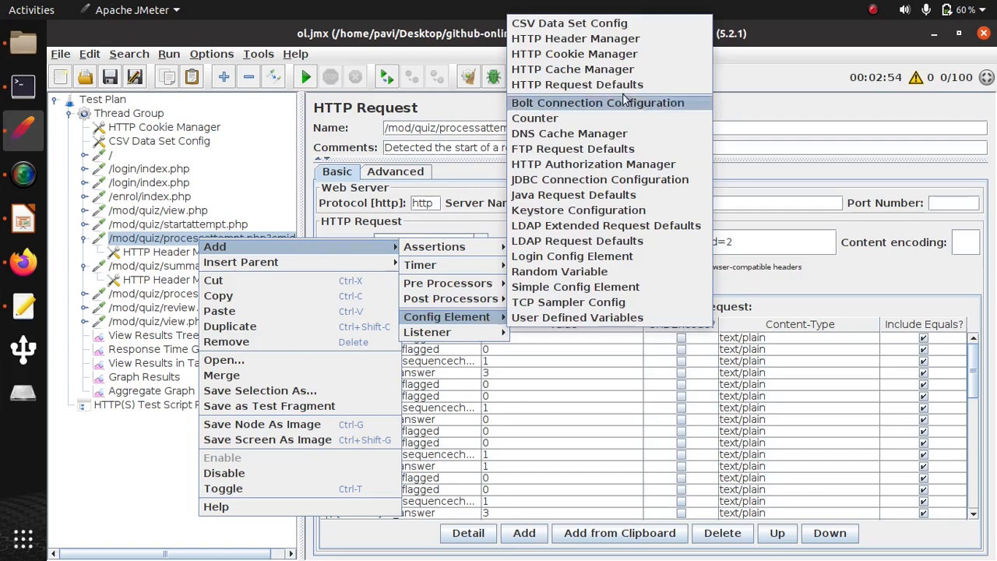
click(576, 23)
- Point the new CSV data set to ans.csv in the github-online-exam-jmeter folder, with variable names a,b,c,d,e,f,g,h,i
click(713, 181)
text(/home/pavi/Desktop/github-online-exam-jmeter)
text(/ans.csv)
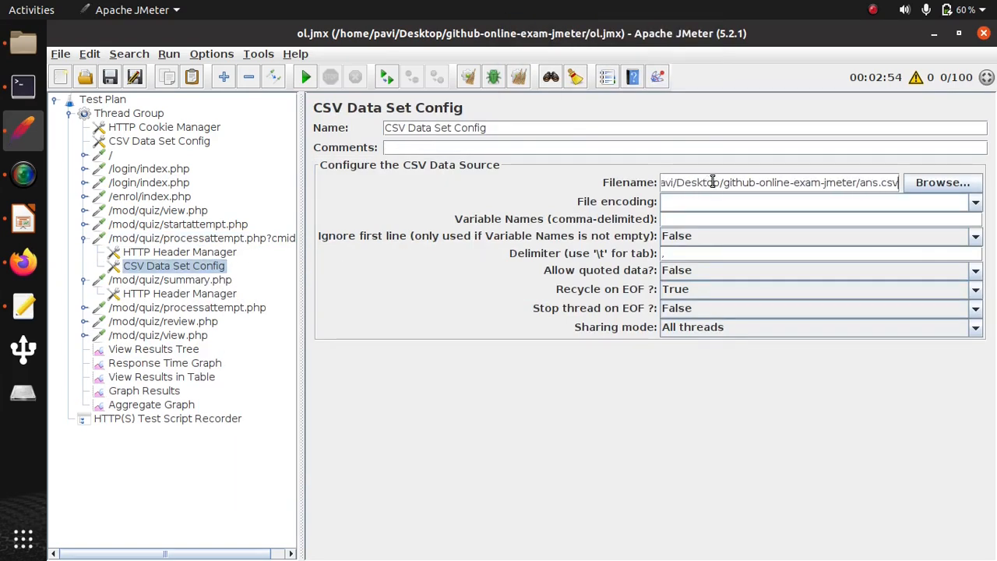
click(683, 218)
text(a,b,c,d,e,f,g,h,i,j)
- In the processattempt.php?cmid=2 request parameters, set 1_answer to ${a} and 2_answer to ${b}
click(234, 238)
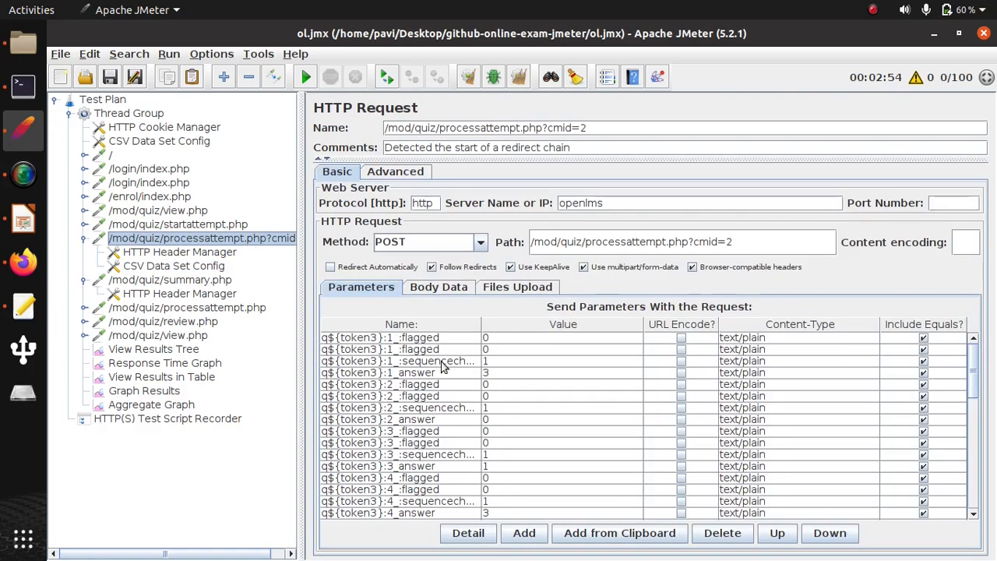
double_click(492, 373)
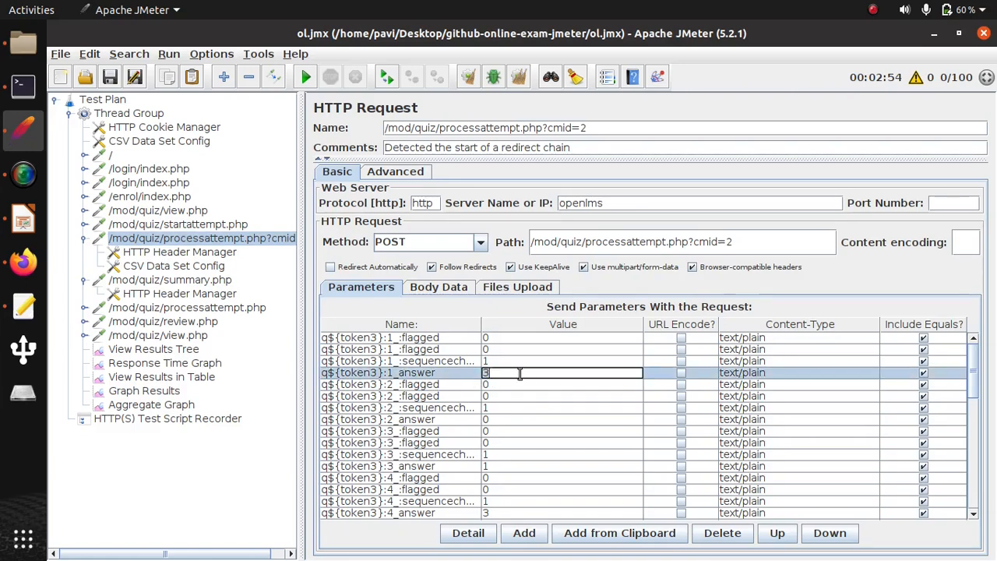
text(${})
drag(527, 374, 464, 370)
key(ctrl+c)
double_click(488, 422)
key(BackSpace)
key(ctrl+v)
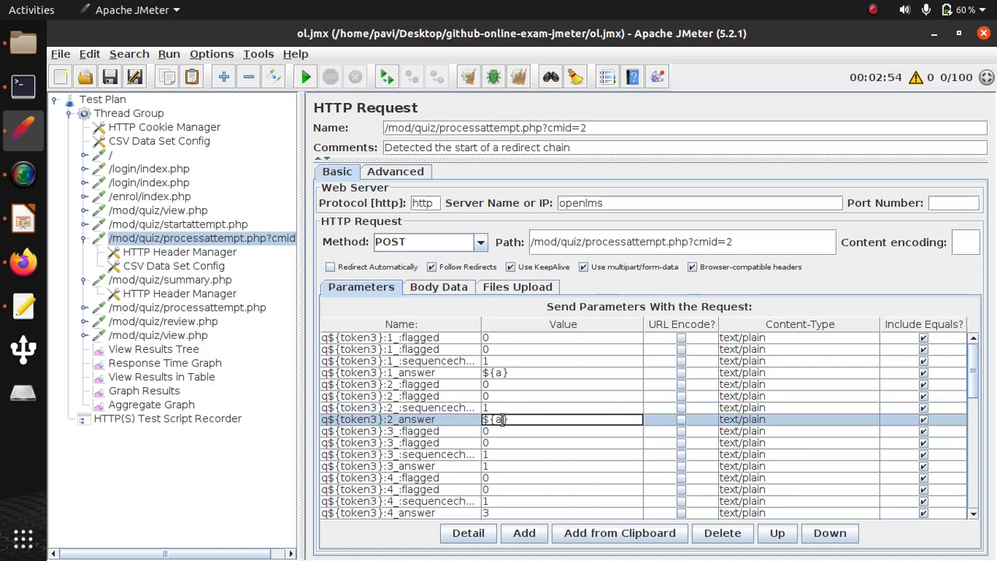
key(BackSpace)
text(b)
- Set the 3_answer parameter to ${c} and the 4_answer parameter to ${d}
scroll(506, 426, down, 1)
double_click(490, 431)
key(BackSpace)
key(ctrl+v)
click(504, 431)
key(BackSpace)
text(c)
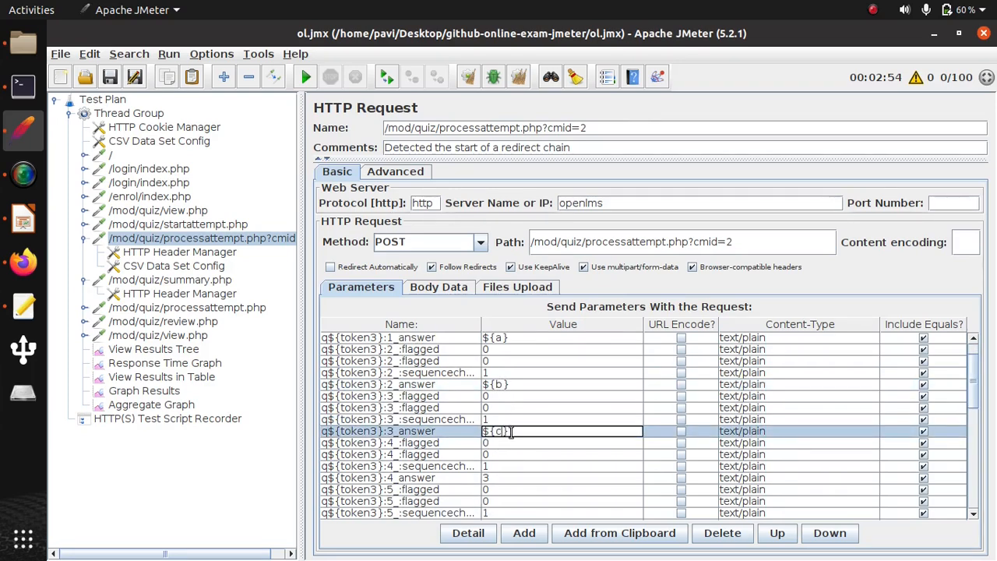
scroll(506, 426, down, 2)
double_click(487, 409)
key(BackSpace)
key(ctrl+v)
key(Left)
key(BackSpace)
text(d)
- Set the 5_answer parameter to ${e} and the 6_answer parameter to ${f}
scroll(496, 454, down, 1)
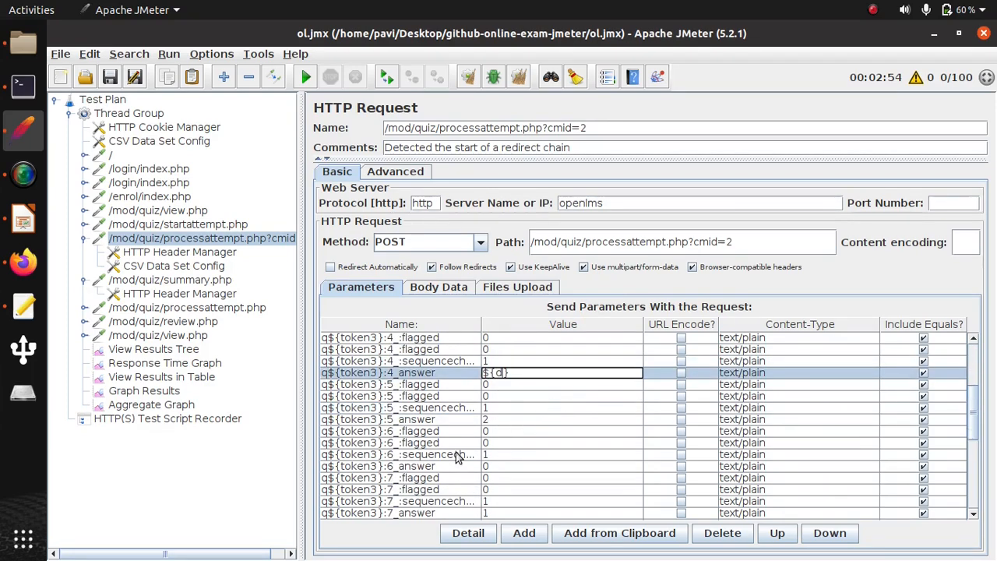
click(498, 466)
double_click(498, 419)
key(BackSpace)
key(ctrl+v)
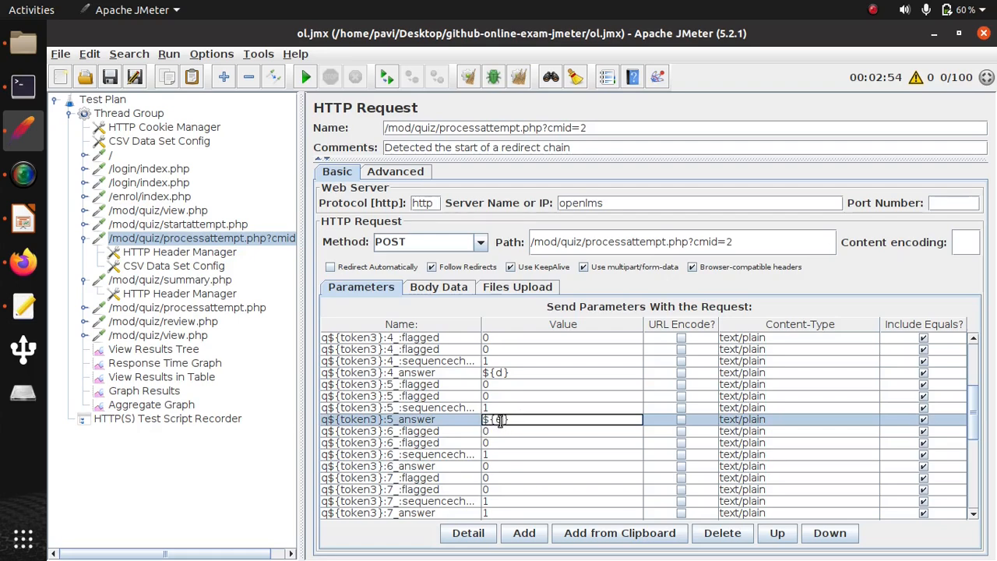
text(e)
scroll(499, 421, down, 2)
double_click(488, 397)
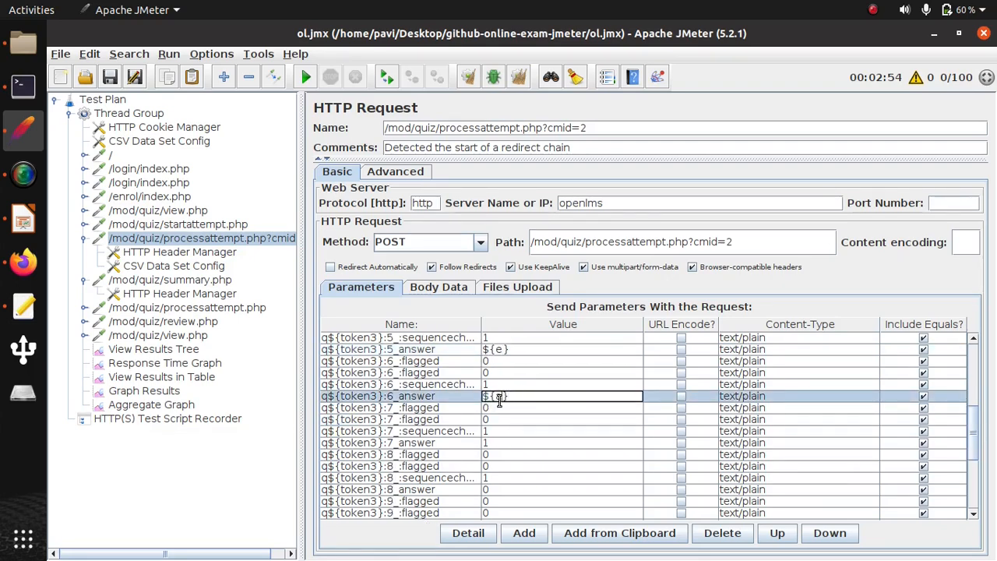
- Set the 7_answer parameter to ${g} and the 8_answer parameter to ${h}
double_click(535, 442)
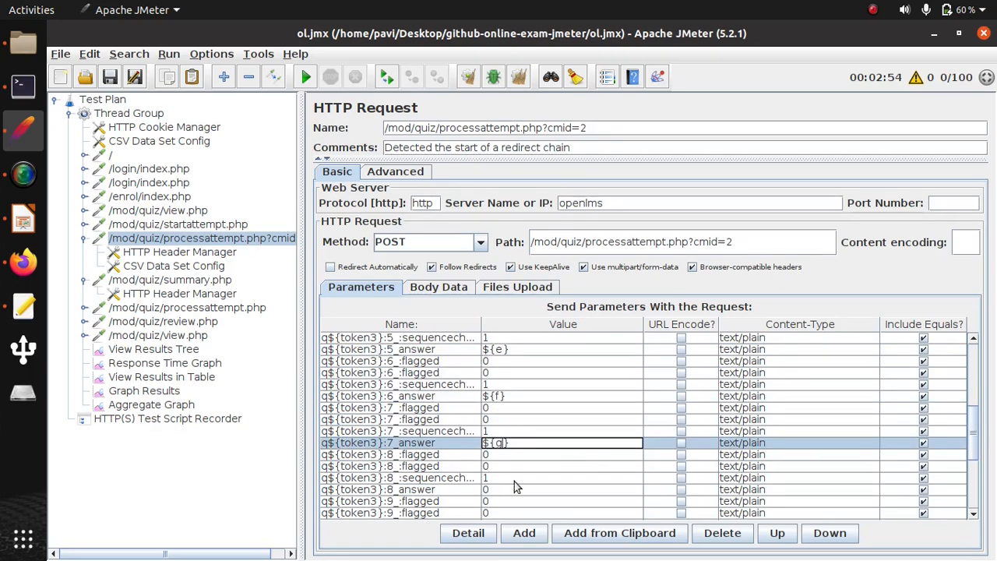
double_click(489, 491)
key(BackSpace)
key(ctrl+v)
scroll(498, 484, down, 1)
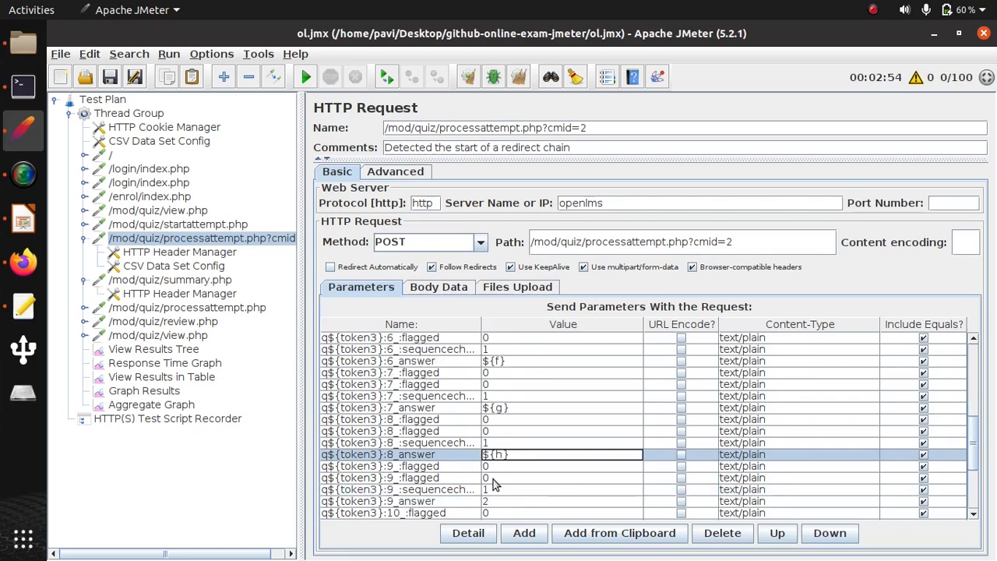
- Set the 9_answer parameter to ${i} and the 10_answer parameter to ${j}
double_click(492, 501)
key(BackSpace)
key(ctrl+v)
scroll(514, 476, down, 1)
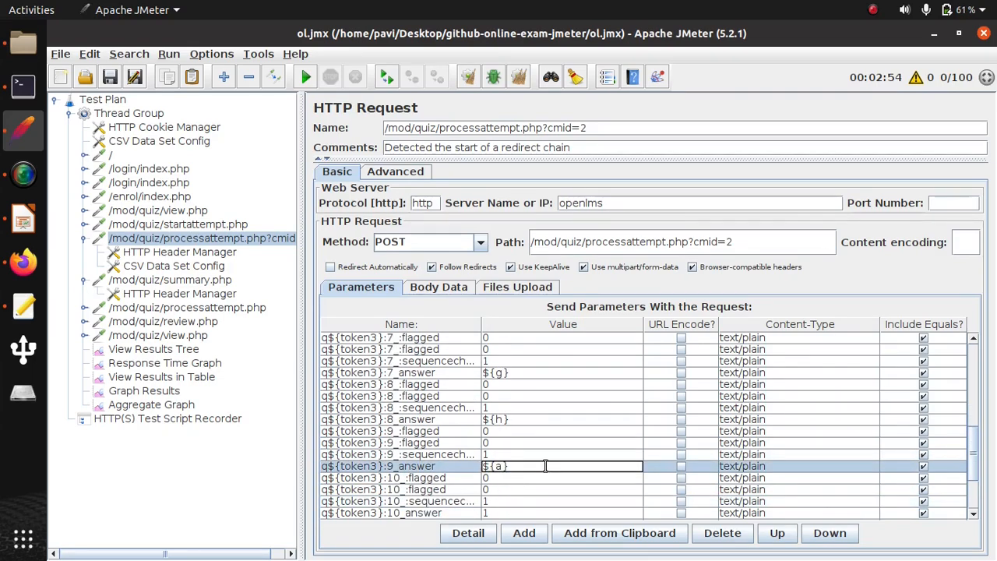
scroll(545, 466, down, 2)
double_click(514, 442)
key(BackSpace)
key(ctrl+v)
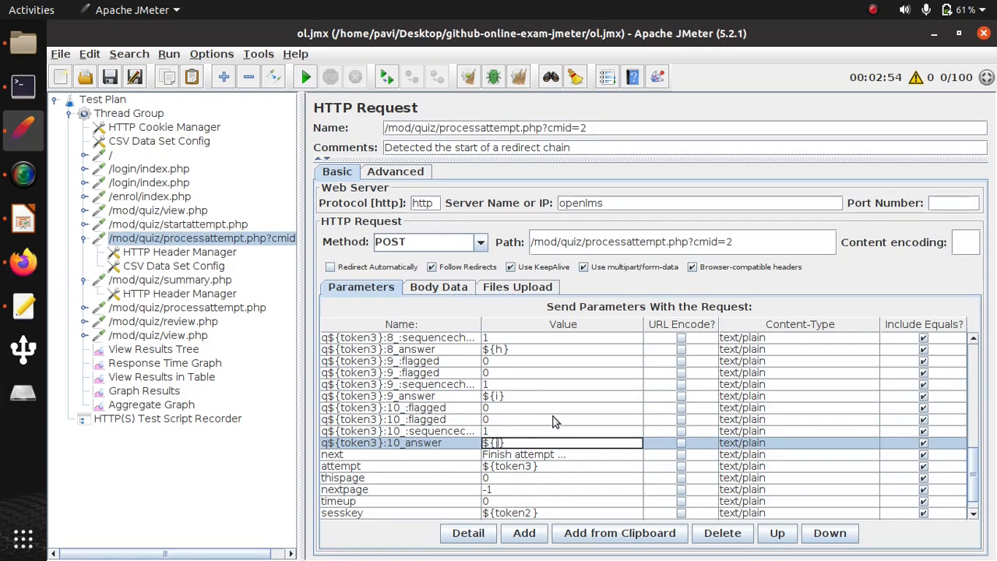
- Save the test plan and clear all results of the previous run, leaving the Thread Group open
click(61, 54)
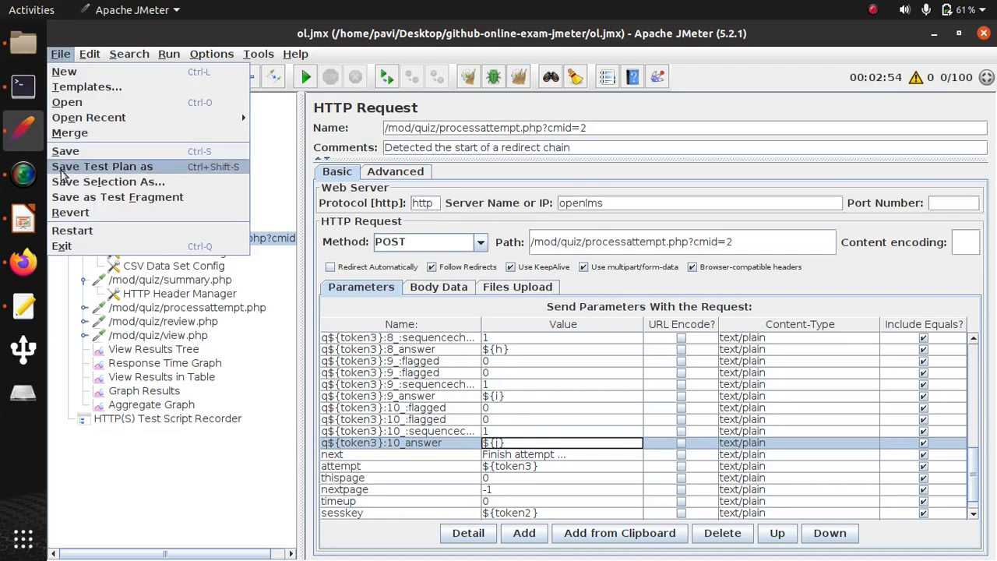
click(66, 151)
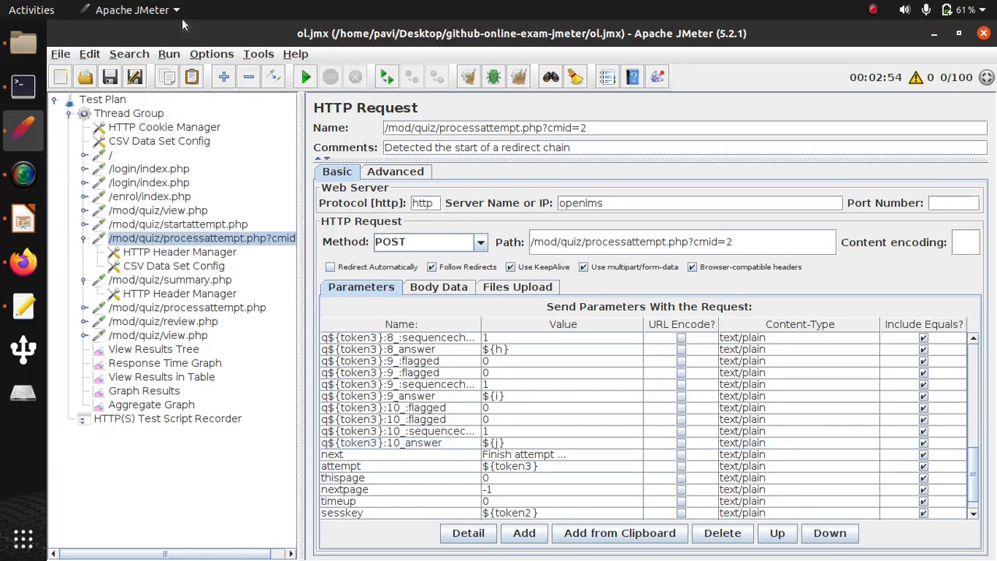
click(169, 54)
click(216, 277)
click(130, 114)
- Switch to Firefox and review the Linux Quiz attempts table in the grades report
click(23, 262)
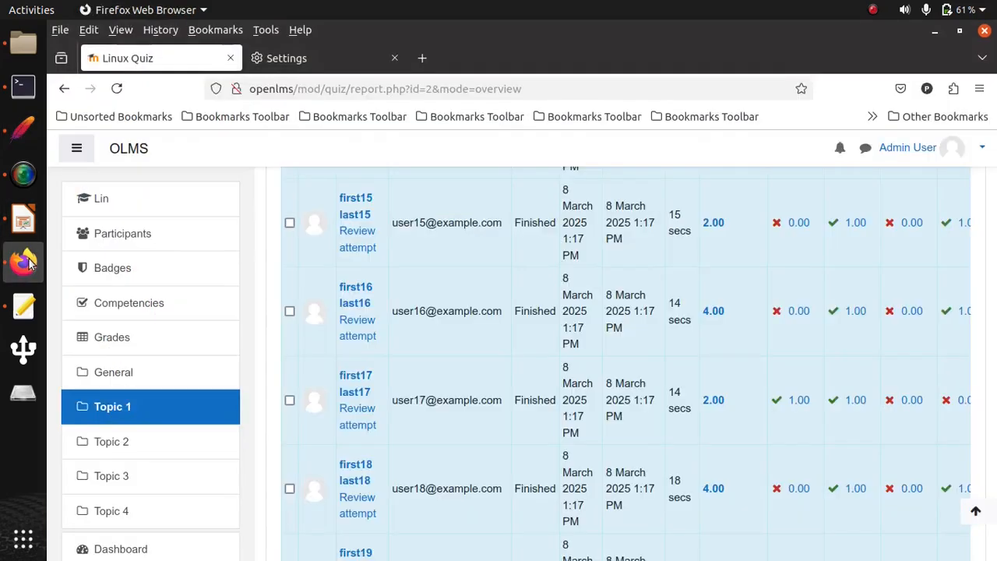
scroll(643, 242, up, 15)
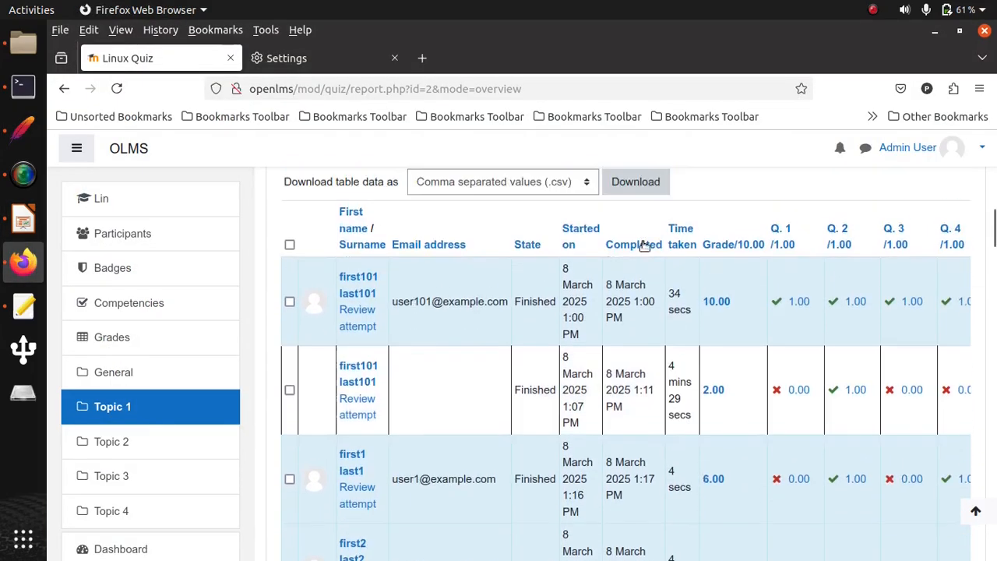
scroll(642, 241, up, 5)
- Switch to the terminal and list all Docker containers with sudo docker ps -a
key(alt+Tab)
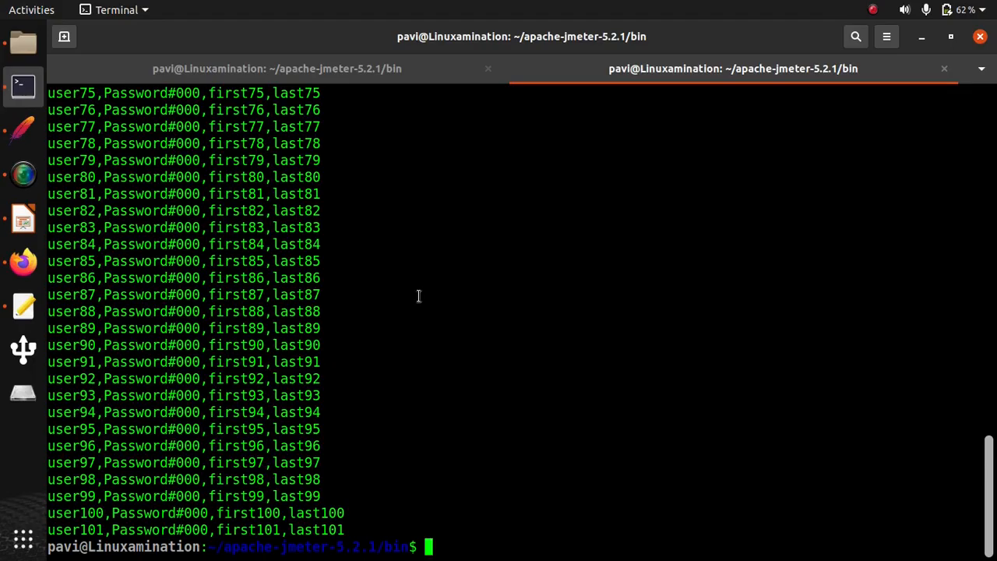
text(sudo docker ps -a)
key(Return)
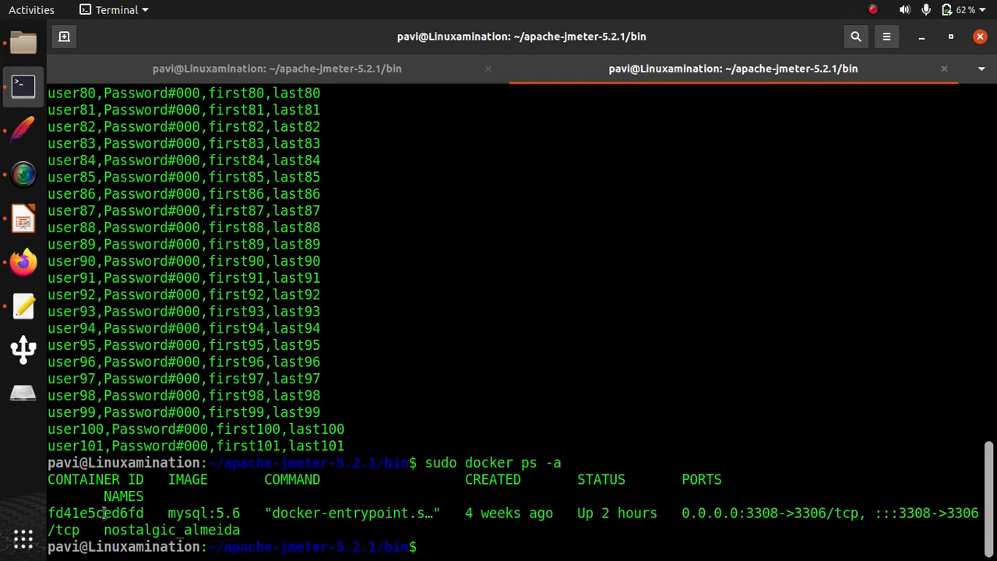
- Open an interactive bash shell in the mysql:5.6 container using sudo docker exec -it with its container ID
double_click(104, 513)
right_click(104, 513)
click(144, 371)
text(sudo docker exec -it)
key(ctrl+shift+v)
text(bash)
key(Return)
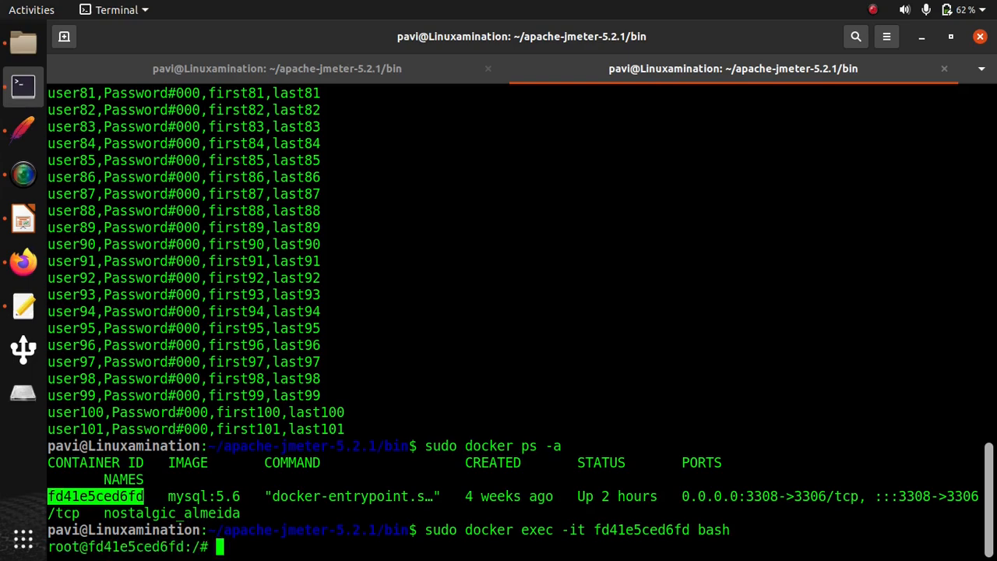
- Log in to MySQL as root with the account password and select the openlms database
text(mysql -u root -p)
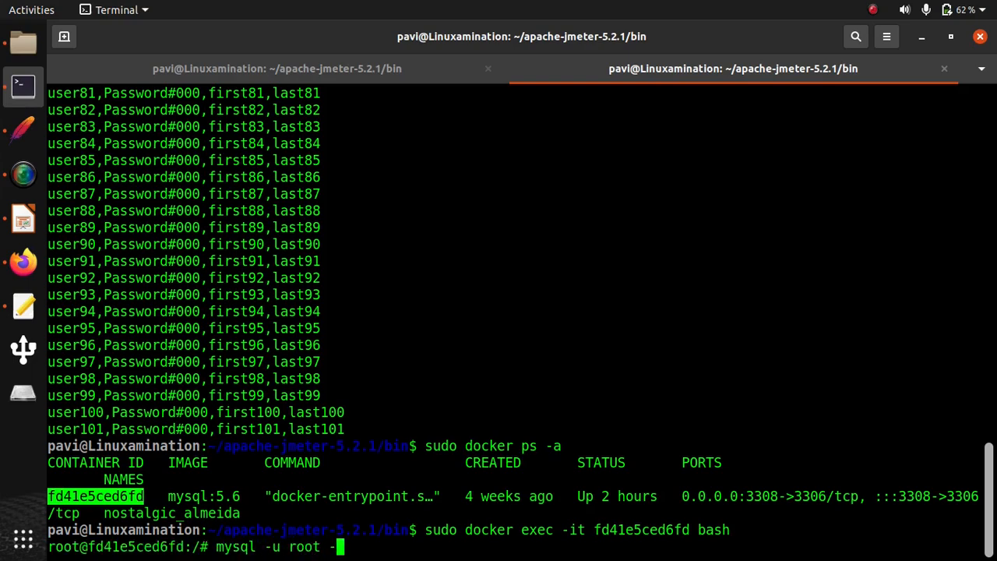
key(Return)
key(Return)
text(use ope)
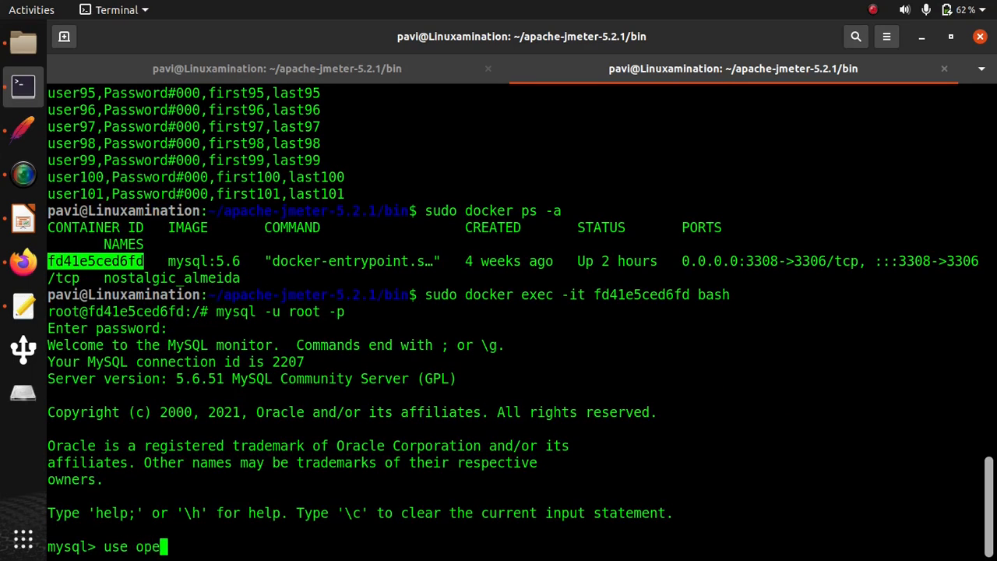
text(nlms;)
key(Return)
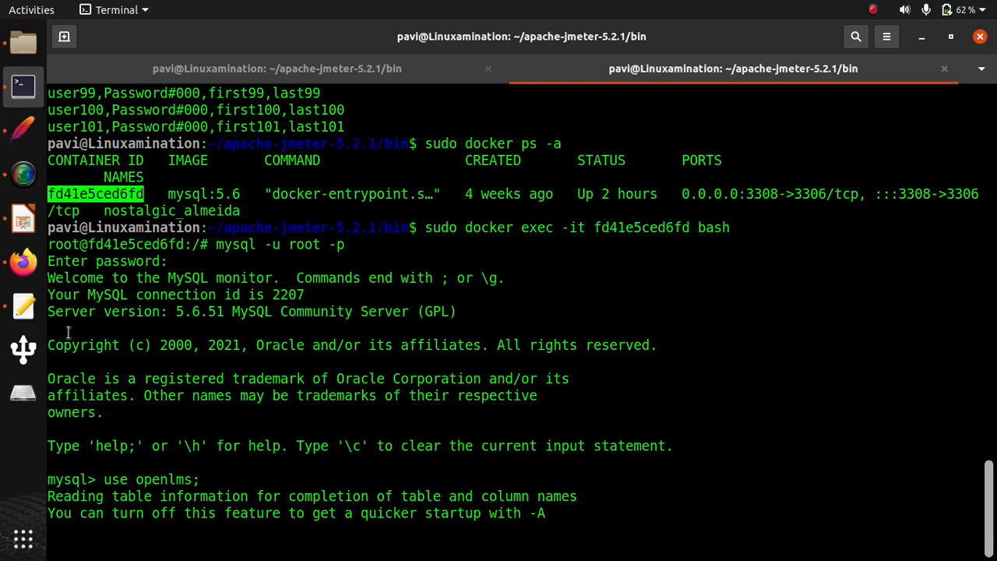
- Open db.txt from the github-online-exam-jmeter folder and run its five DELETE statements for the quiz and question attempt tables in MySQL
click(24, 44)
double_click(299, 134)
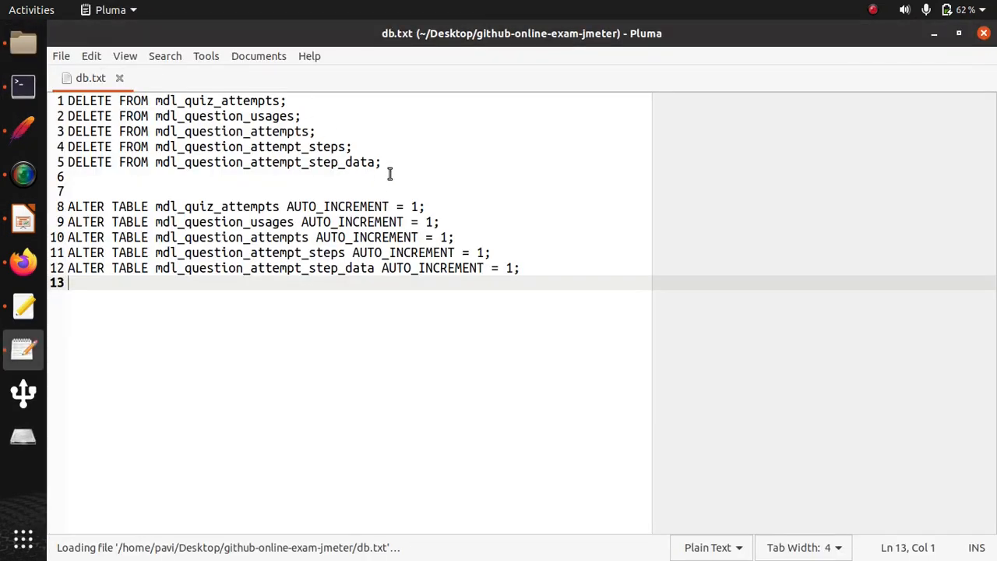
drag(389, 173, 62, 100)
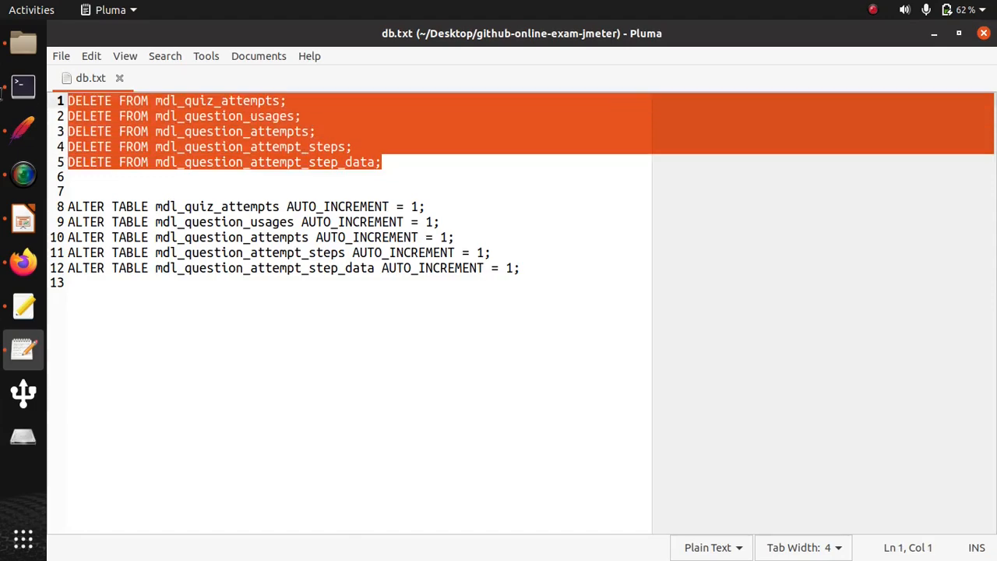
right_click(194, 129)
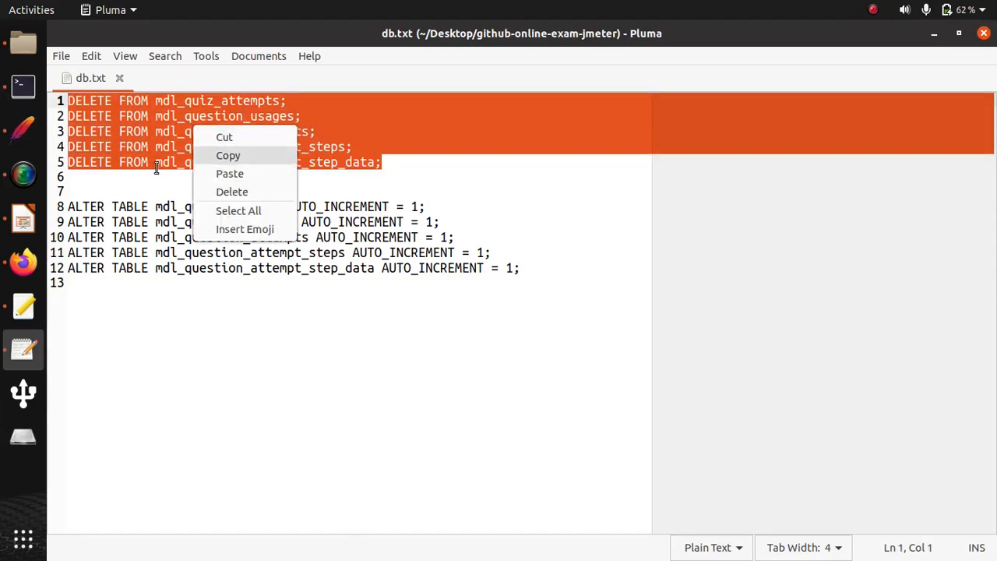
click(202, 156)
key(alt+Tab)
right_click(363, 263)
click(400, 311)
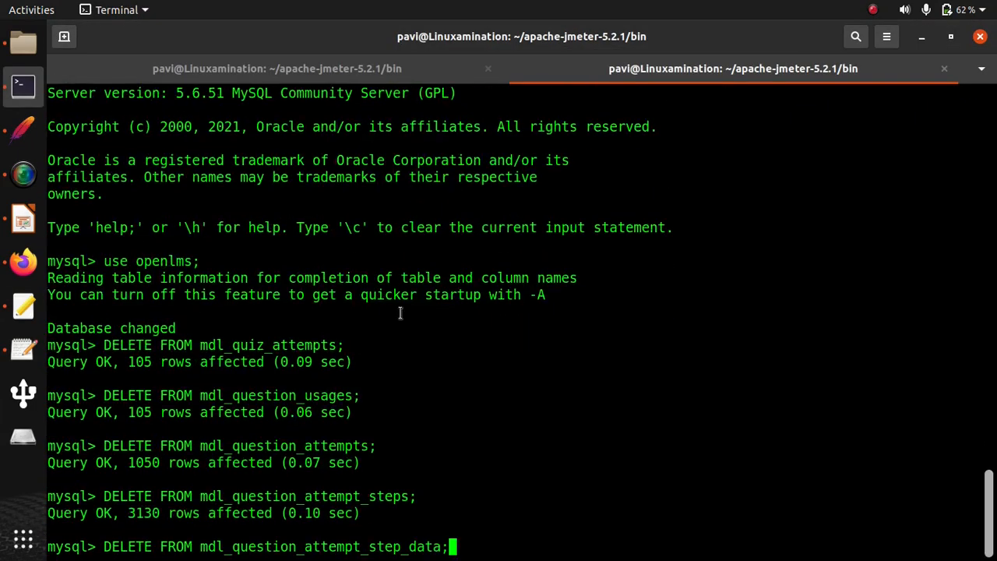
key(Return)
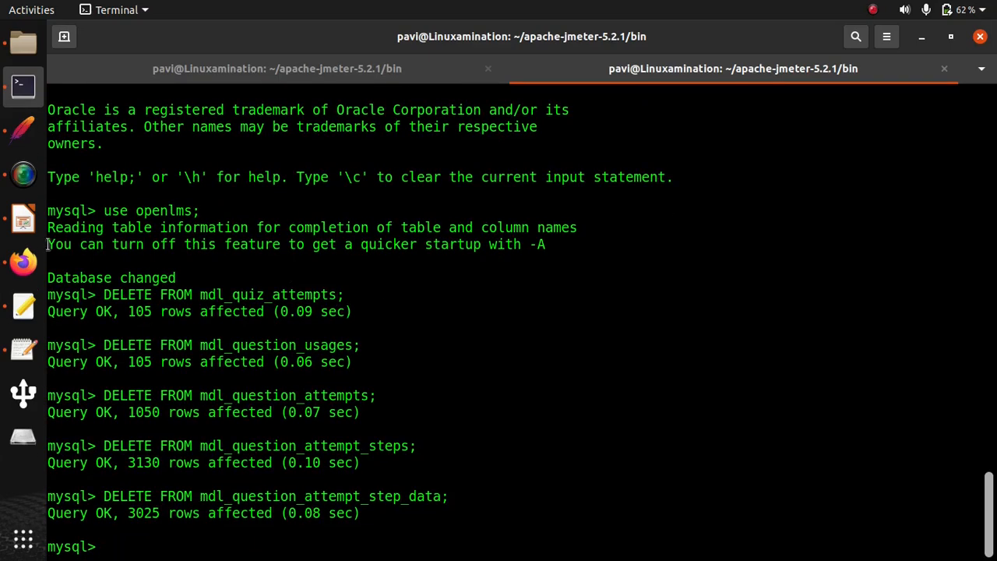
- Copy the five ALTER TABLE statements from db.txt and run them in MySQL to reset AUTO_INCREMENT to 1
click(24, 348)
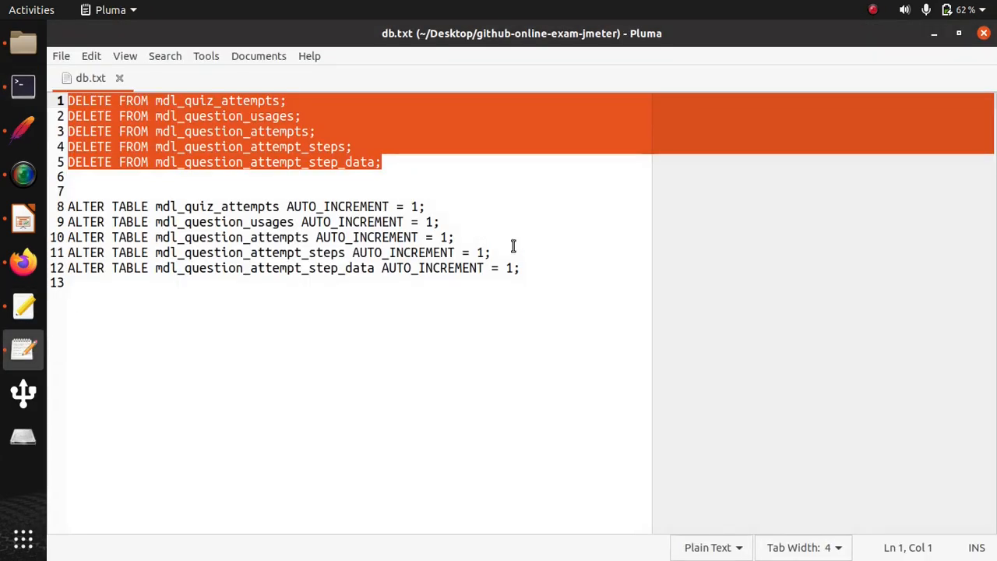
drag(531, 276, 82, 206)
right_click(199, 230)
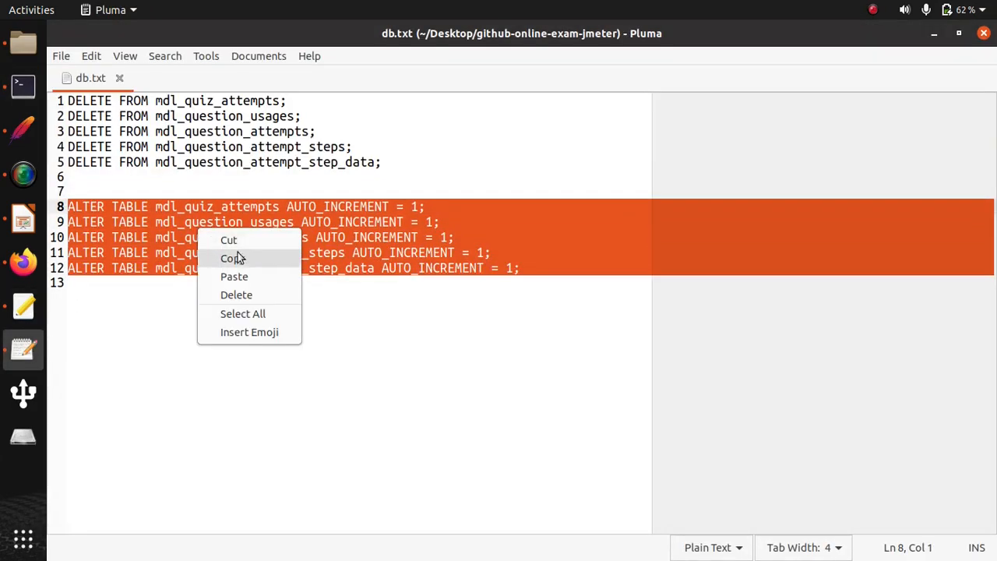
click(228, 258)
click(24, 84)
right_click(349, 249)
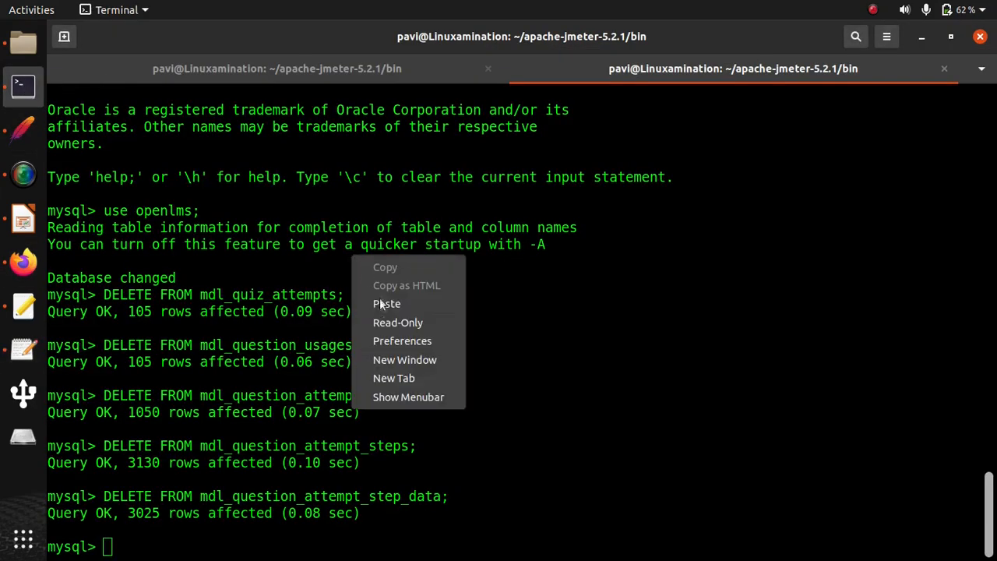
click(383, 305)
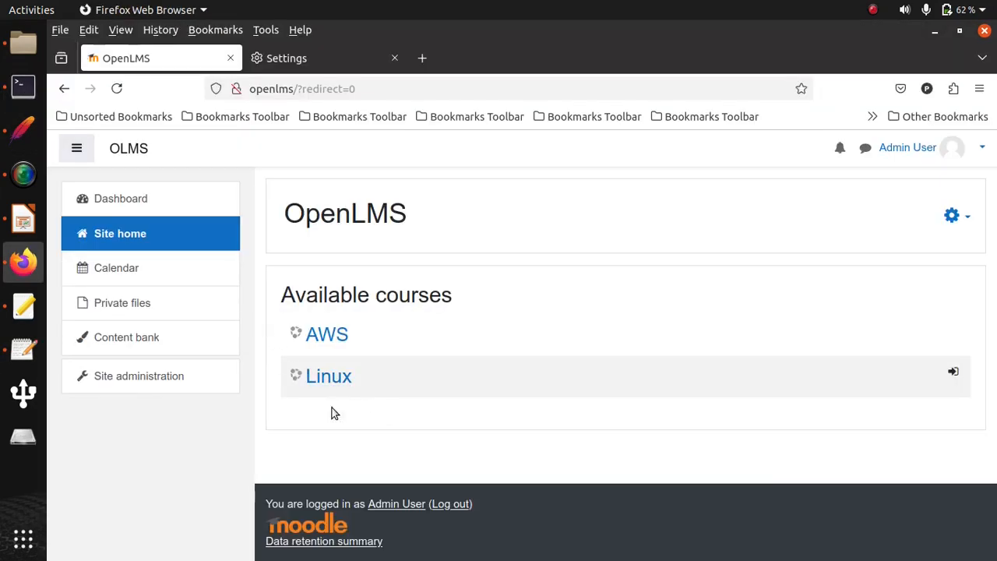
- Switch to Firefox, open the Linux Quiz from the Linux course, and check its results report for remaining attempts
click(311, 376)
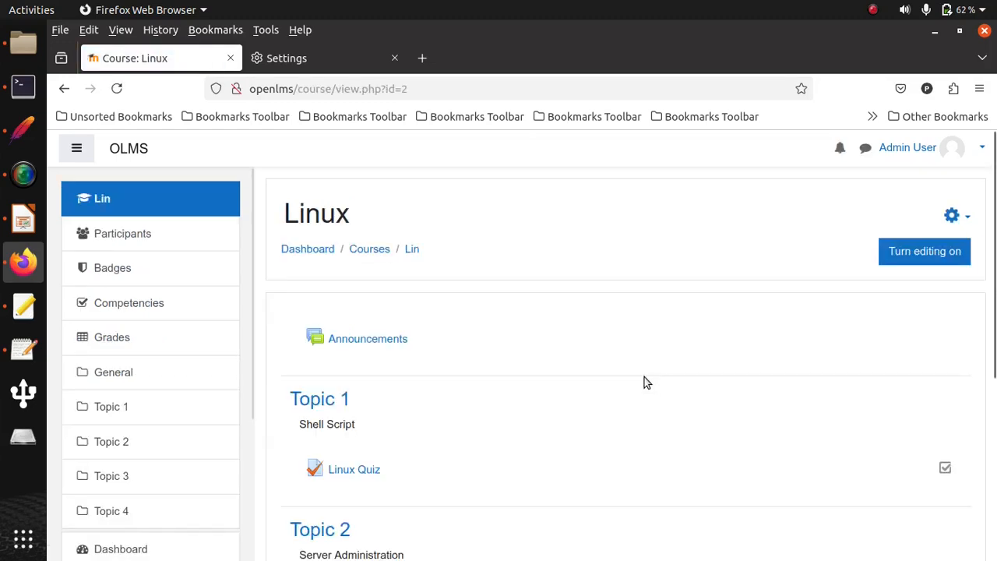
click(350, 470)
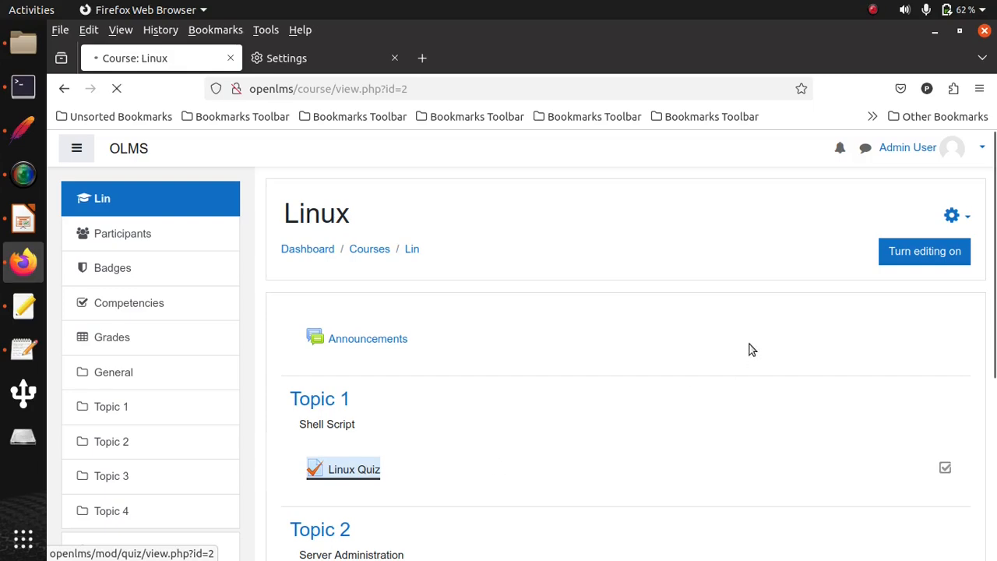
click(957, 309)
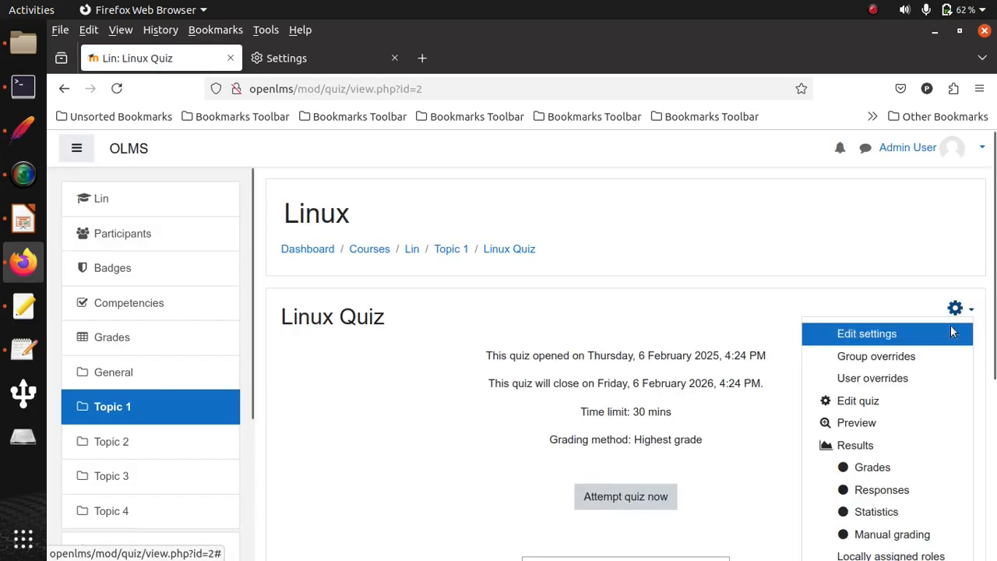
click(878, 451)
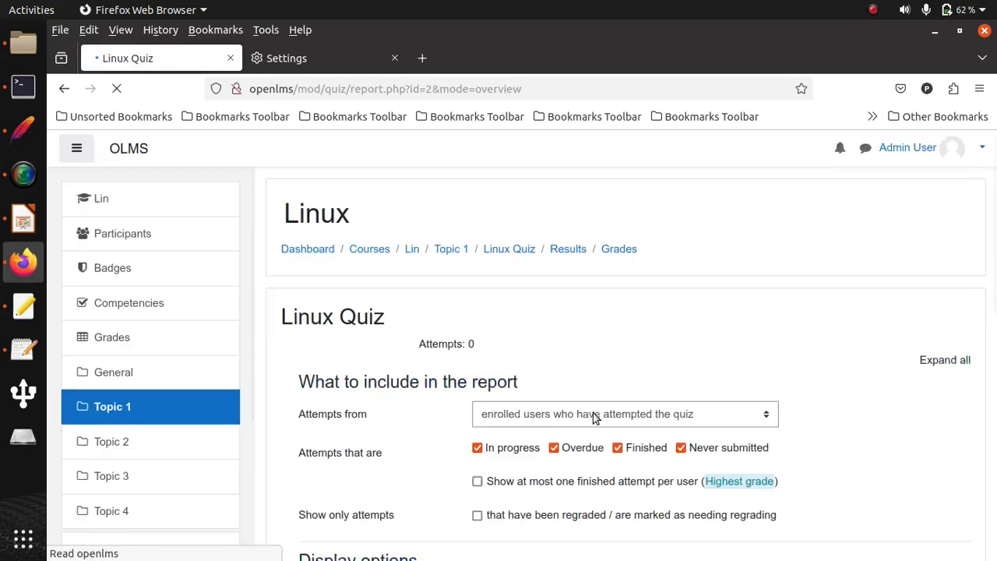
scroll(375, 393, down, 7)
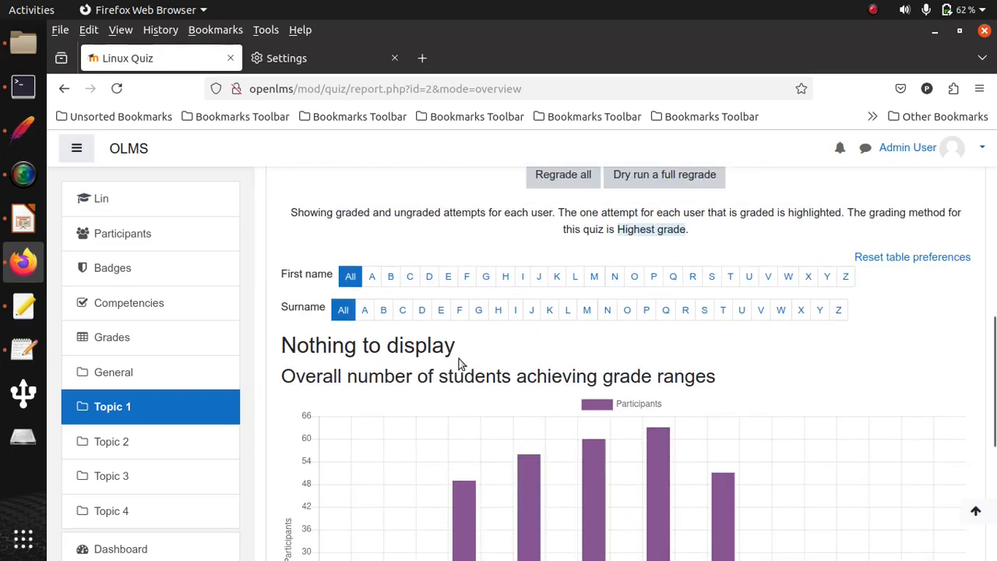
scroll(375, 369, up, 3)
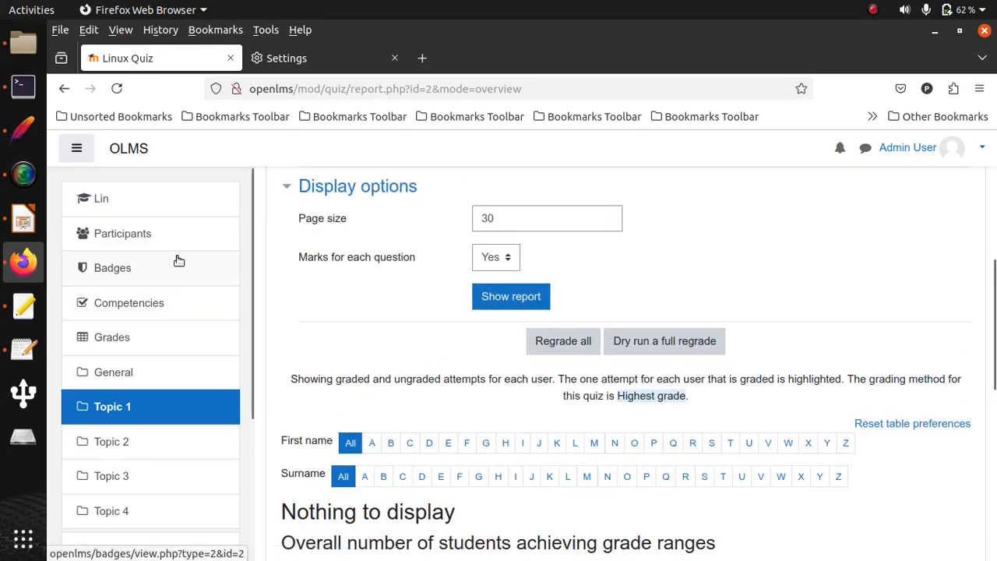
- Switch to JMeter, open the processattempt.php?cmid=2 request to review its answer parameters, and clear all test results
key(alt+Tab)
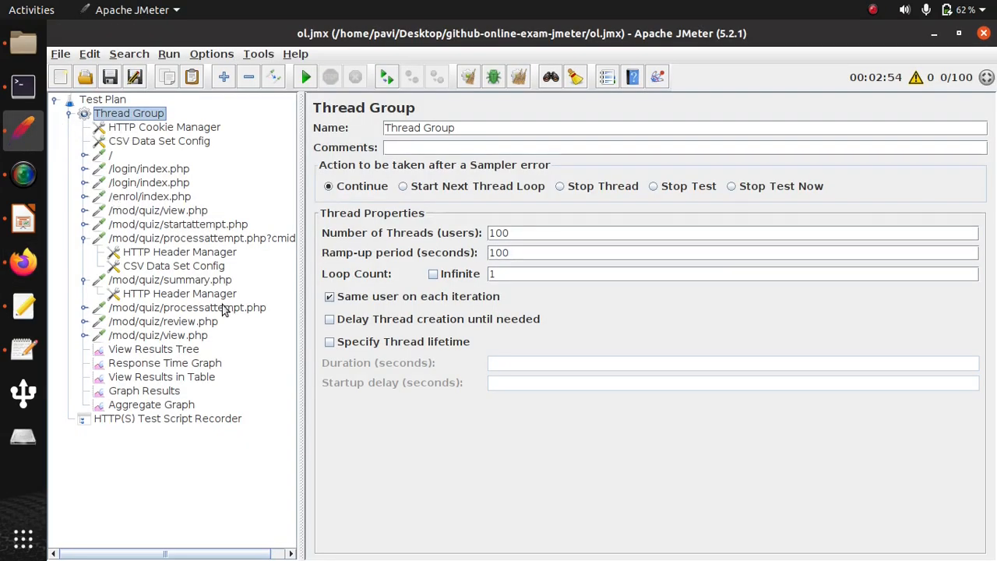
click(217, 240)
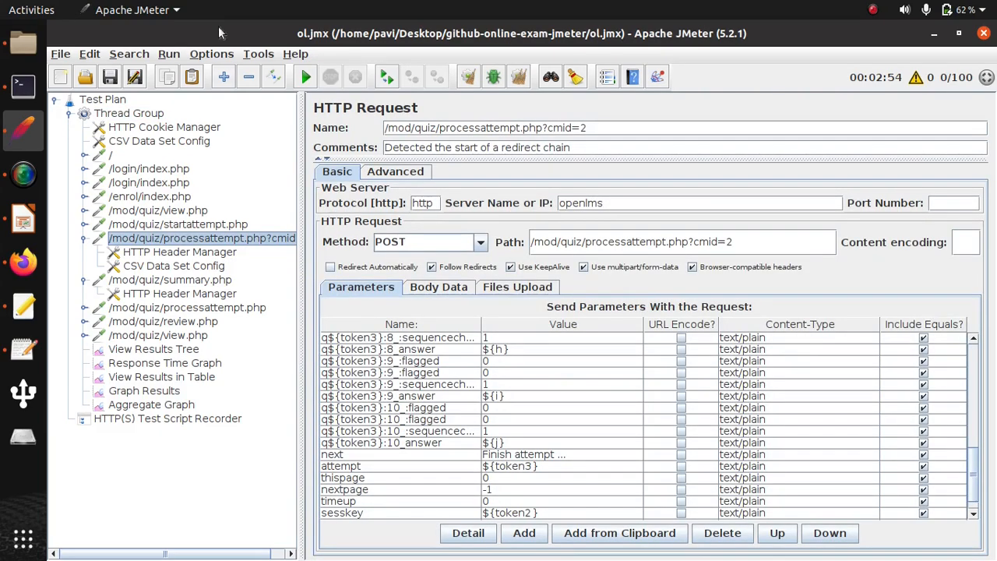
click(169, 54)
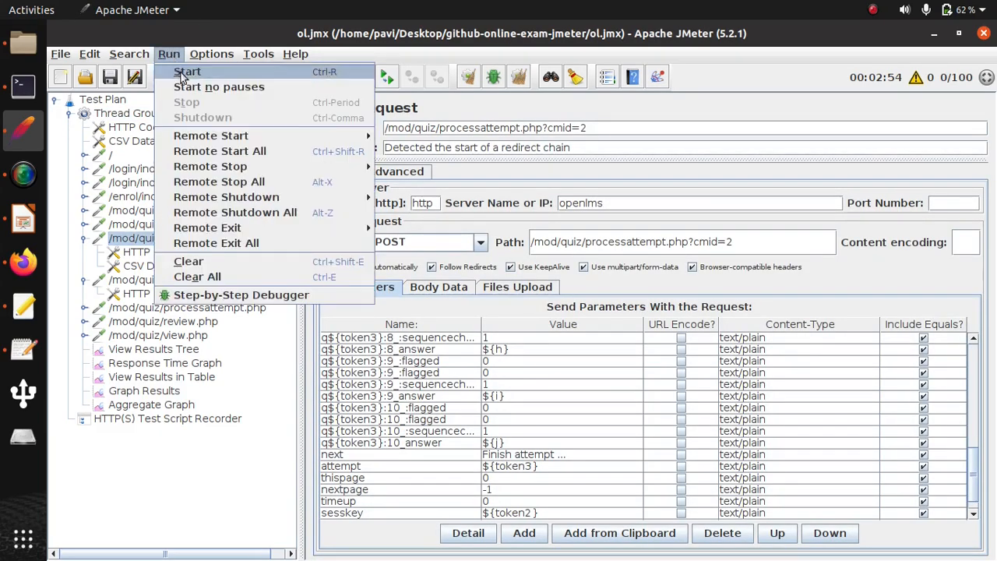
click(181, 275)
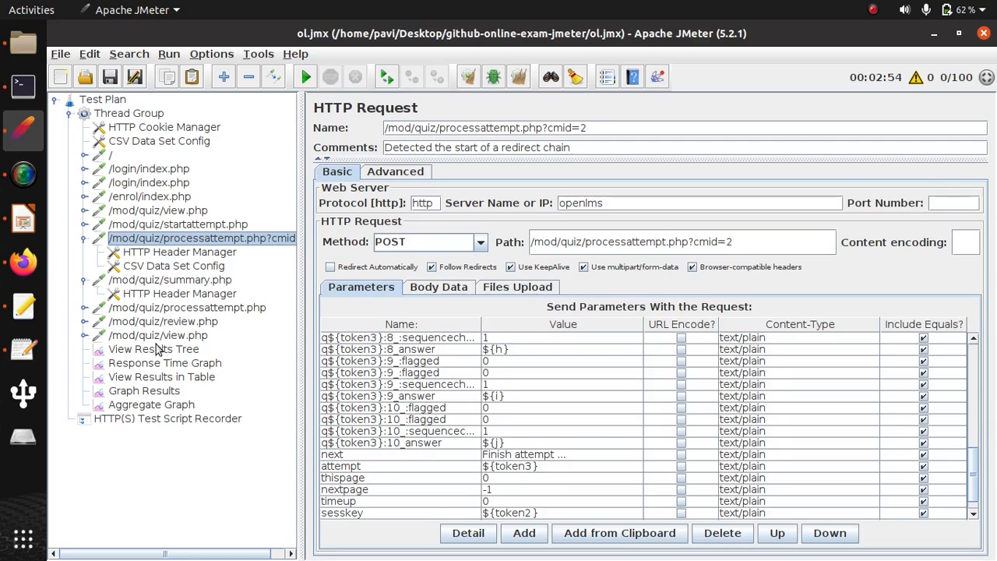
- Open View Results Tree, start the test run, and set the result renderer to Text
click(154, 352)
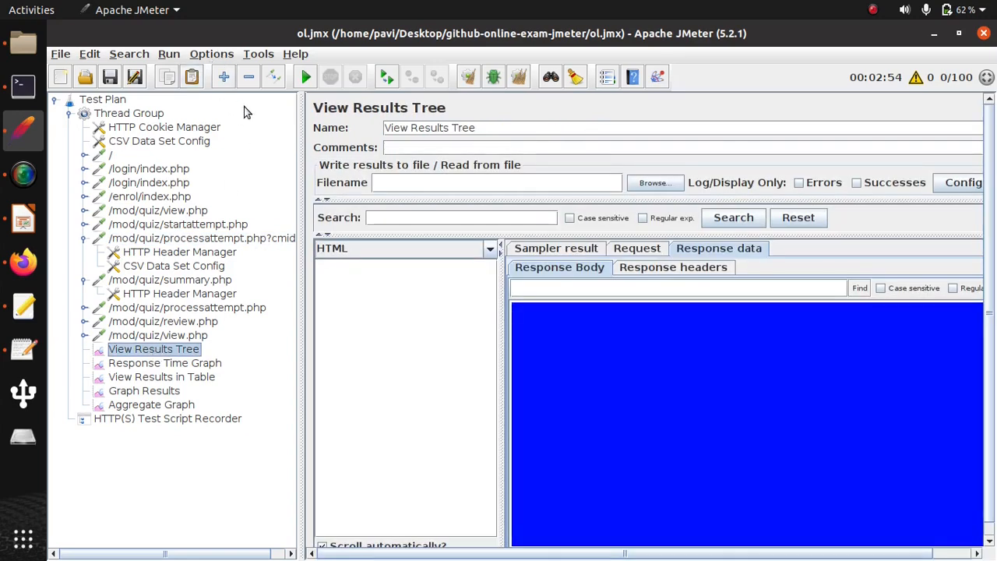
click(173, 54)
click(185, 69)
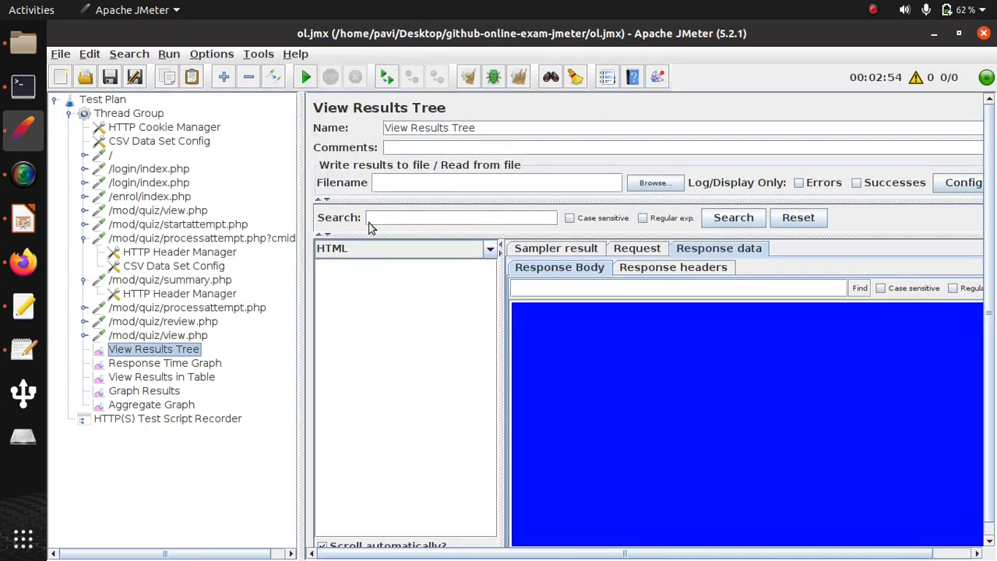
click(489, 248)
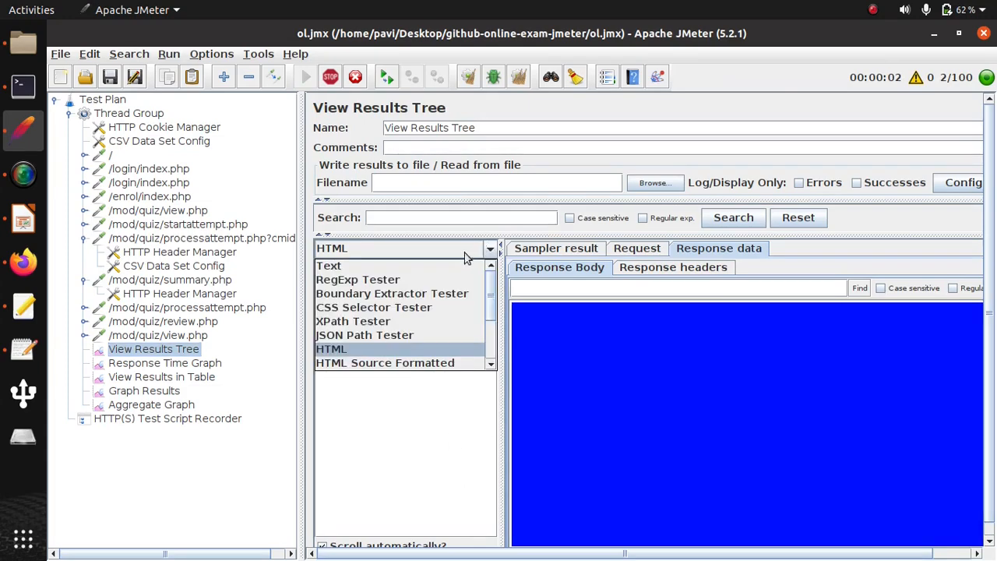
click(330, 265)
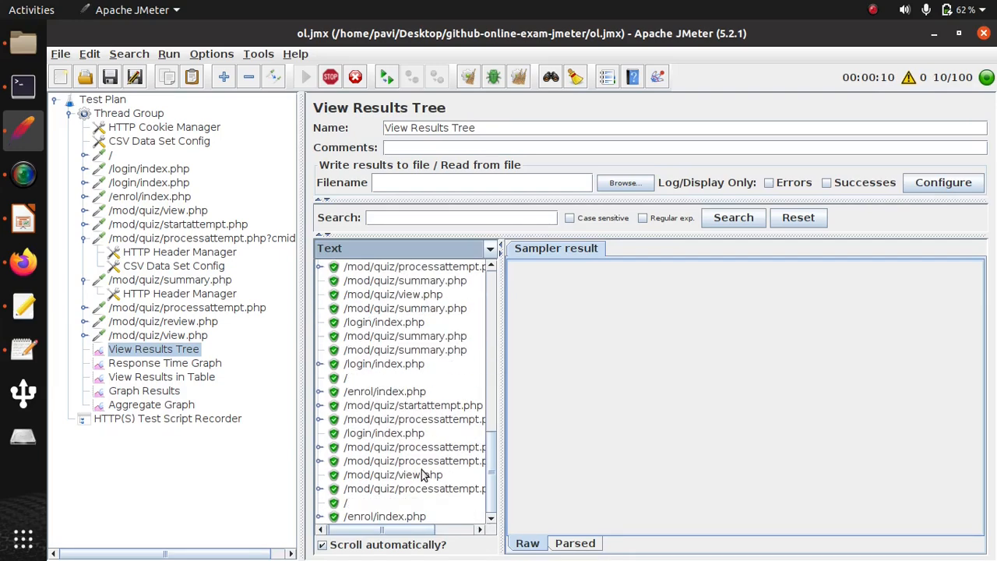
- Switch to Firefox, reload the Linux Quiz results report, and review the attempts' grades and per-question marks
key(alt+Tab)
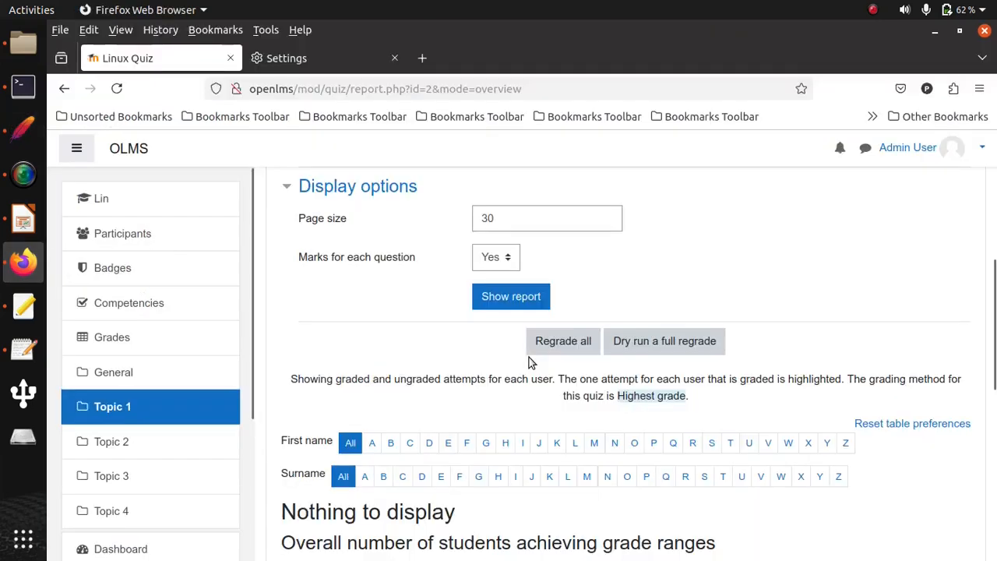
click(117, 88)
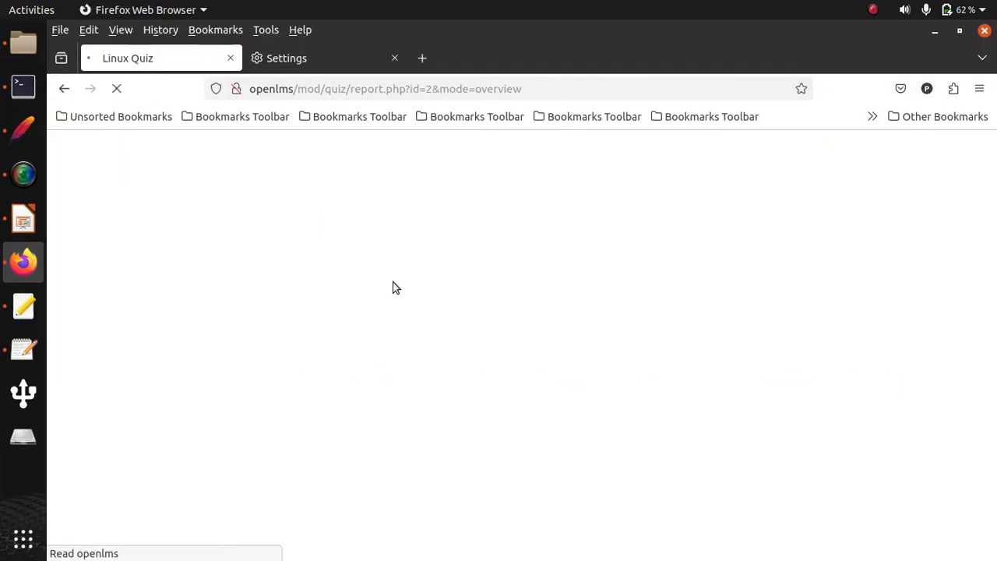
scroll(698, 323, down, 3)
scroll(699, 323, down, 6)
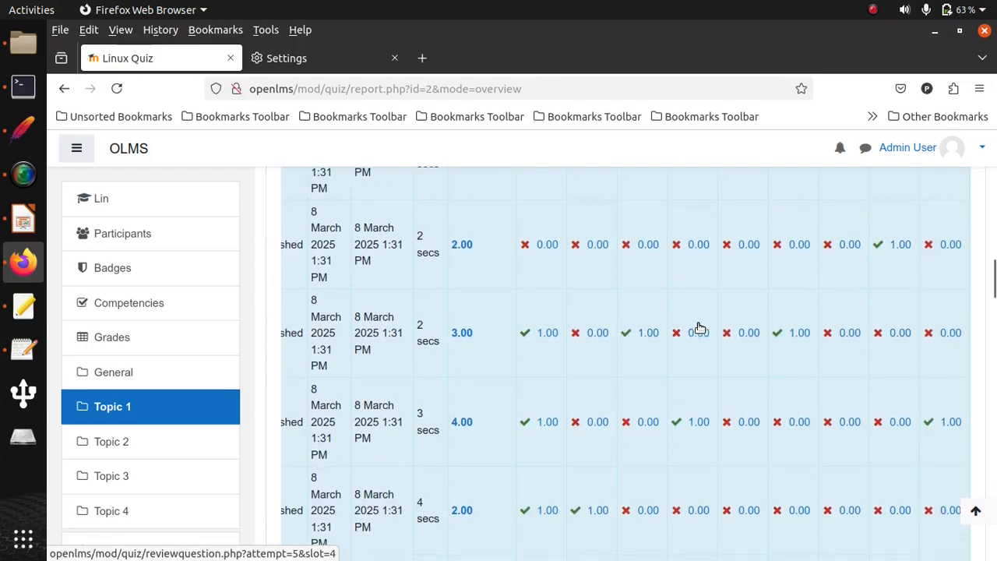
scroll(701, 362, down, 4)
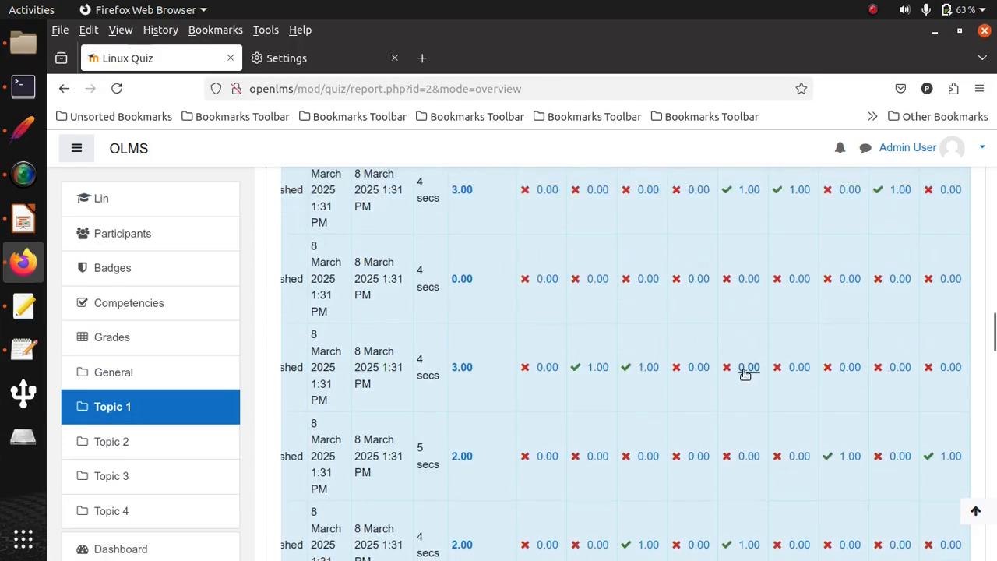
scroll(709, 398, down, 4)
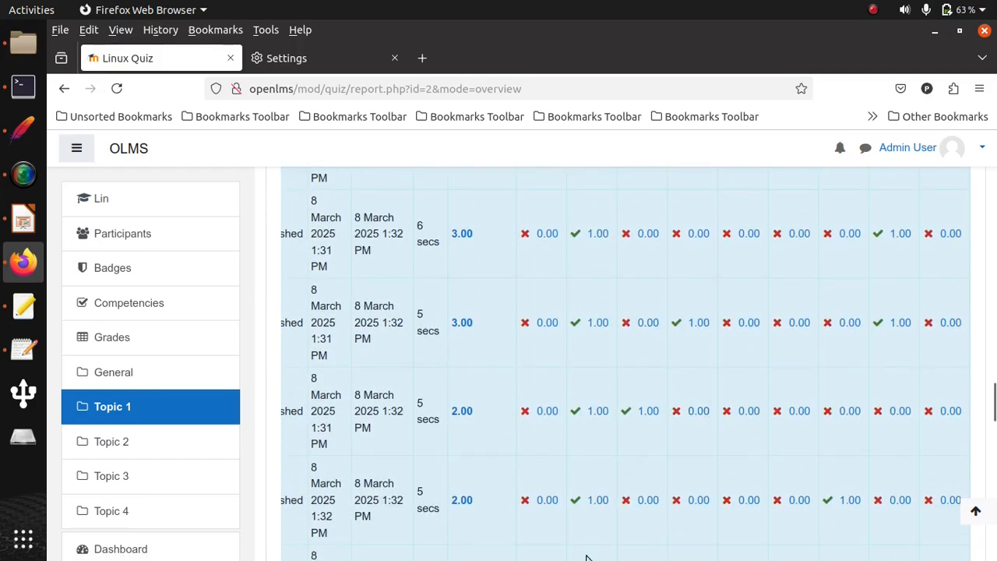
- Switch to JMeter and examine the running test's response time graph and its samples in View Results in Table
key(alt+Tab)
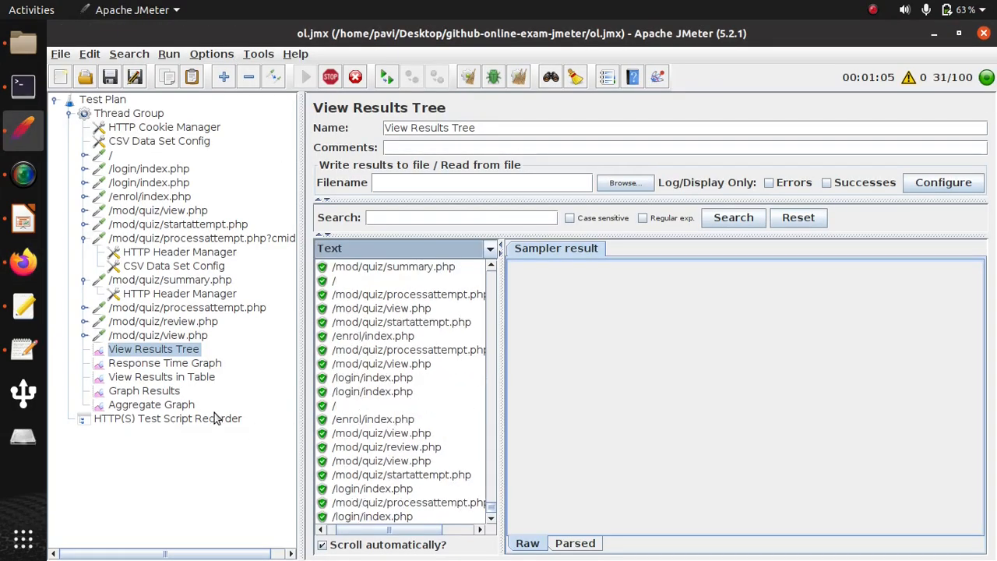
click(196, 364)
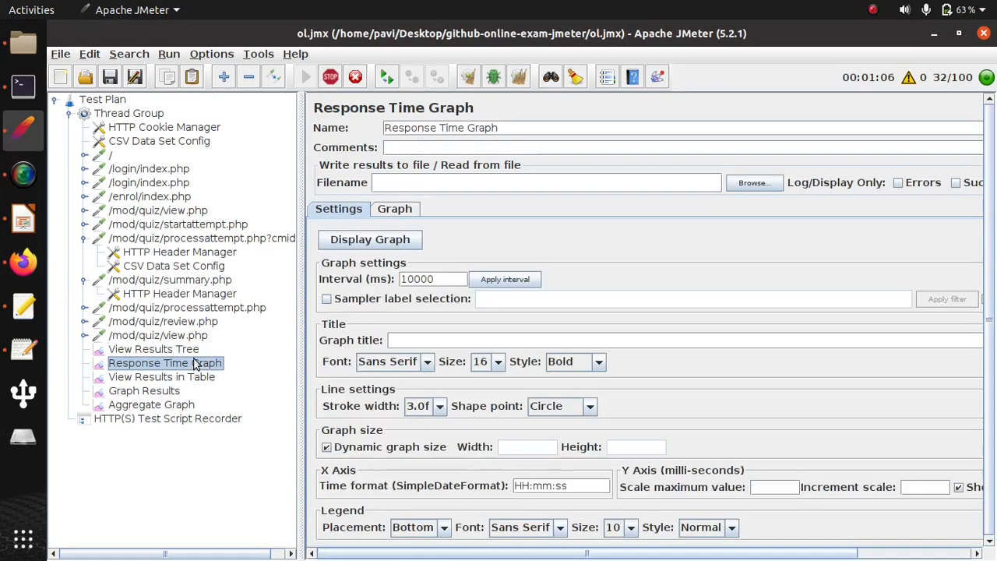
click(402, 217)
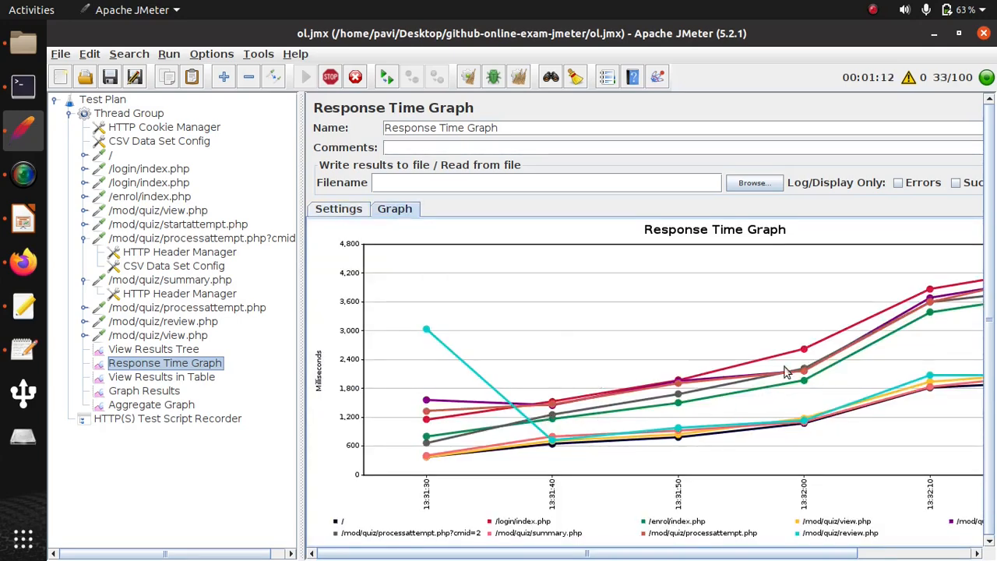
click(193, 377)
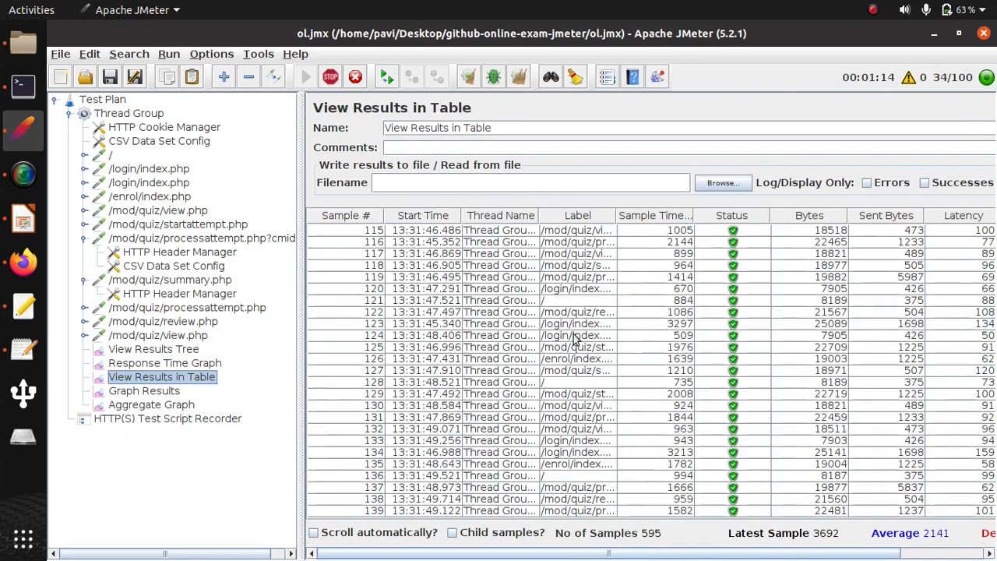
scroll(576, 336, down, 12)
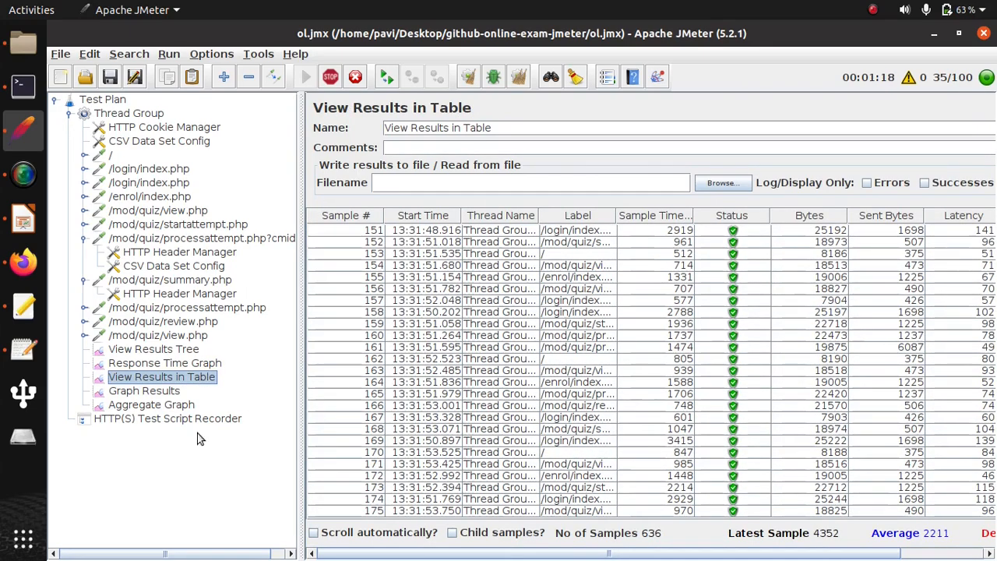
- Examine Graph Results and the Aggregate Graph's bar chart, including the throughput and error columns, for the running test
click(159, 391)
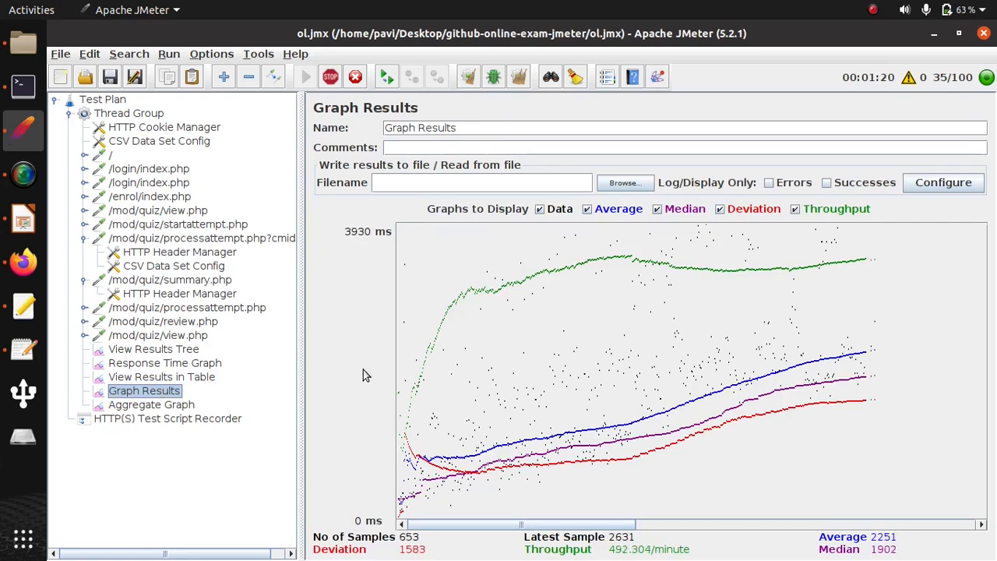
click(155, 404)
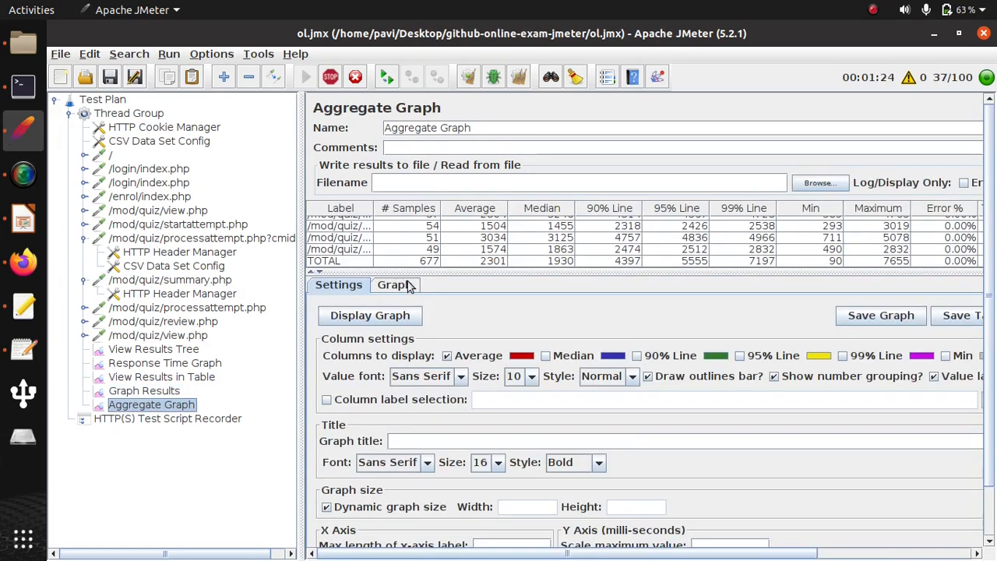
click(408, 287)
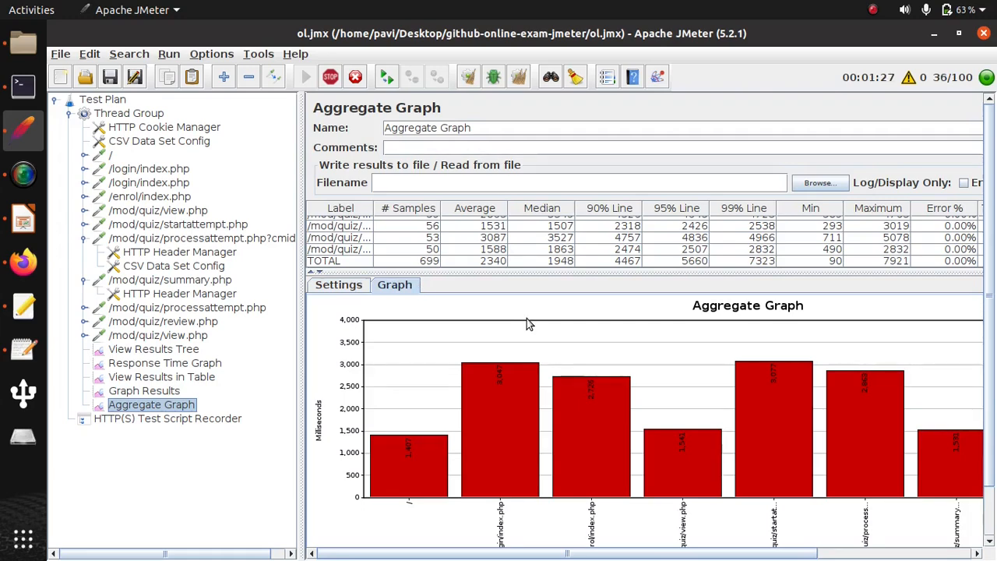
drag(671, 554, 812, 548)
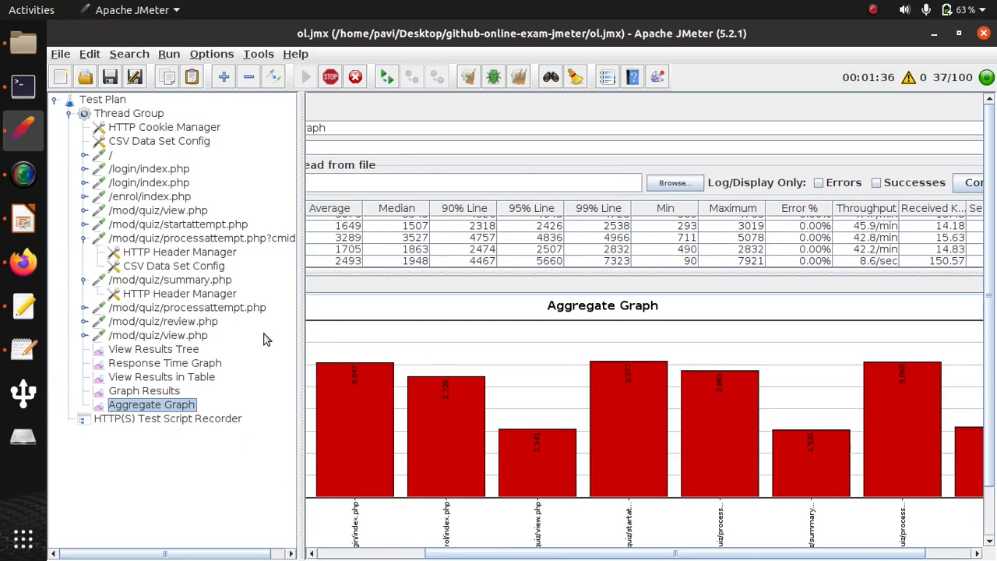
- Return to View Results Tree until the test run ends, and review the final results in the table, Graph Results and Aggregate Graph
click(185, 347)
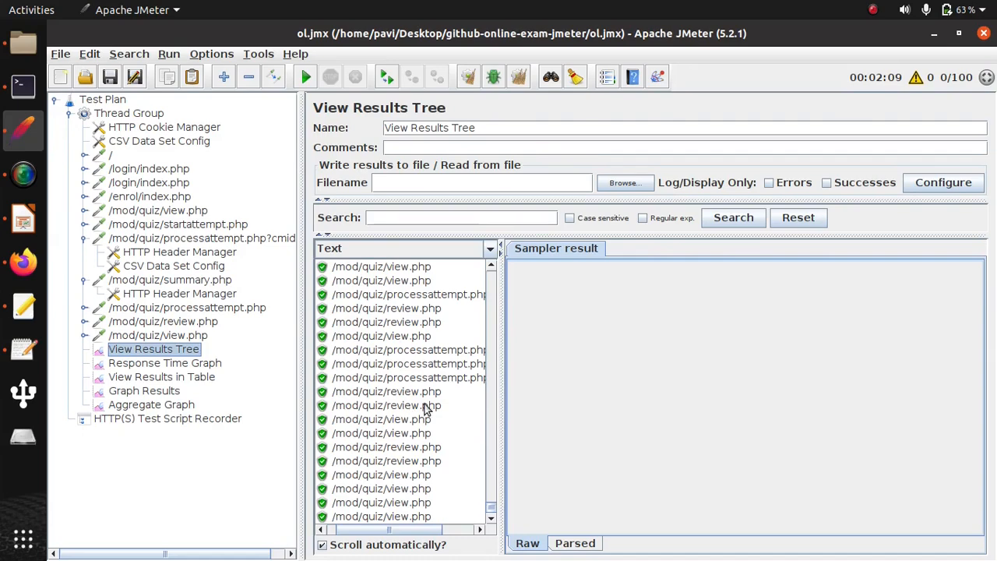
click(146, 364)
click(165, 377)
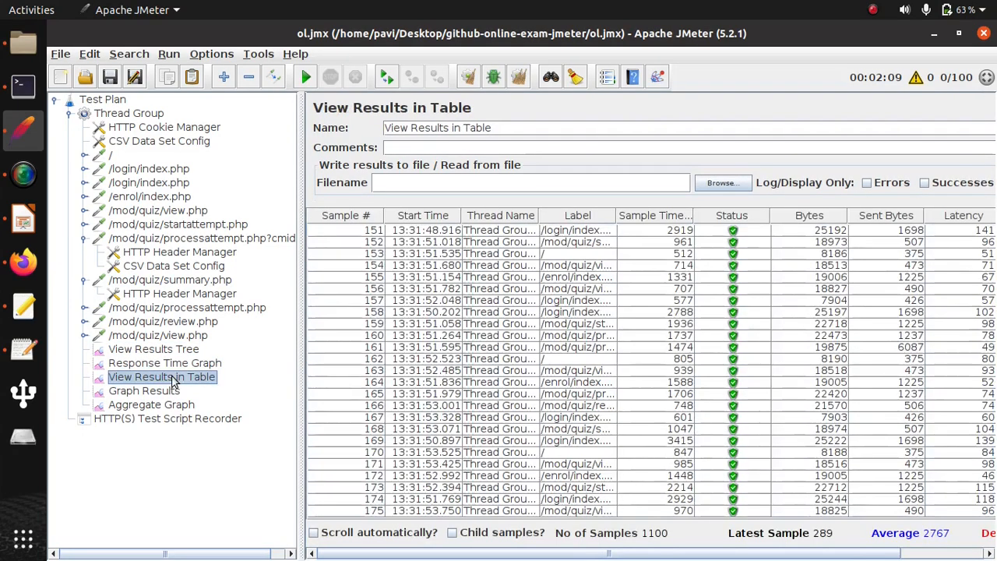
click(166, 393)
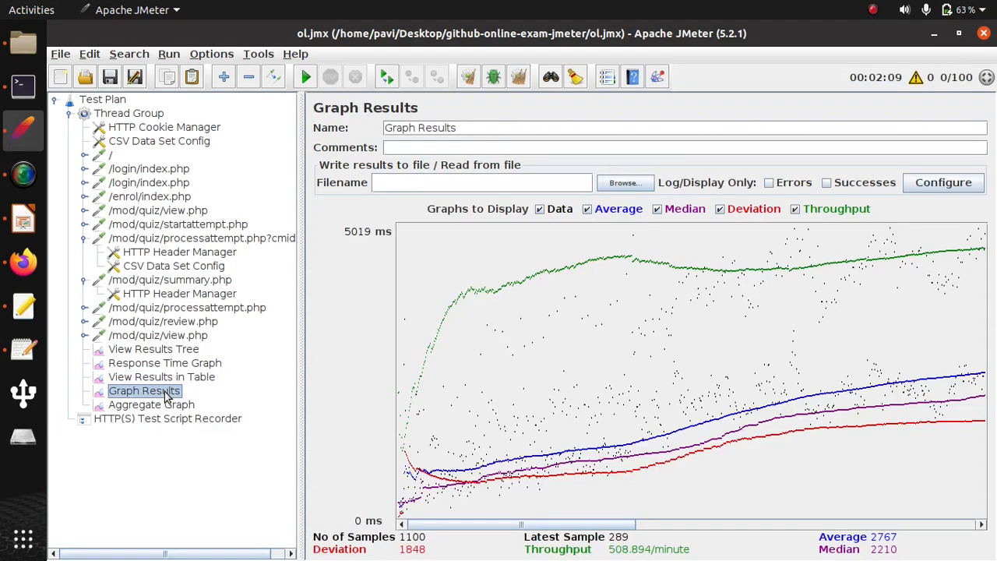
click(160, 406)
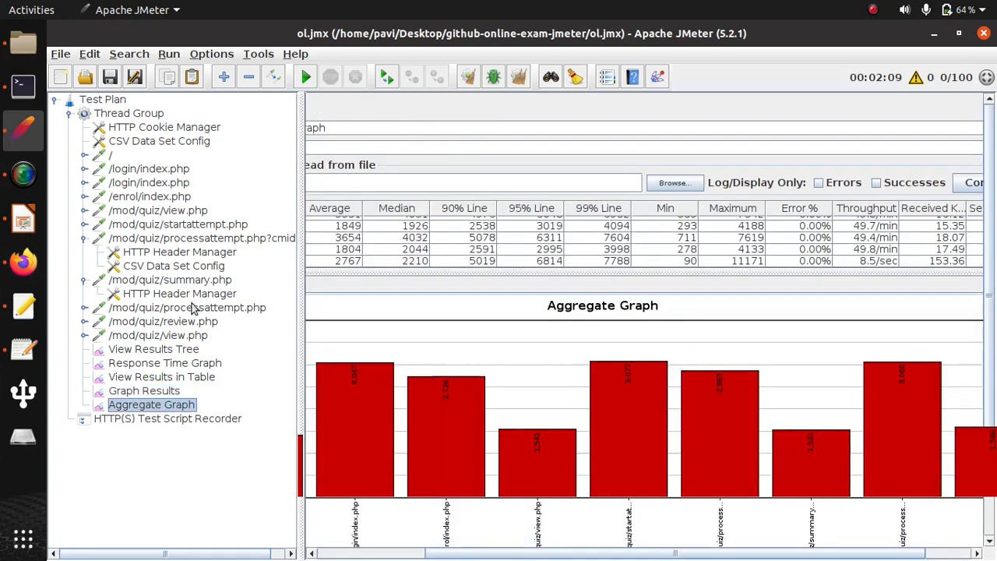
click(186, 378)
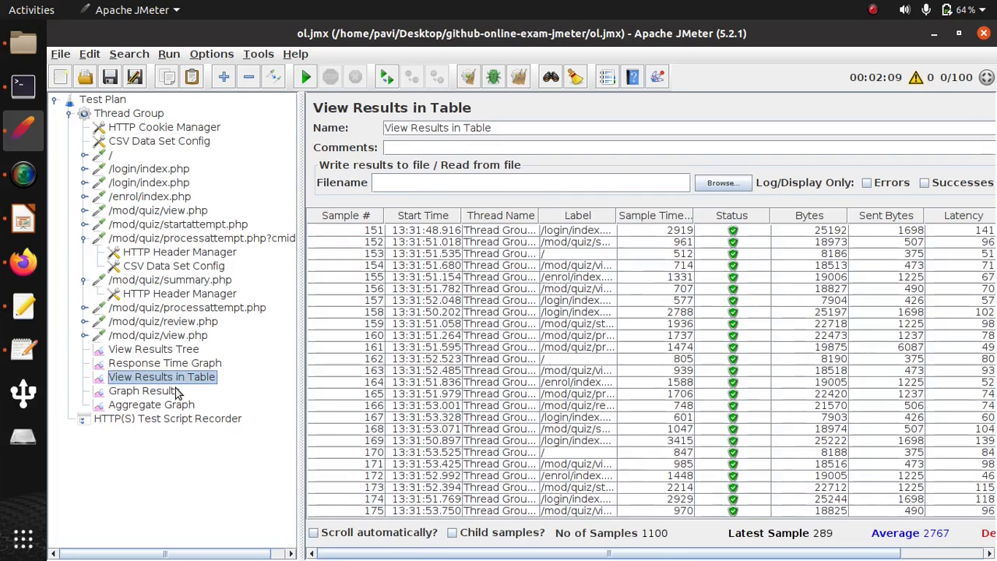
click(178, 392)
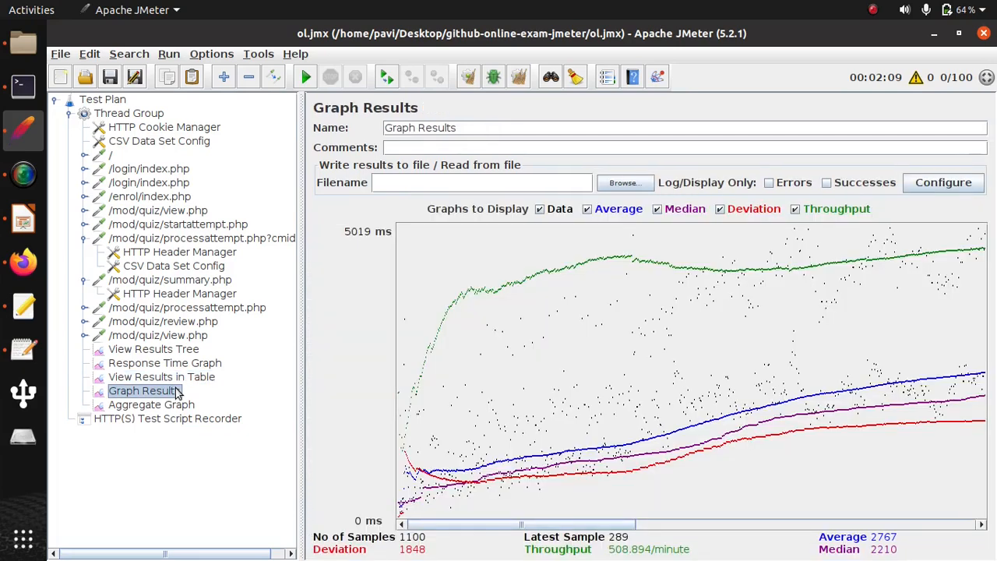